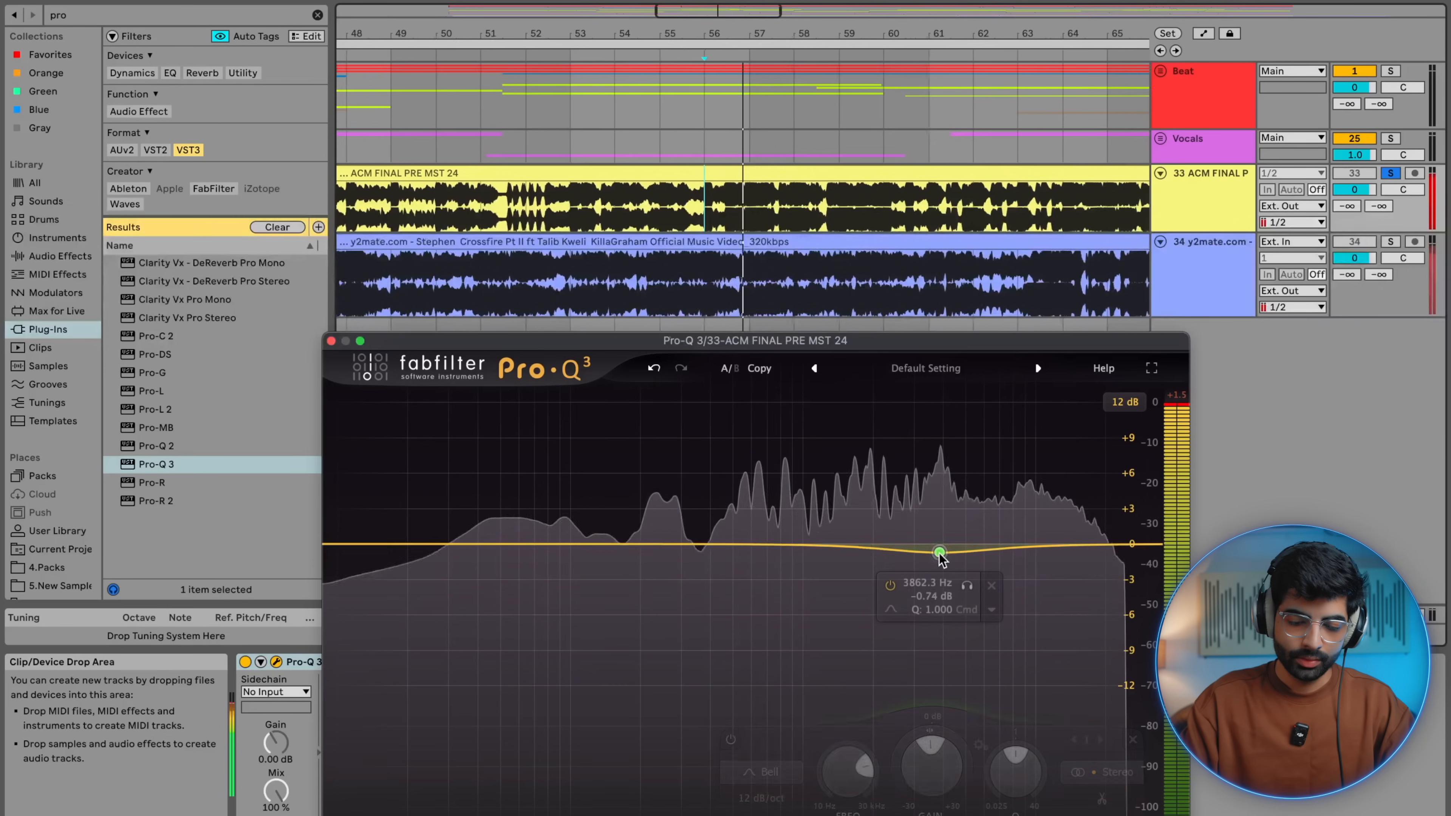
Solo the Pro-Q 3 band near 3.86 kHz and sweep it to audition the surrounding frequencies
click(968, 589)
drag(971, 592, 921, 588)
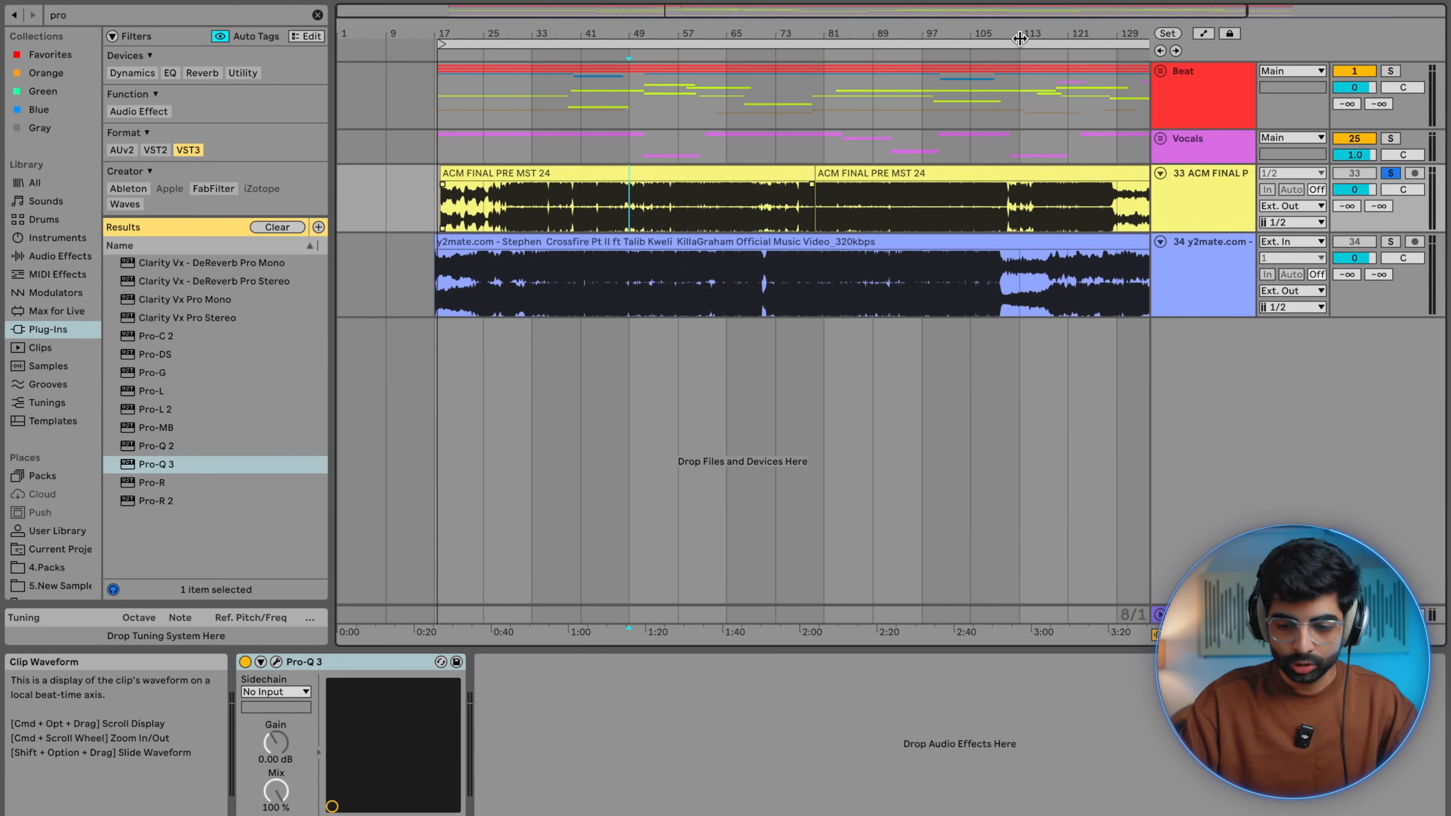
Expand the Beat group, solo the KICK track in DRUMS and play it from around bar 33
click(1159, 71)
scroll(1160, 81, down, 2)
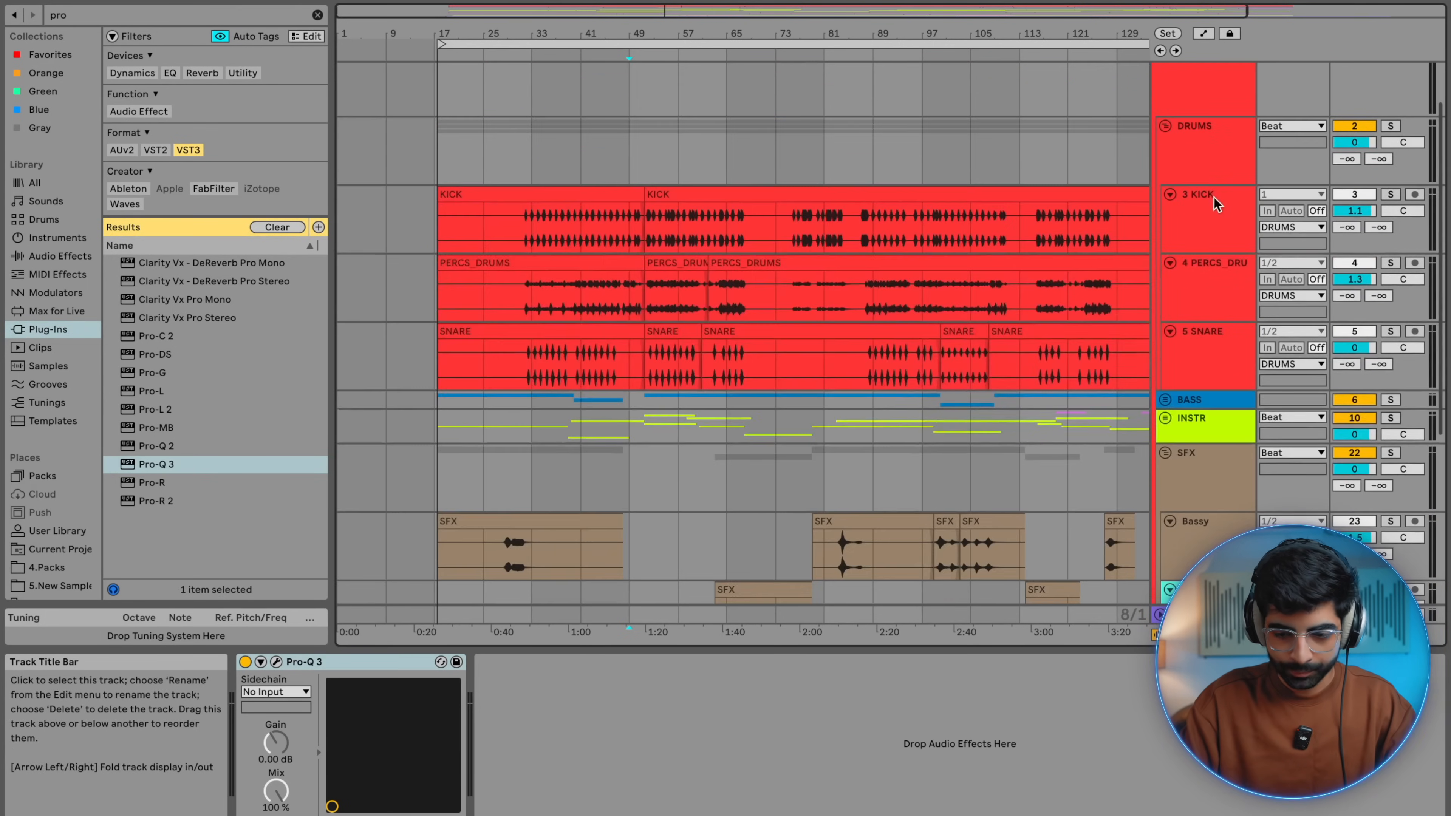
click(1215, 203)
click(542, 243)
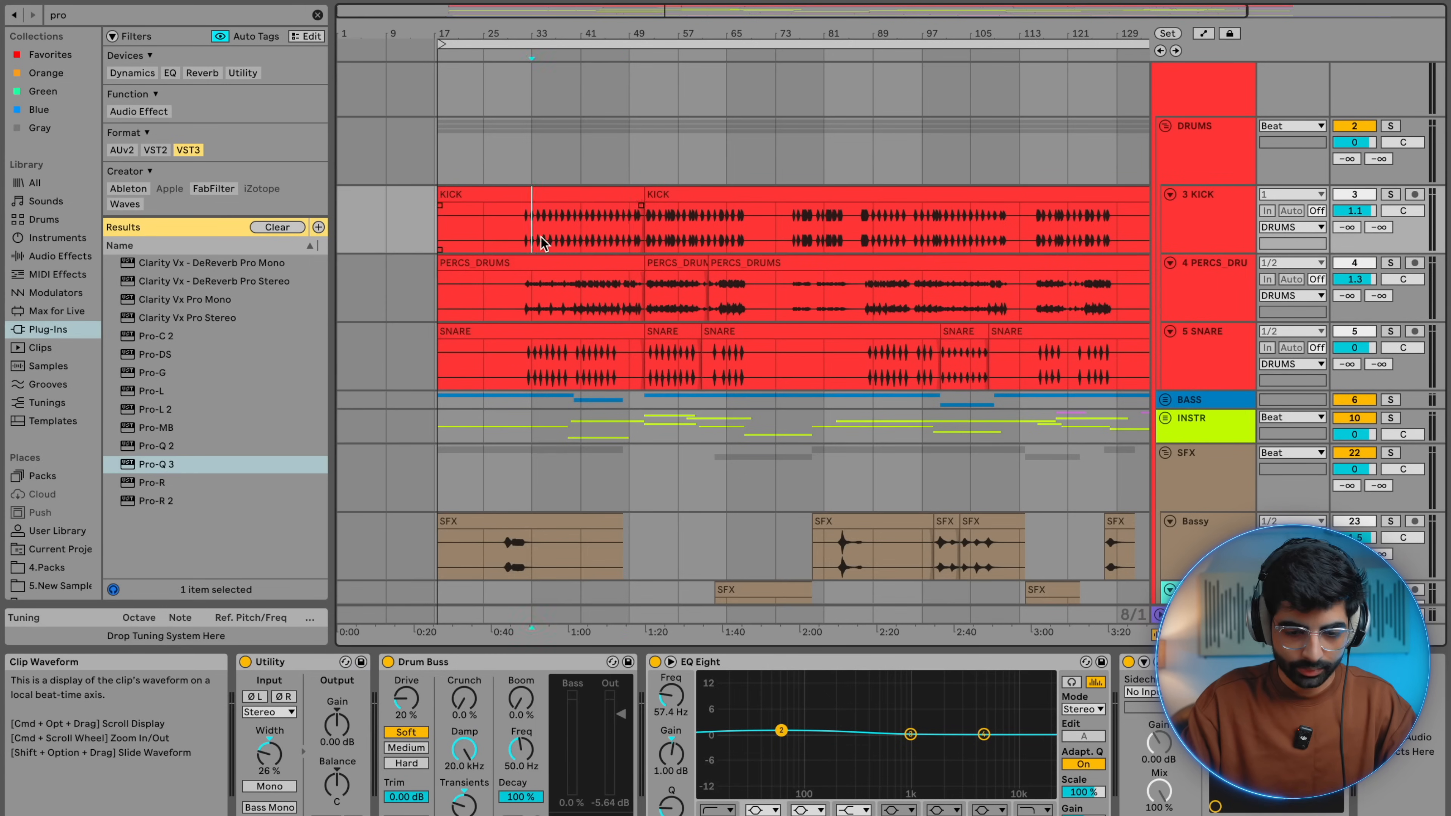
key(plus)
key(plus)
click(1390, 195)
key(space)
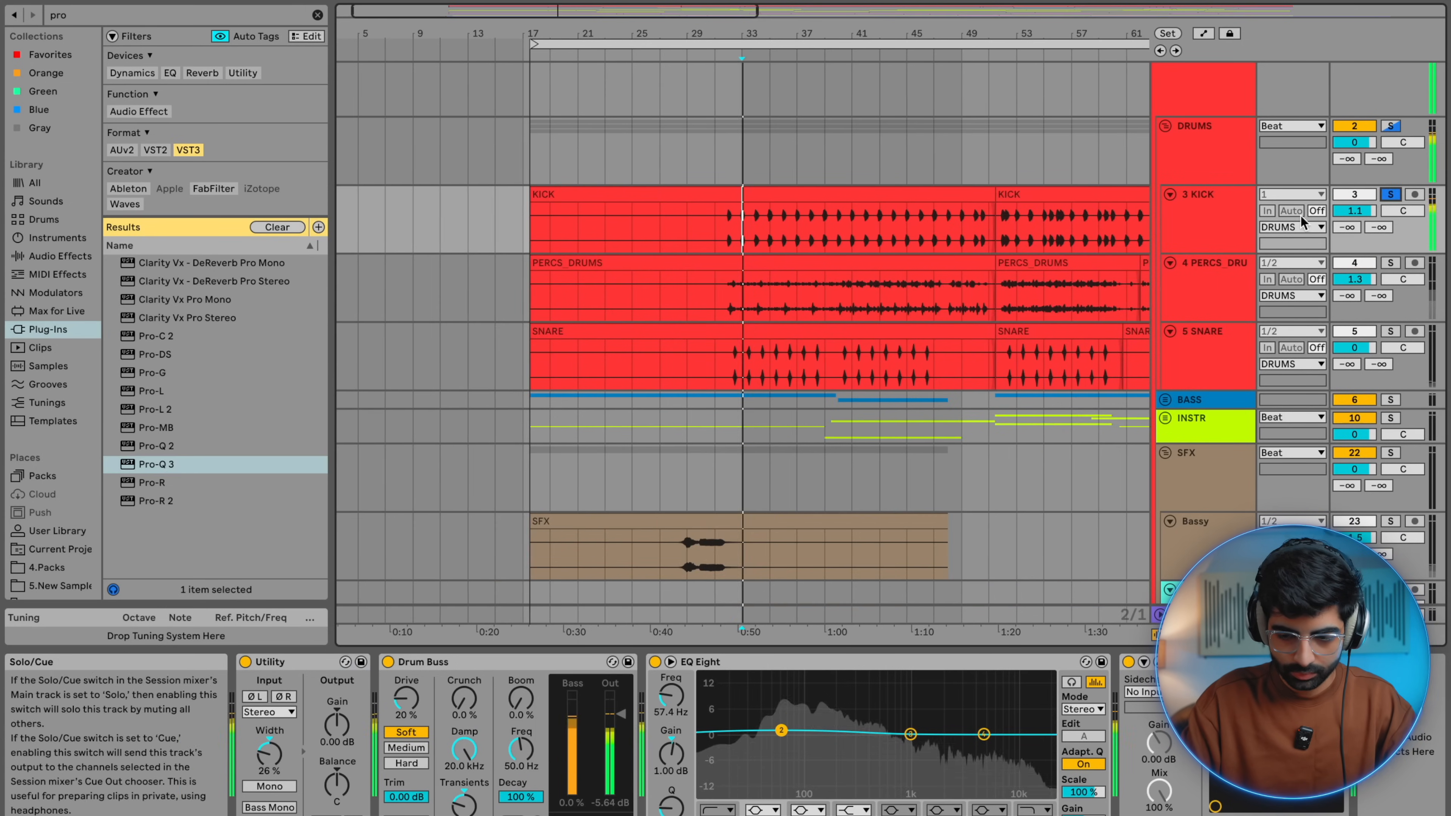
Add the PERCS_DRUMS and SNARE tracks to the solo while the kick keeps playing
scroll(1059, 256, down, 2)
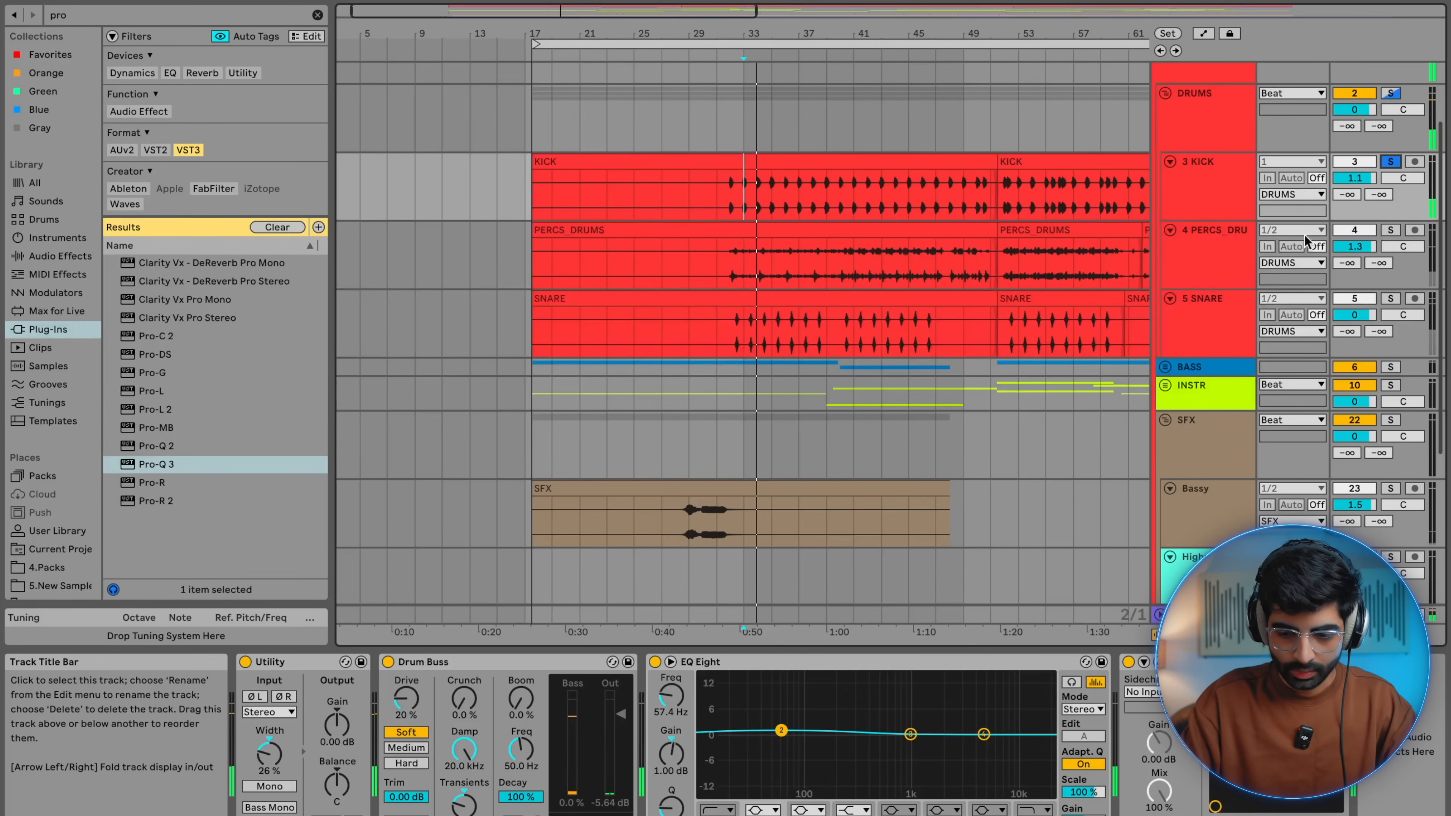
click(1390, 230)
scroll(797, 257, up, 3)
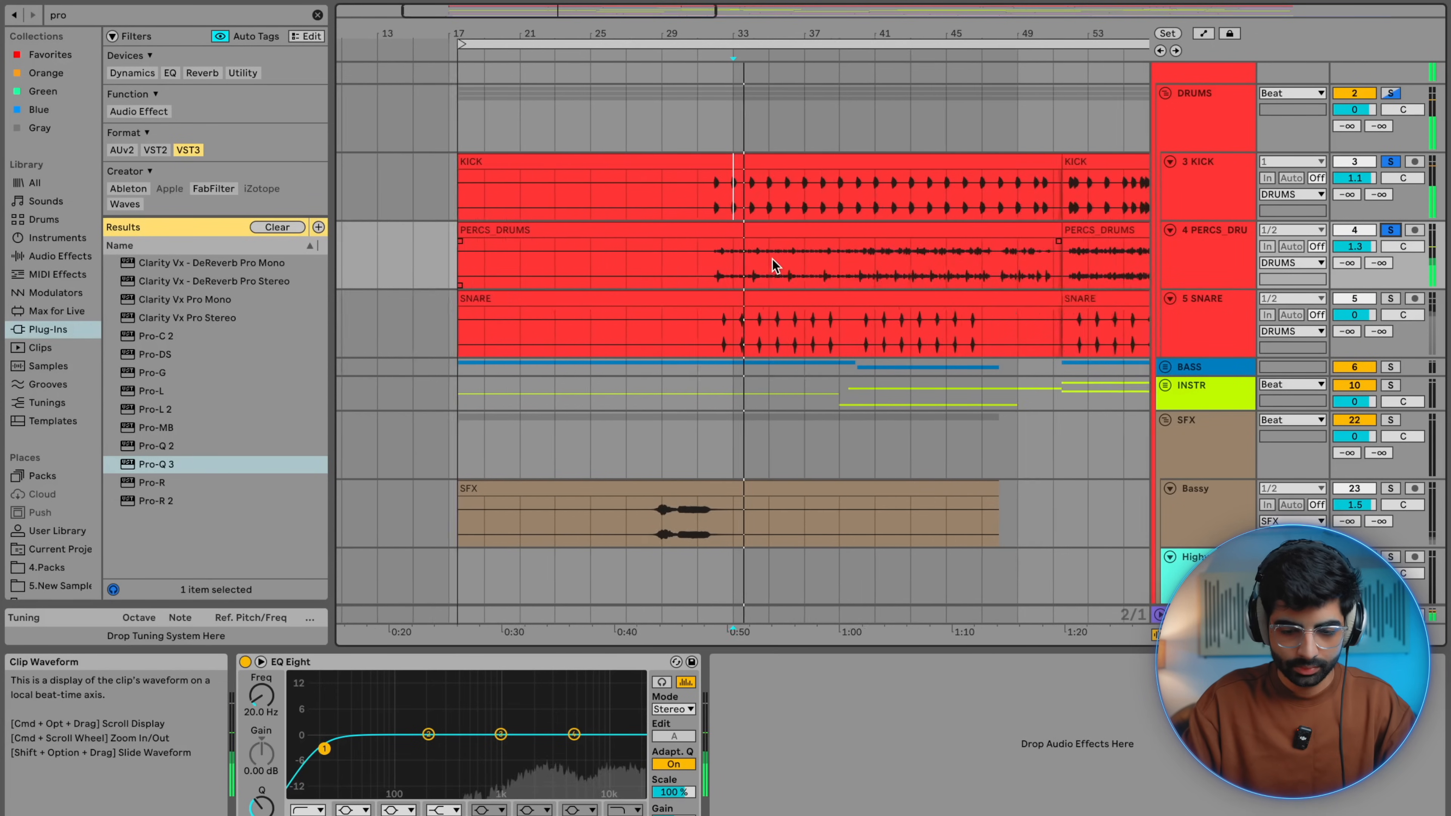
scroll(774, 265, up, 2)
click(1390, 298)
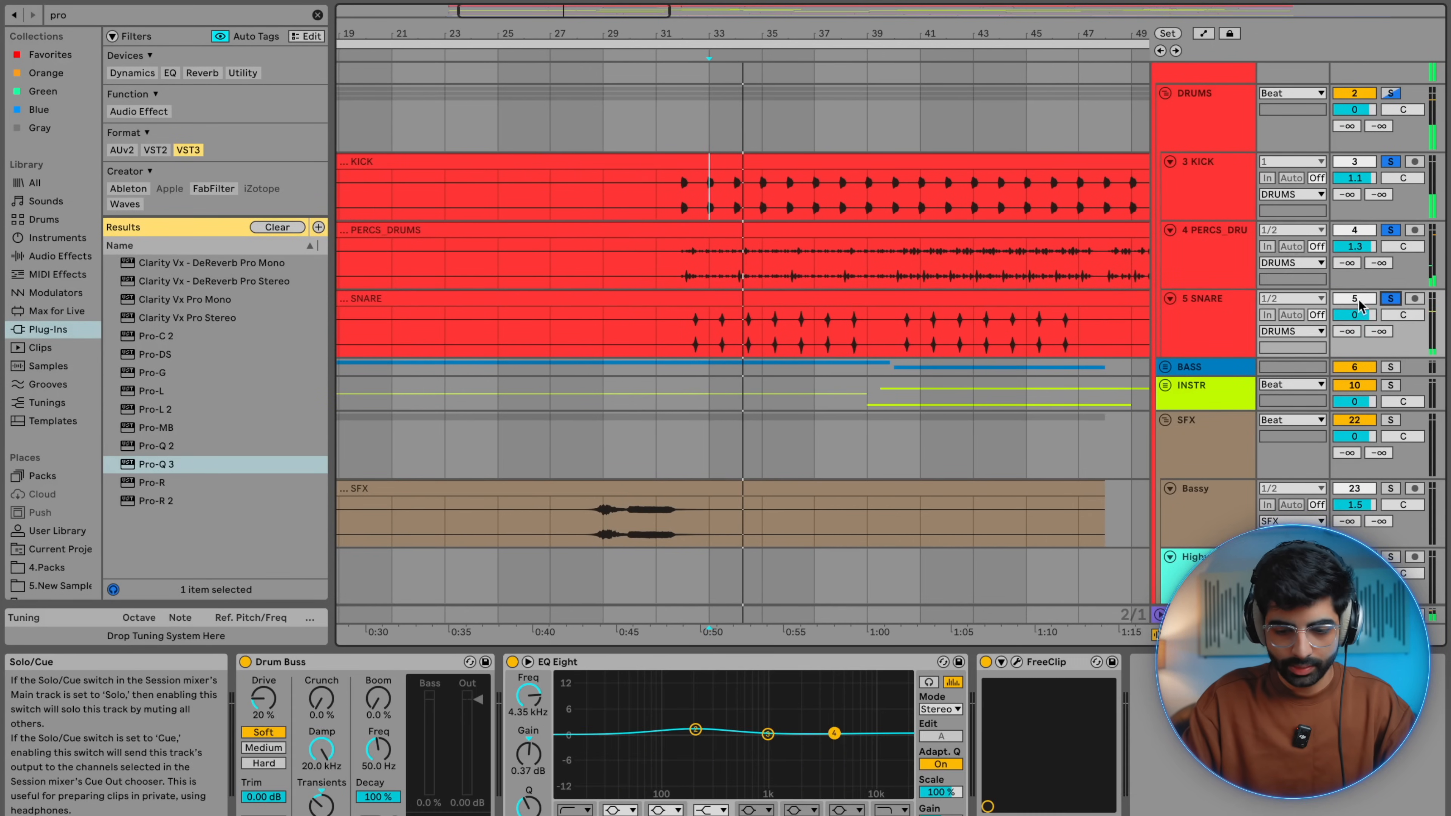
Expand the BASS group and add the 7 Bass track to the soloed drum tracks
scroll(962, 288, down, 3)
scroll(822, 243, up, 3)
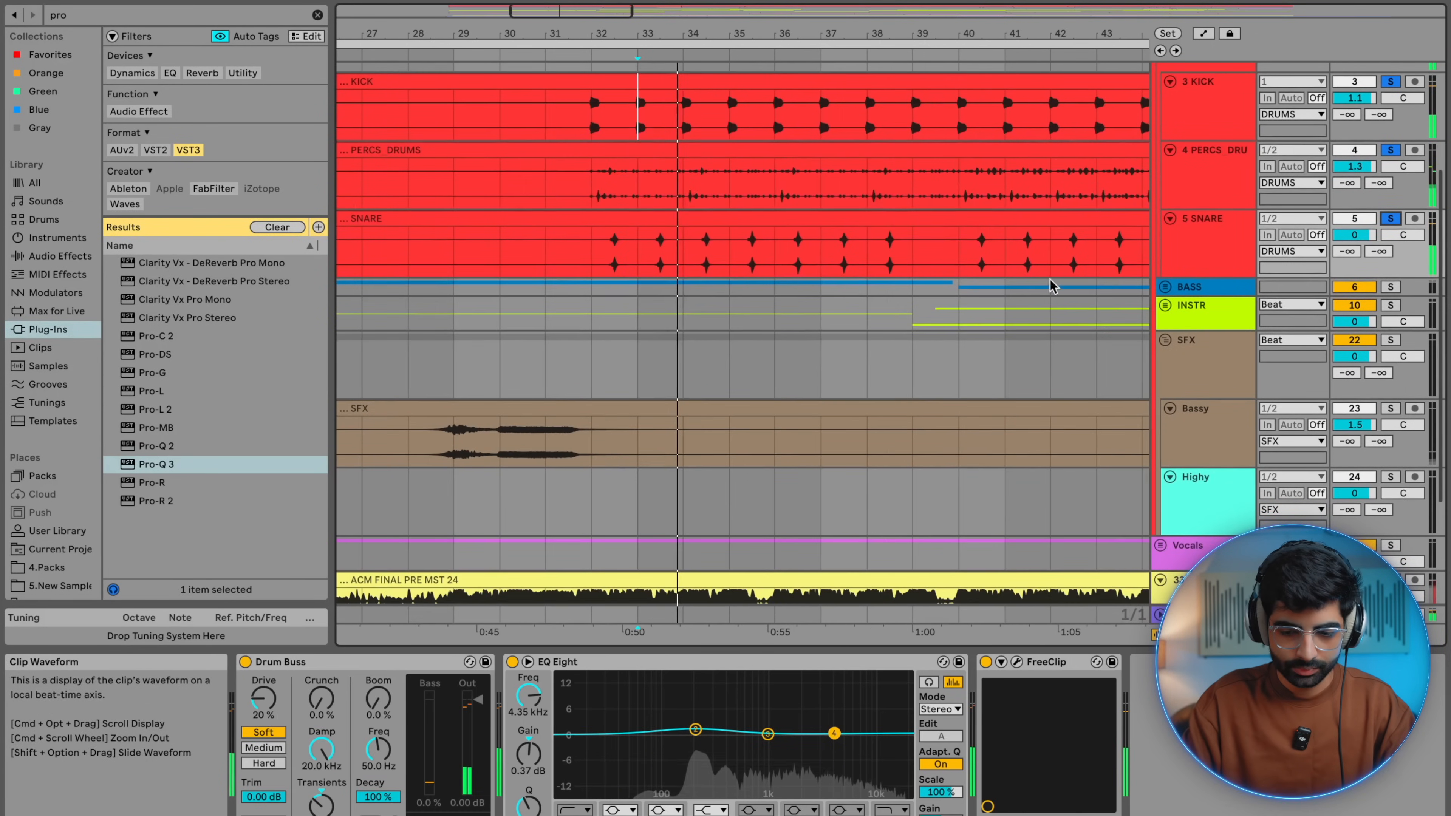
click(1165, 287)
scroll(946, 317, down, 1)
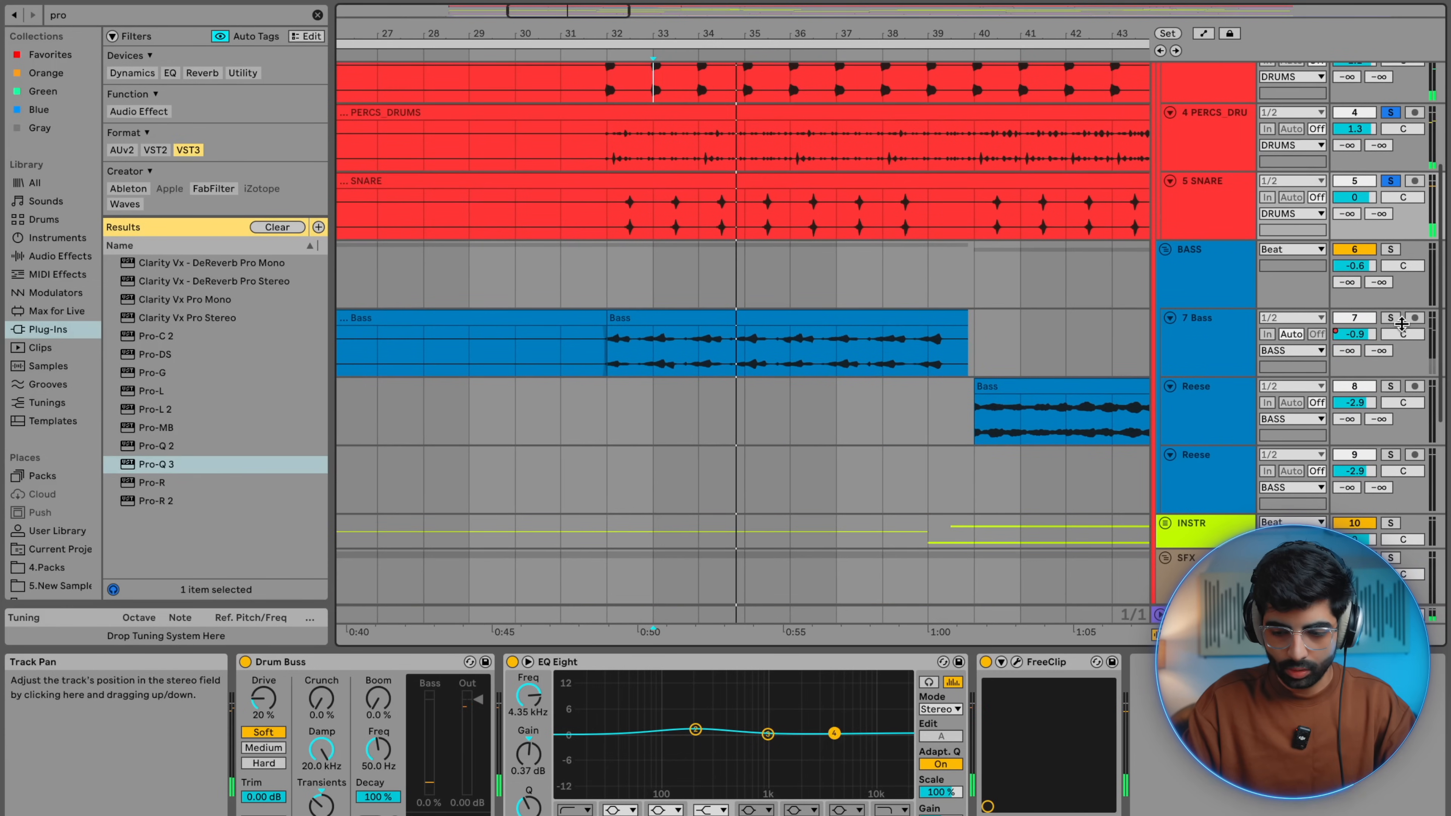
click(1391, 318)
scroll(861, 387, down, 3)
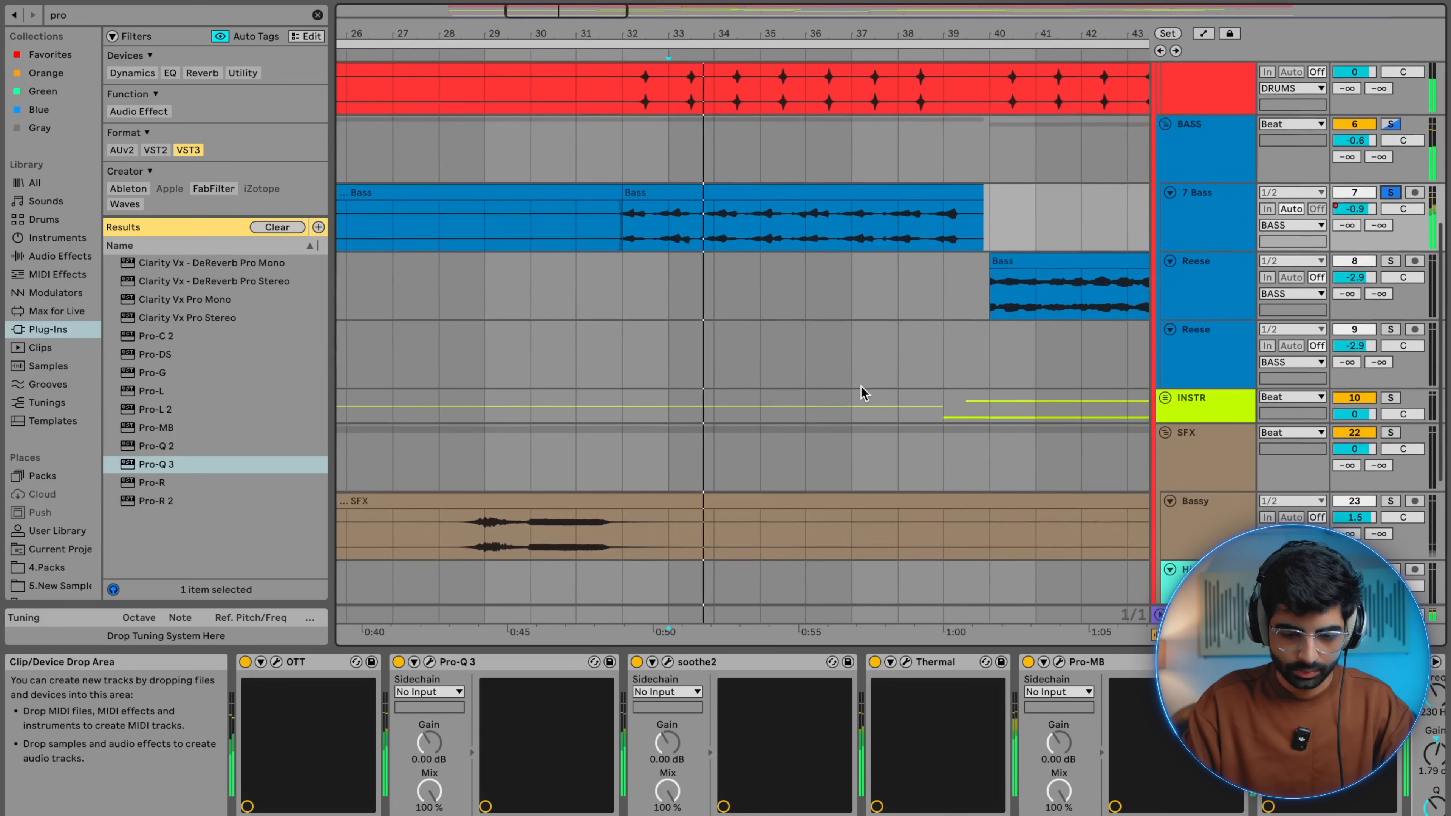
Look over the horn, music instrument and SFX stems in the INSTR and SFX groups across the full arrangement
scroll(861, 387, down, 1)
scroll(861, 387, up, 1)
scroll(861, 387, down, 2)
scroll(963, 368, down, 3)
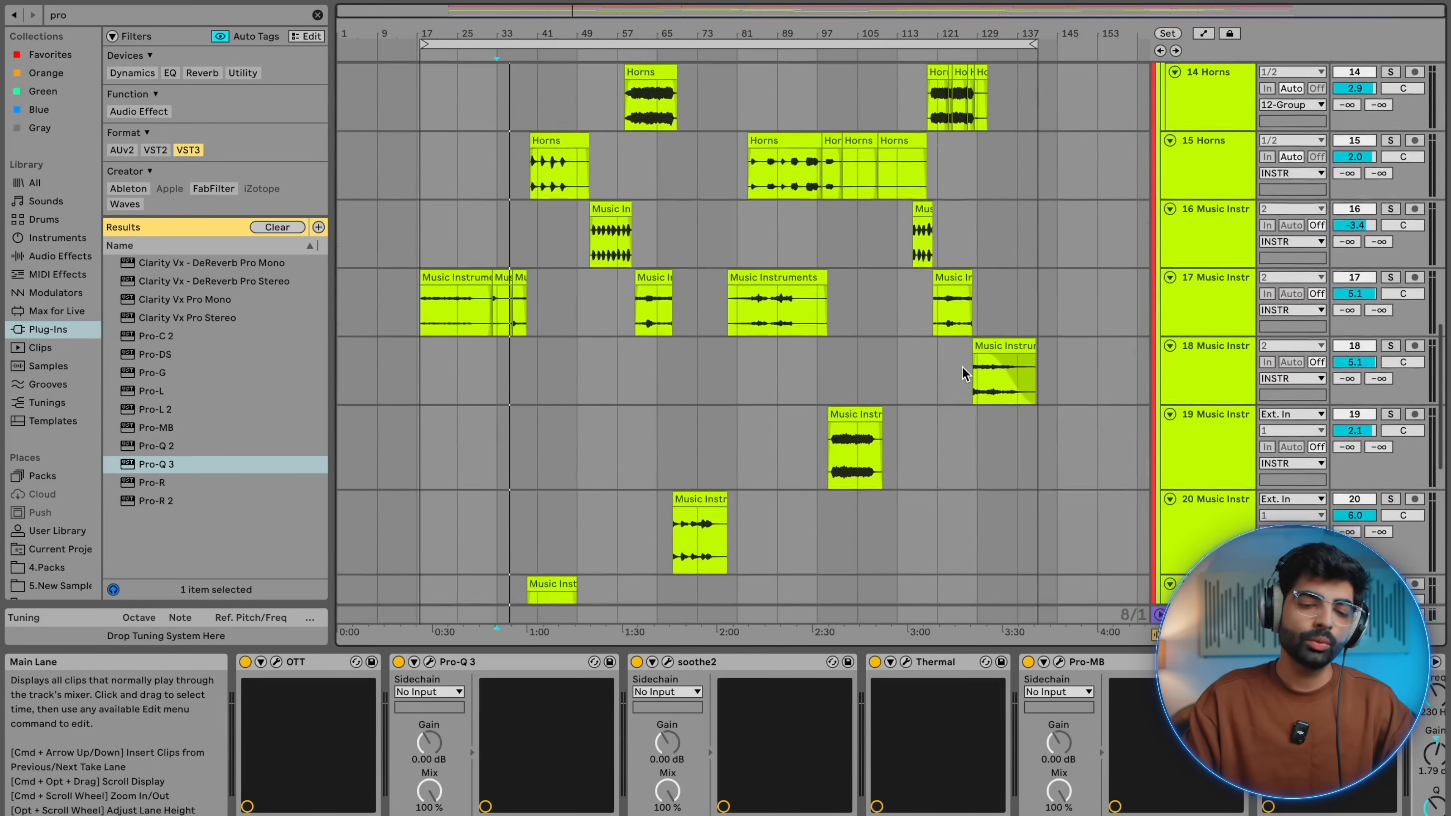
scroll(963, 367, down, 2)
scroll(963, 367, up, 5)
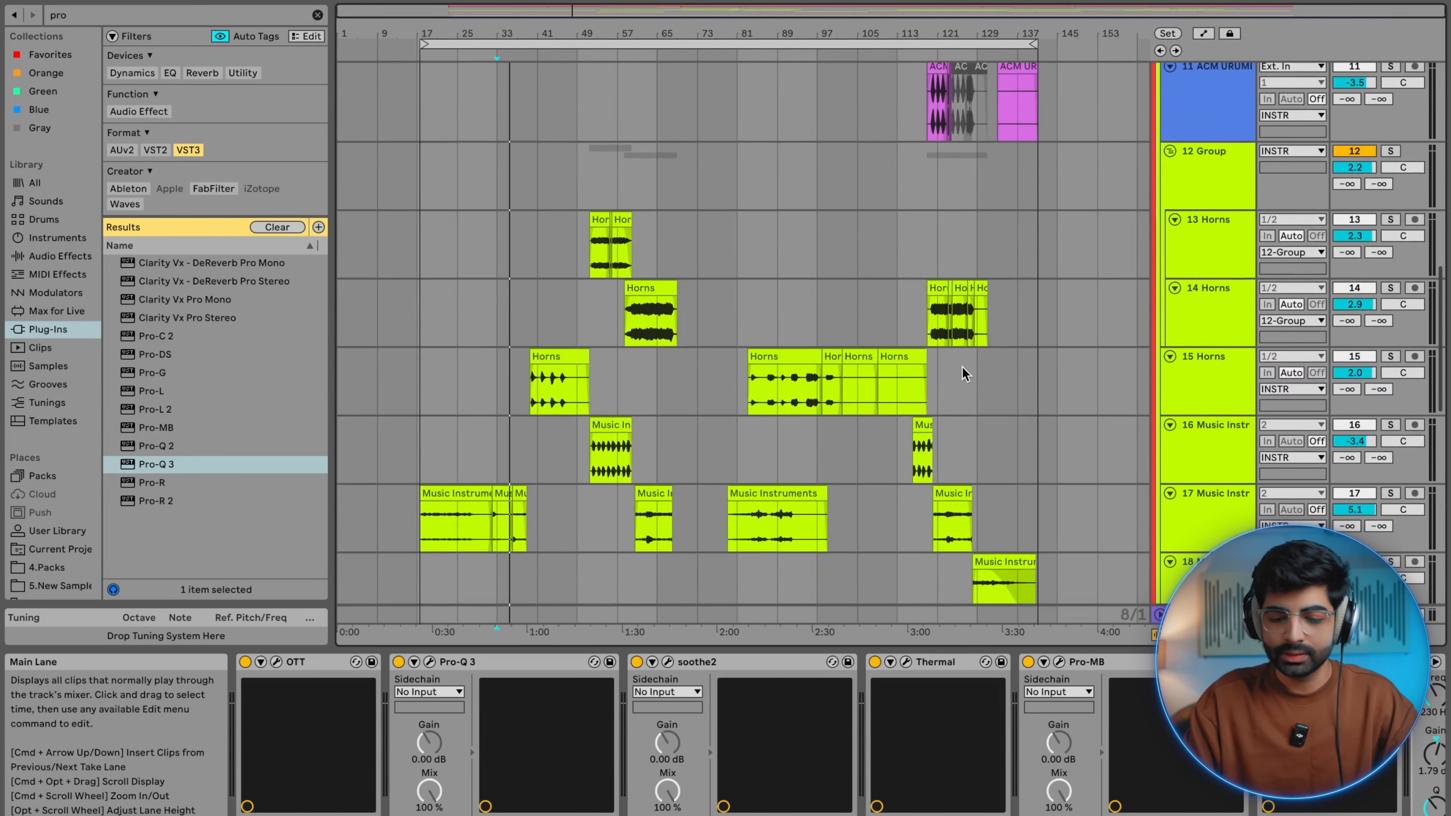
scroll(962, 368, down, 8)
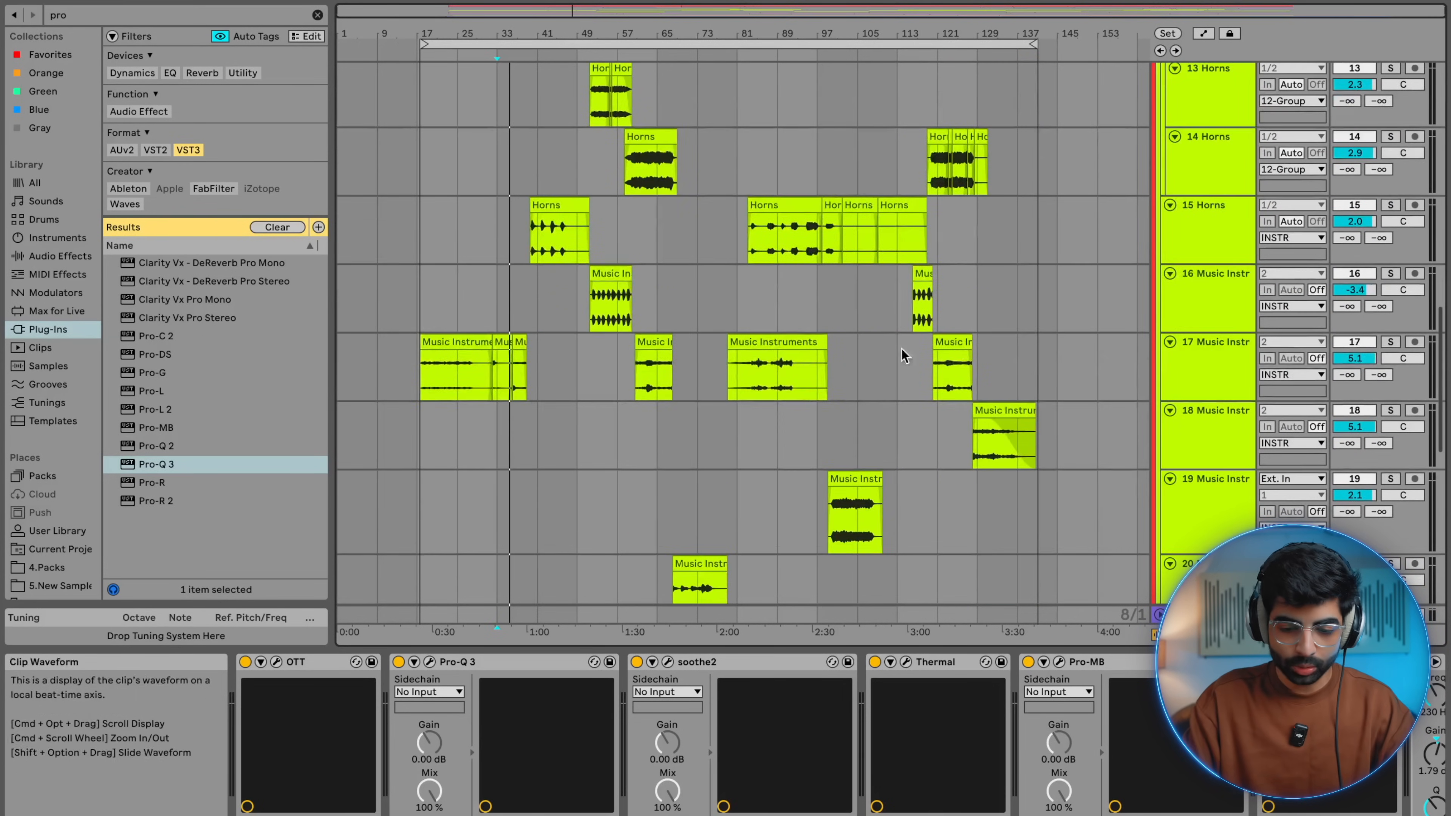
scroll(890, 349, down, 1)
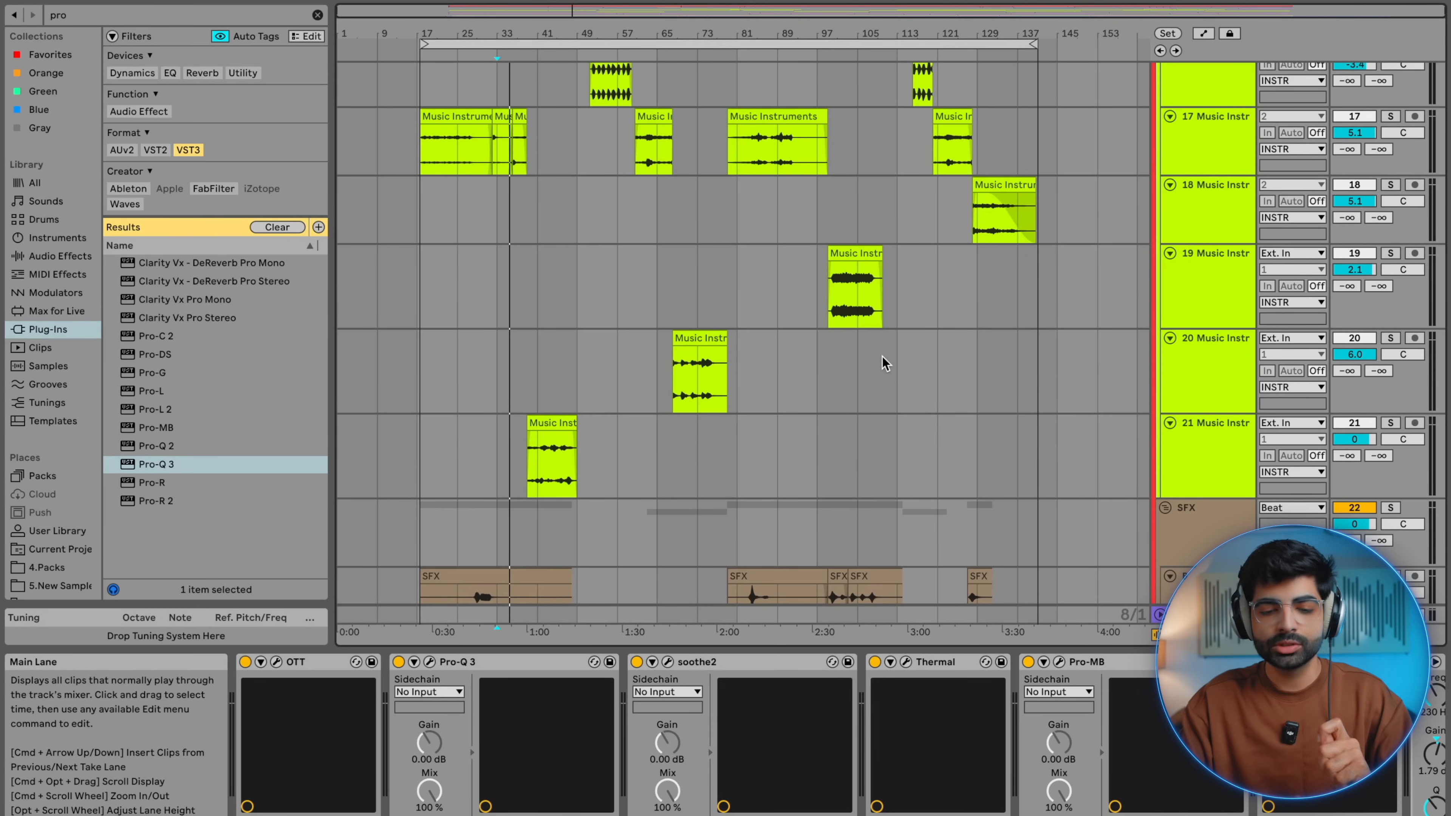
scroll(882, 355, down, 6)
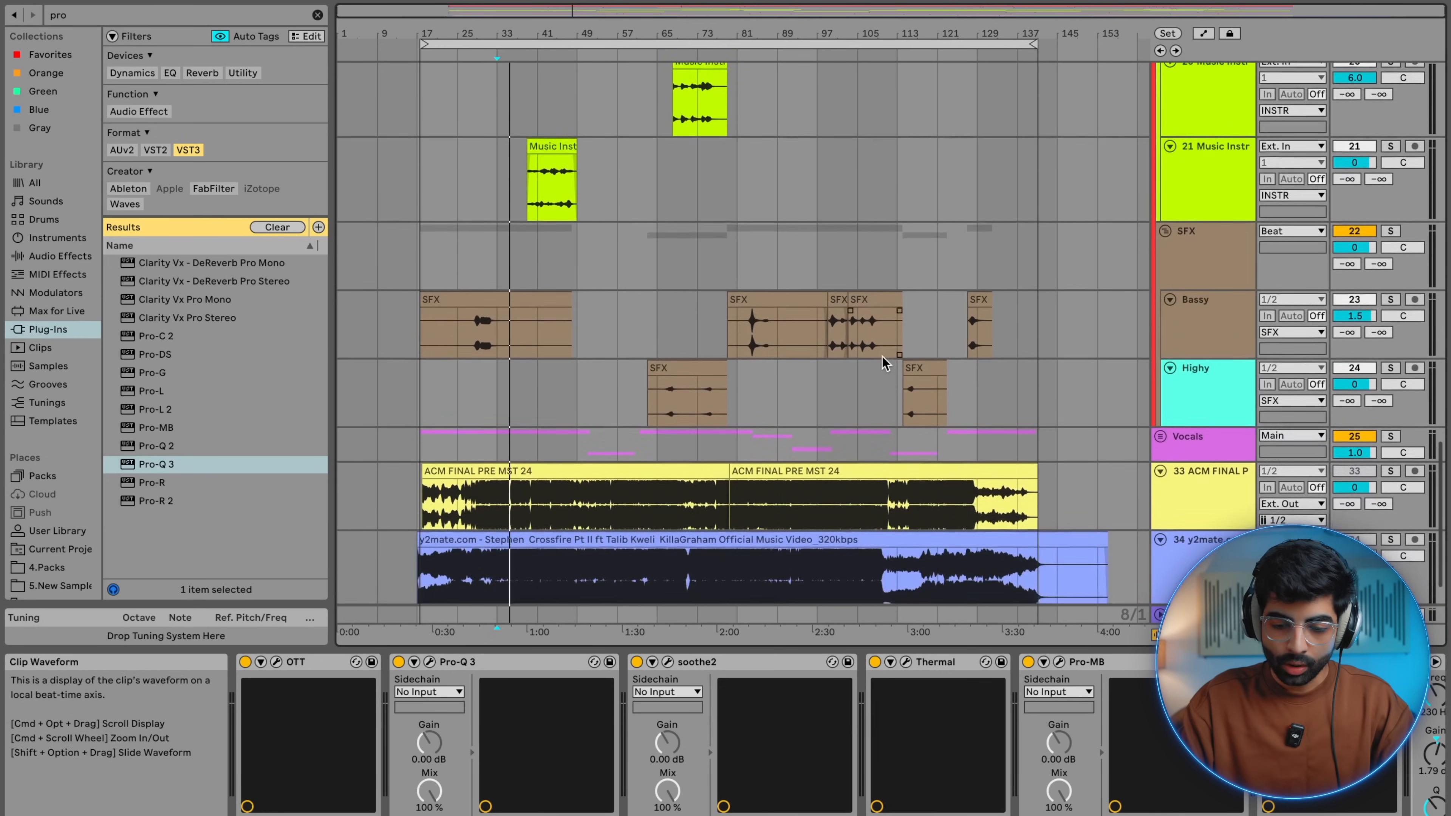
scroll(882, 356, down, 1)
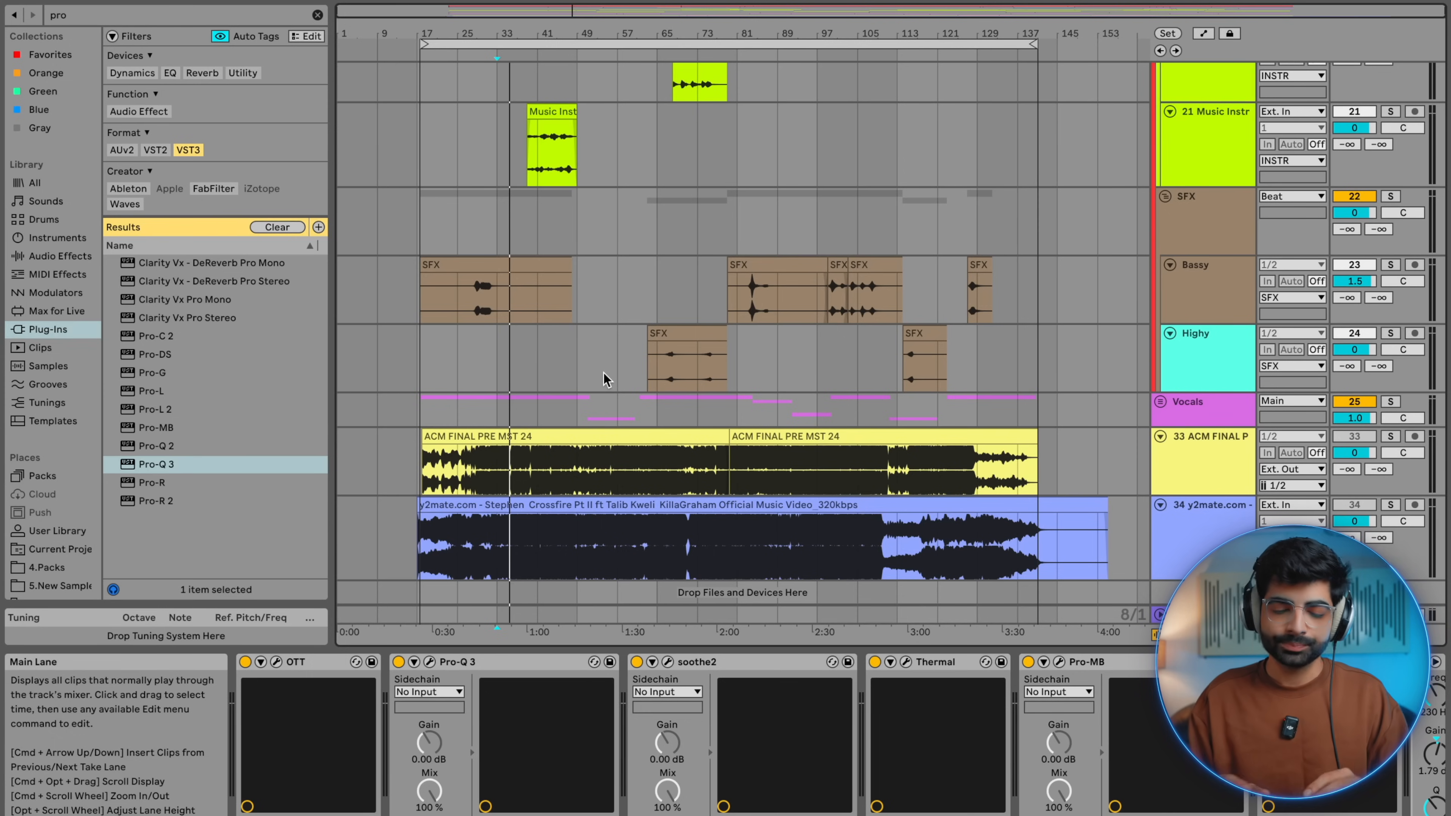
Place the playhead at bar 33 on the KICK track and clear the solo from all tracks
scroll(604, 379, up, 15)
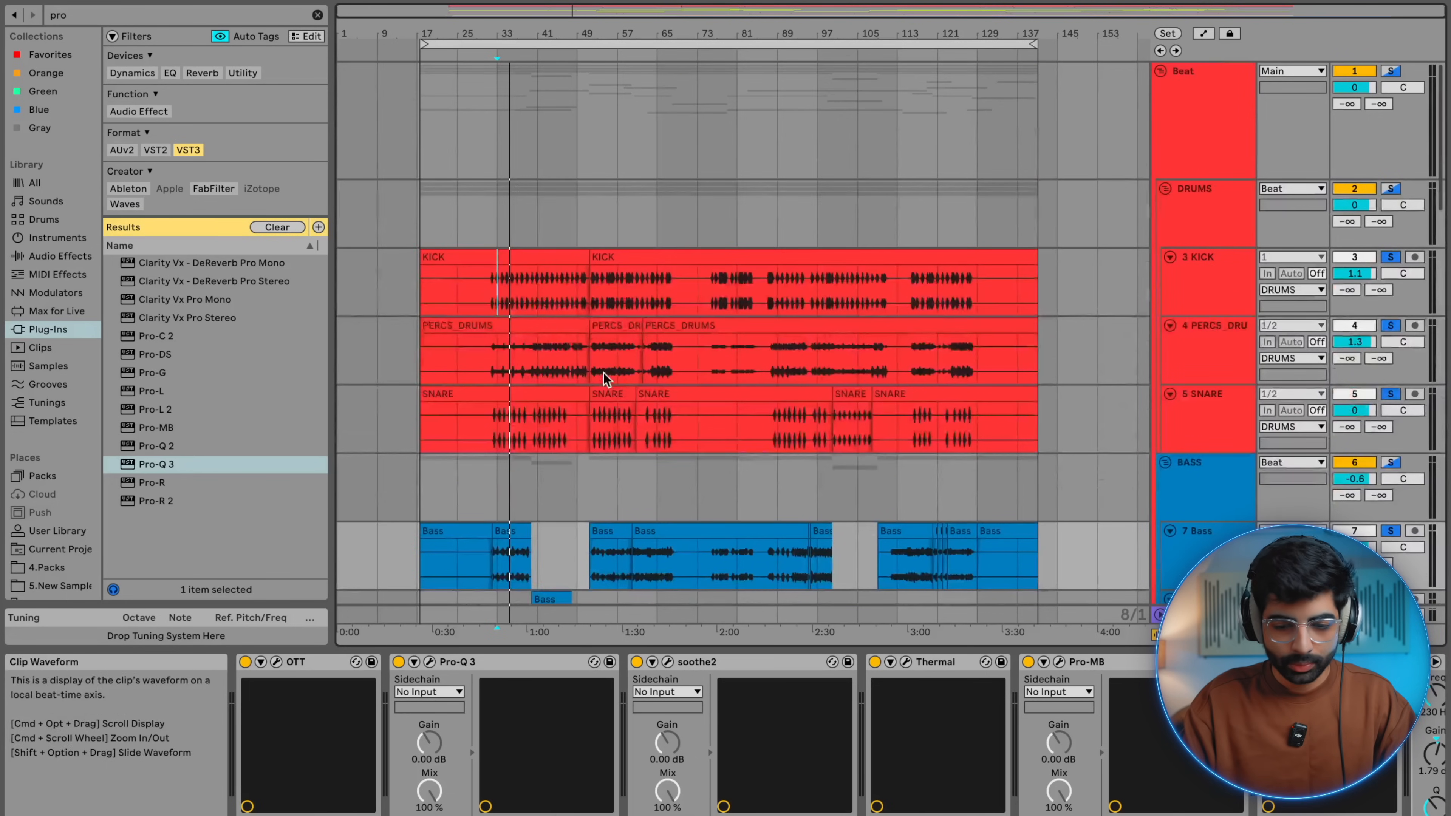
click(468, 251)
scroll(468, 250, up, 5)
click(583, 299)
scroll(583, 298, up, 5)
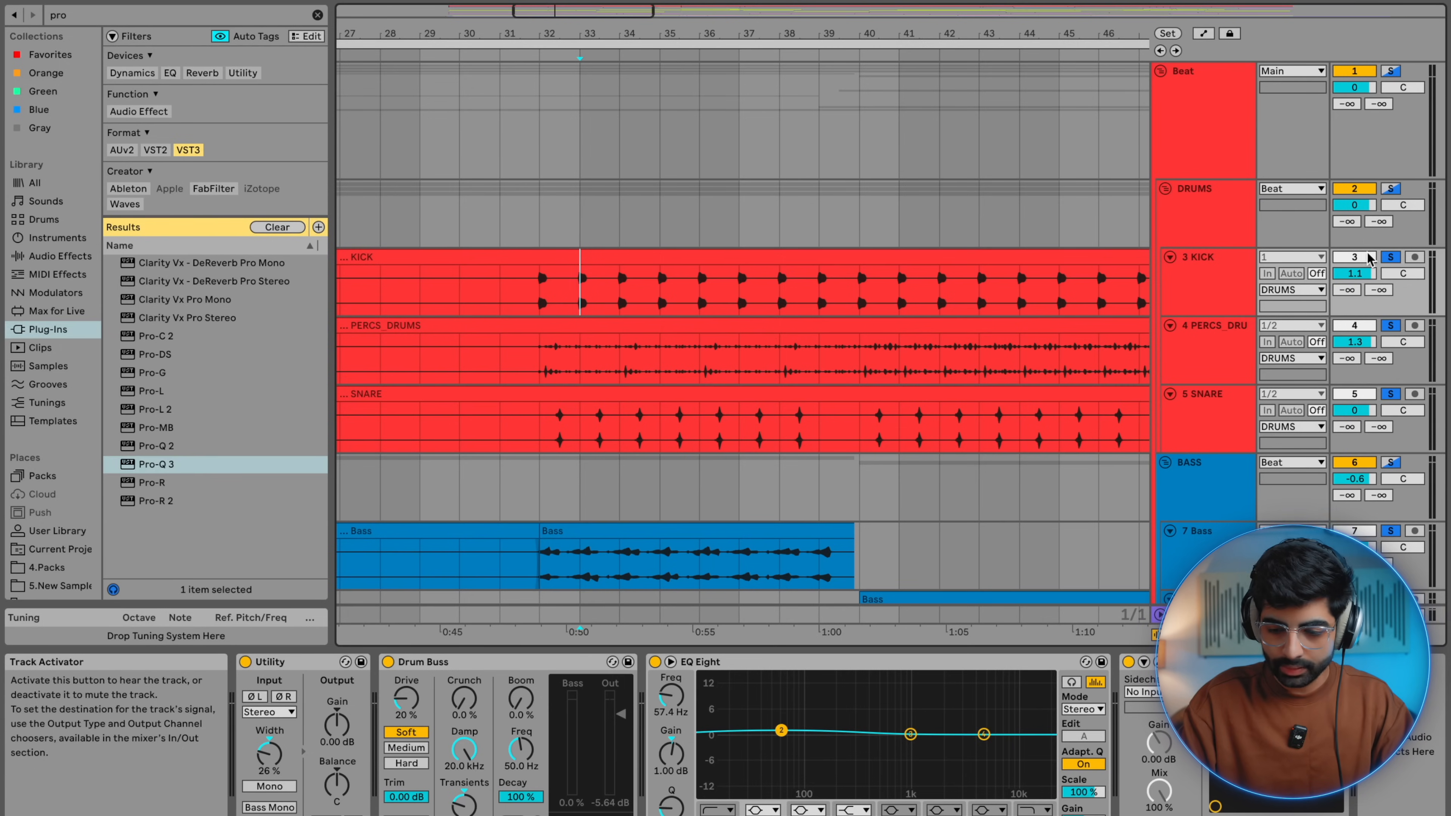
click(1389, 258)
Deactivate all the devices on the KICK and PERCS_DRUMS tracks and select the SNARE track
click(1221, 277)
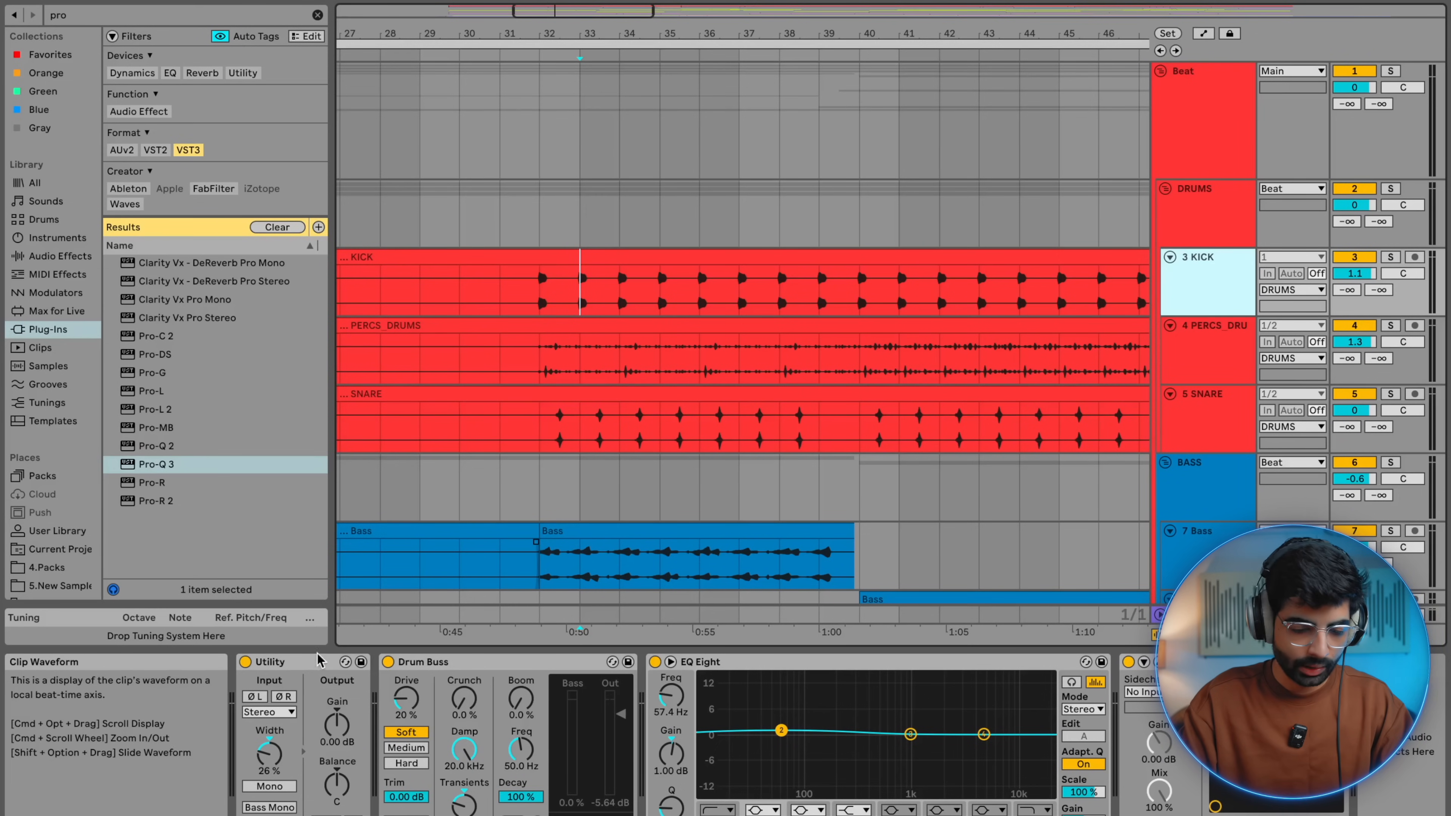
click(303, 664)
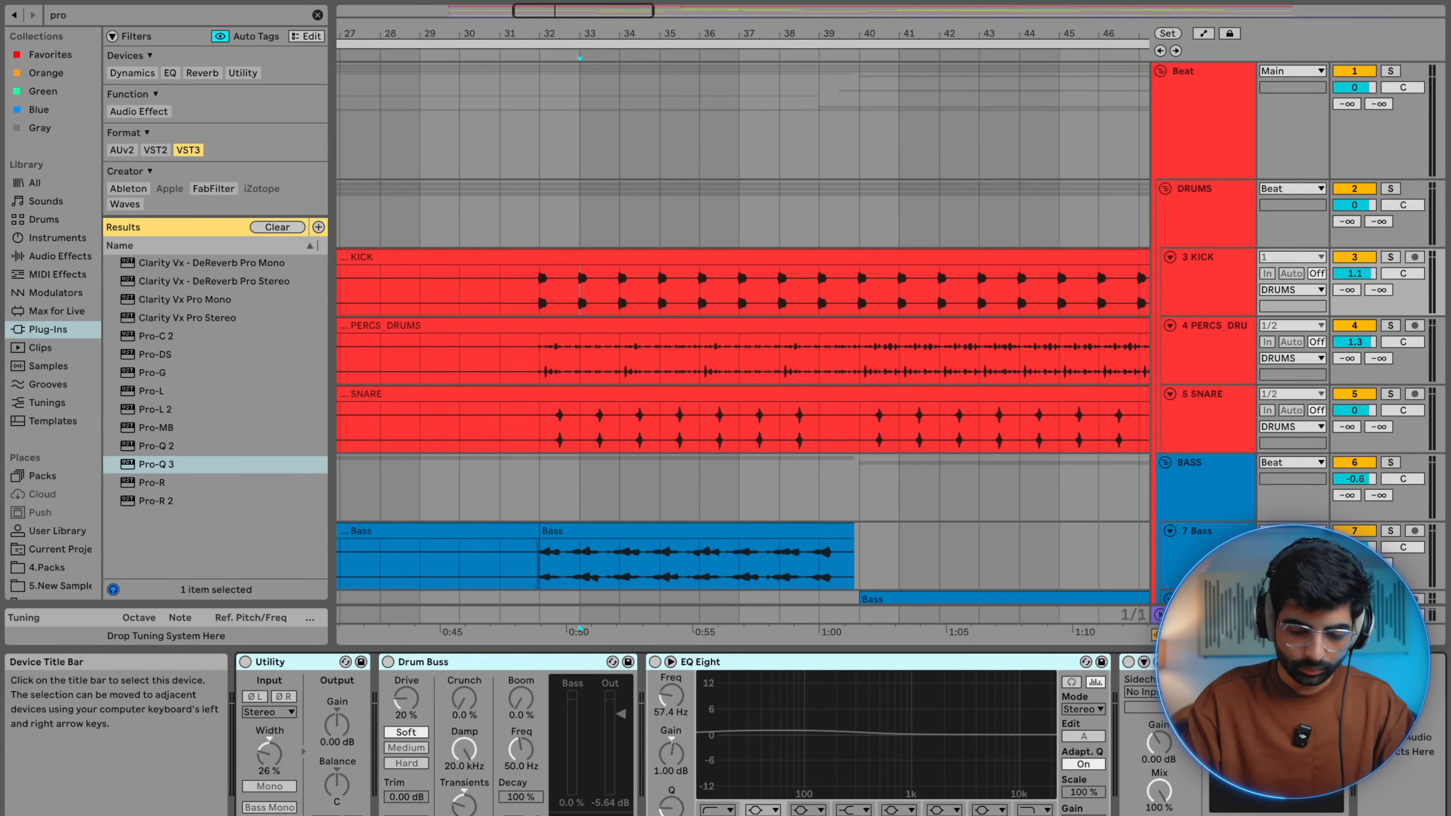
click(541, 283)
click(1196, 238)
click(1217, 298)
click(1225, 350)
click(489, 674)
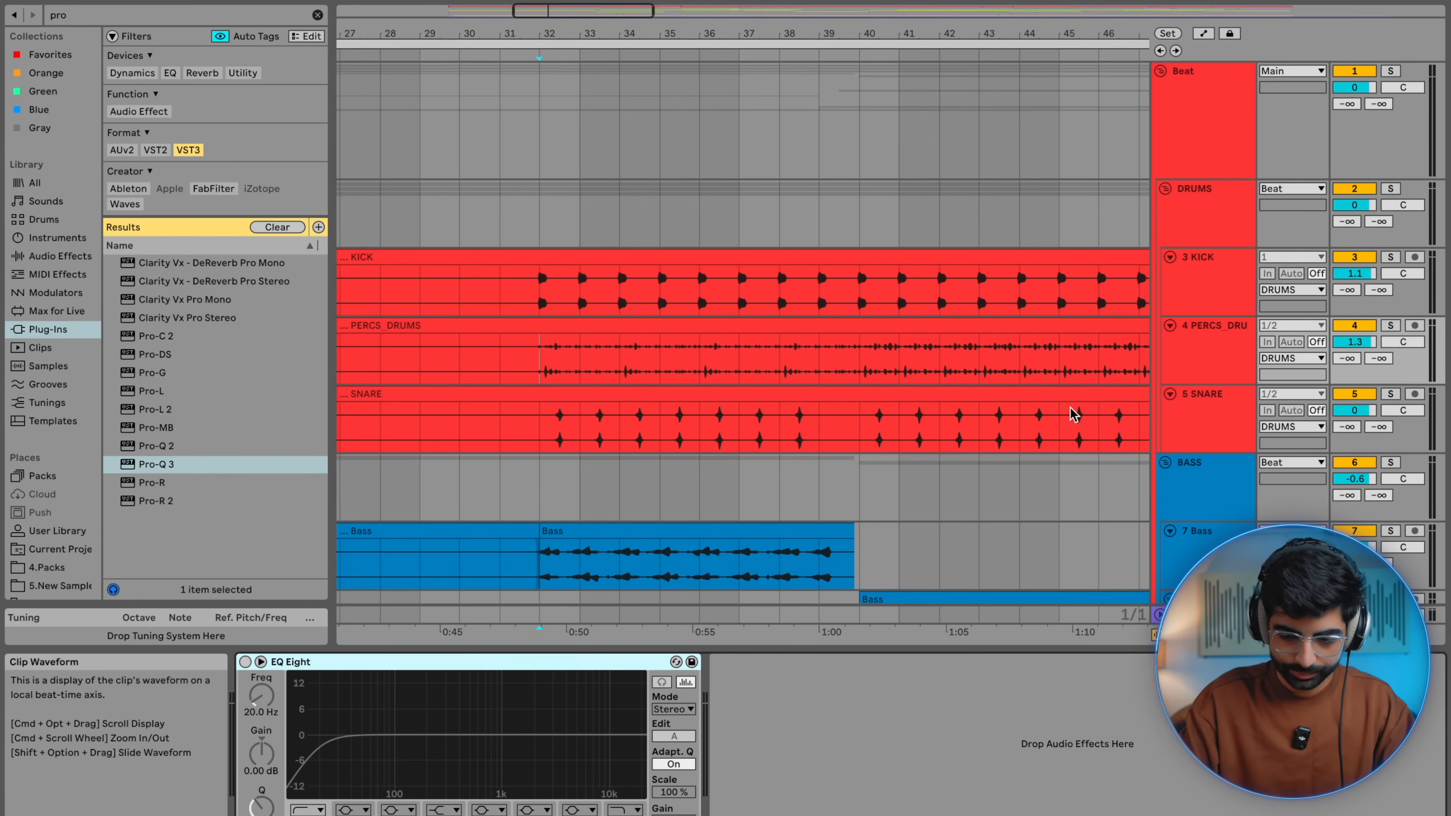
click(1209, 419)
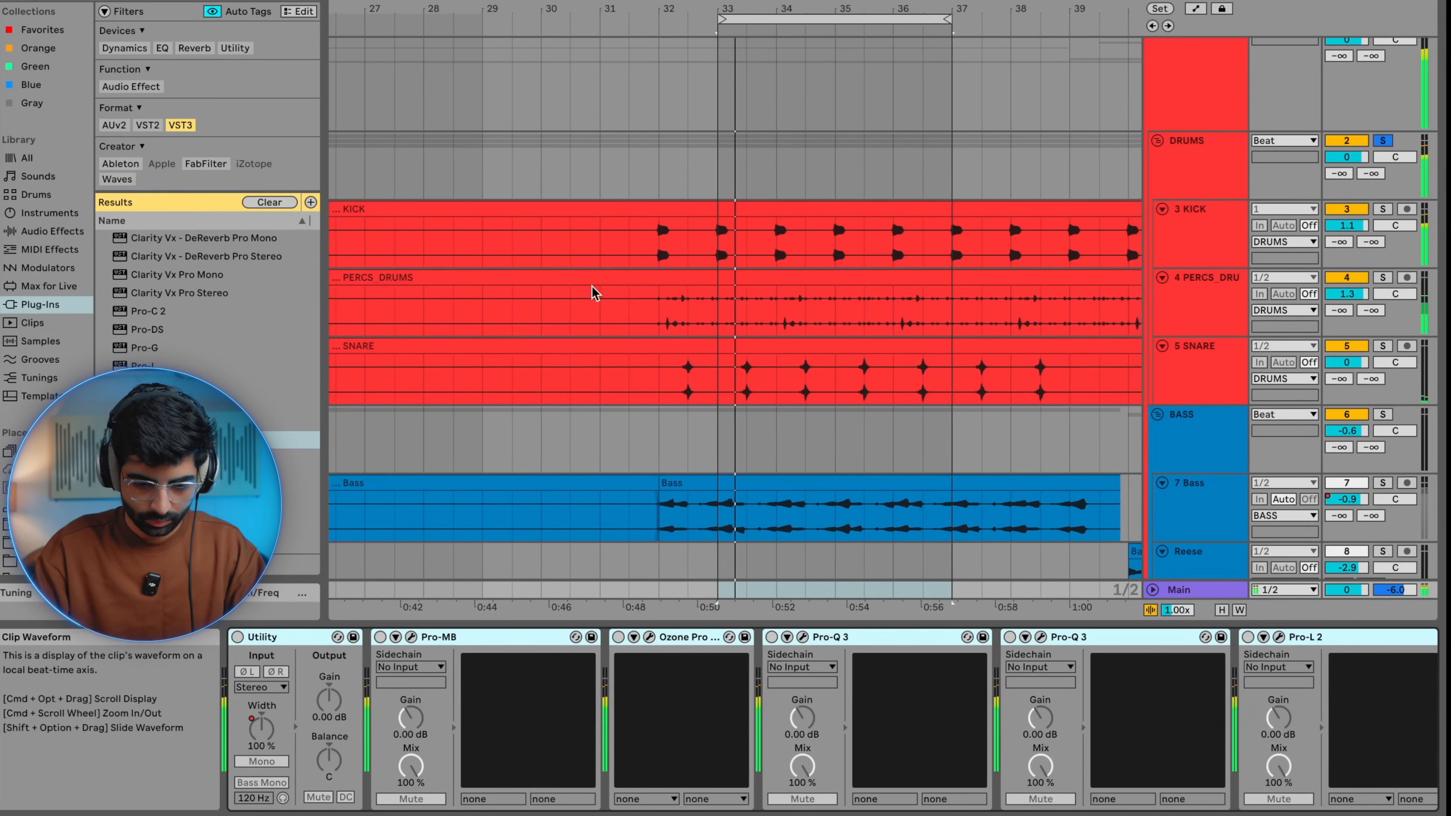
Set the playback start at bar 33 on the KICK track and select the track's Utility device
click(709, 245)
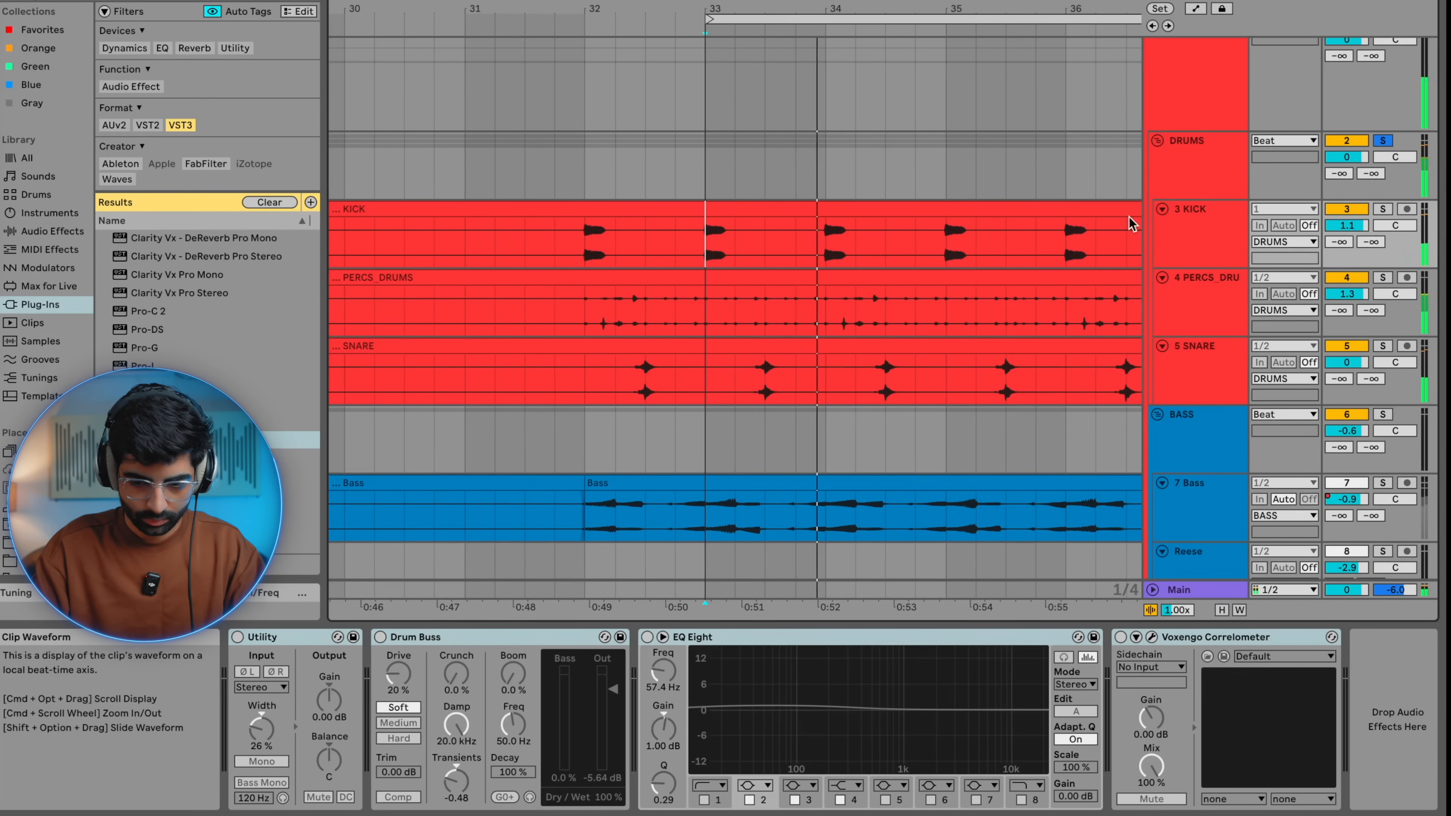
click(1234, 228)
click(1213, 182)
click(1206, 229)
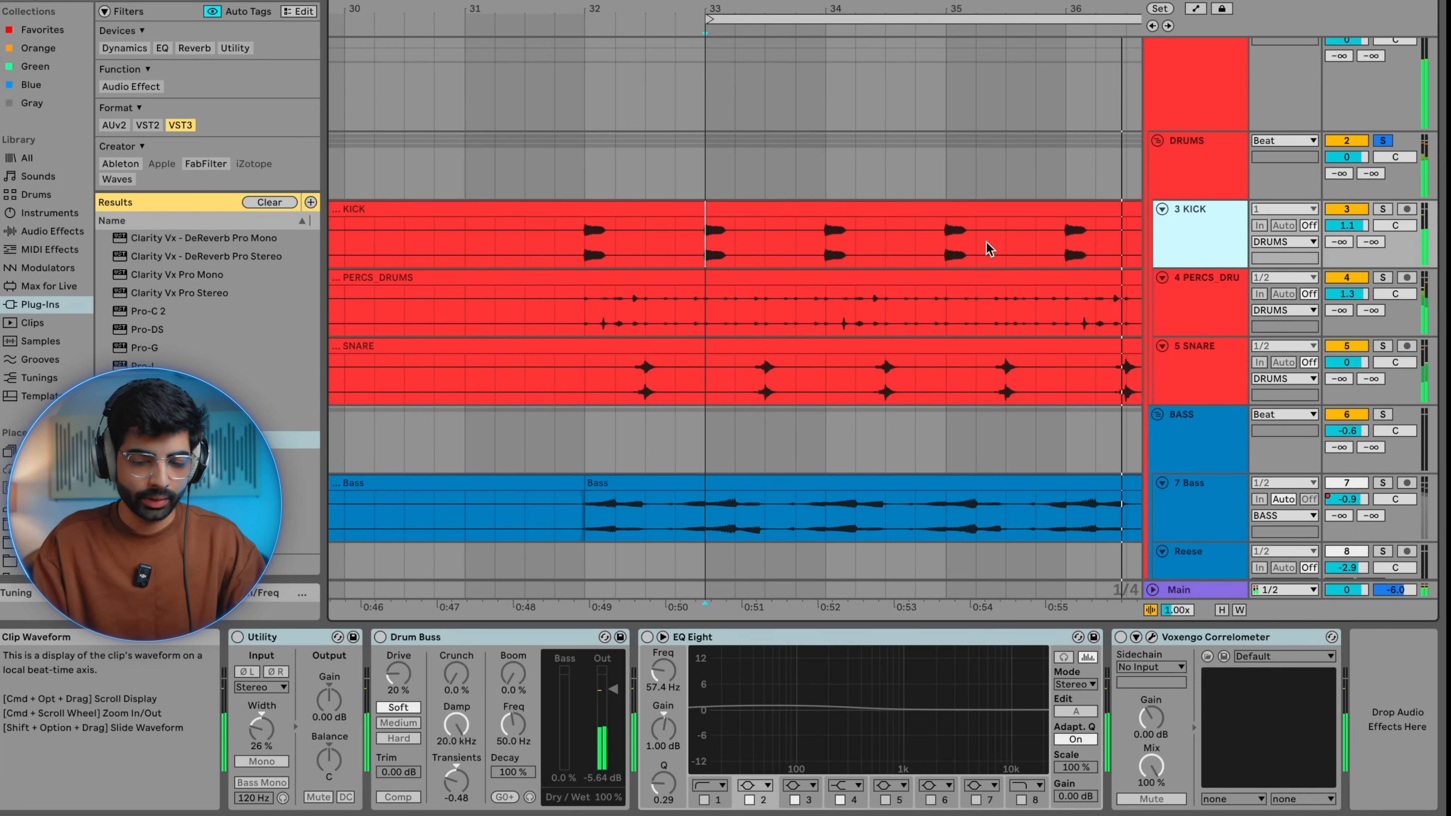
click(308, 637)
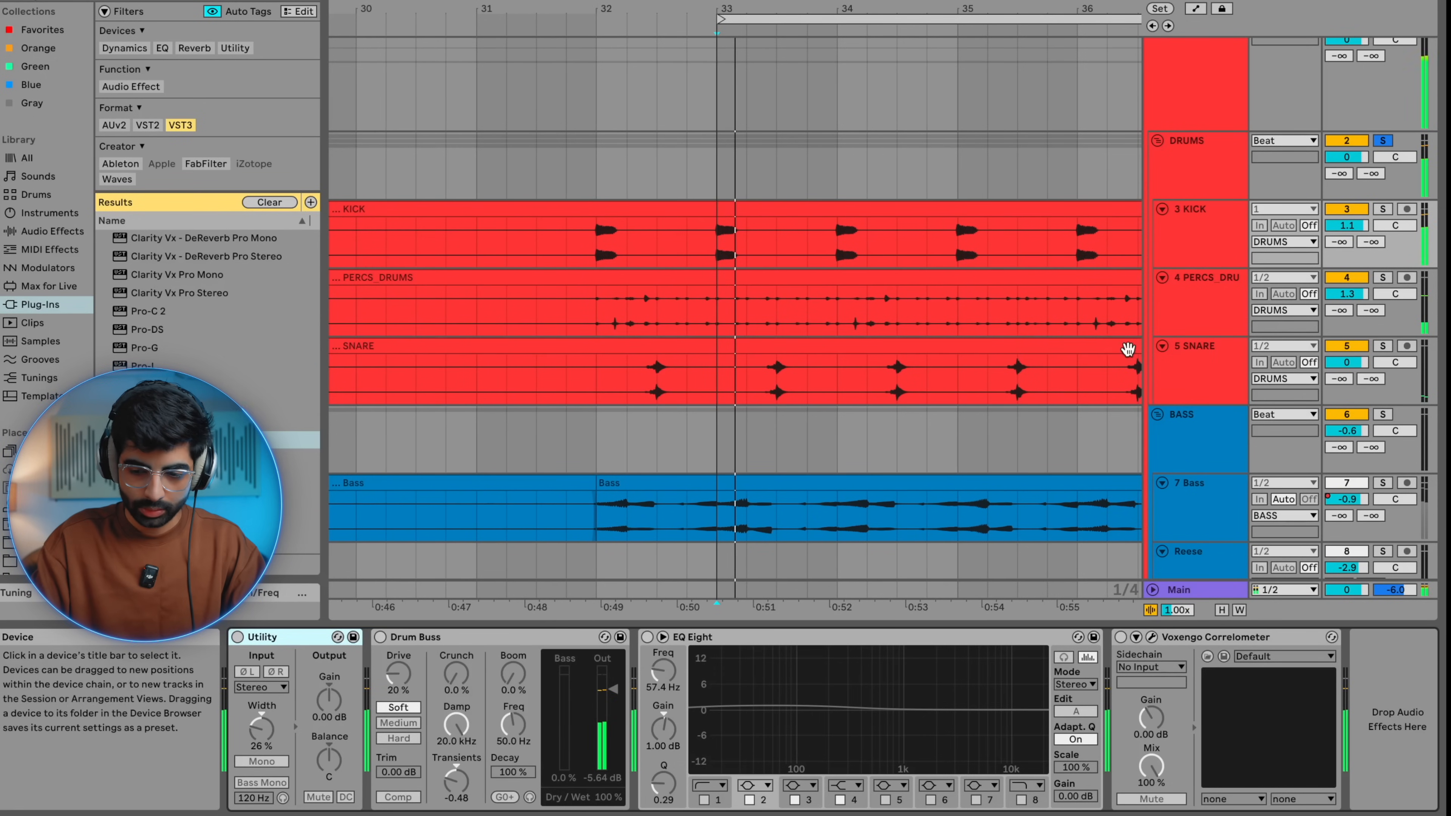
Solo KICK, activate its Voxengo Correlometer and turn Utility on to check the kick's stereo correlation
click(1383, 209)
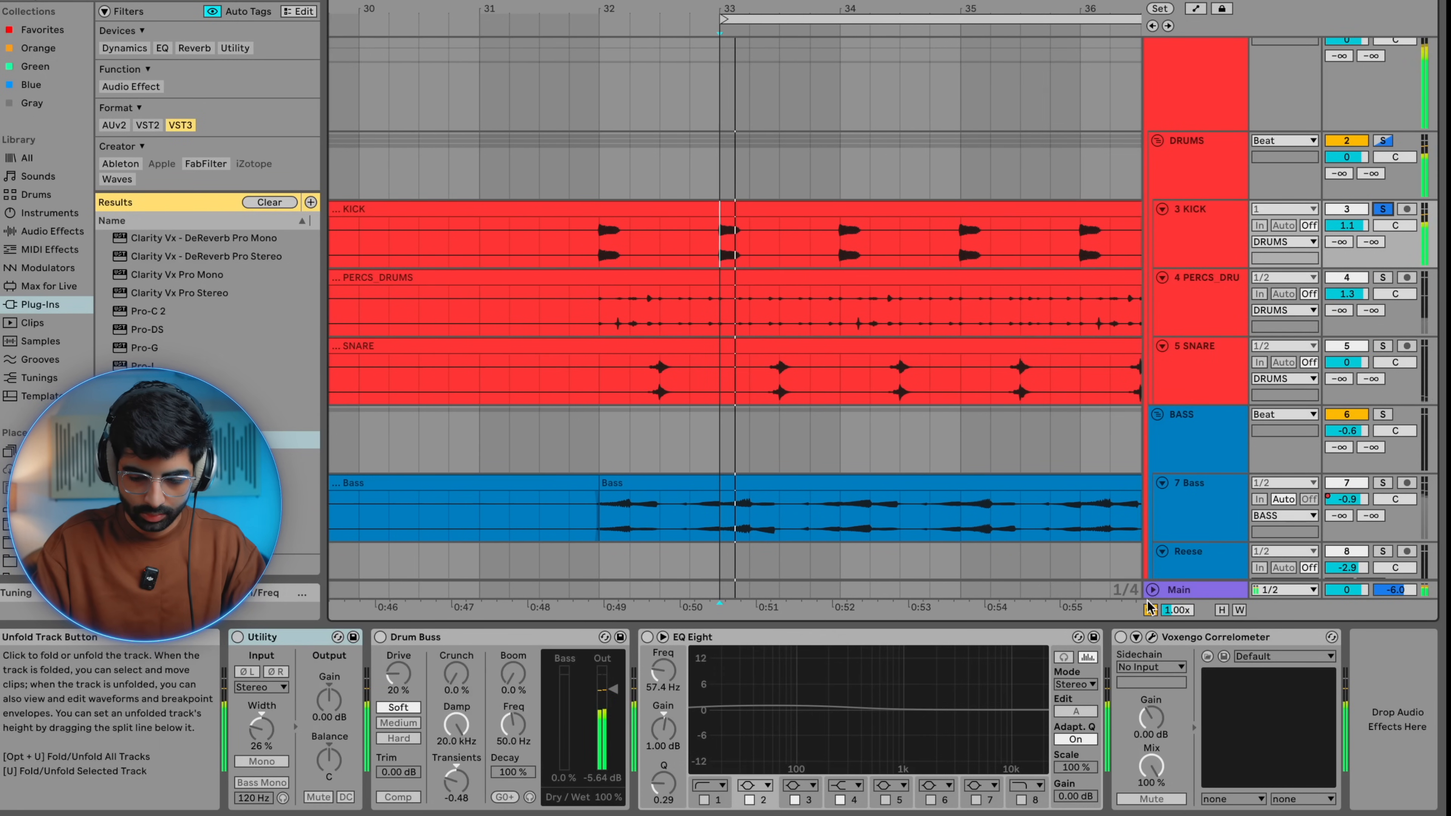
click(1151, 636)
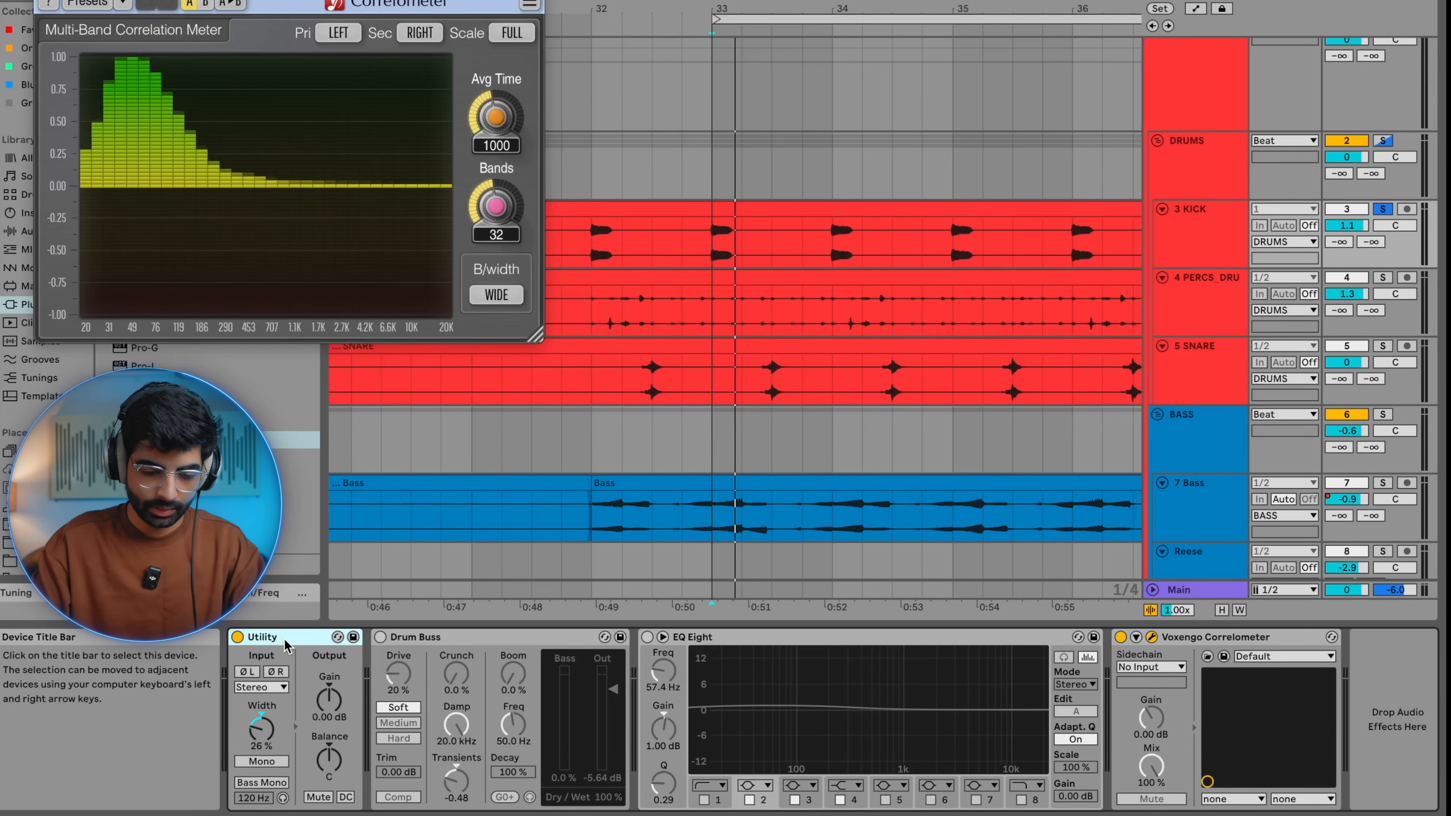
click(237, 637)
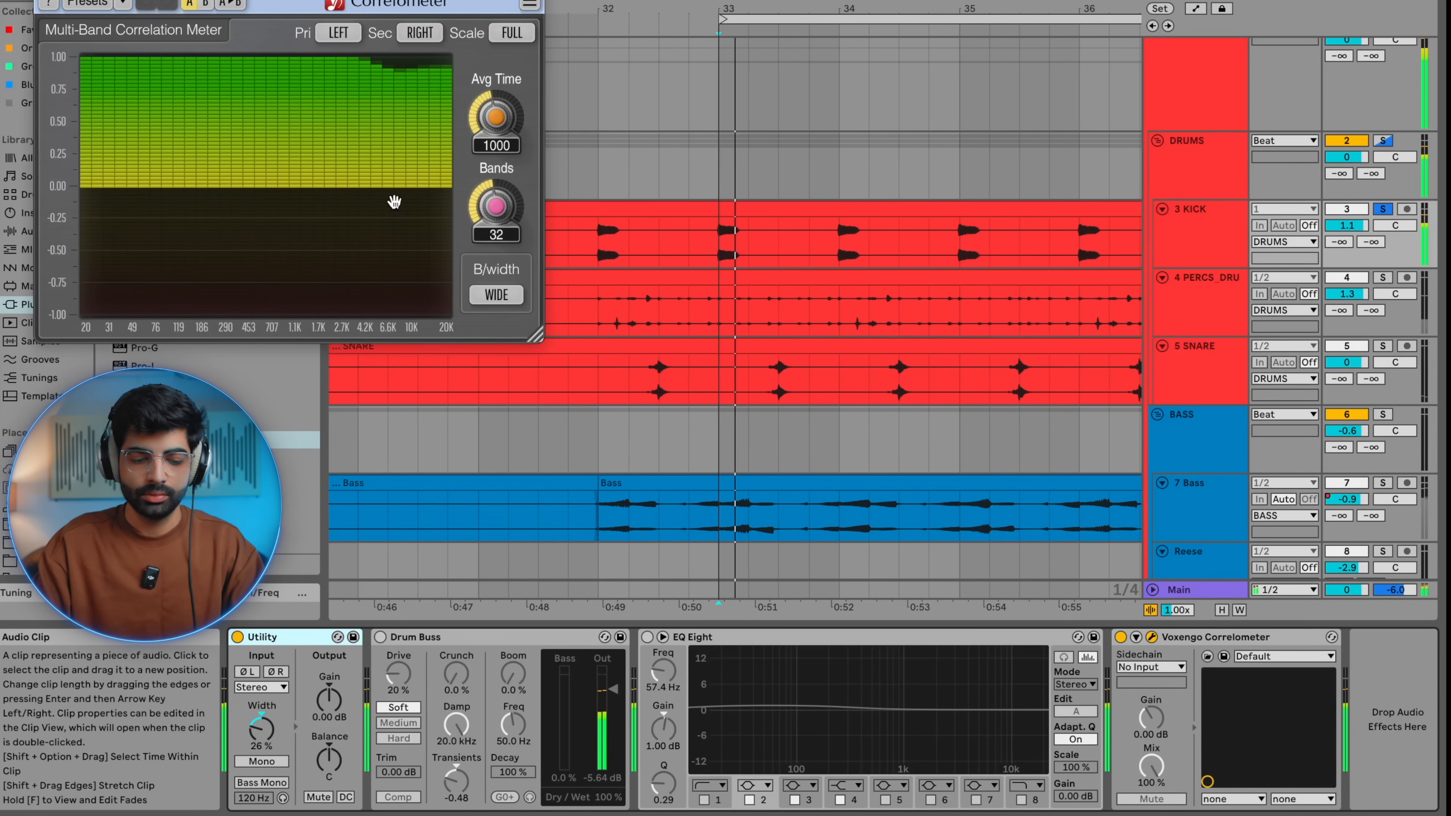
Activate Drum Buss on the KICK track and compare the sound with it off and on during playback
click(495, 636)
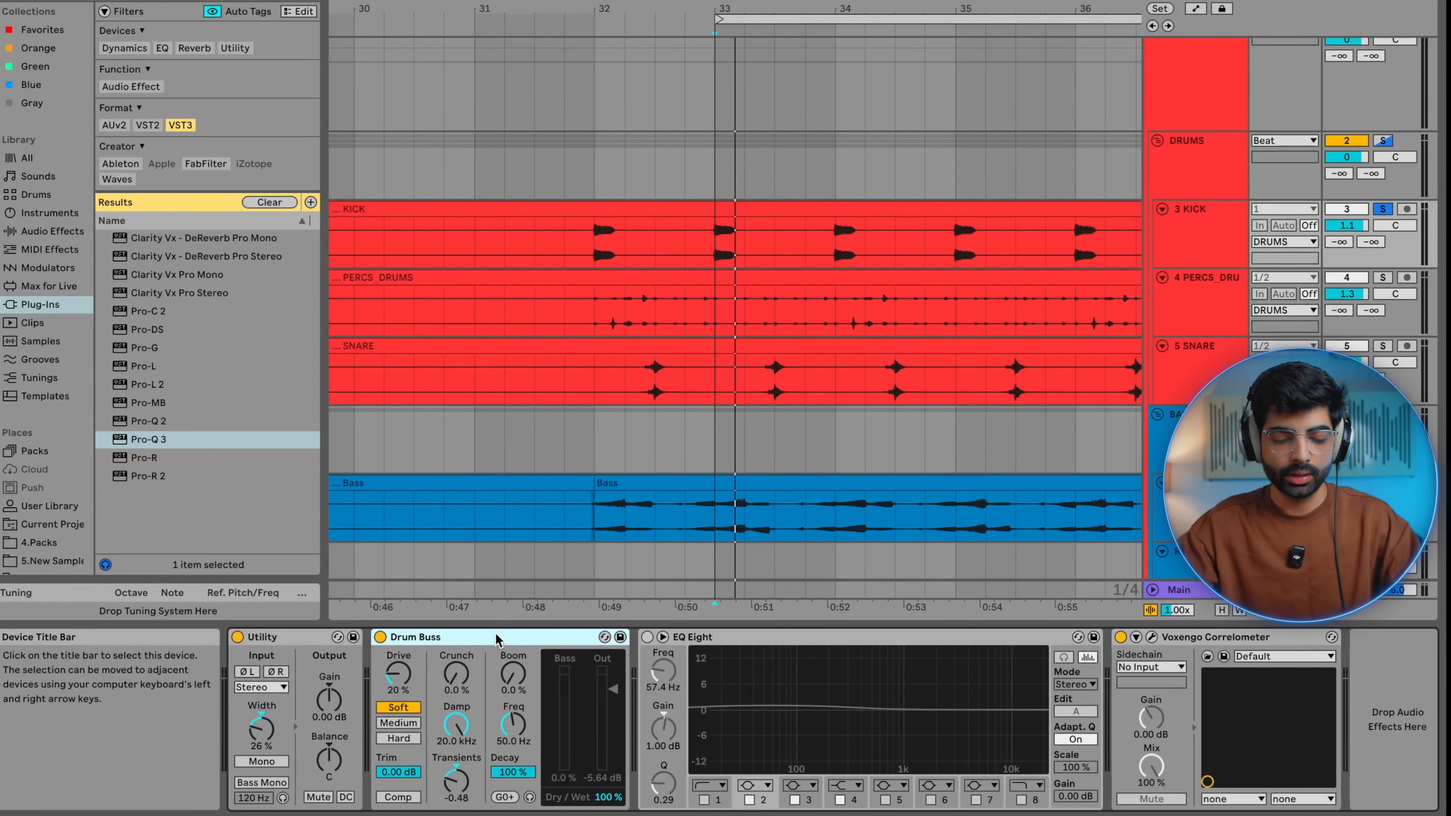
key(super+0)
key(space)
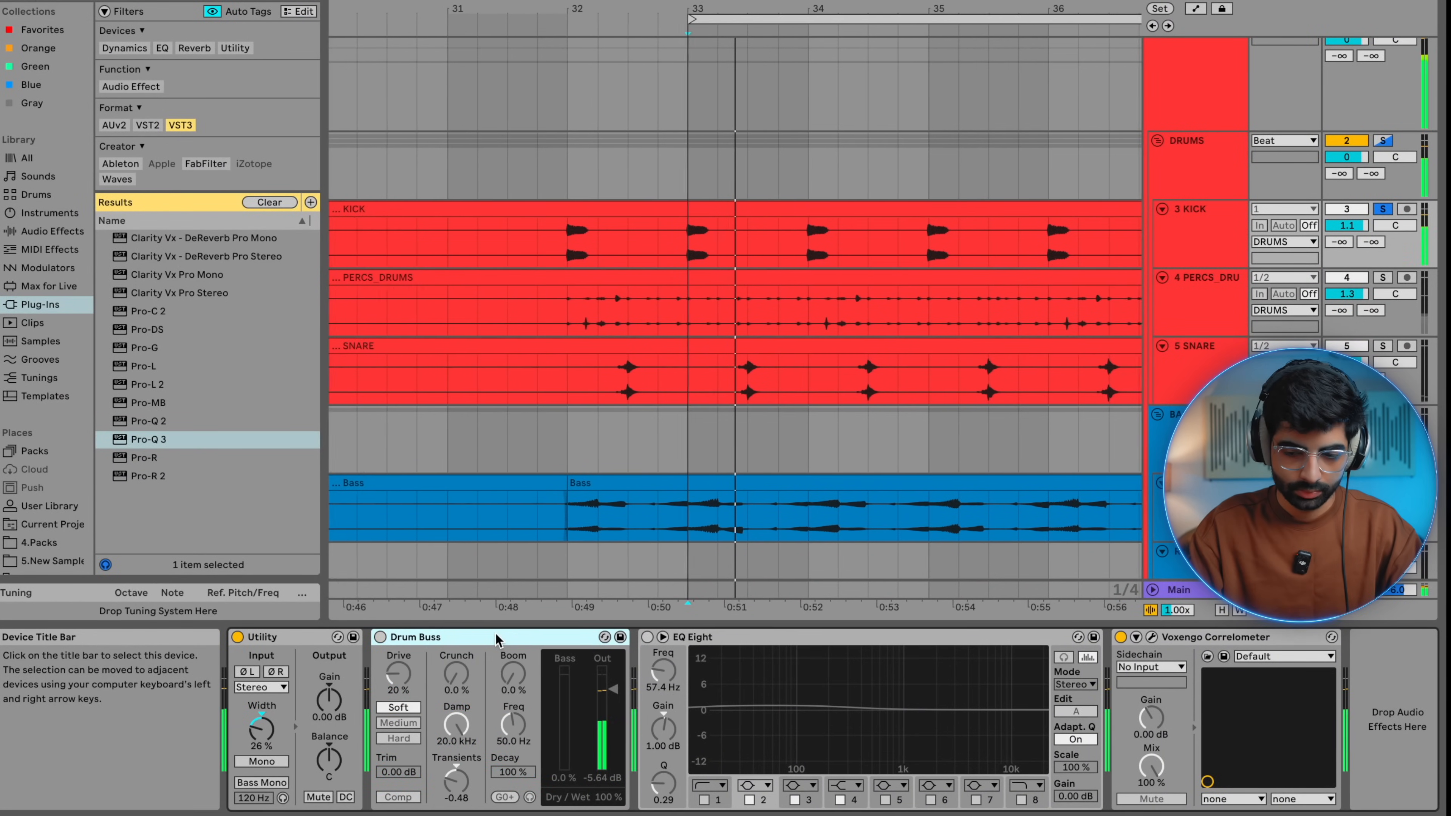
key(super+0)
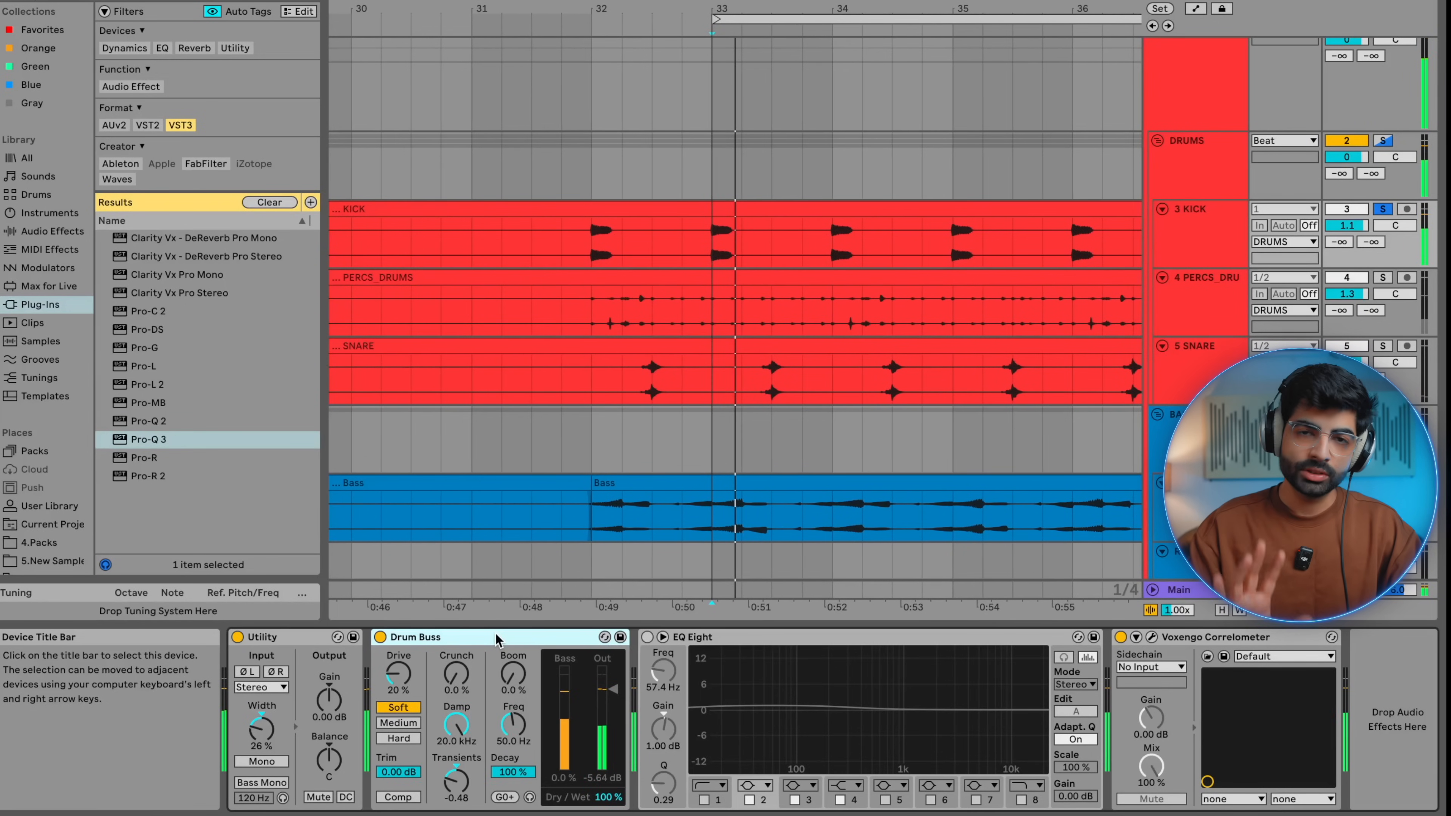
Search the plug-ins for "span" and insert SPAN between Drum Buss and EQ Eight on the KICK track
click(79, 1)
text(span)
click(148, 226)
drag(148, 231, 643, 669)
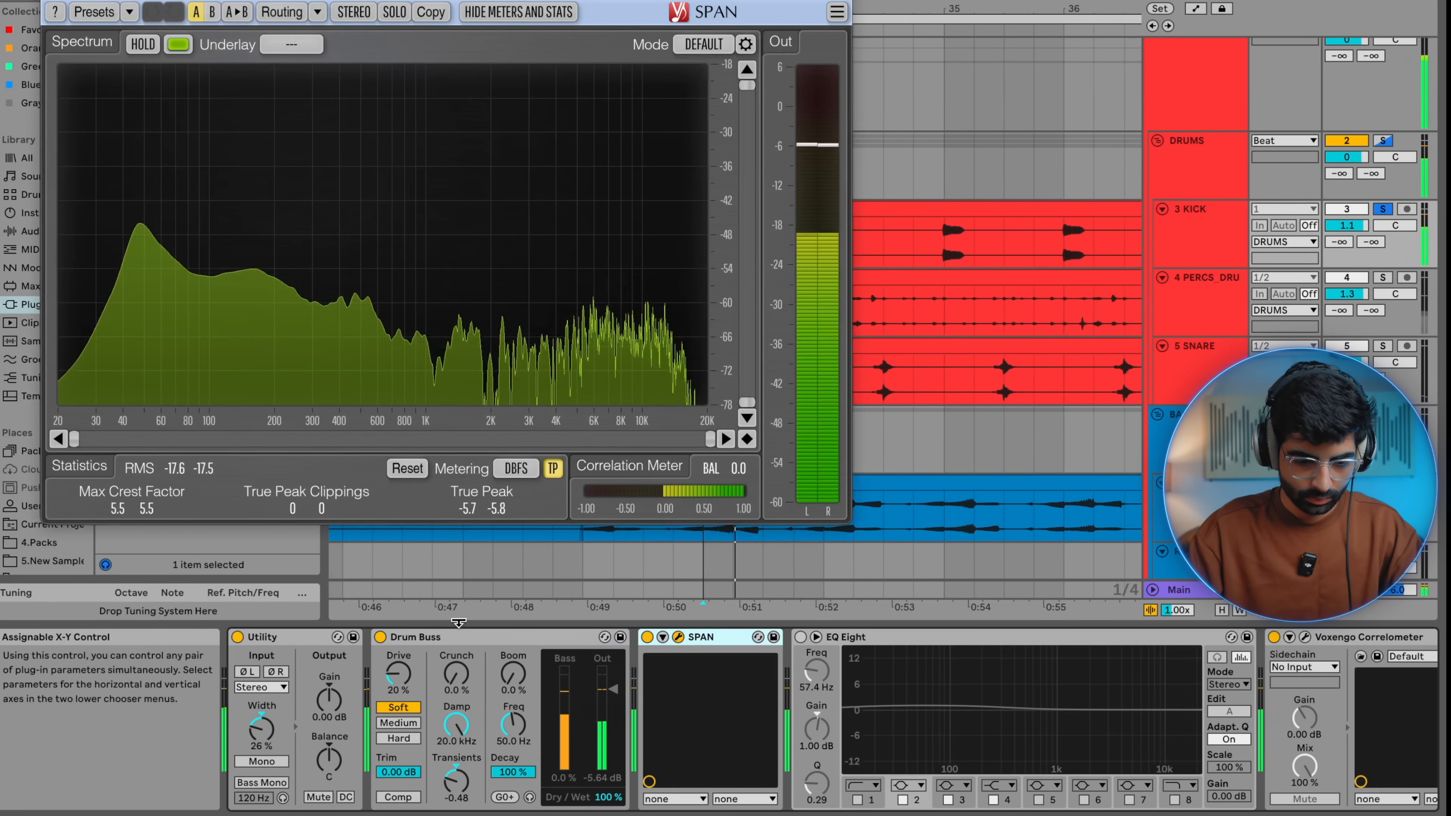
Bypass Drum Buss, hold the kick's spectrum in SPAN, and reactivate Drum Buss for comparison
click(379, 638)
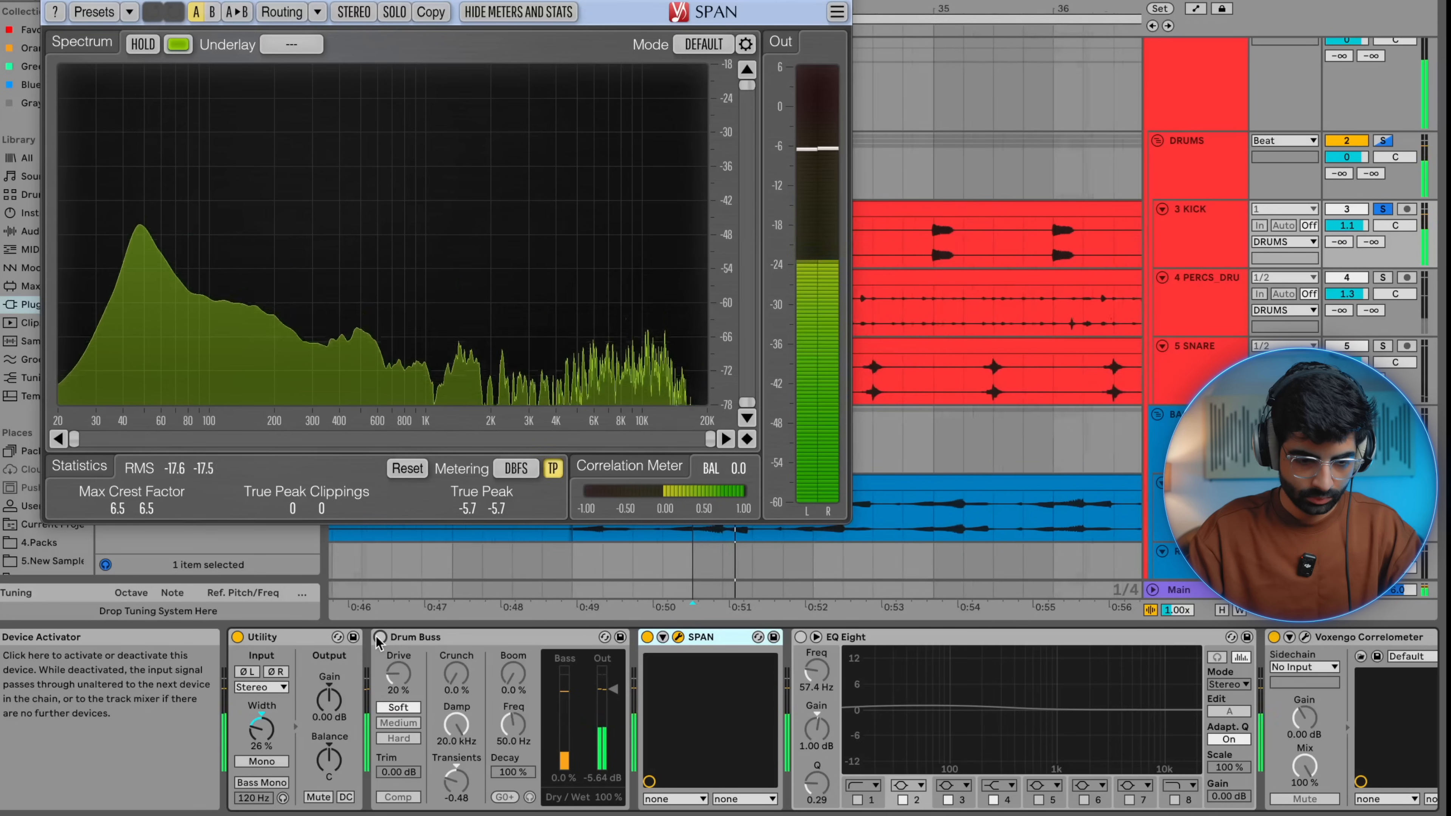
click(142, 44)
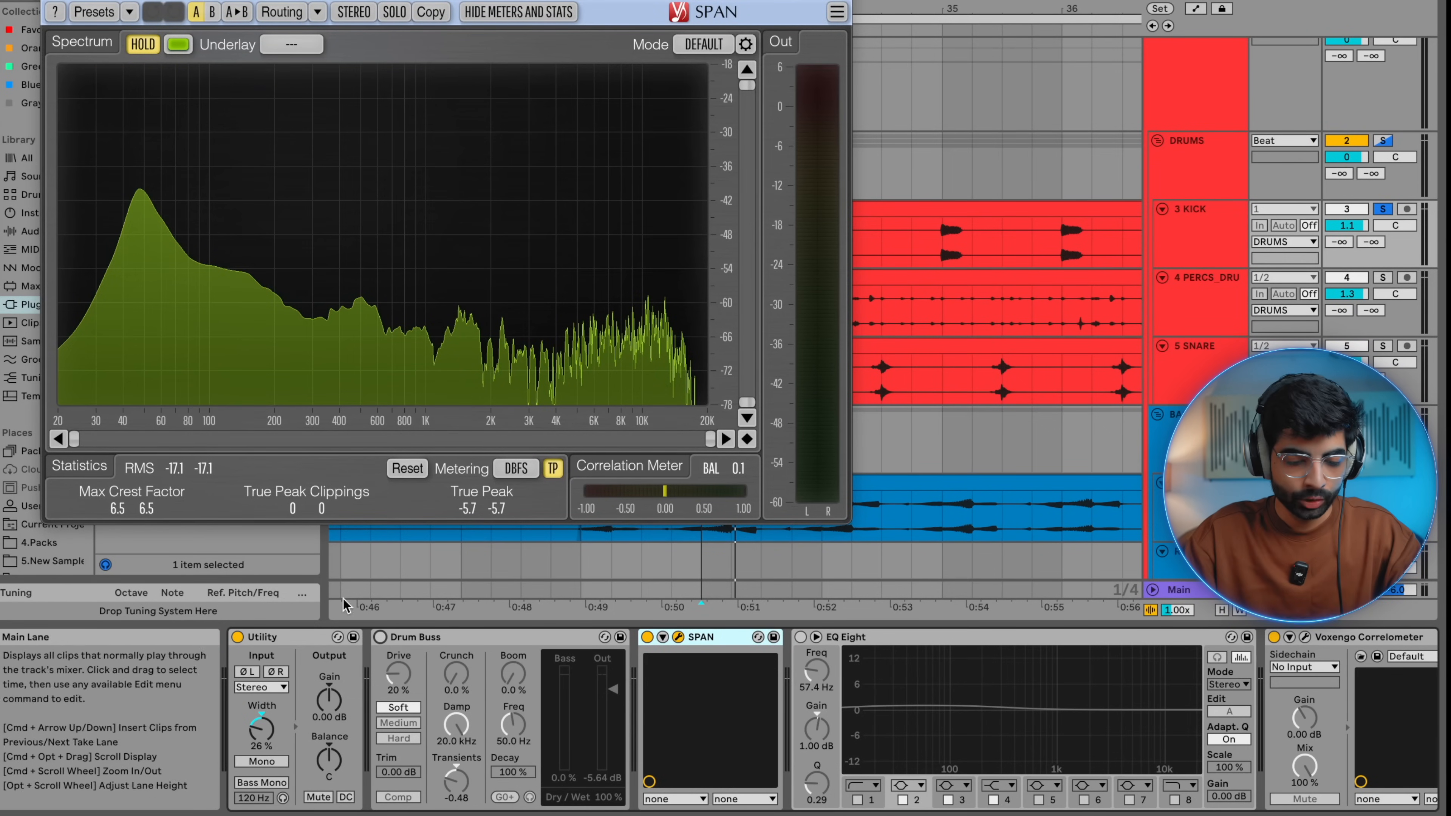
click(379, 636)
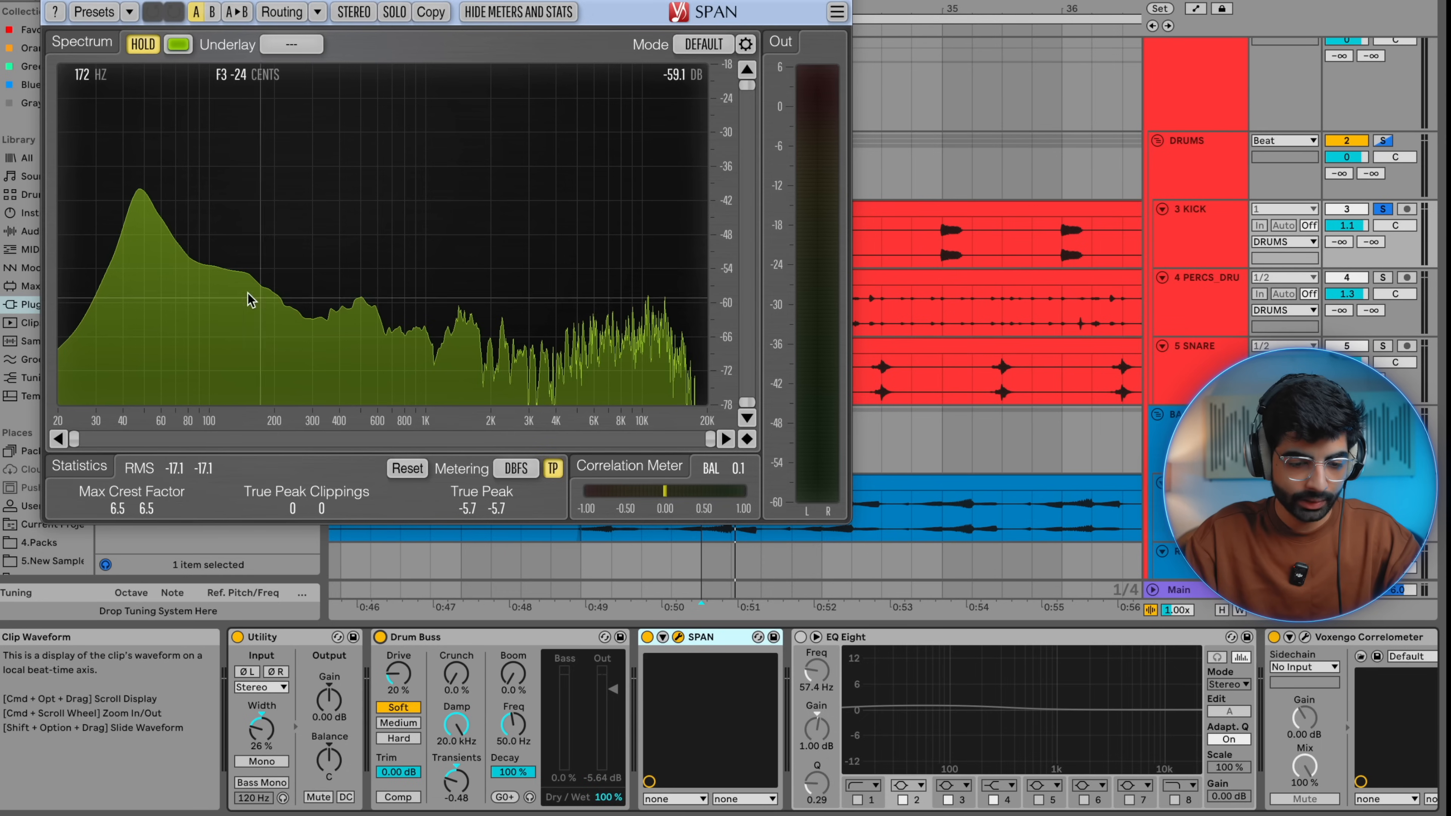
Clear SPAN's held spectrum, play the kick through Drum Buss, and hold the new spectrum for comparison
click(143, 44)
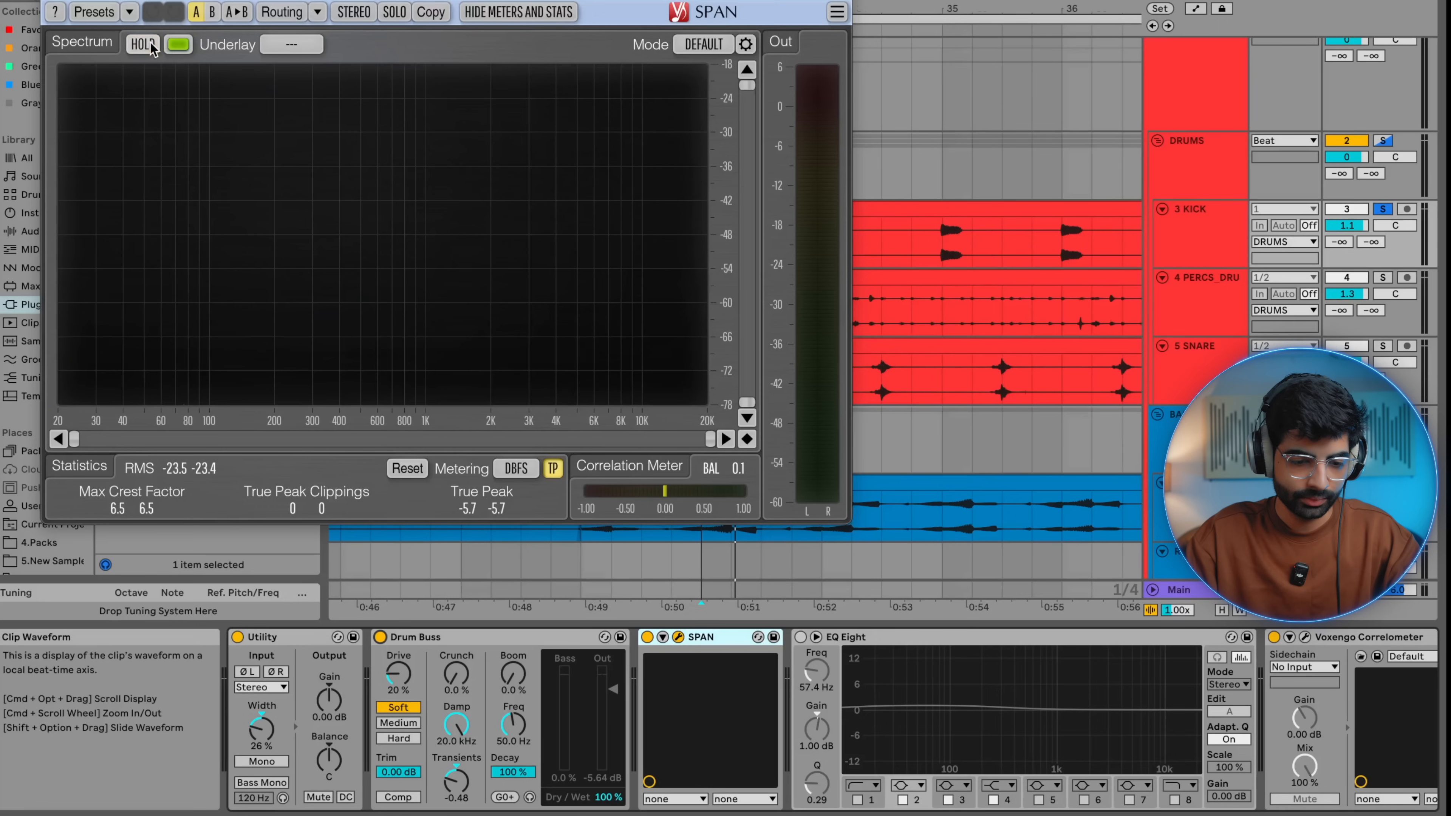
key(space)
click(149, 44)
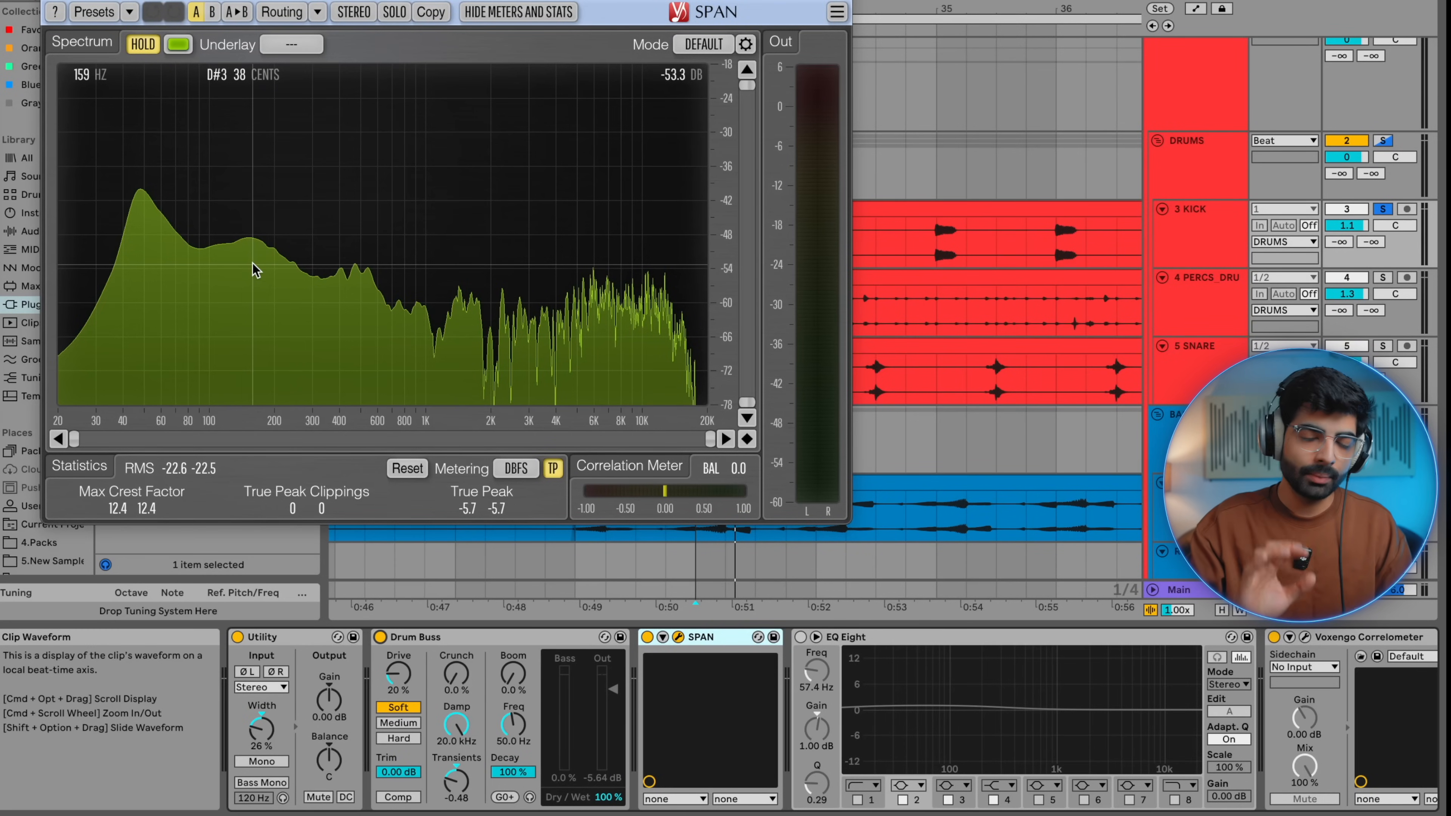
Delete SPAN from the KICK track and activate EQ Eight in its chain
scroll(642, 637, right, 3)
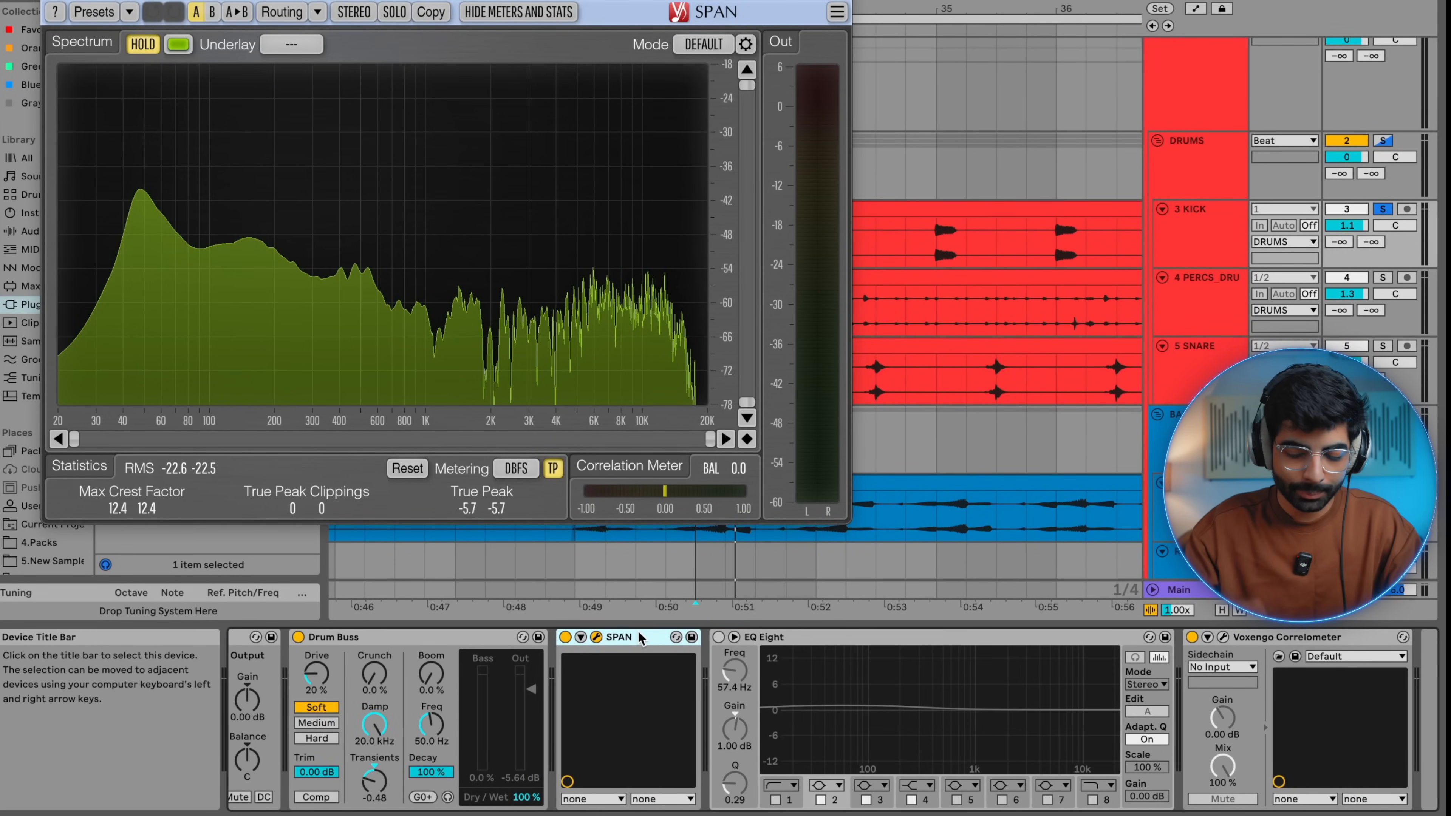
key(Delete)
scroll(640, 638, left, 2)
click(621, 636)
drag(708, 674, 768, 742)
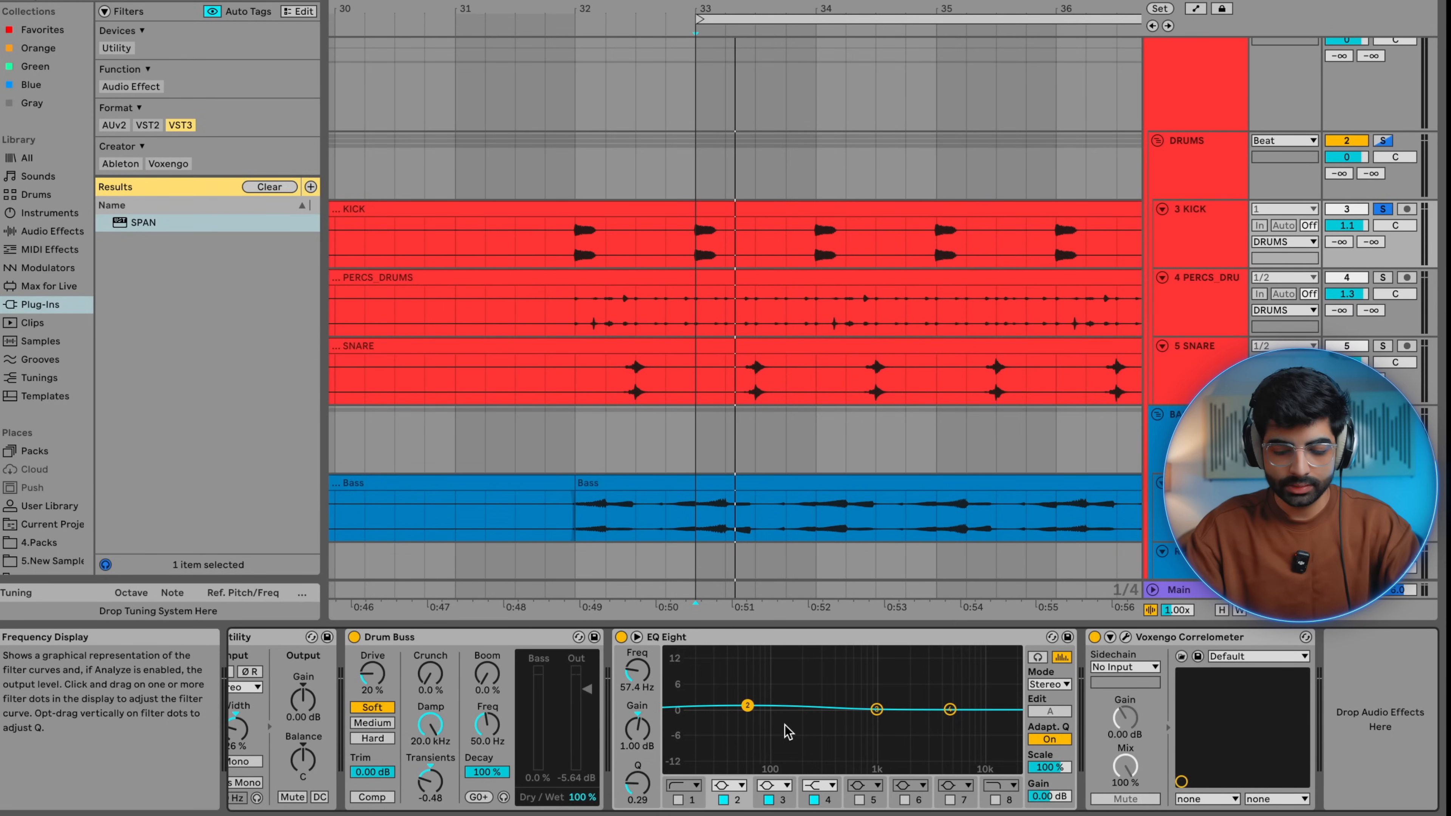
Open Voxengo Correlometer on the KICK track for a brief look and close it again
click(1125, 638)
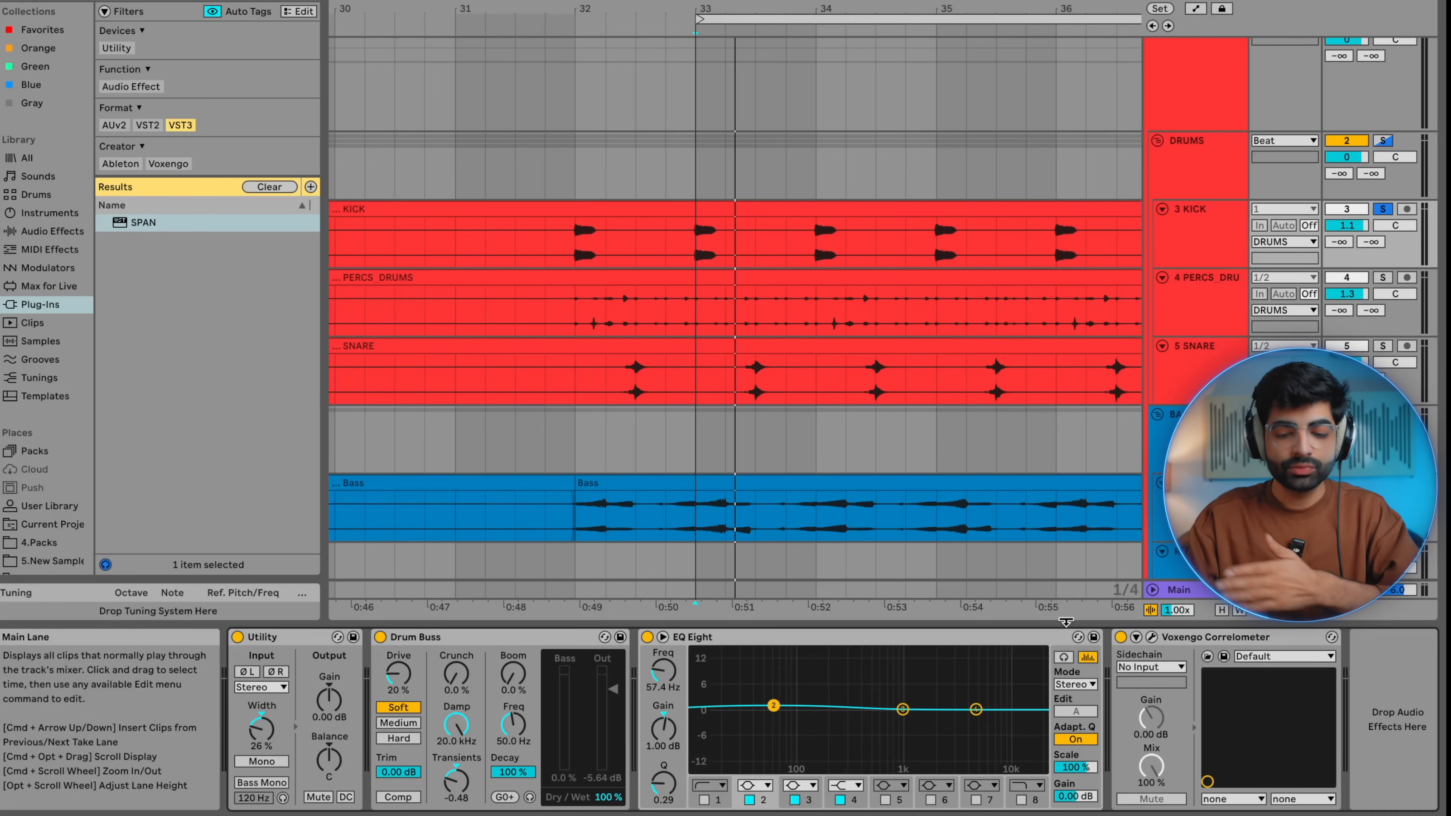
click(1152, 638)
click(1152, 639)
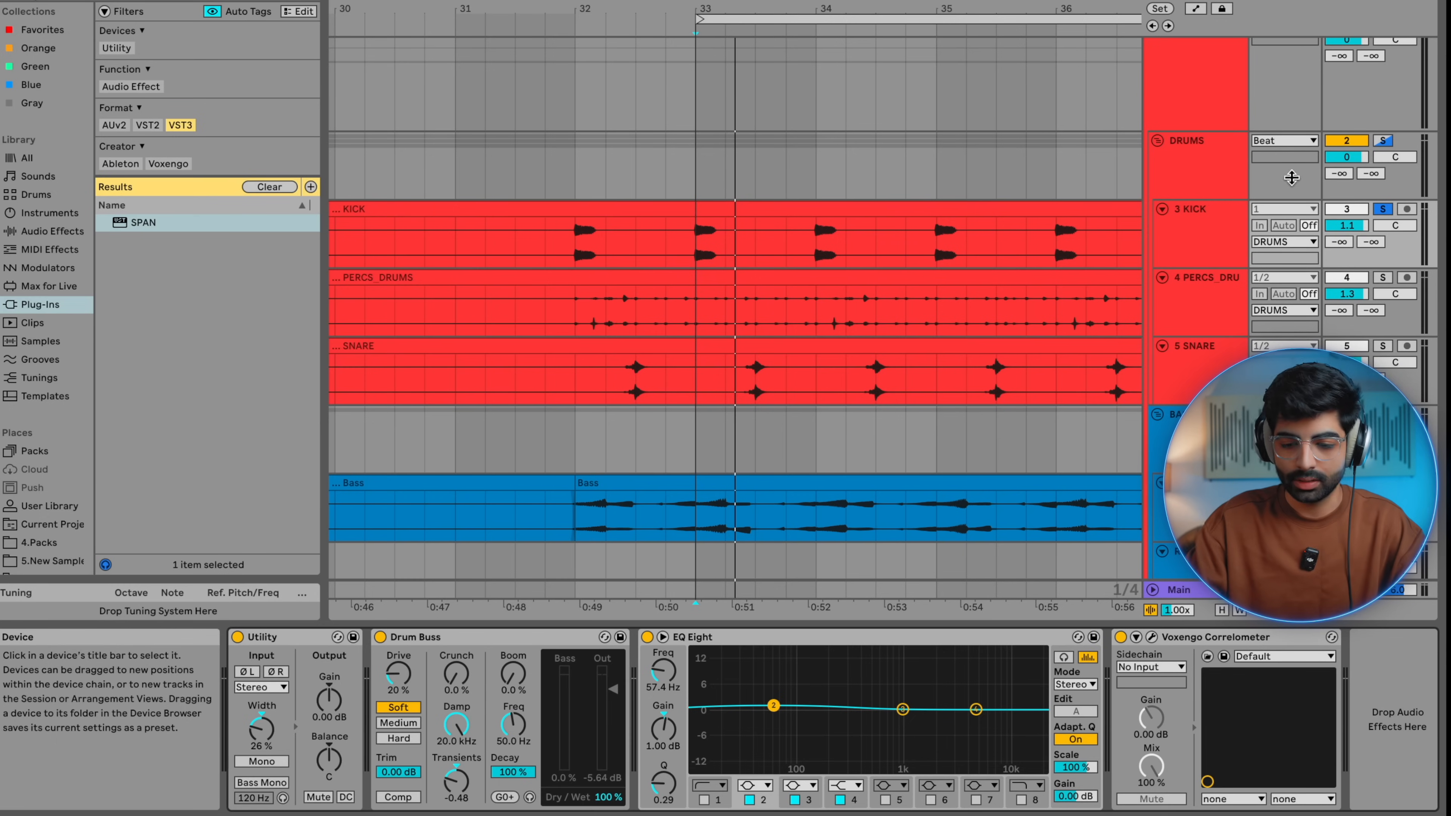
Solo PERCS_DRUMS alongside KICK during playback and activate EQ Eight on the PERCS_DRUMS track
click(695, 249)
key(space)
scroll(694, 248, left, 1)
scroll(712, 247, down, 4)
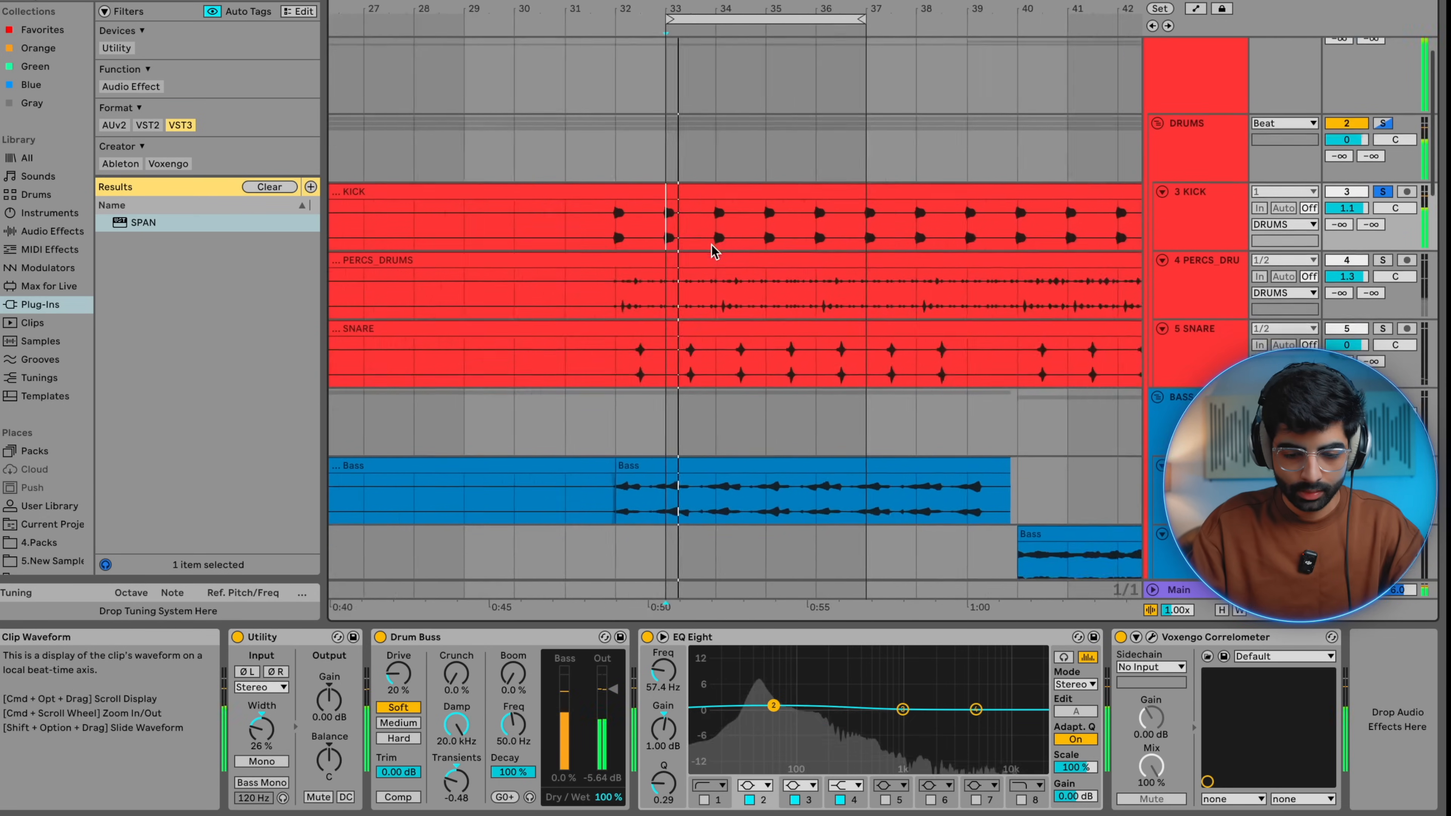
scroll(713, 251, down, 2)
scroll(713, 251, left, 1)
click(715, 247)
click(1382, 213)
click(345, 643)
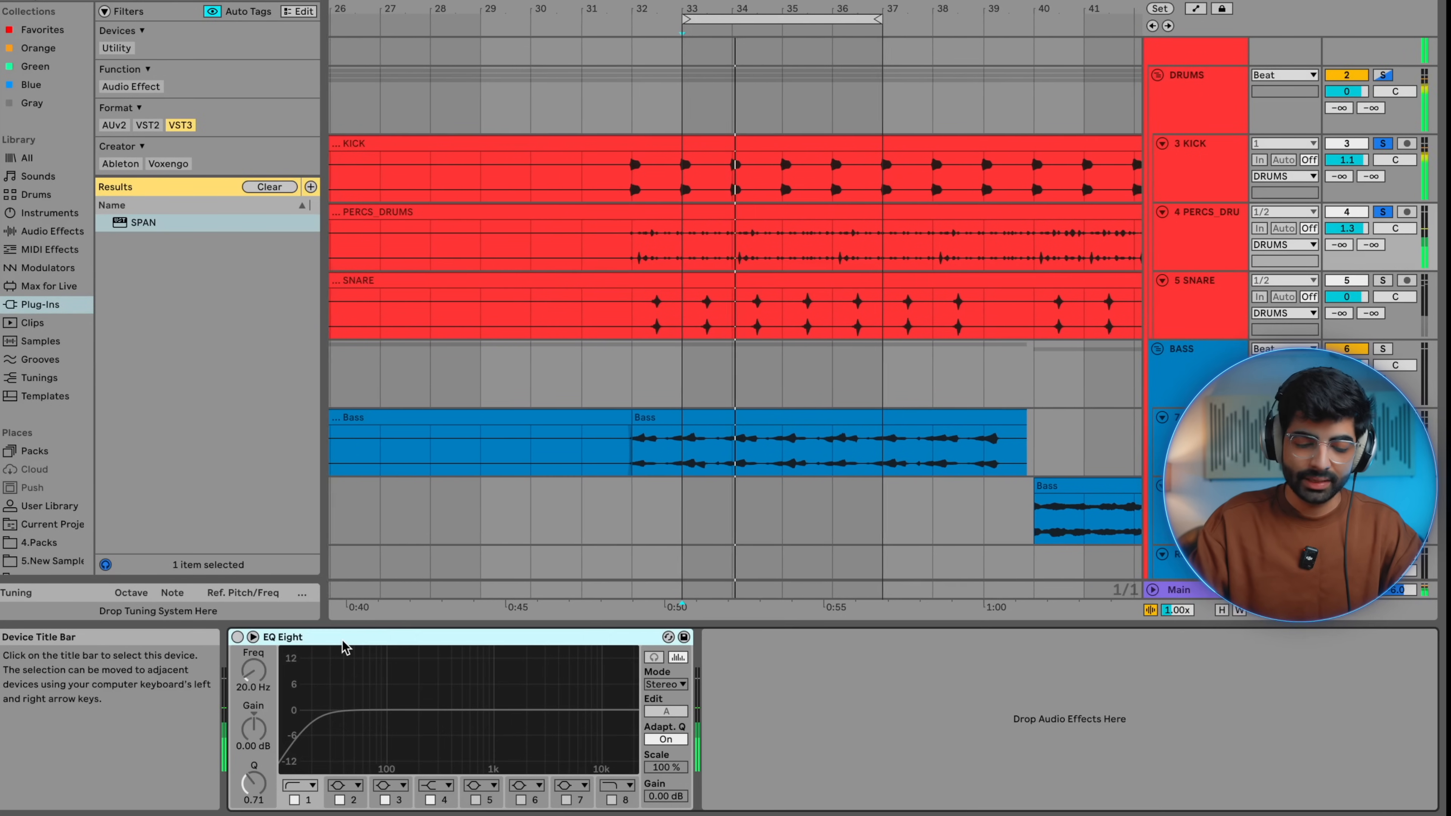
key(0)
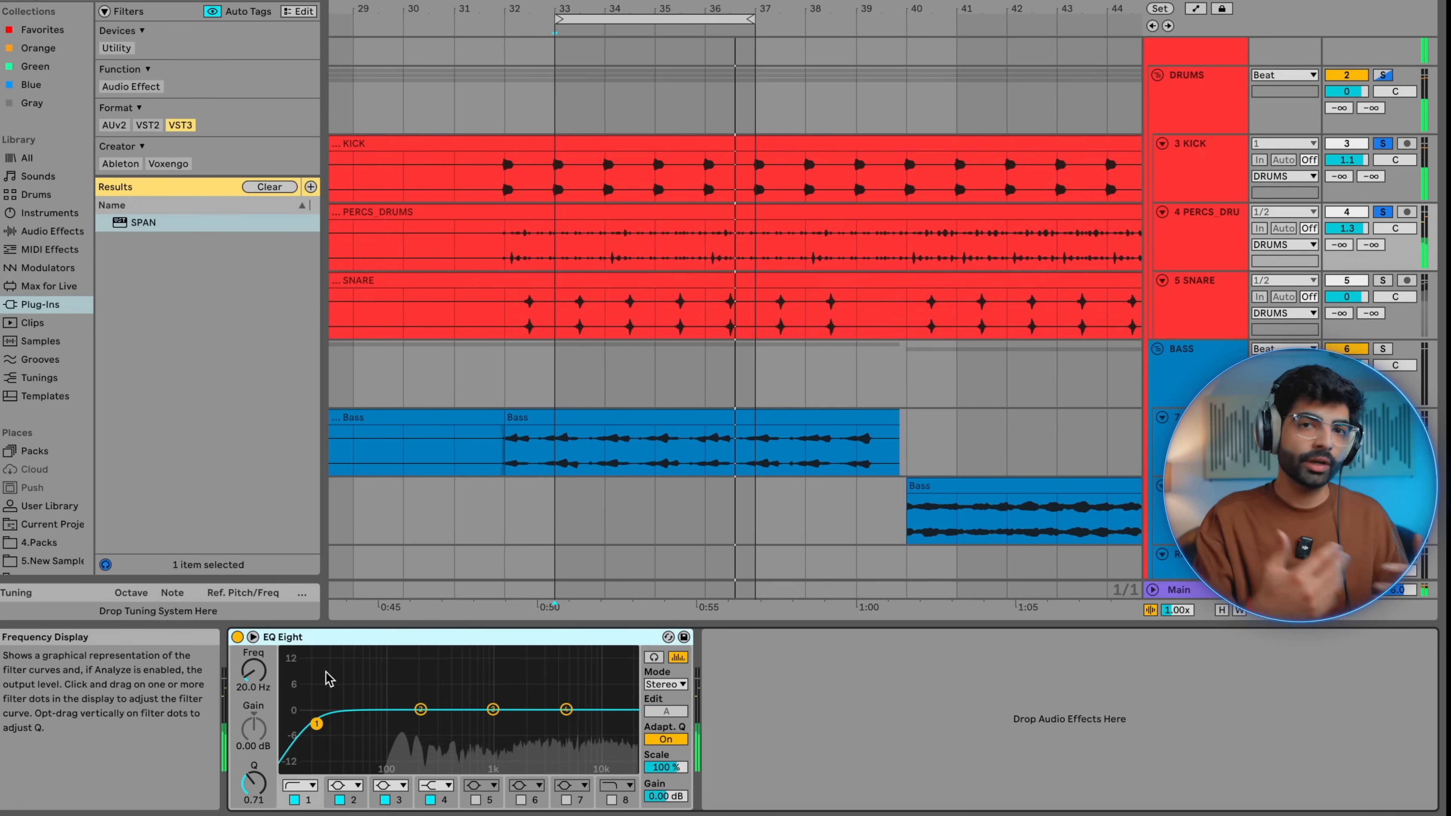
Solo SNARE together with the kick and percussion, and activate its Drum Buss, comparing the sound with it off and on
click(700, 310)
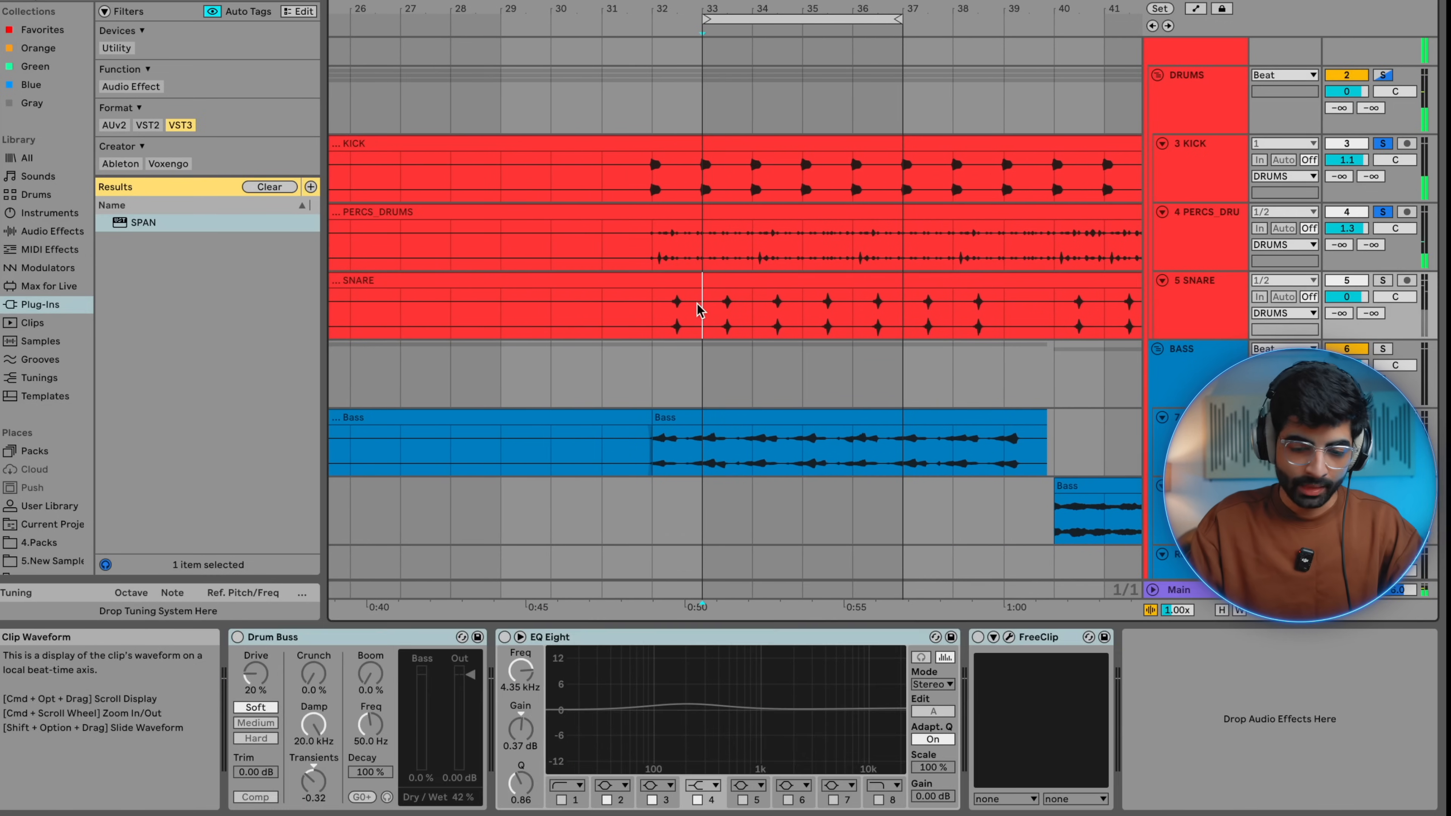
click(1215, 312)
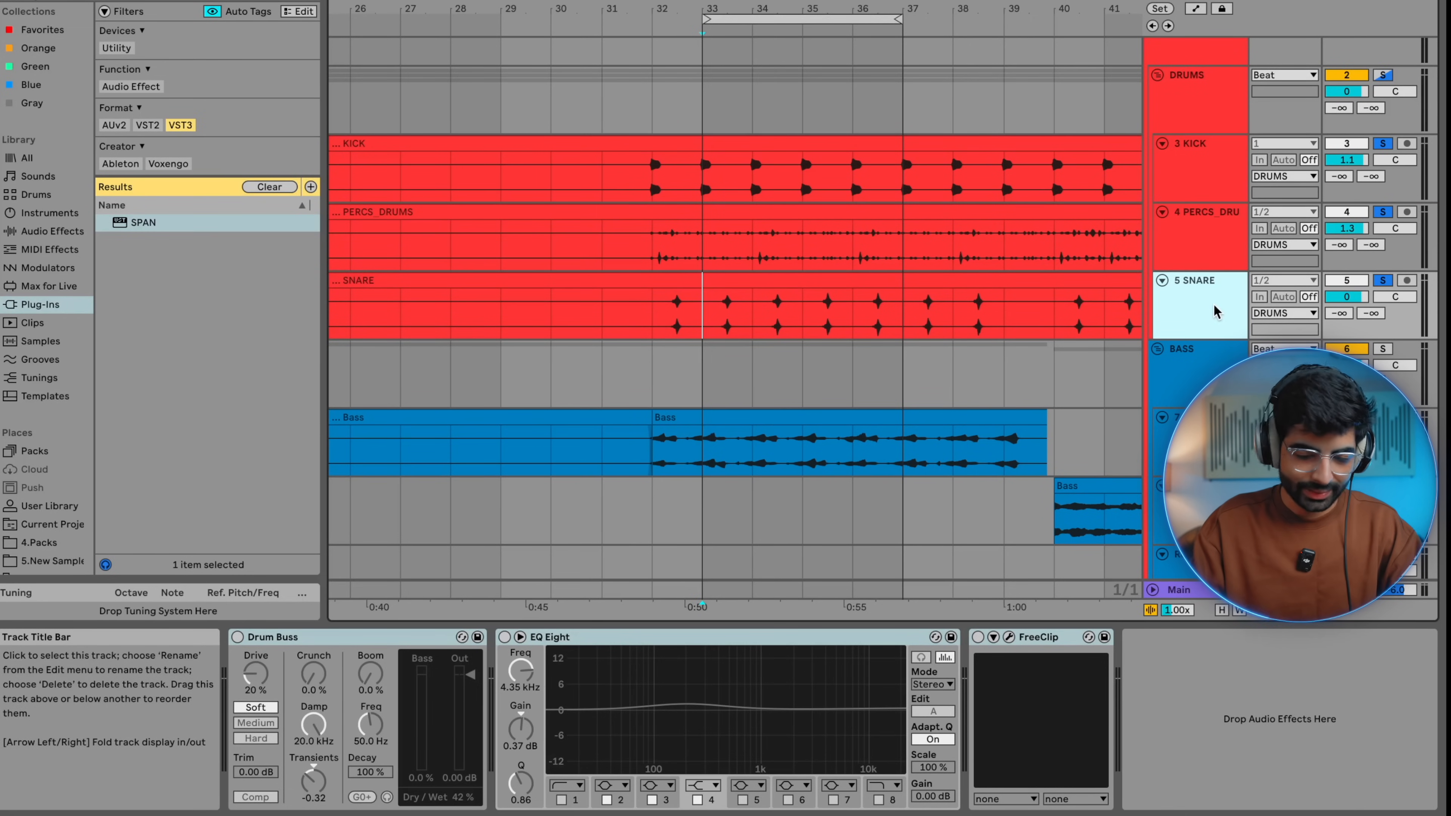
click(357, 638)
key(0)
key(space)
key(0)
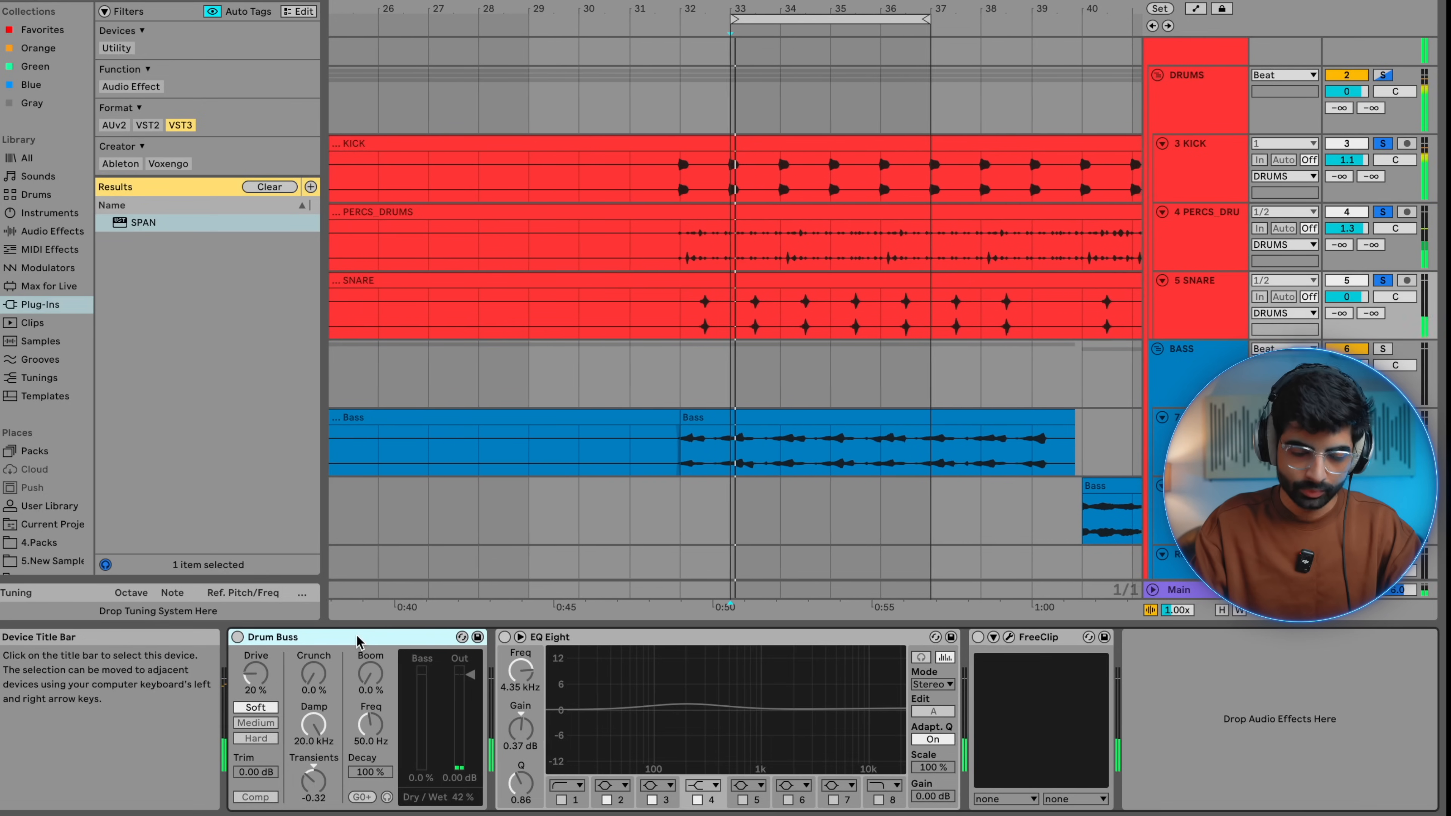
key(0)
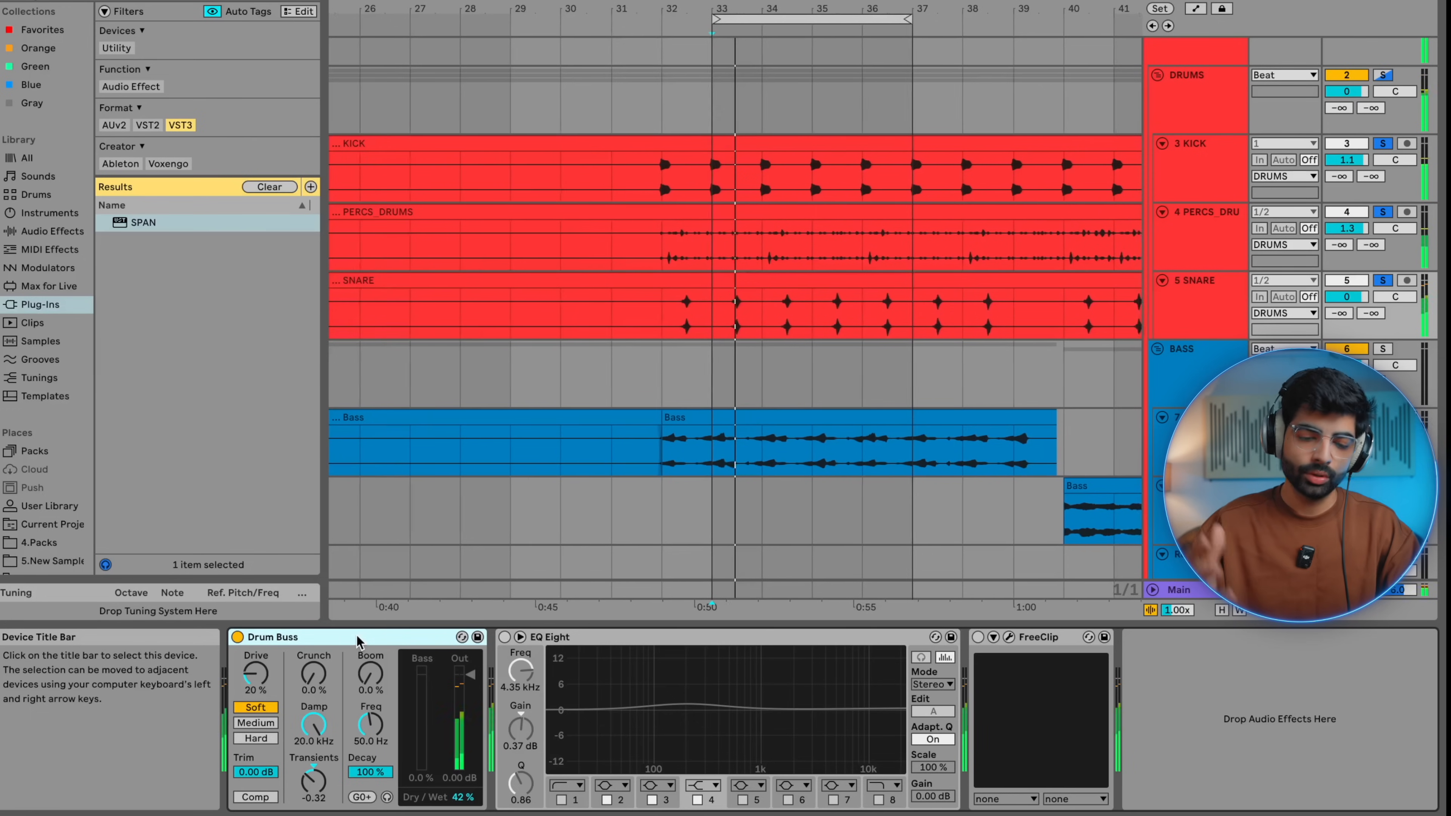
Activate EQ Eight on the SNARE track and solo SNARE alone
click(503, 636)
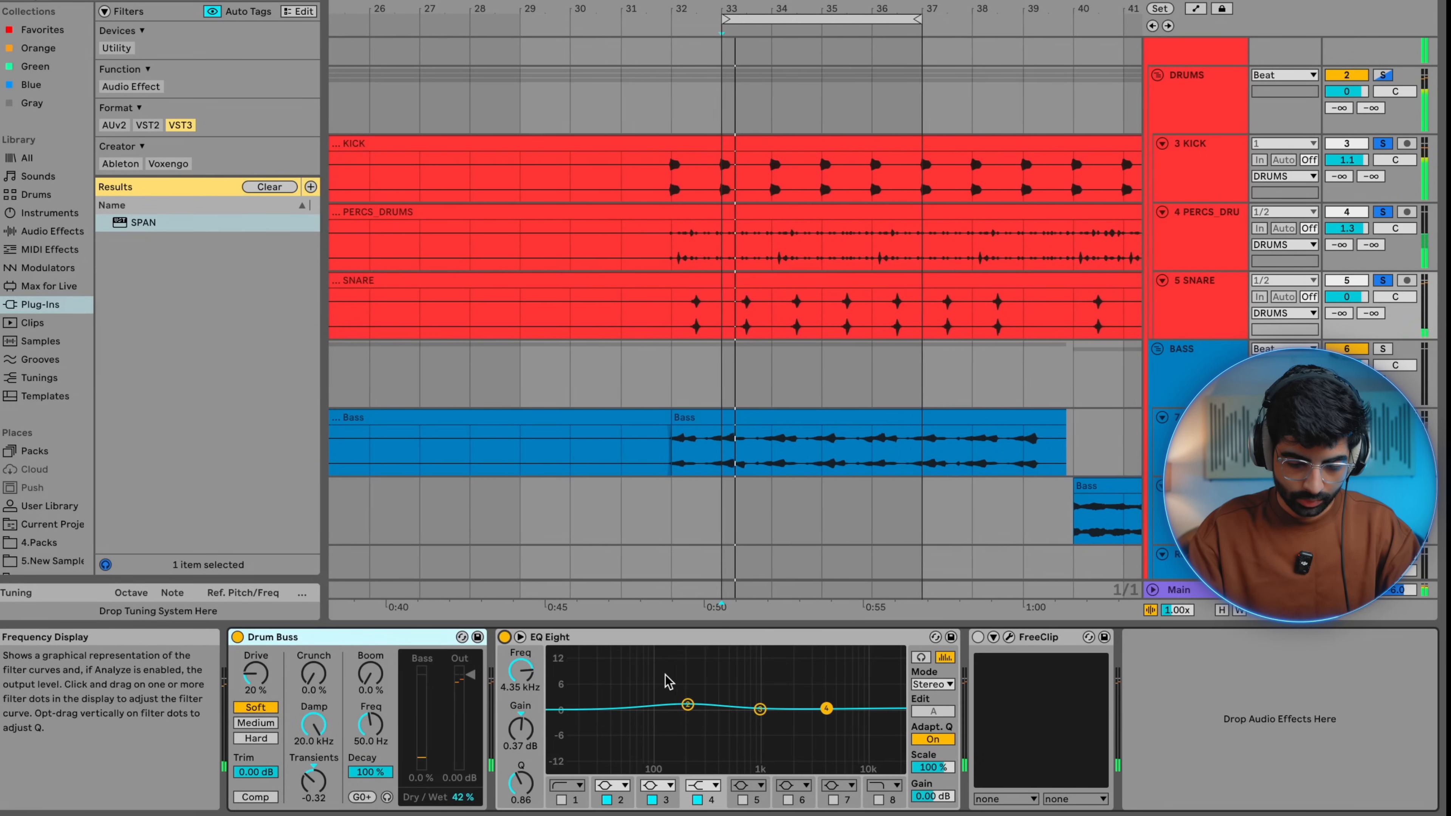
drag(652, 669, 718, 756)
drag(670, 688, 696, 746)
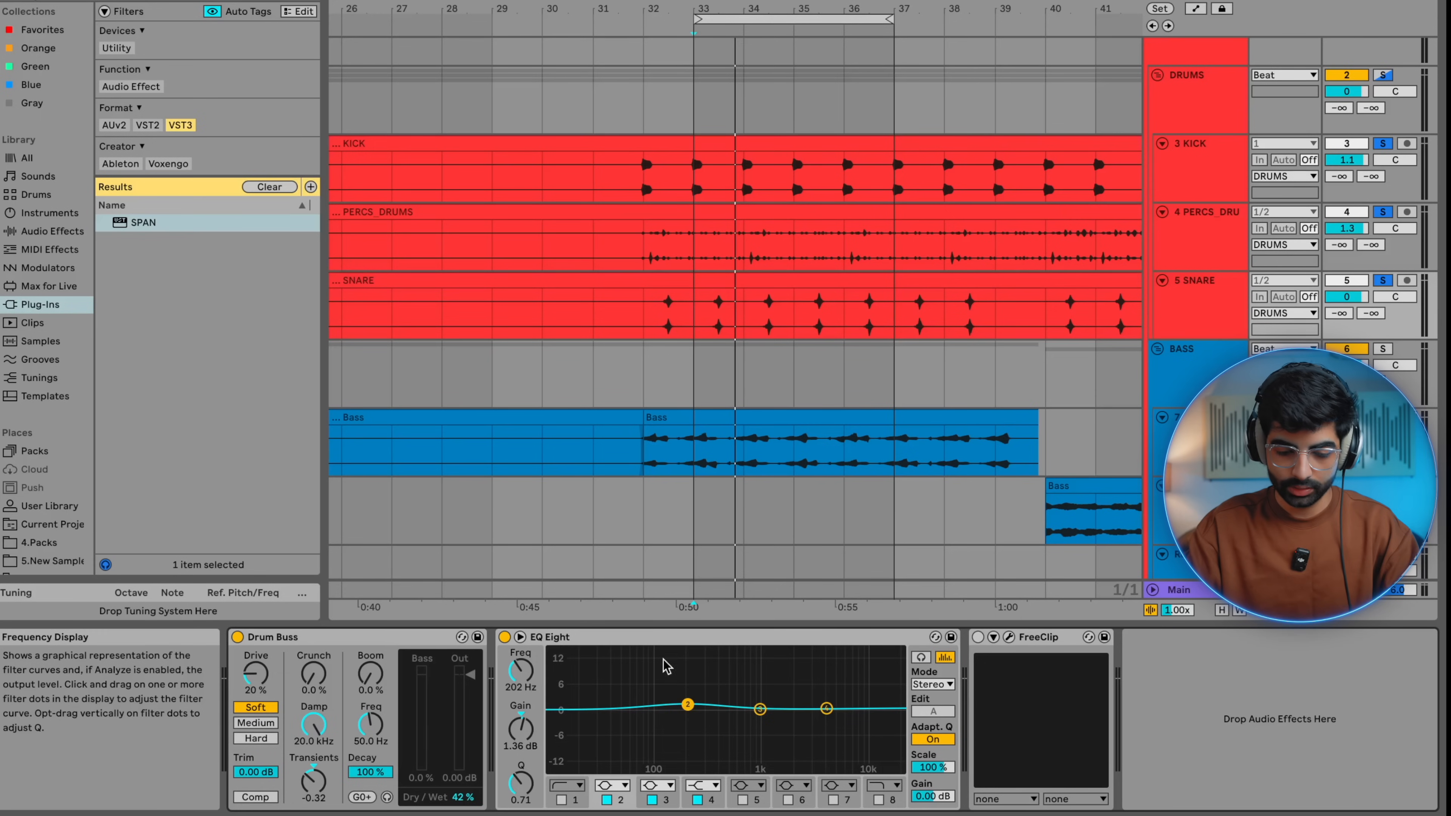
click(1382, 281)
key(space)
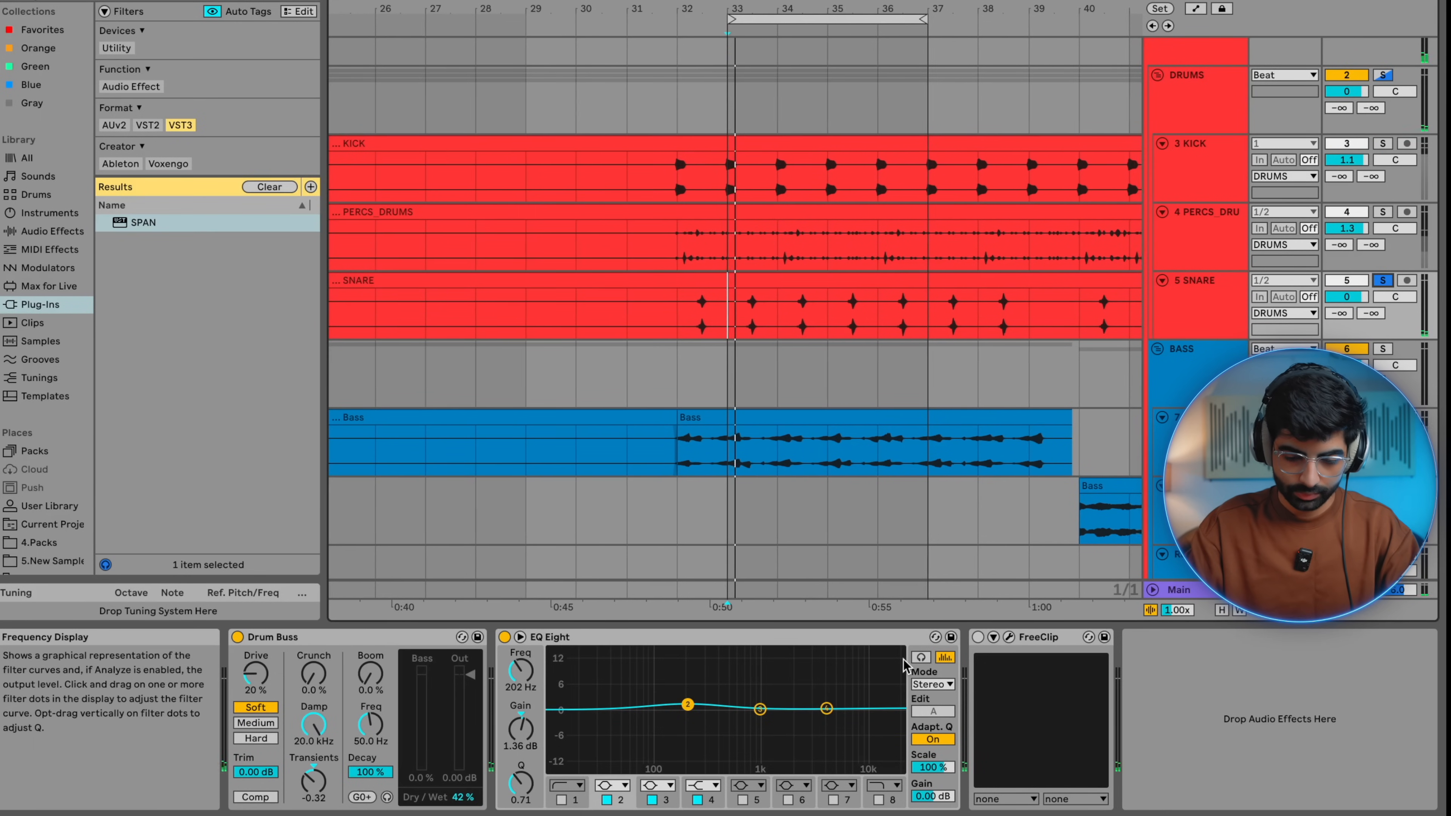
Audition the snare EQ Eight's 202 Hz band, set its gain to 1.12 dB, and switch off audition mode and the snare's solo
click(920, 658)
drag(688, 706, 694, 705)
key(space)
key(space)
key(space)
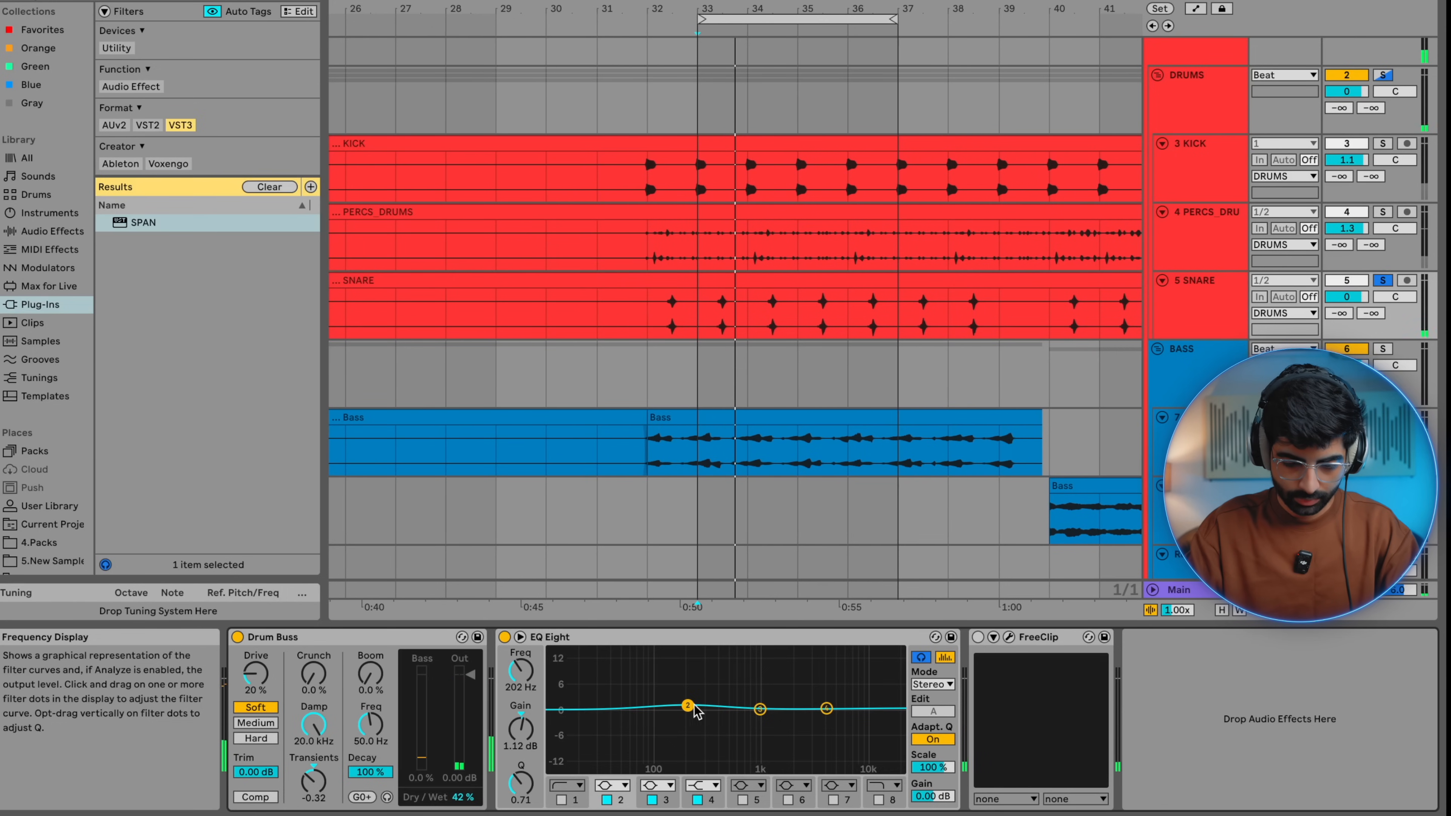
key(space)
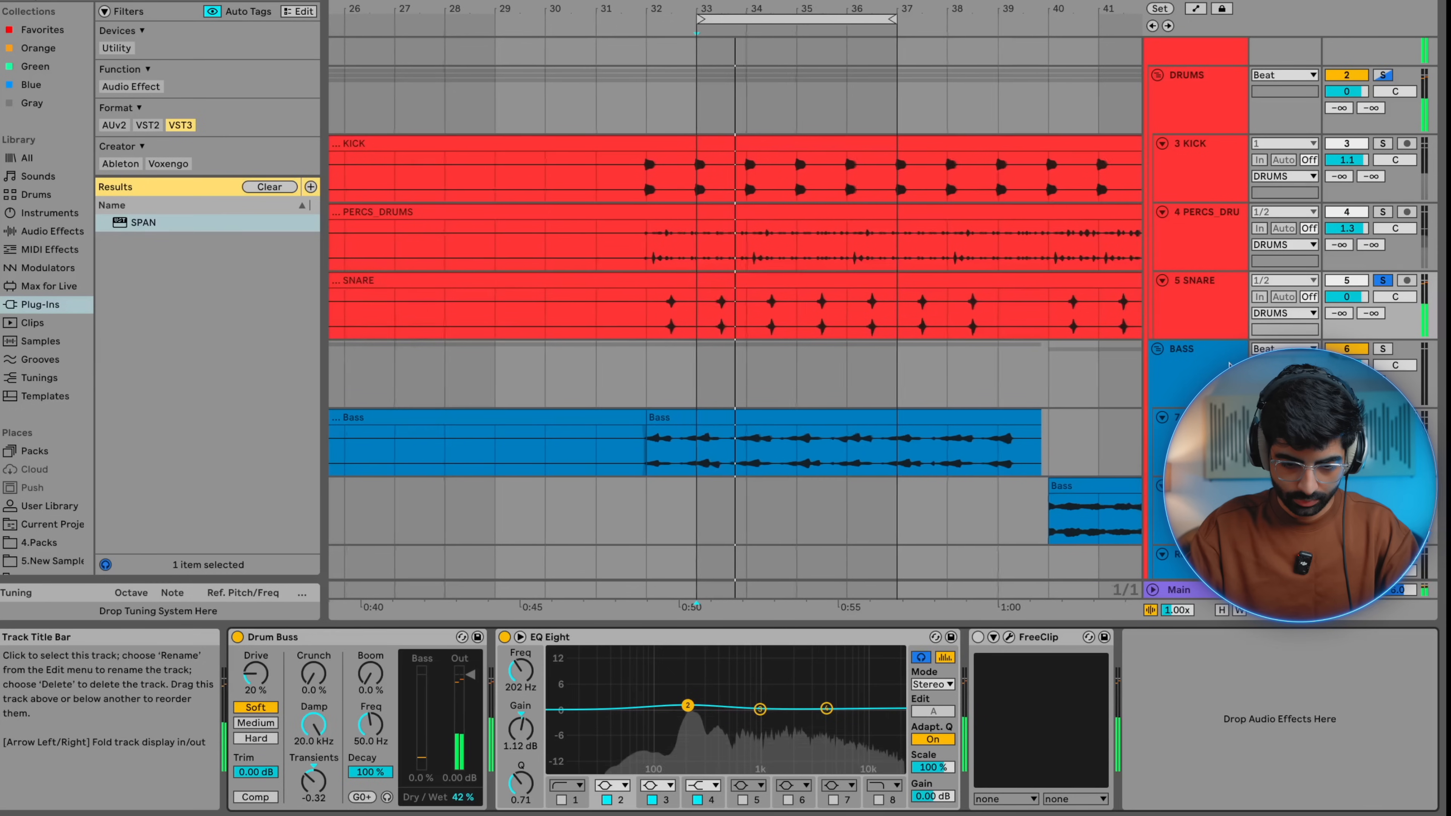
click(1383, 281)
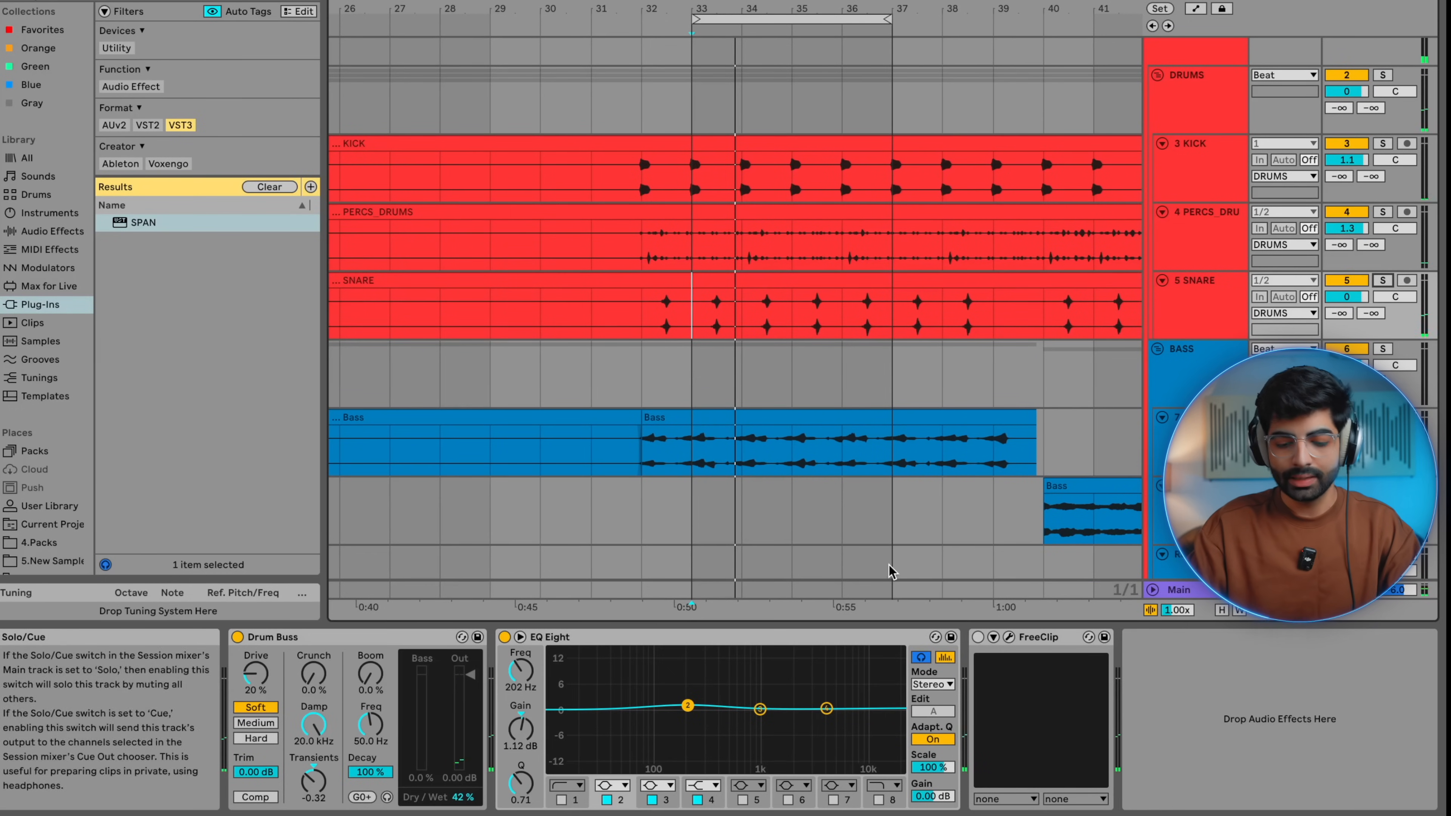
click(921, 659)
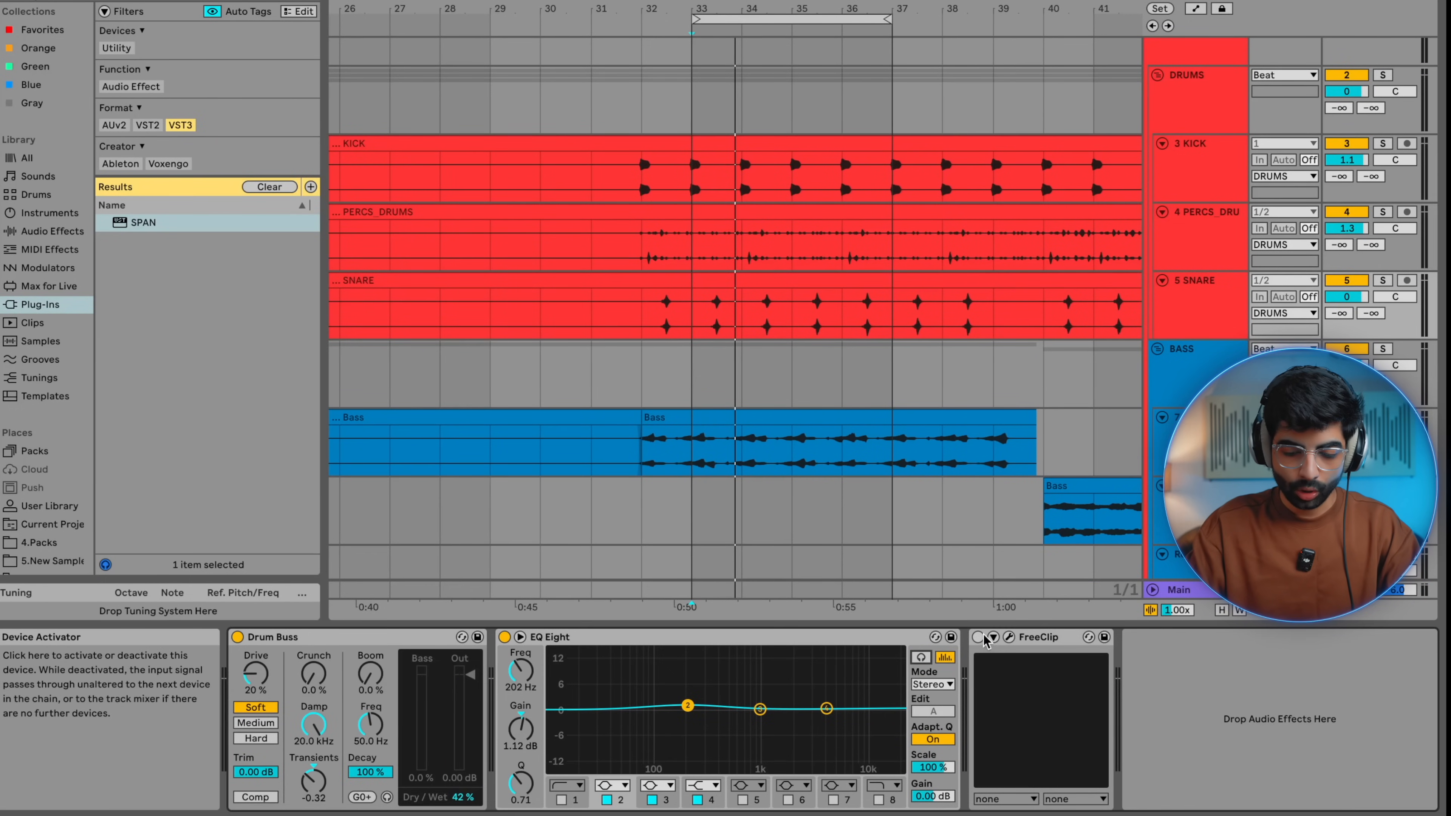
Activate and open FreeClip on the SNARE track, and play the drums in Session View with the mixer's snare meter uncovered
click(1009, 639)
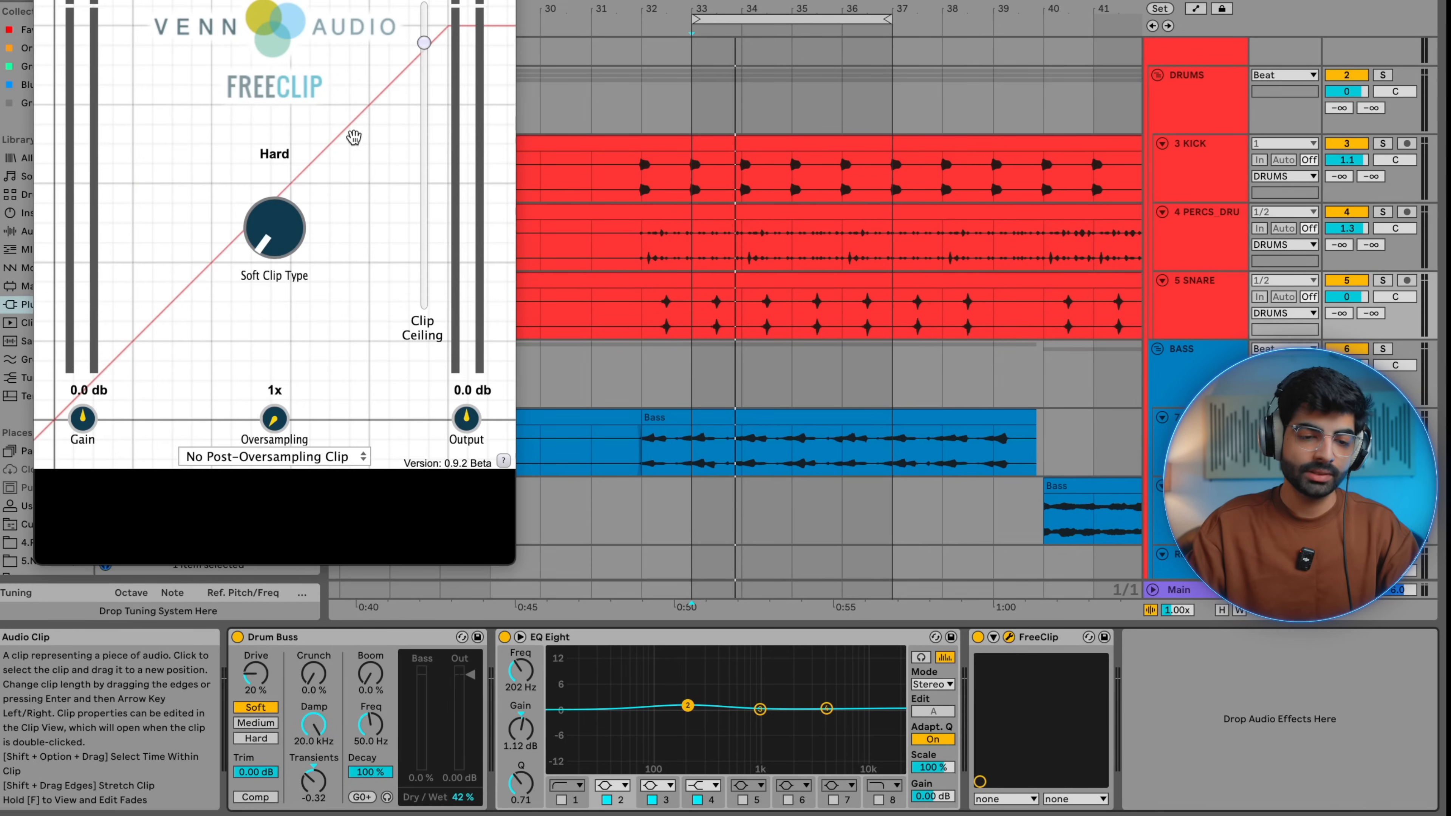
key(Tab)
key(space)
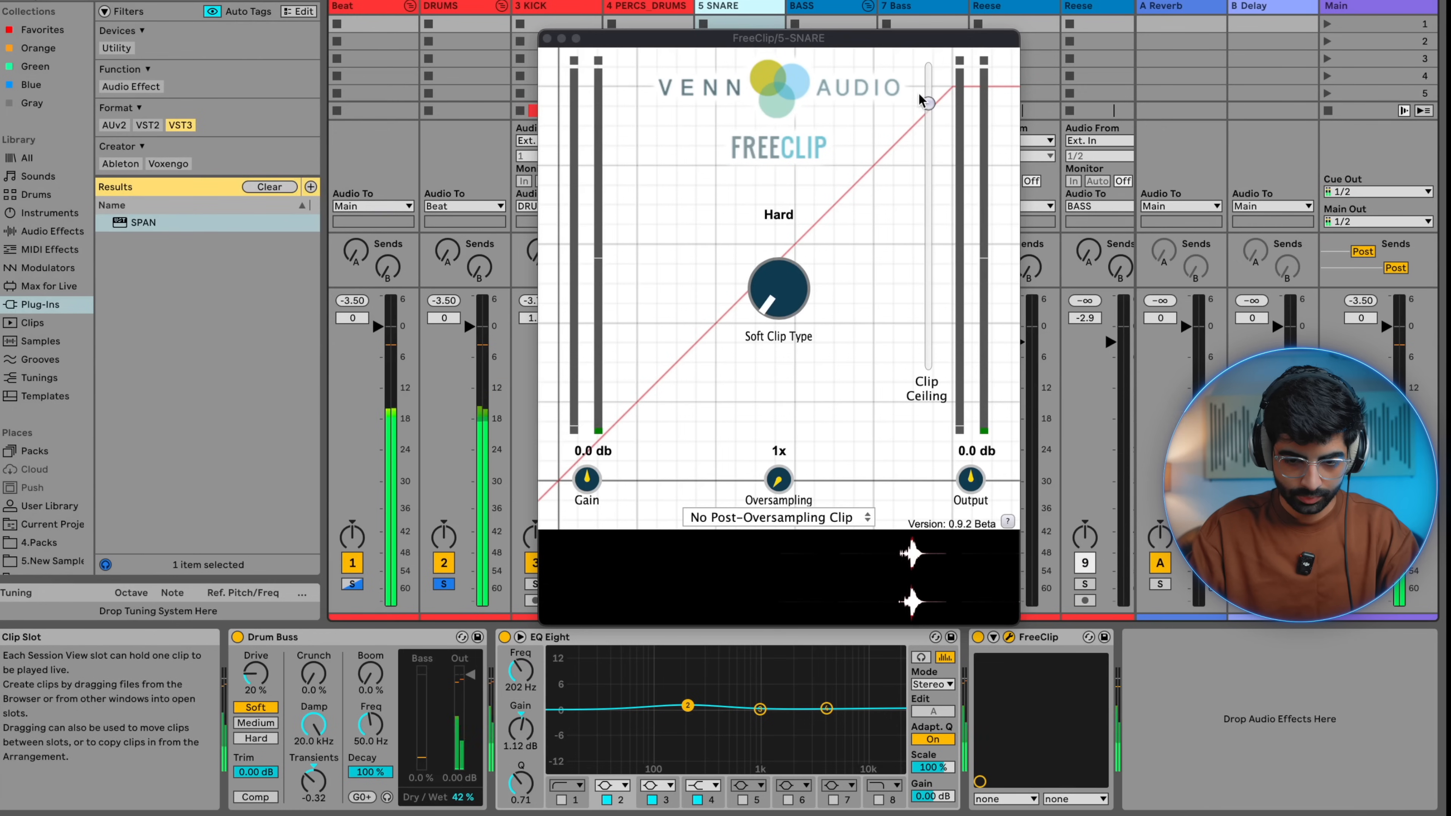
drag(865, 37, 433, 36)
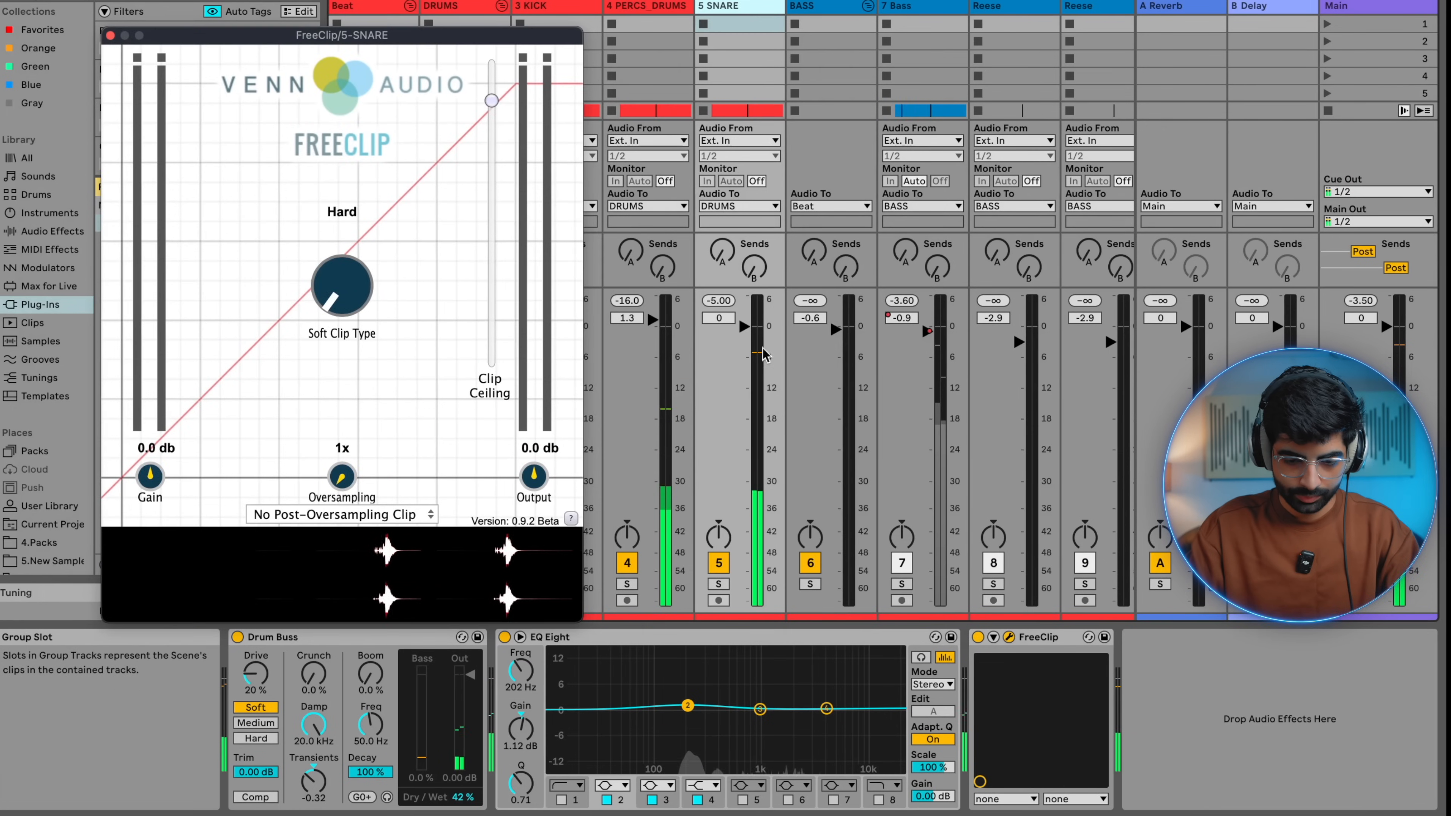
Compare the snare's peak level with FreeClip off and on, both among the drums and soloed, and close FreeClip's window
click(978, 638)
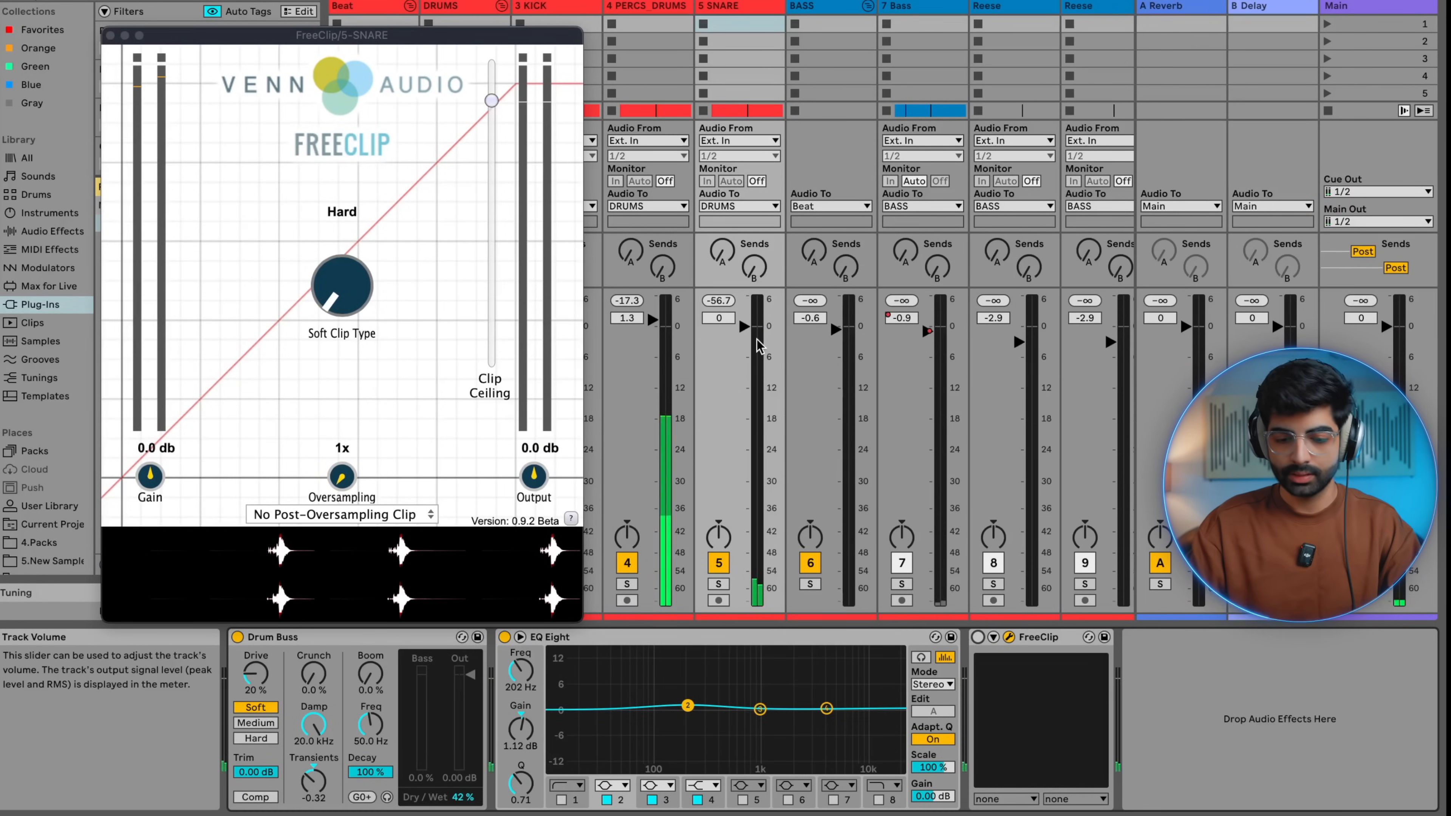
click(978, 638)
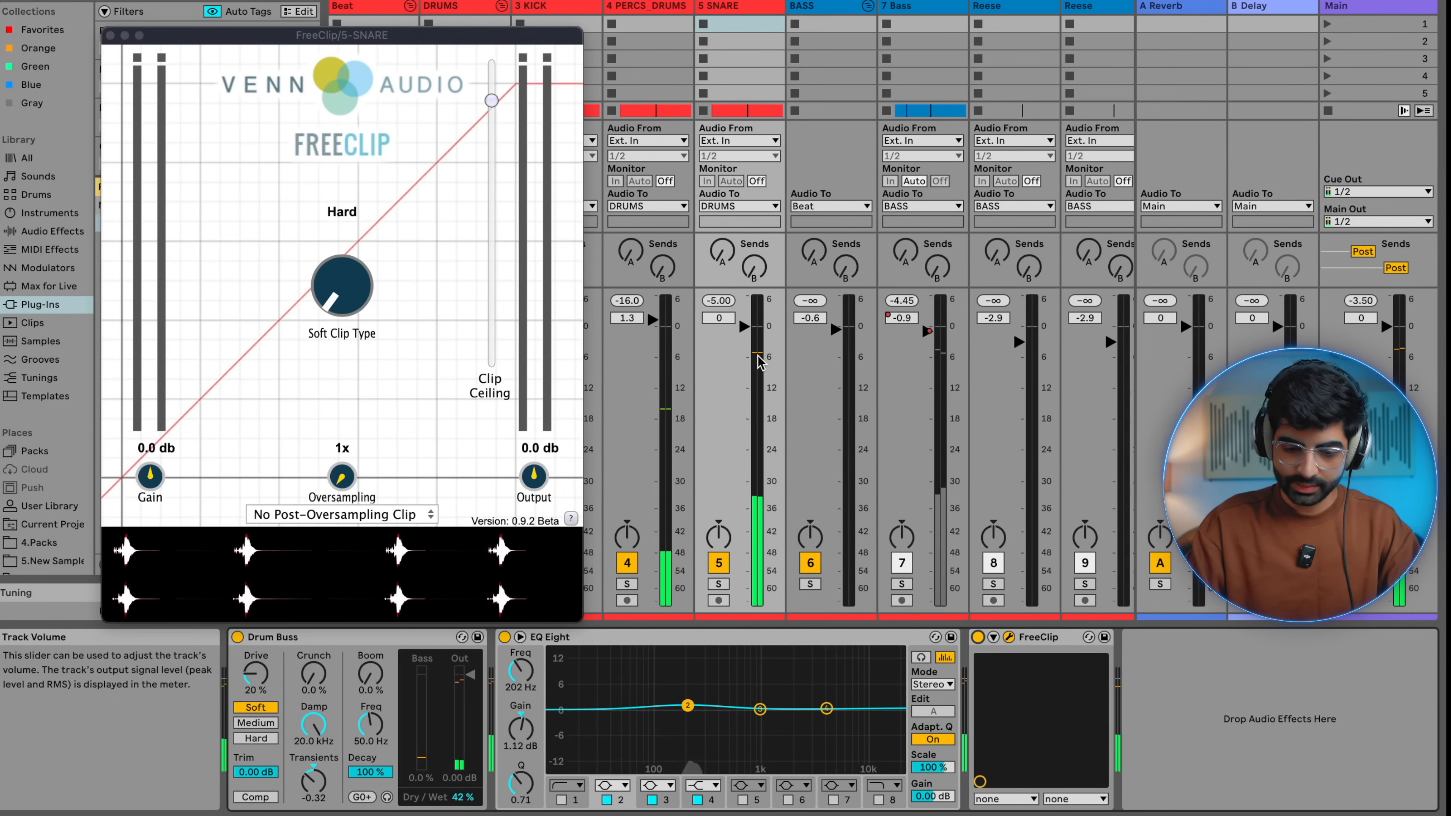
click(718, 583)
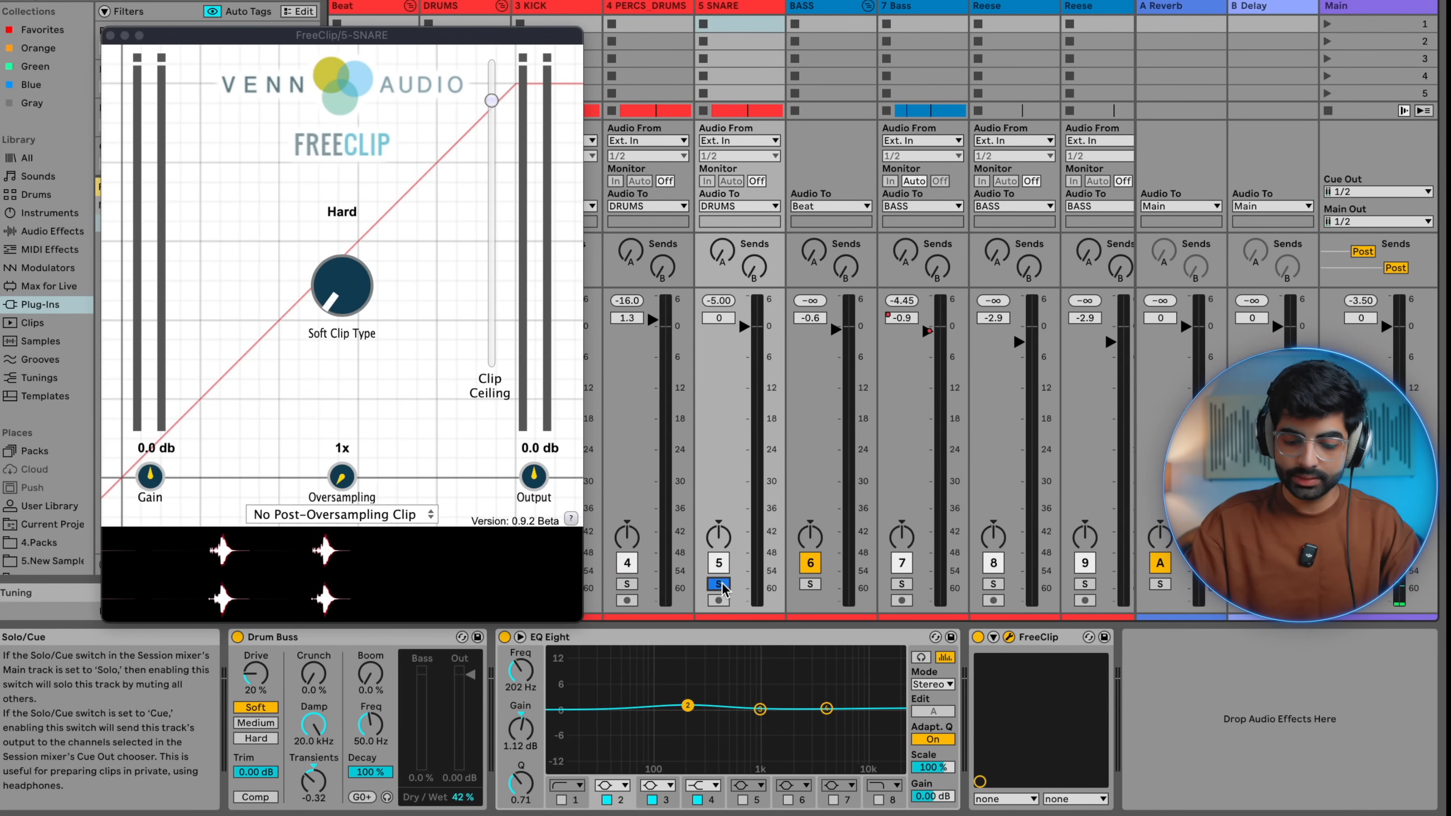
click(977, 637)
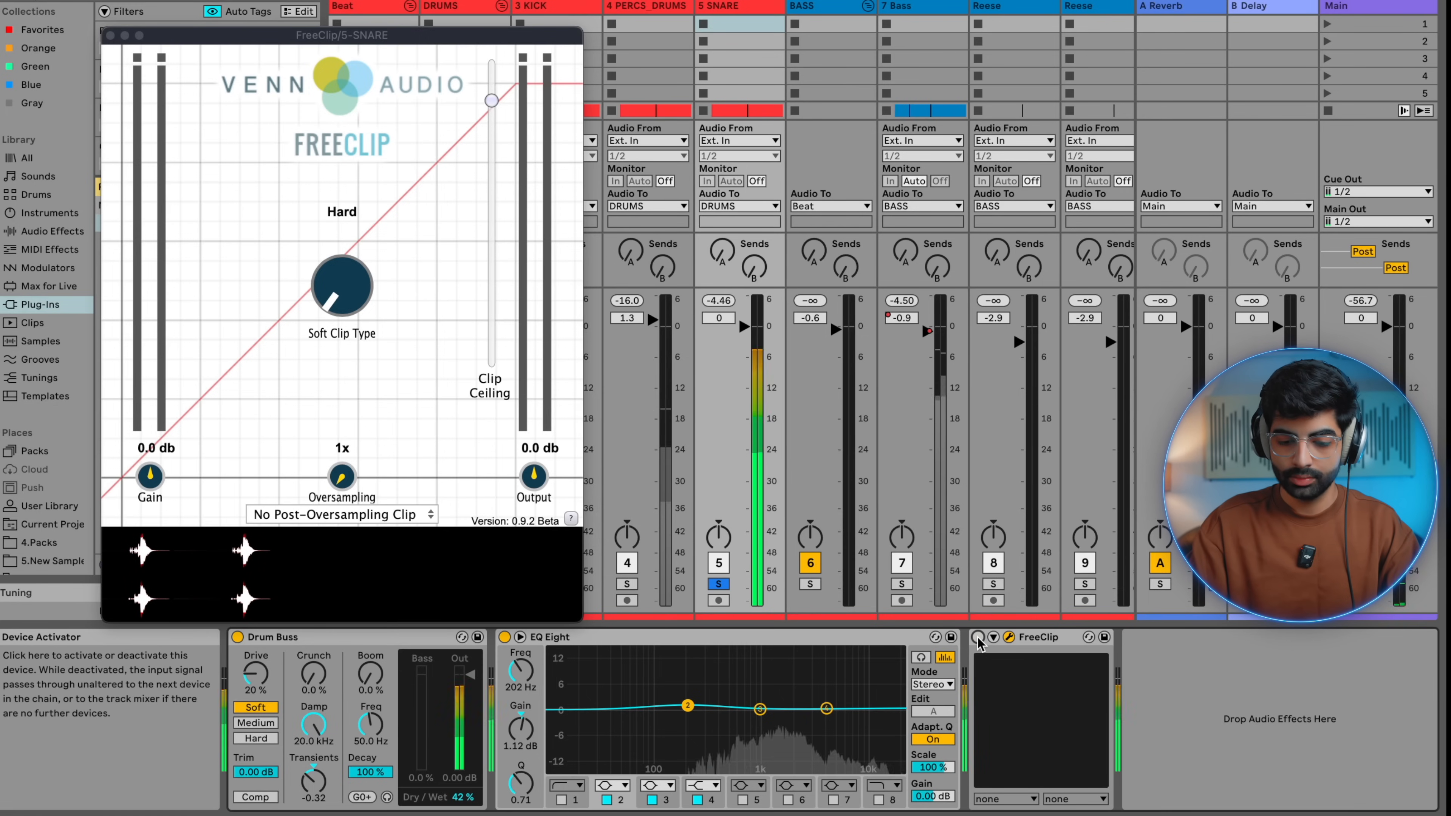
click(978, 637)
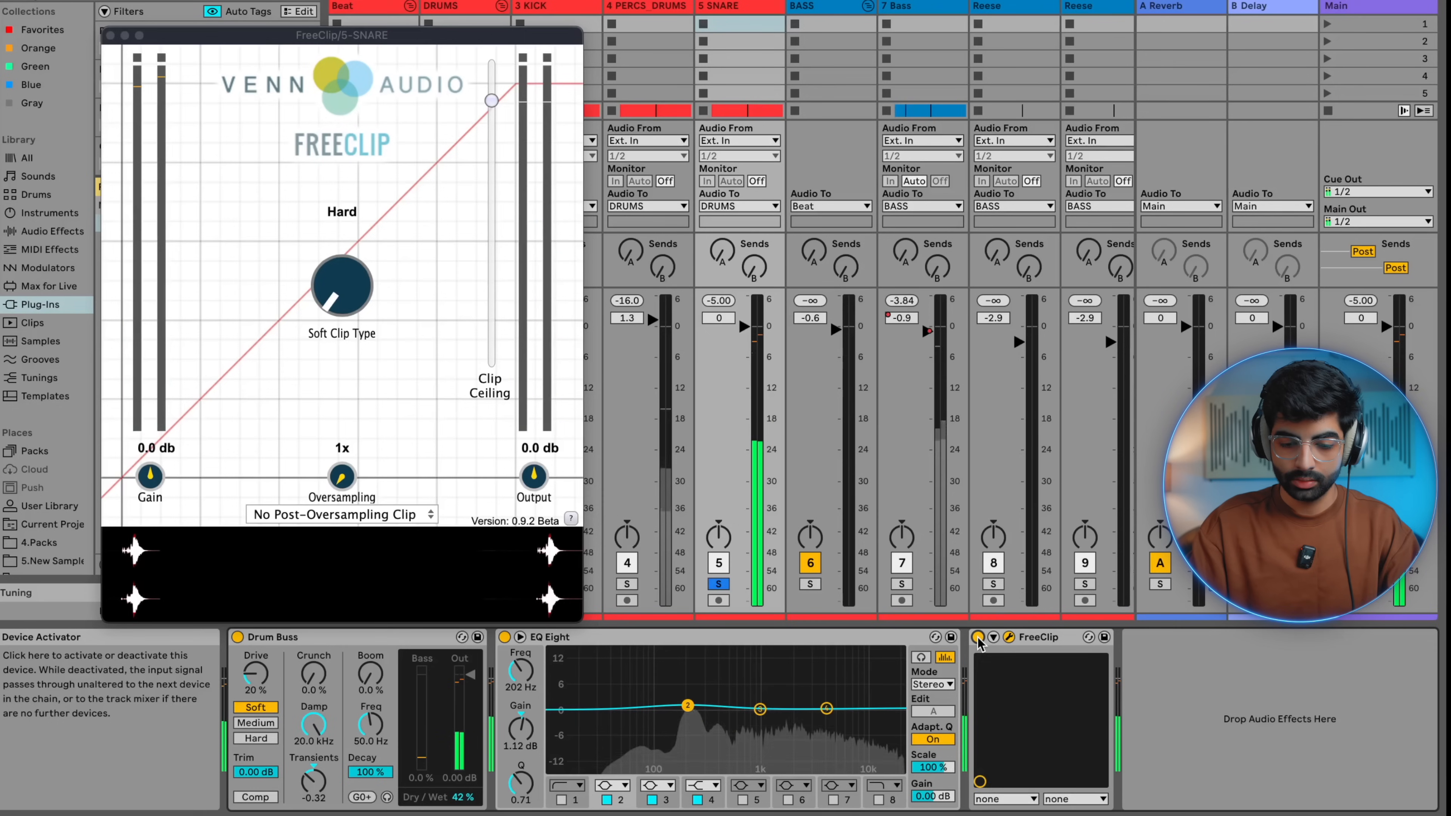
click(978, 639)
click(978, 638)
key(space)
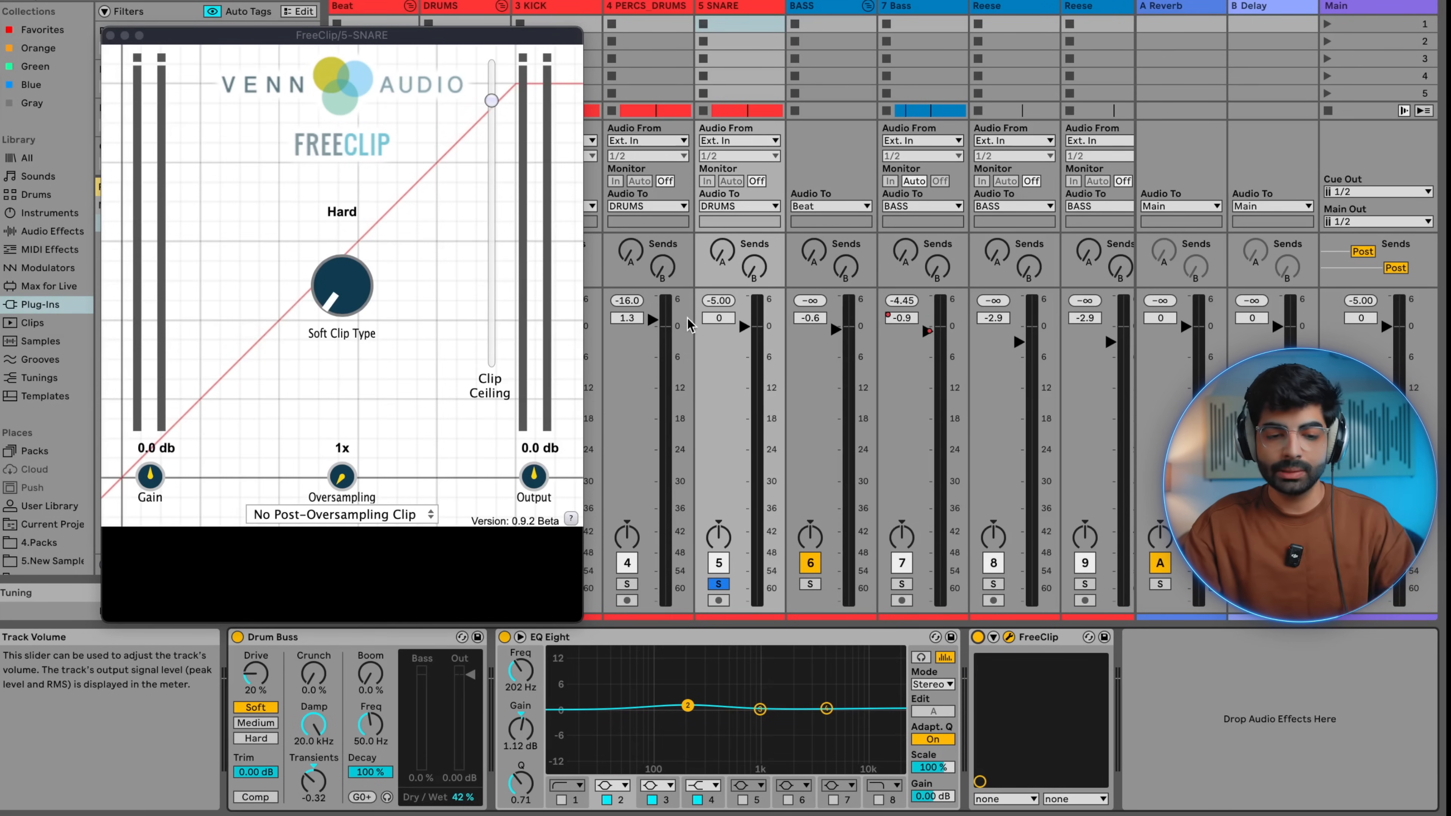
click(111, 35)
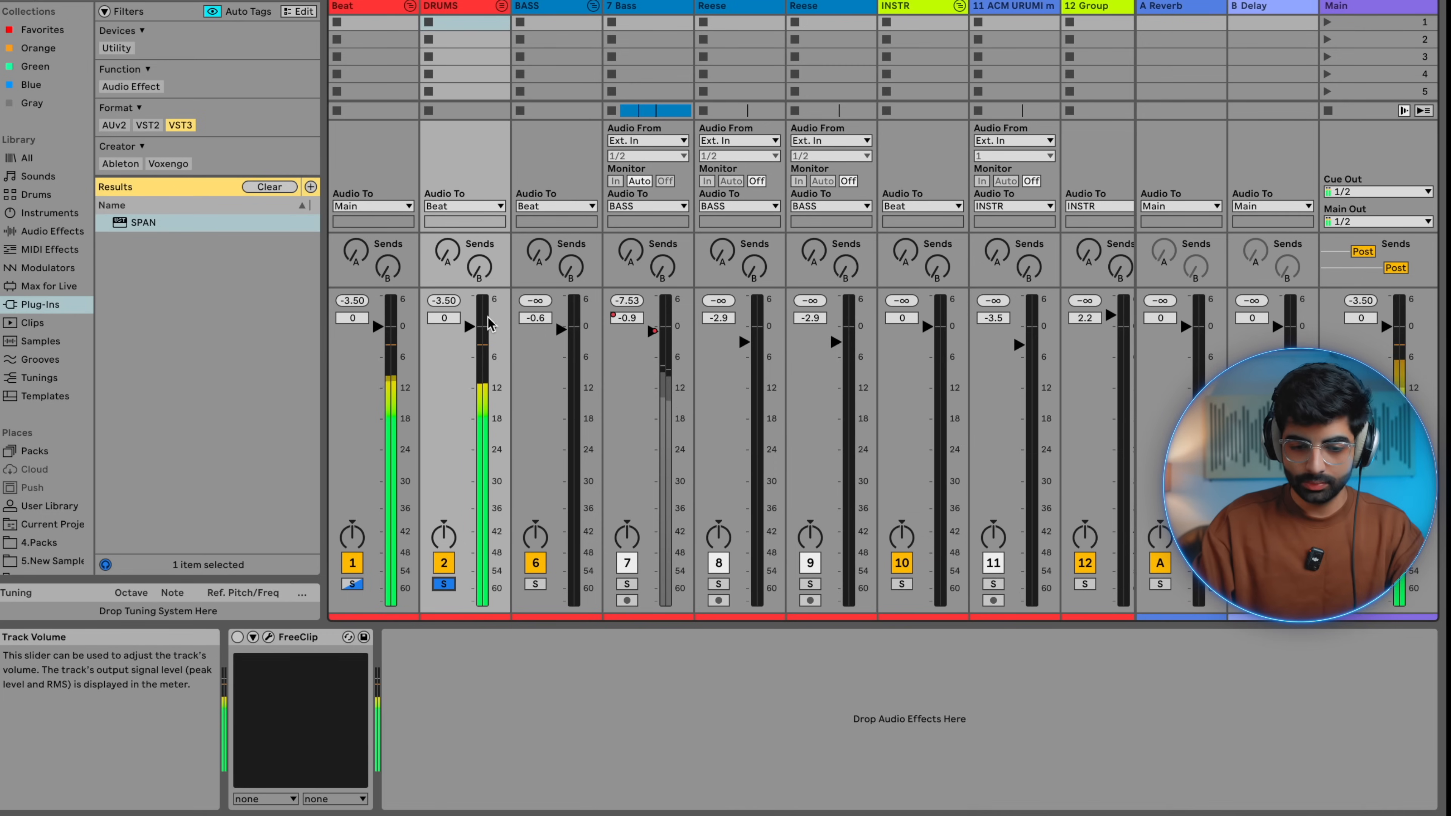
Activate FreeClip on the DRUMS group, compare the group's peak level with it off and on, and open its window
click(305, 637)
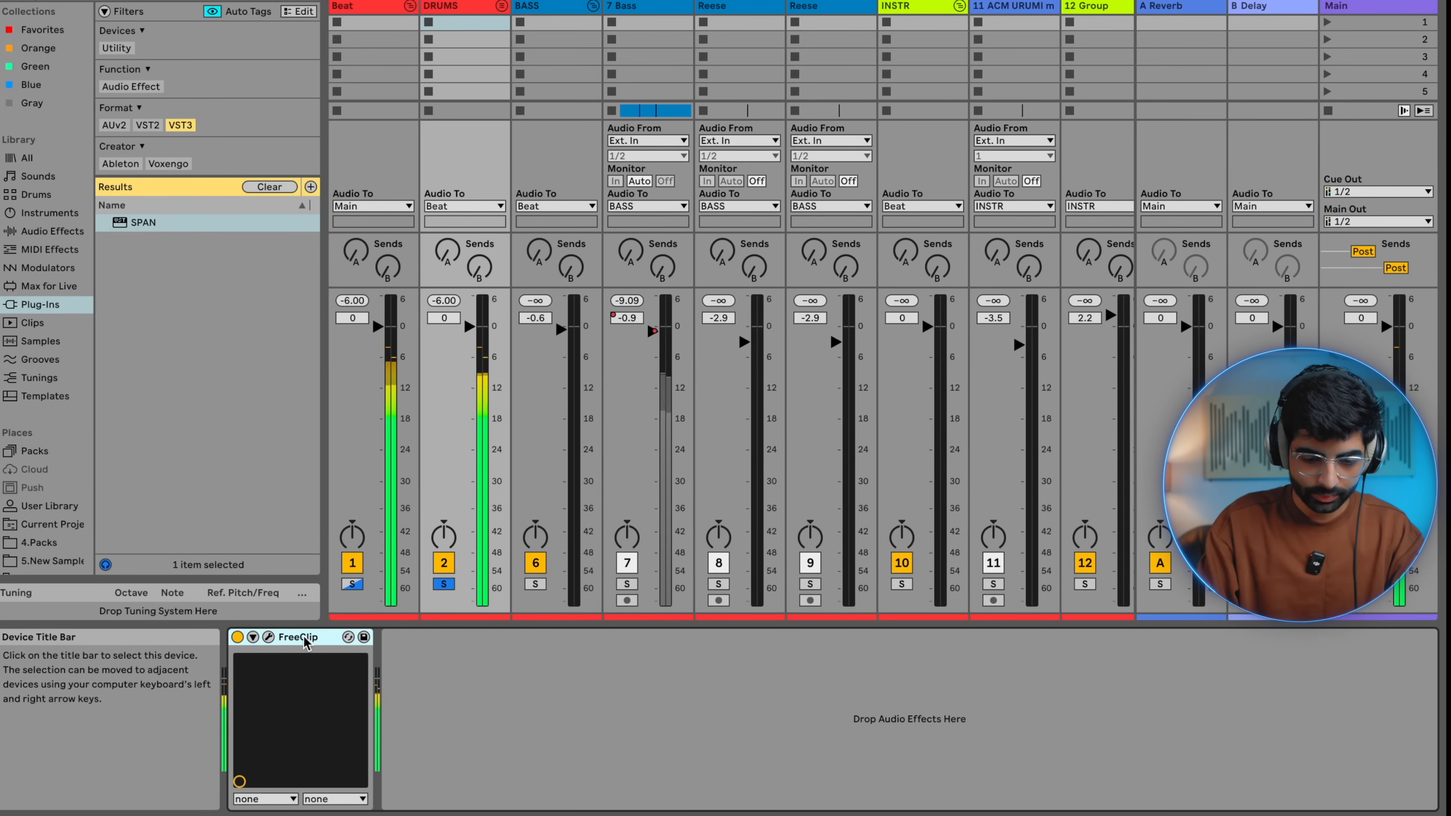
key(0)
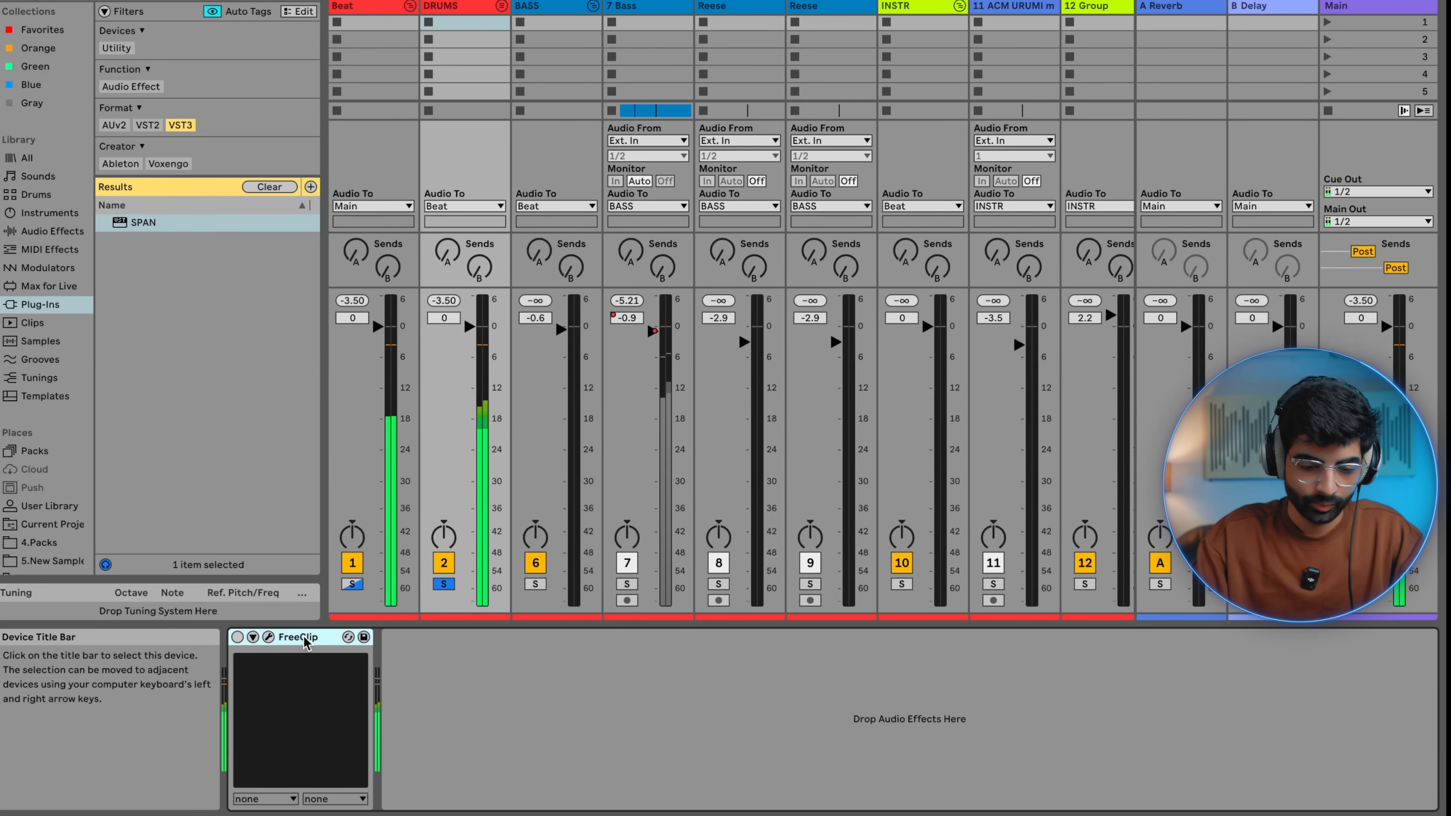
key(0)
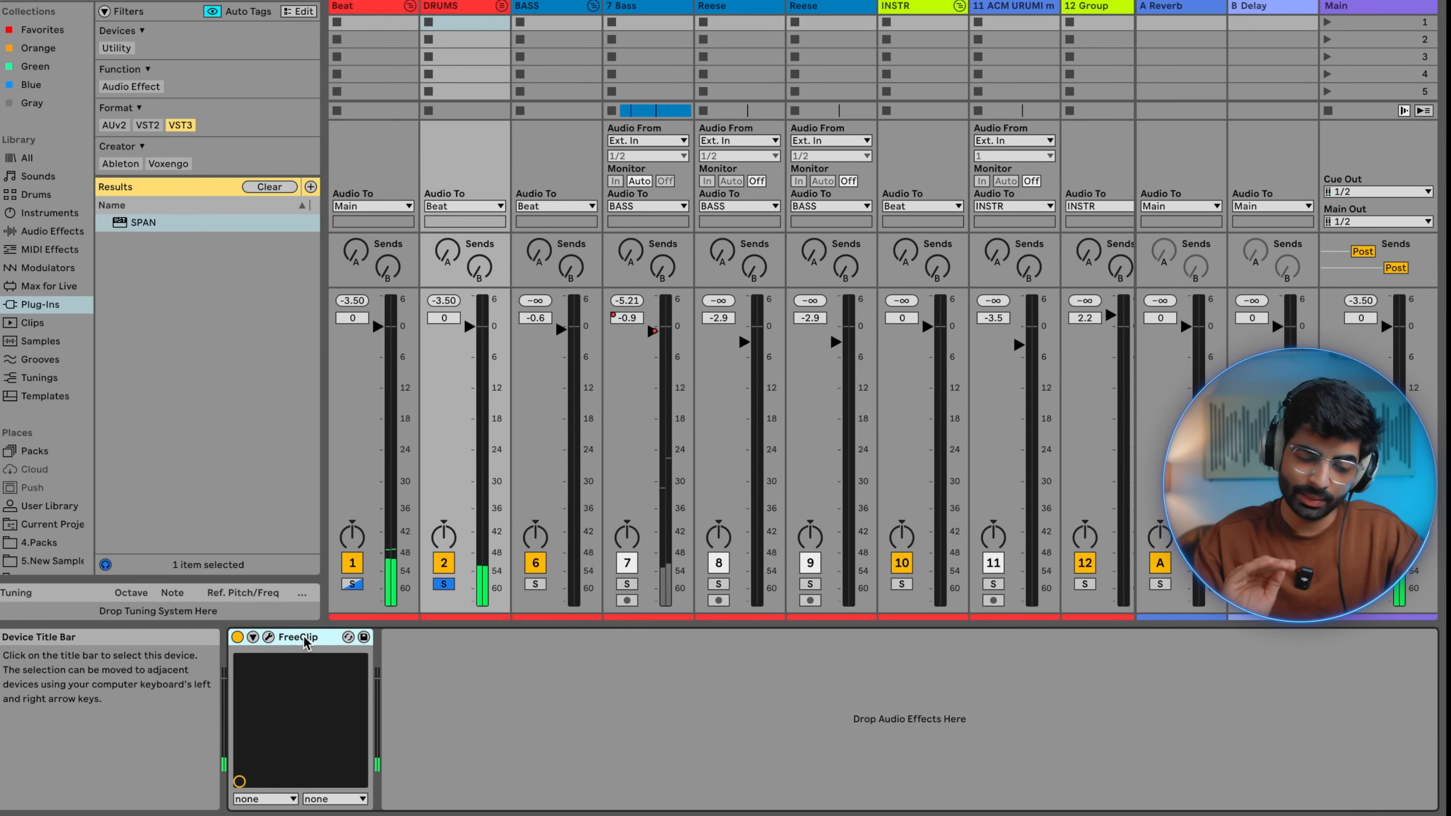
click(268, 636)
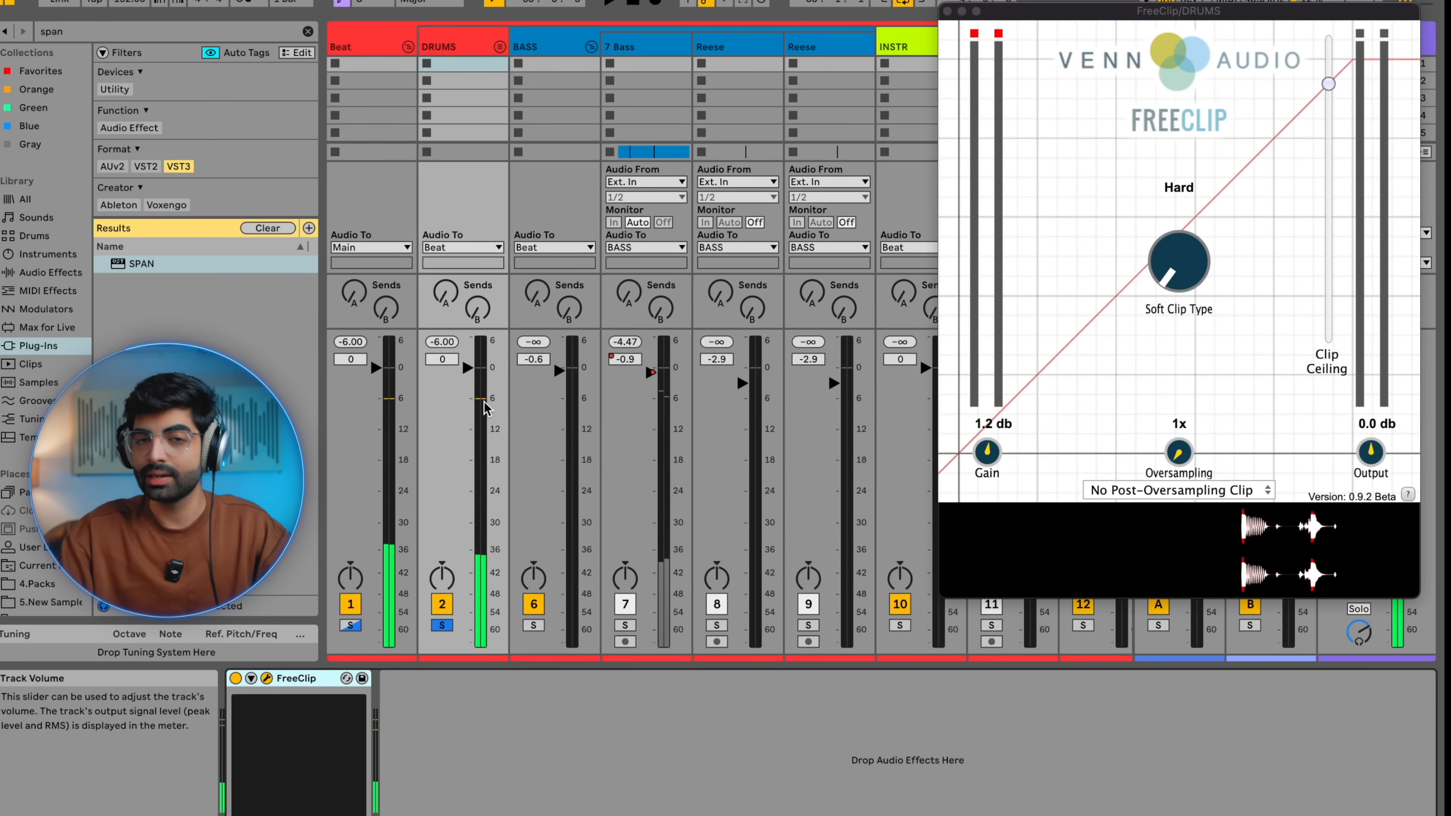
Play the drums with FreeClip off and on to compare the DRUMS peak levels again, and close FreeClip's window
key(space)
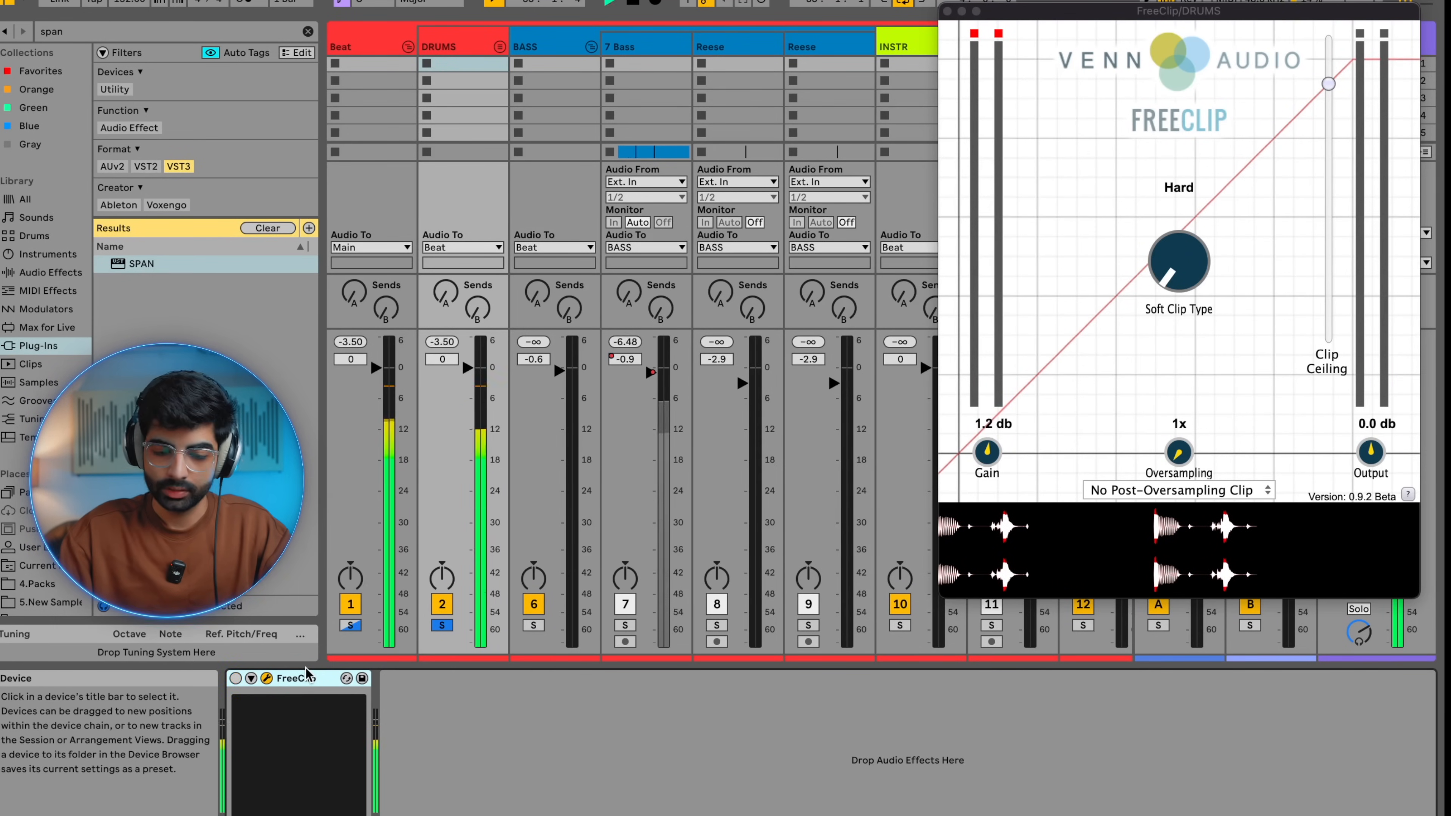
key(0)
key(space)
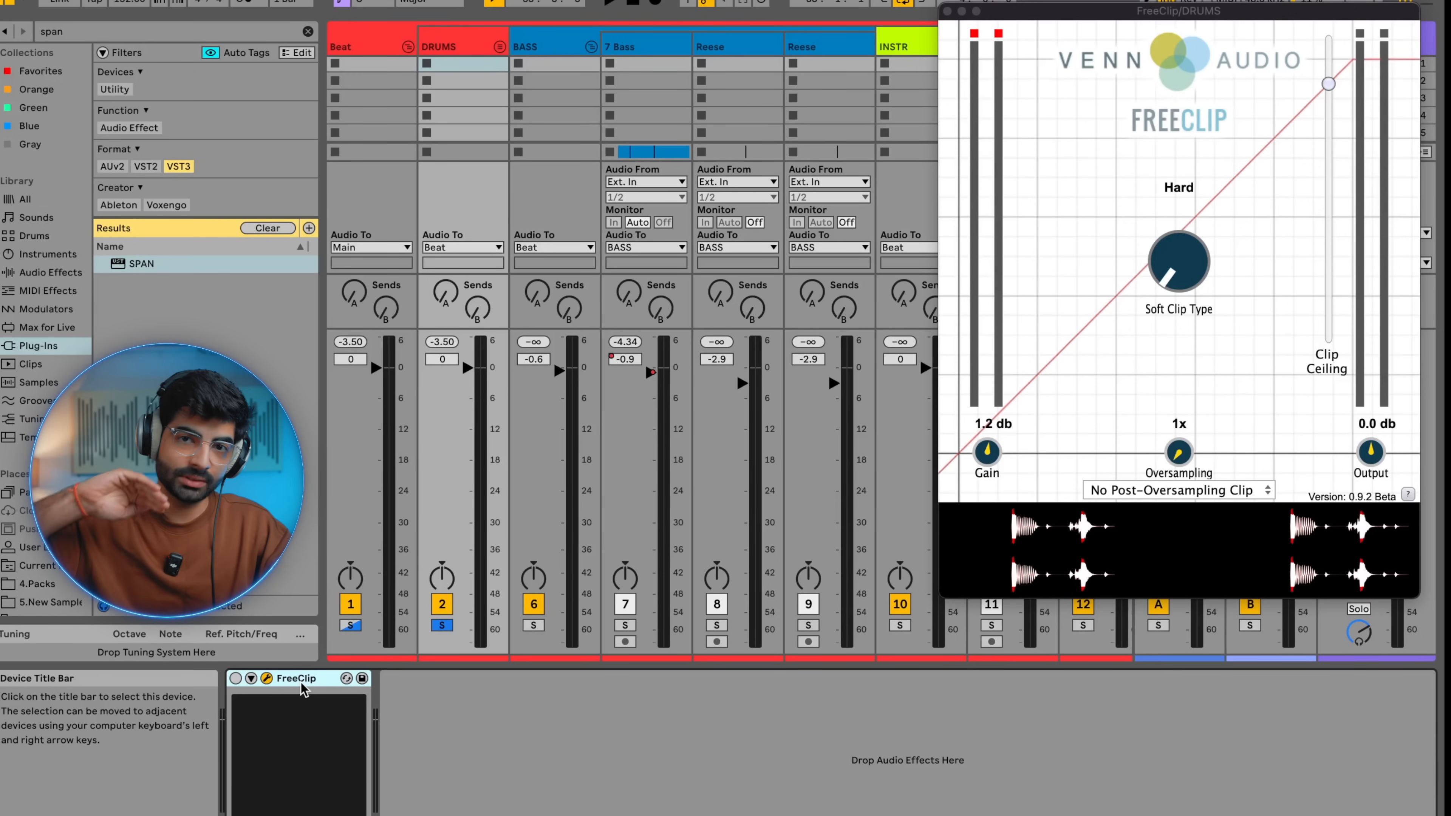
key(space)
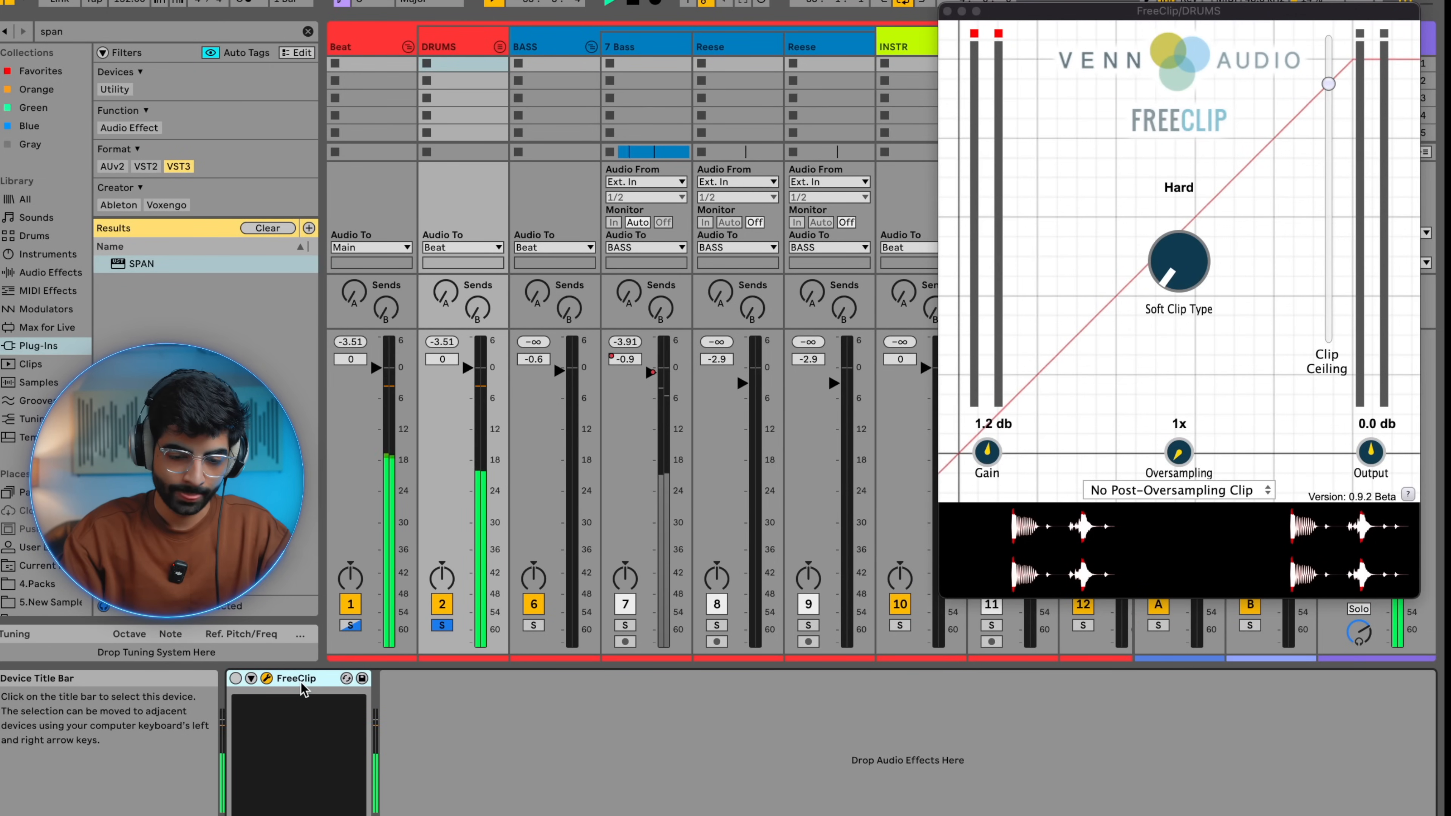
key(0)
key(space)
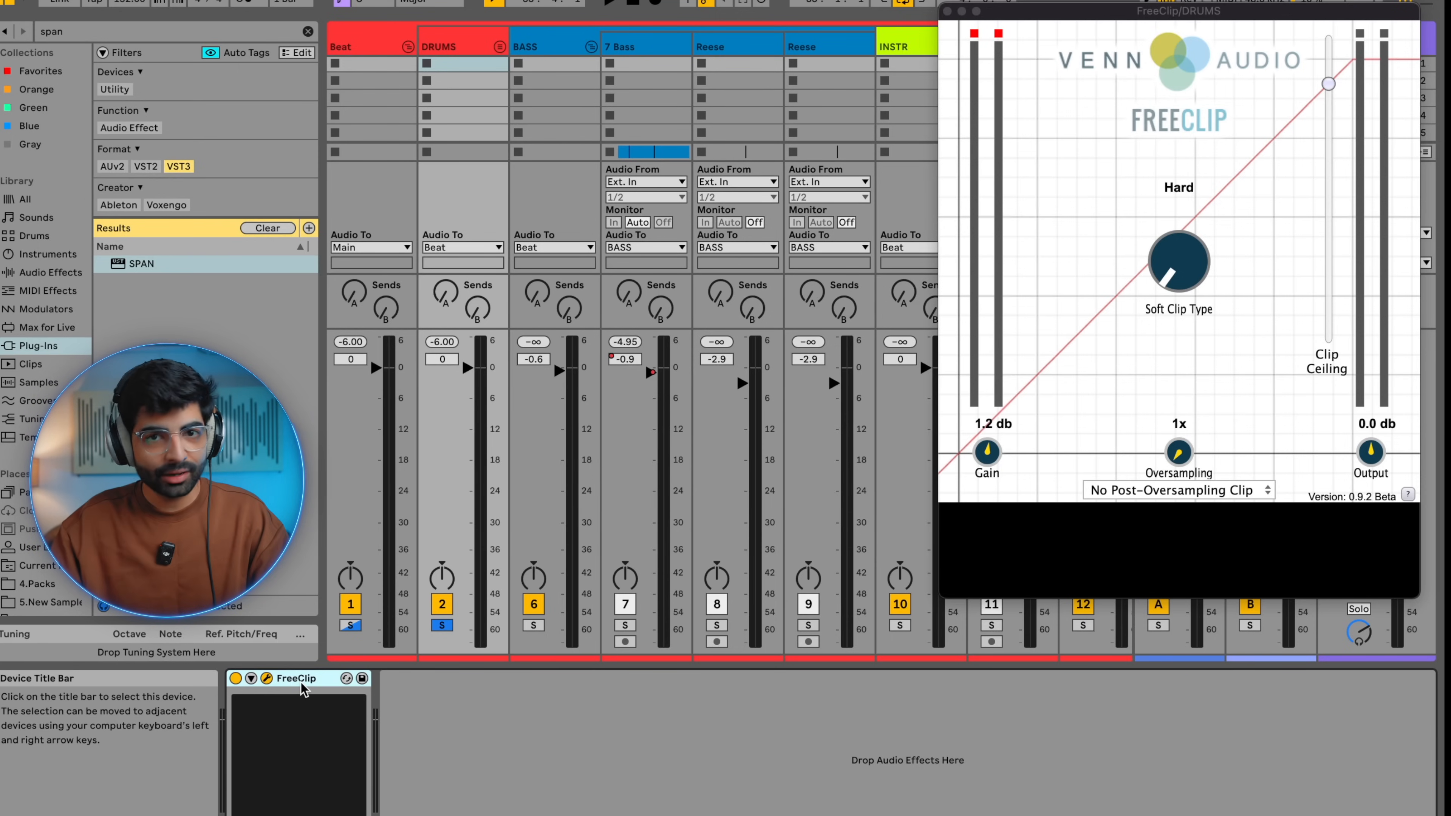
click(947, 11)
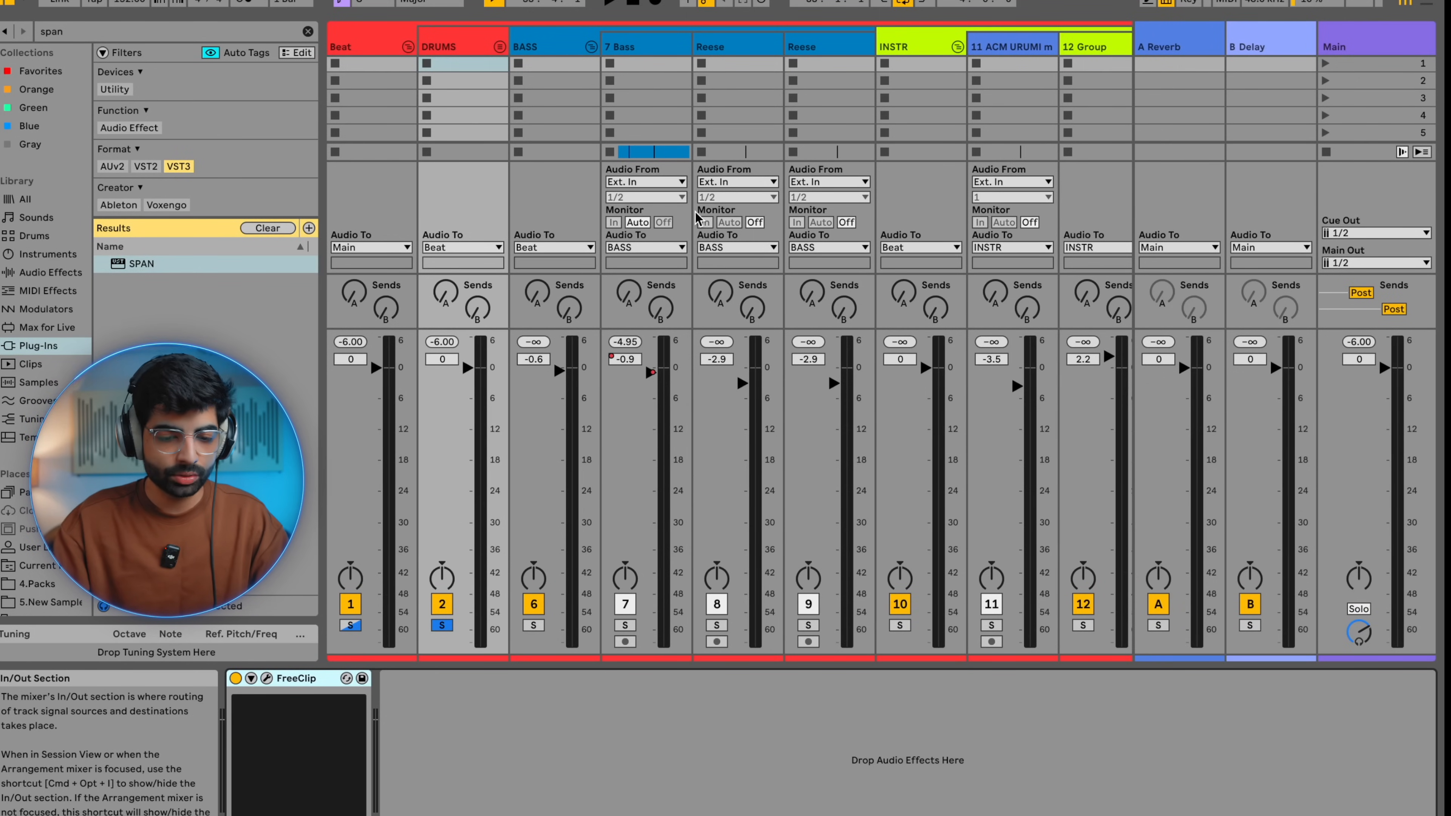
Readjust FreeClip's clip ceiling on the DRUMS group slightly during playback, and close its window
key(space)
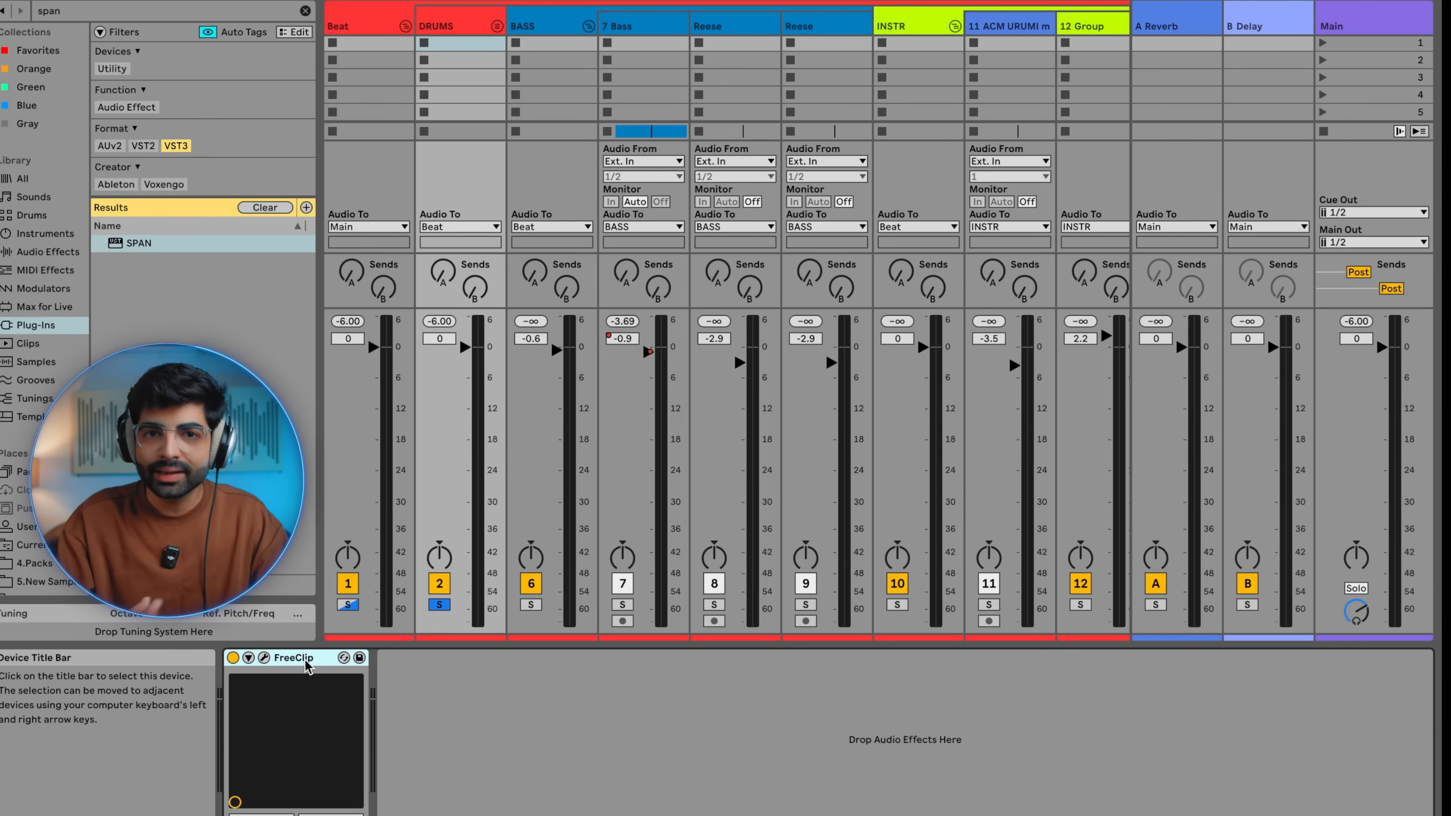
click(264, 657)
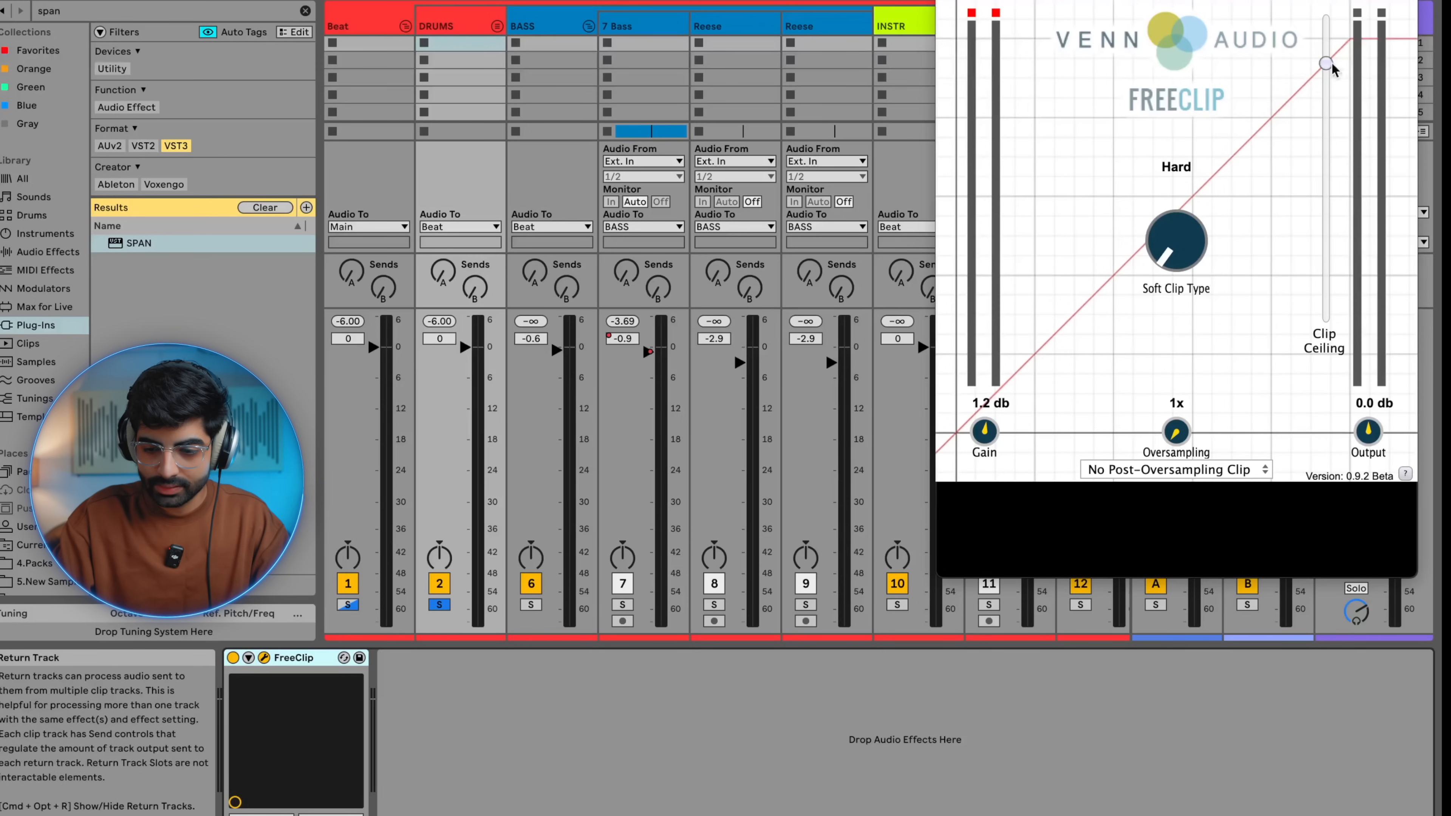
key(space)
mouse_move(1324, 67)
mouse_down()
mouse_move(1325, 173)
mouse_move(1324, 63)
mouse_up()
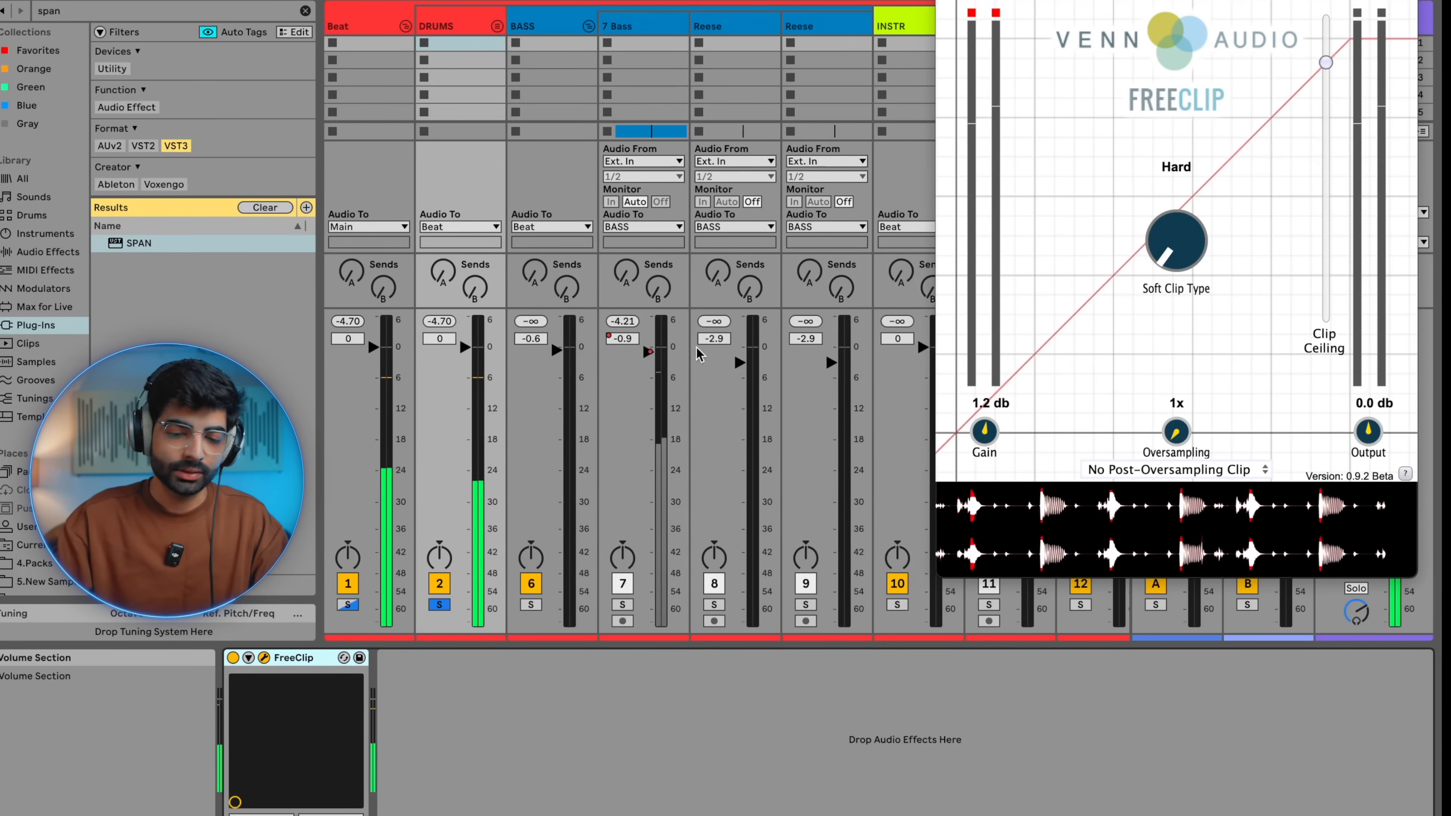
click(941, 3)
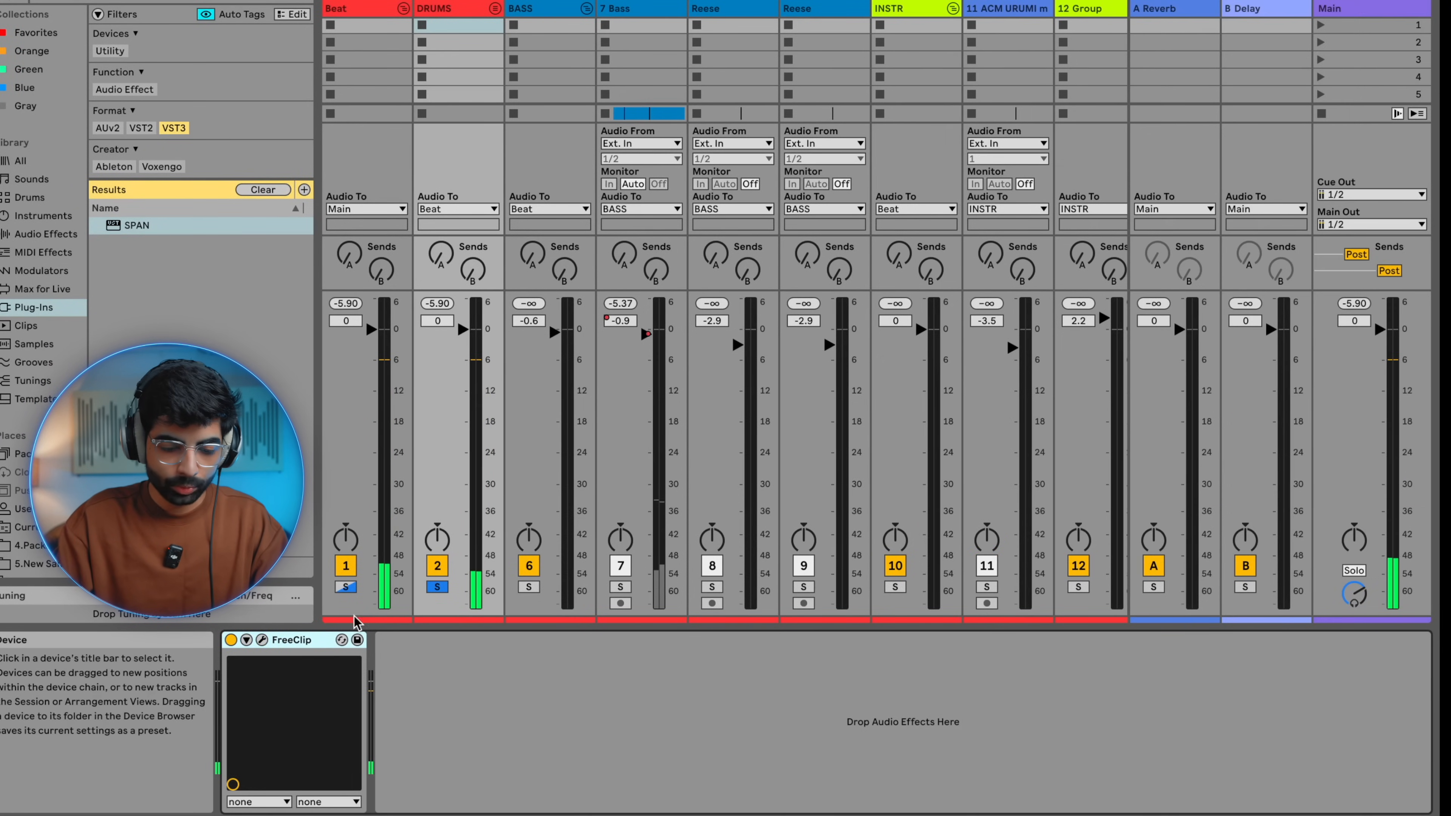
click(347, 603)
click(434, 323)
click(440, 587)
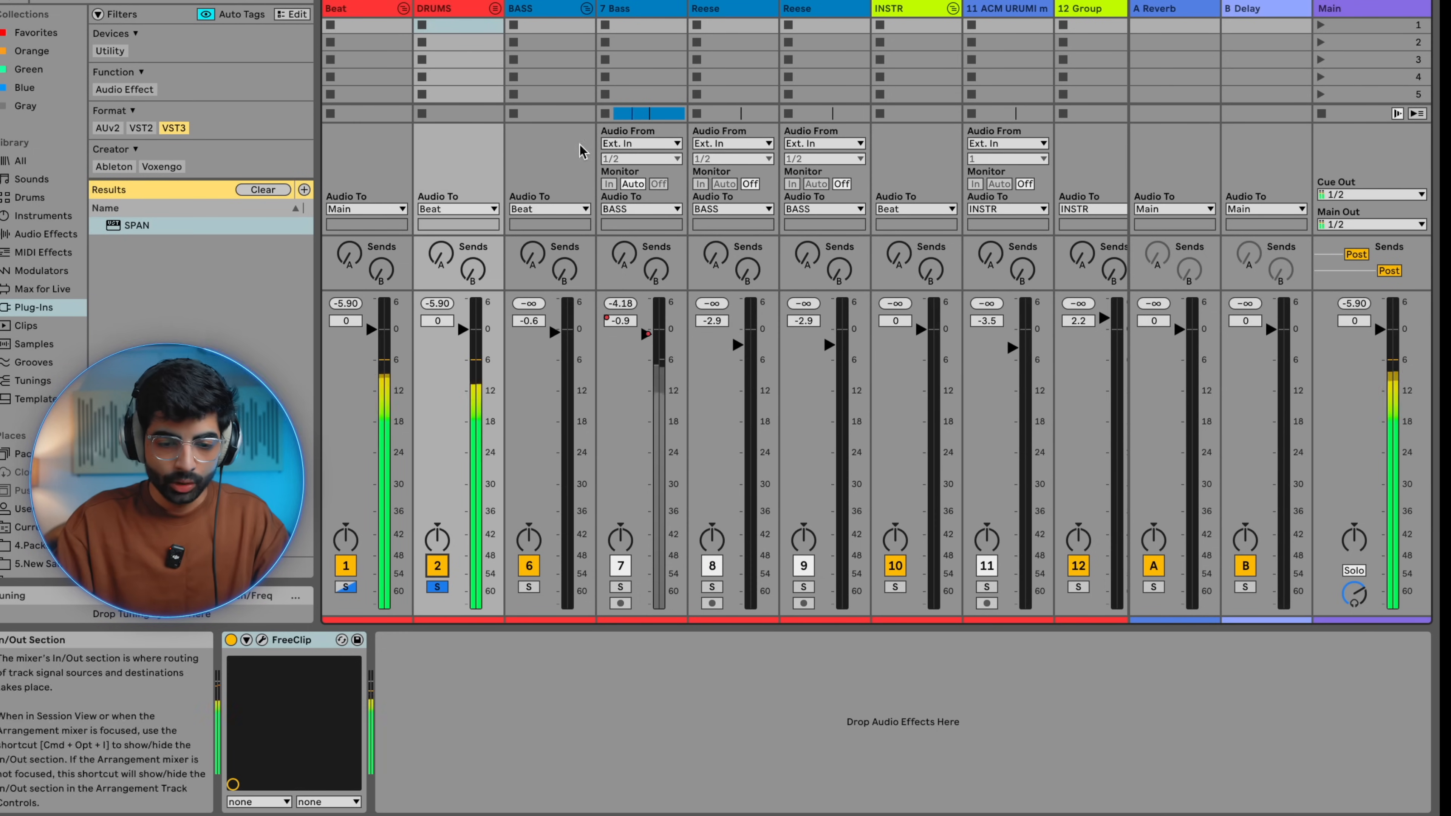
Solo the BASS group alongside the DRUMS group and play them together
click(543, 12)
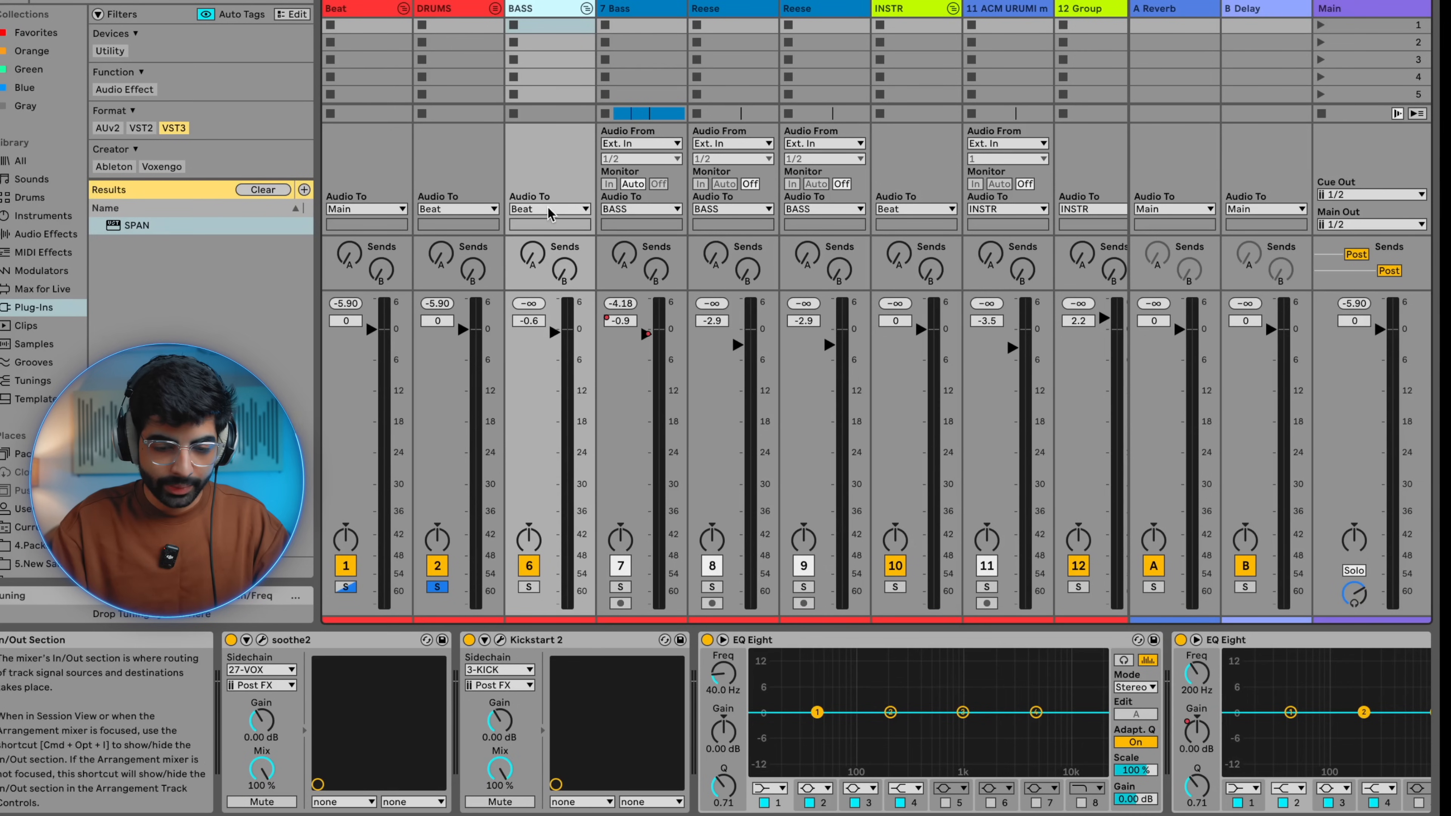
click(528, 587)
key(space)
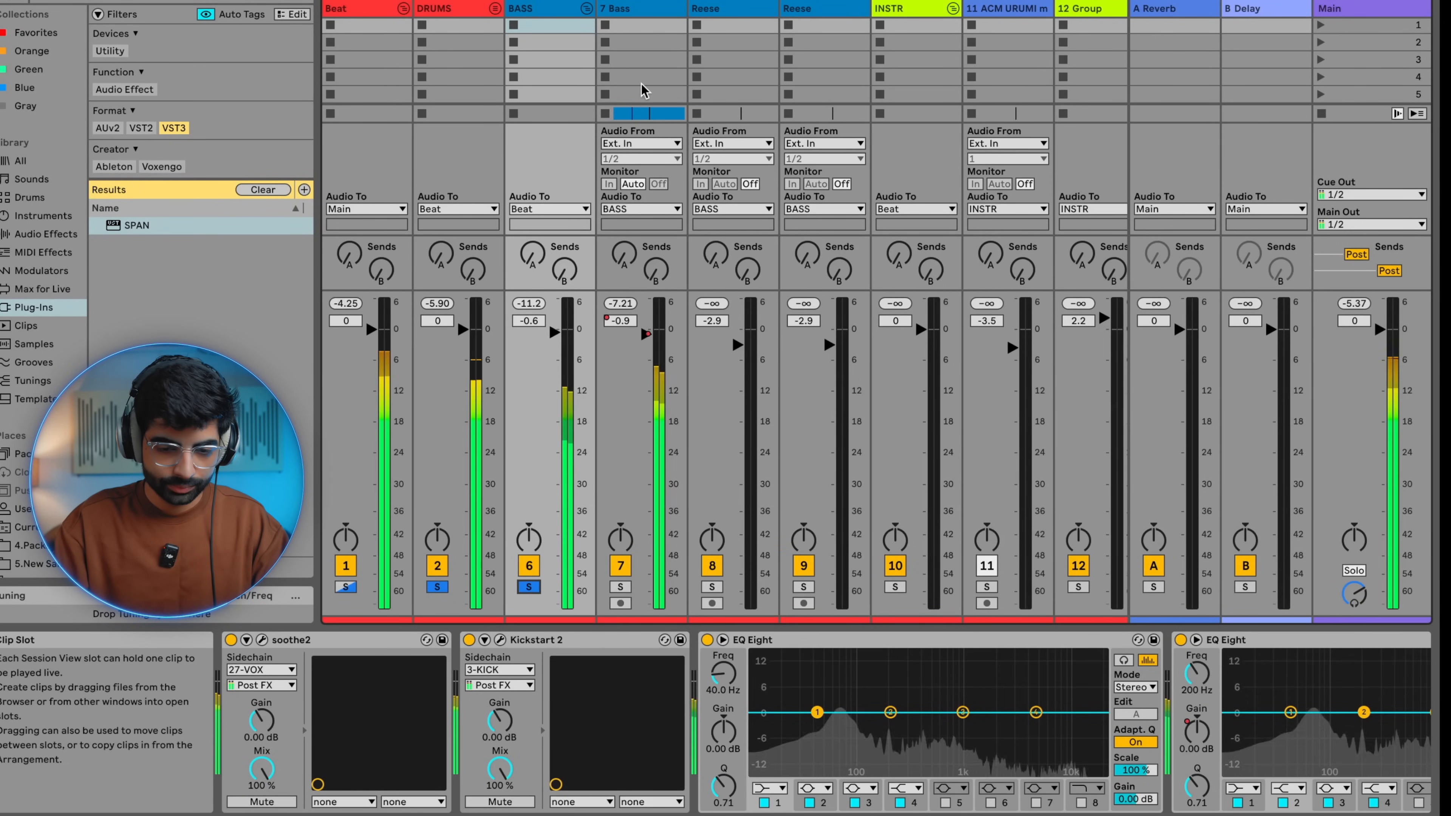
Collapse and deactivate the soothe2, Kickstart 2 and two EQ Eight devices on the BASS group
click(629, 9)
click(523, 8)
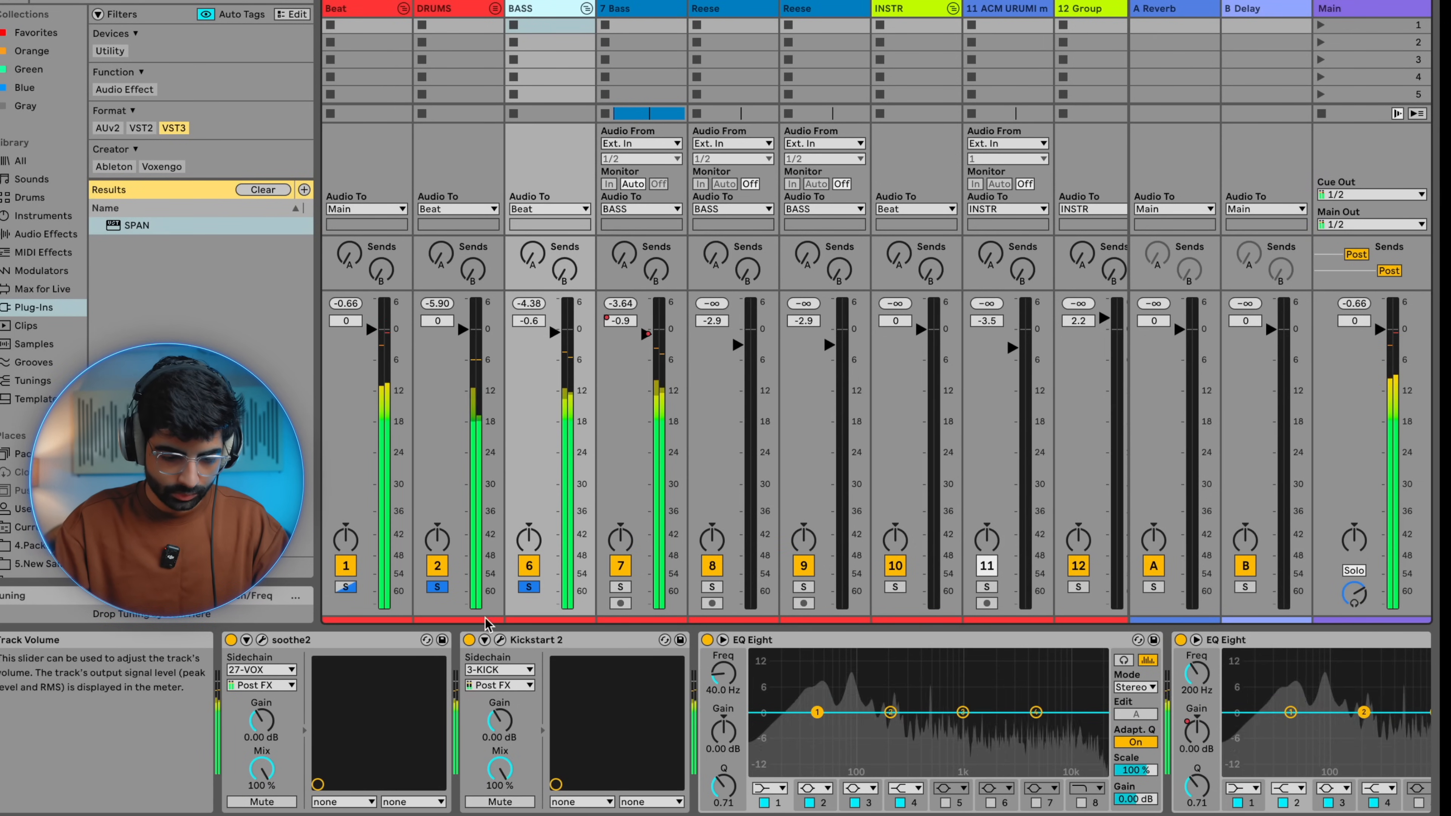
double_click(374, 635)
double_click(376, 639)
double_click(400, 640)
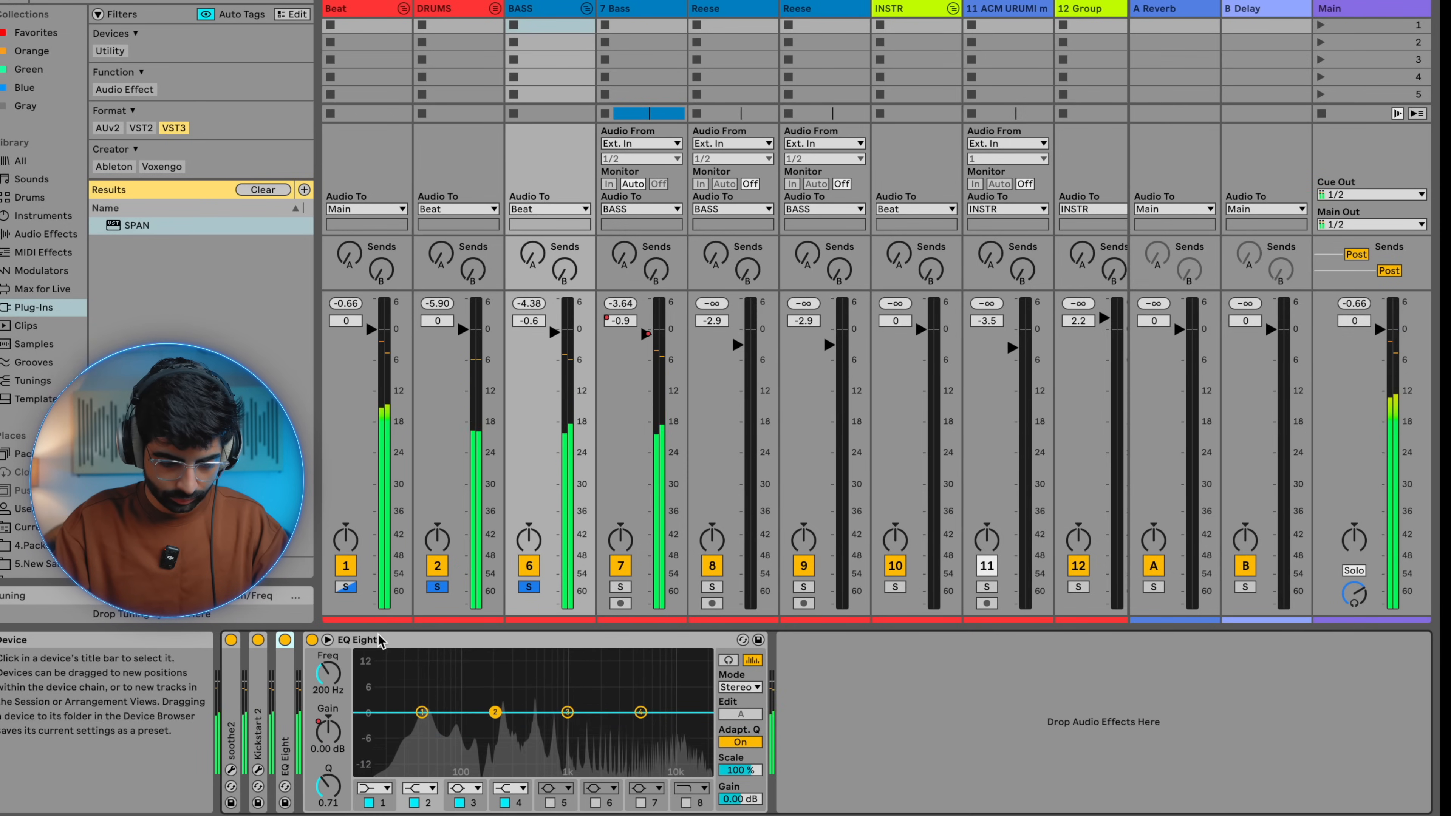
double_click(410, 642)
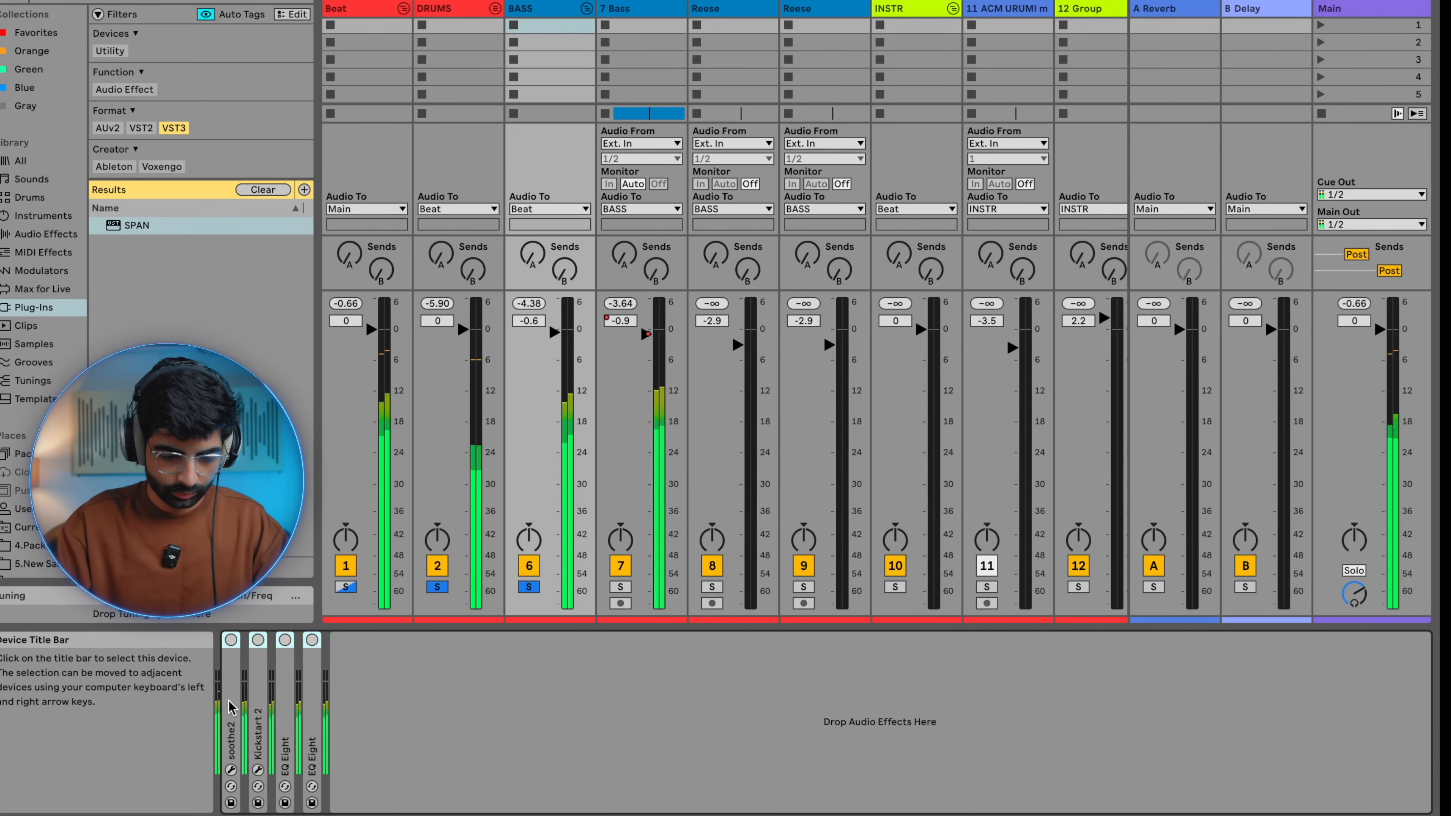
Delete the Glue Compressor at the end of the 7 Bass track's device chain
click(641, 25)
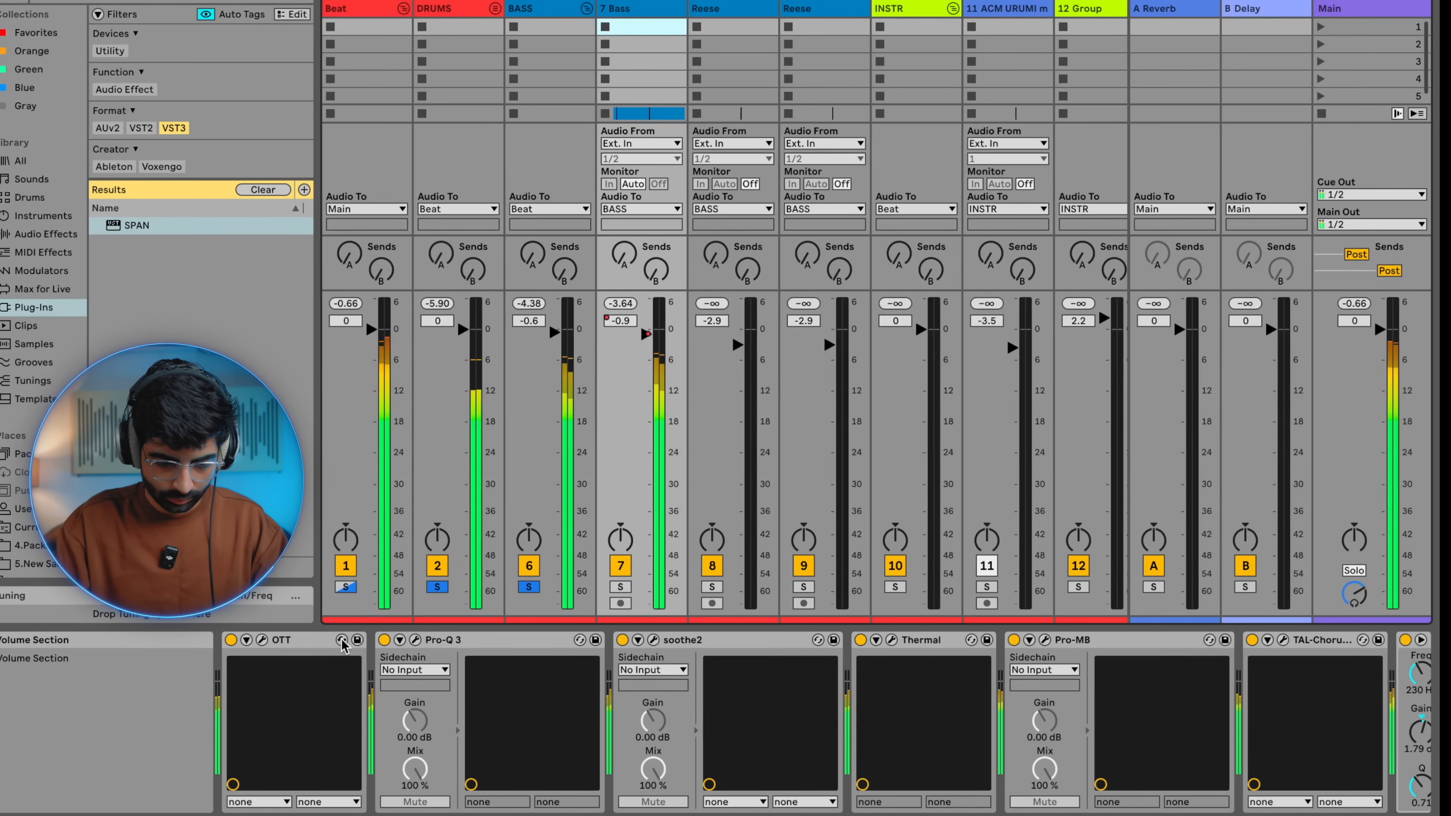
scroll(827, 680, right, 10)
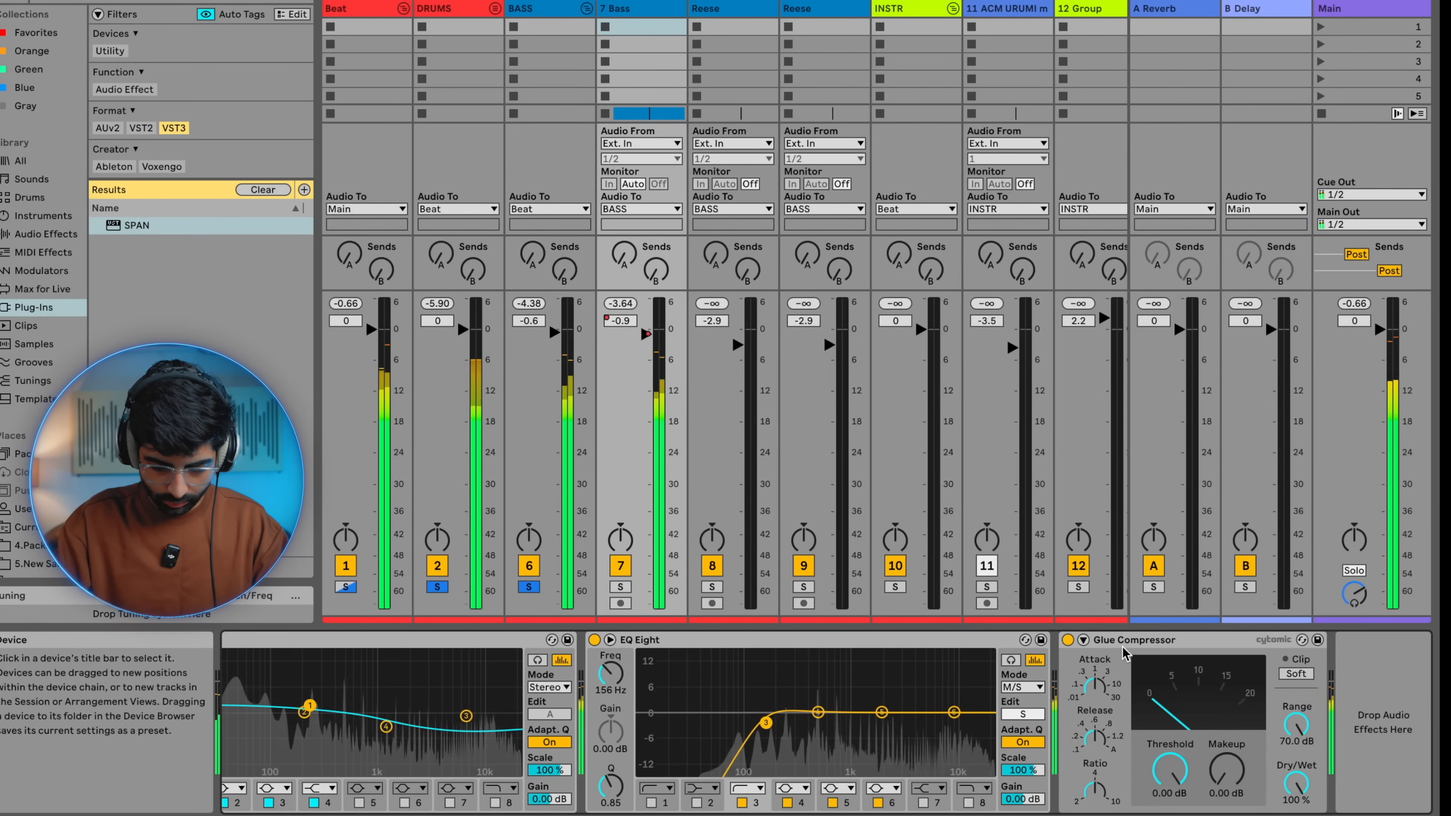
click(1083, 640)
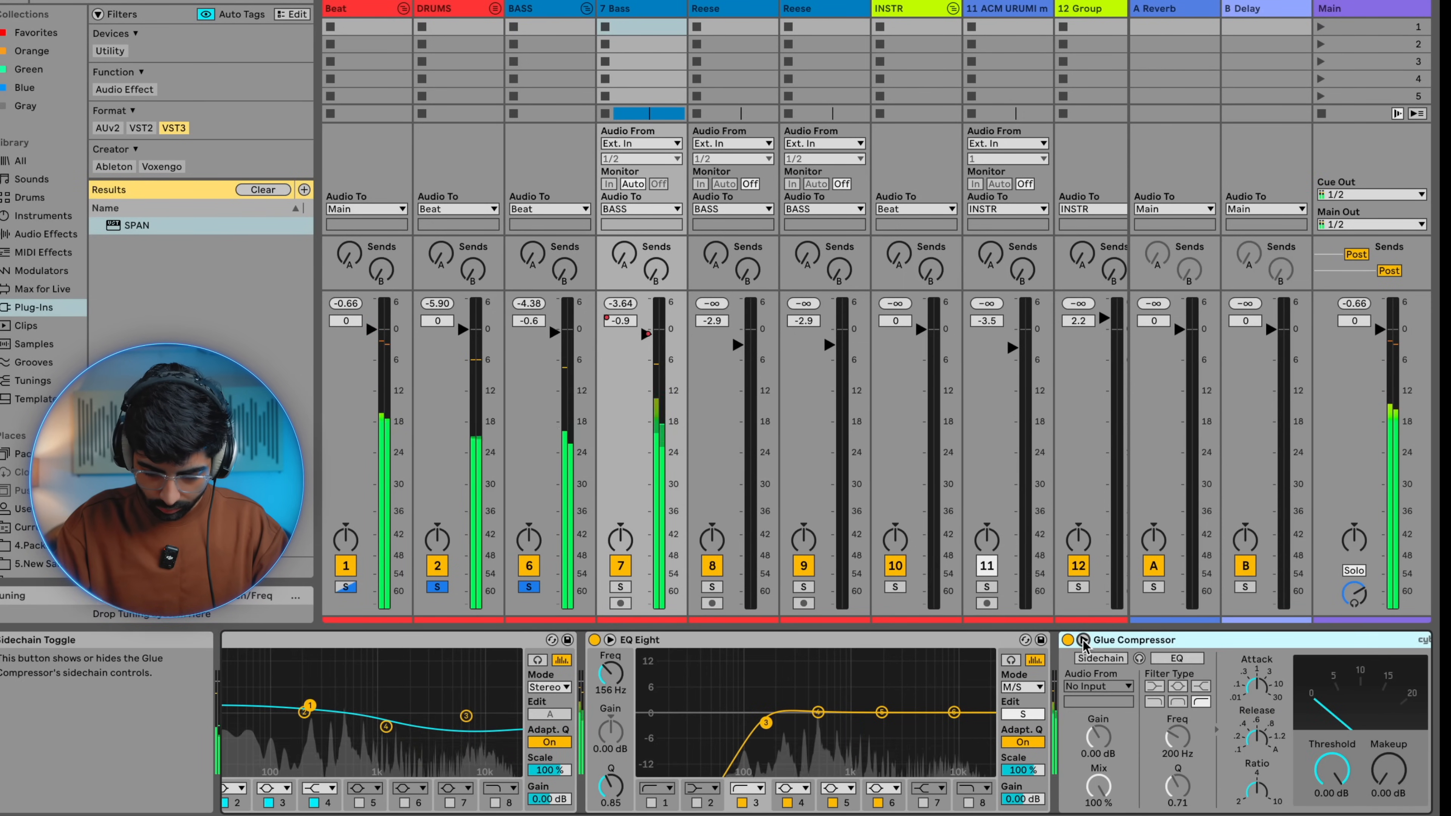
click(1083, 640)
click(1083, 640)
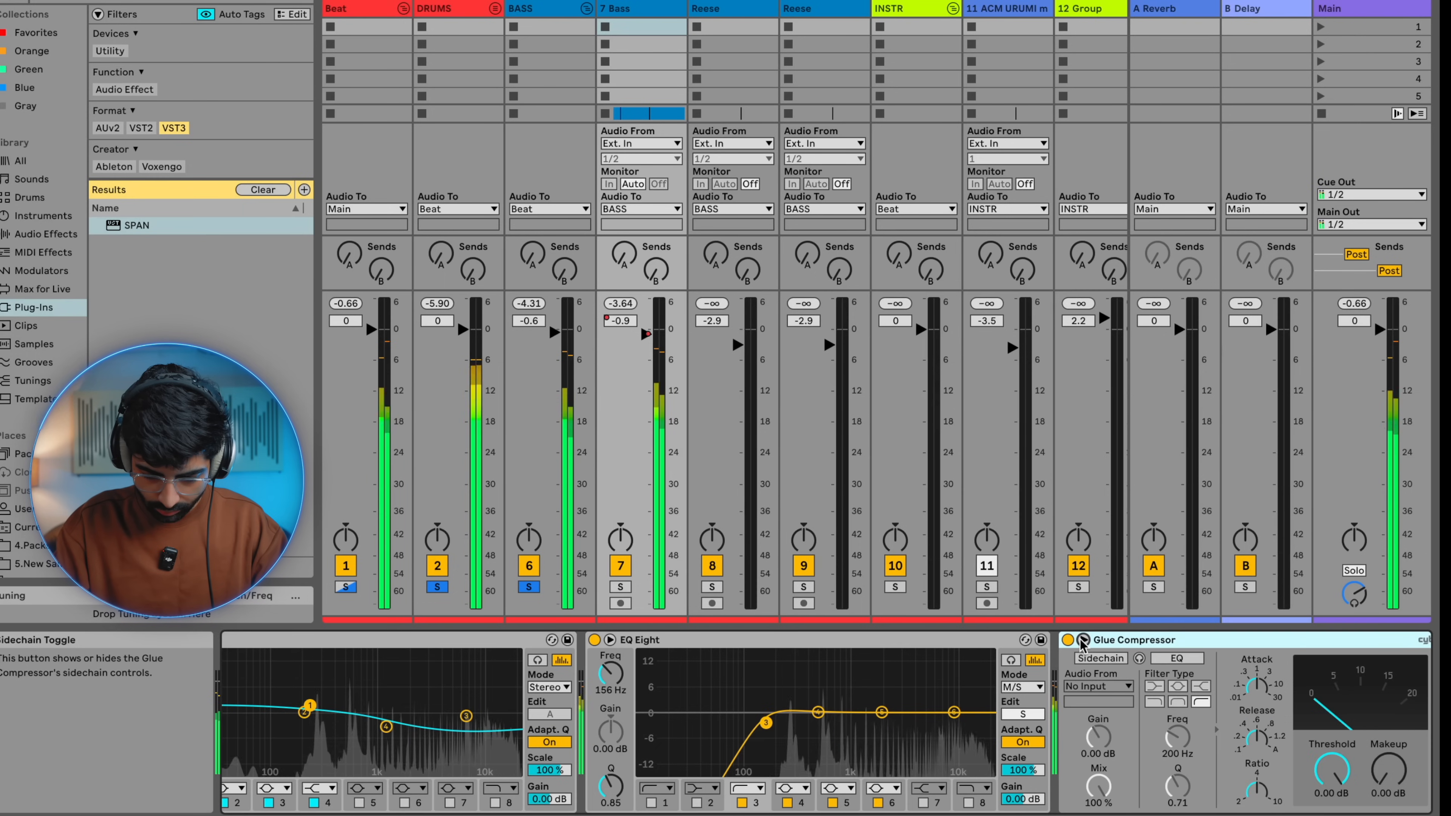
click(1082, 641)
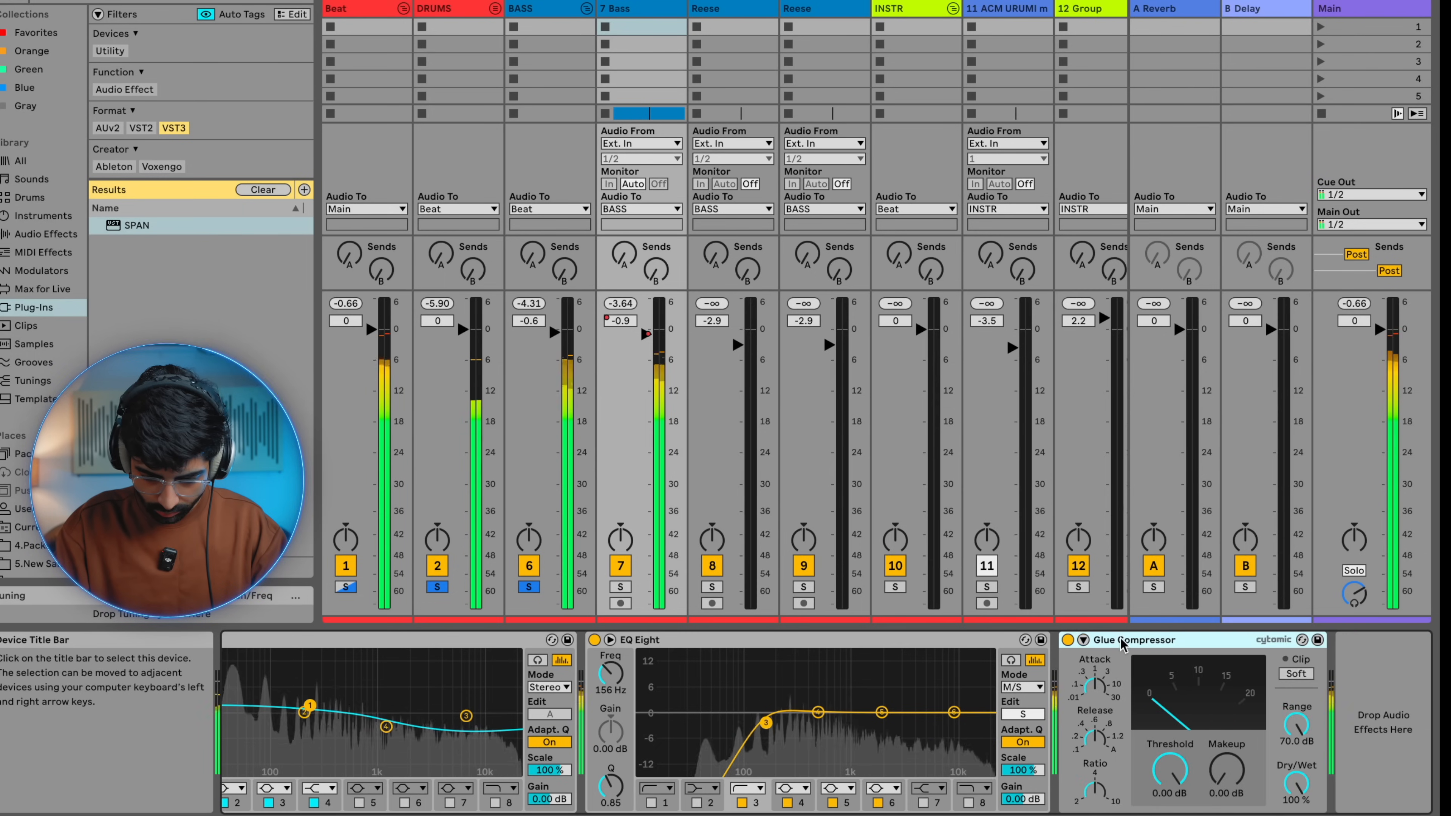
key(Delete)
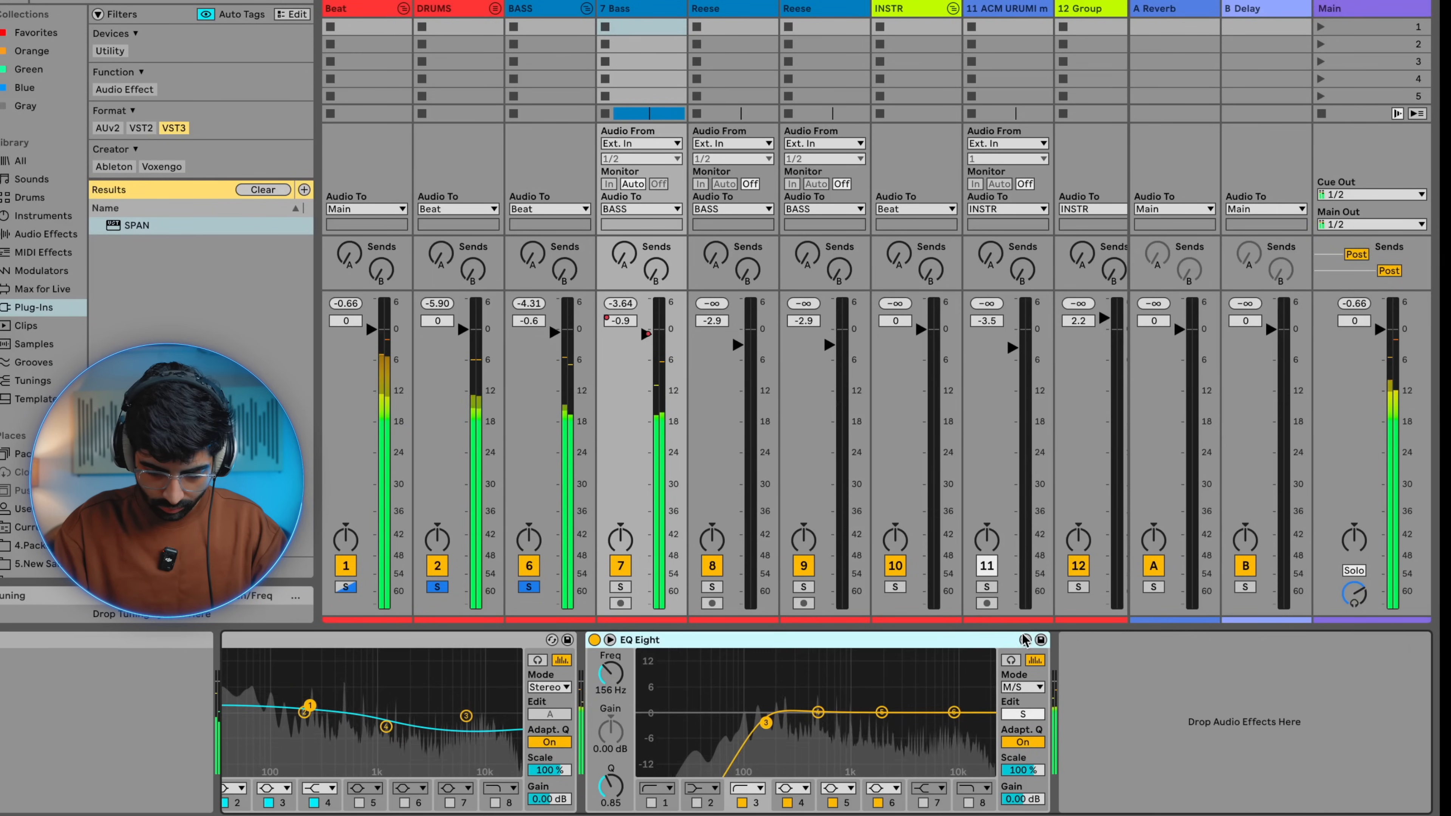
Deactivate all remaining devices on the 7 Bass track and listen to the unprocessed bass with the drums
scroll(866, 640, up, 10)
shift+click(286, 641)
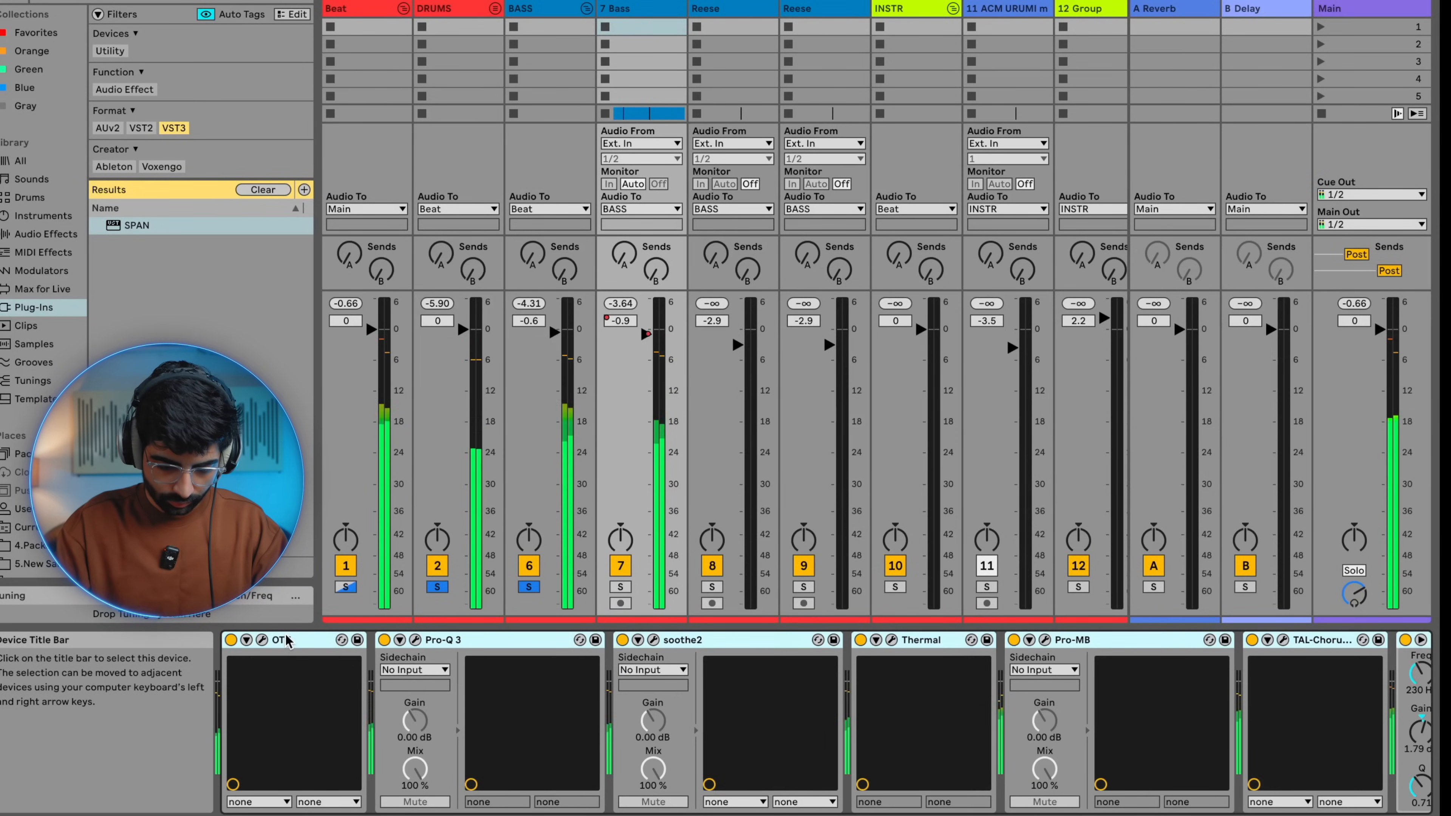
key(0)
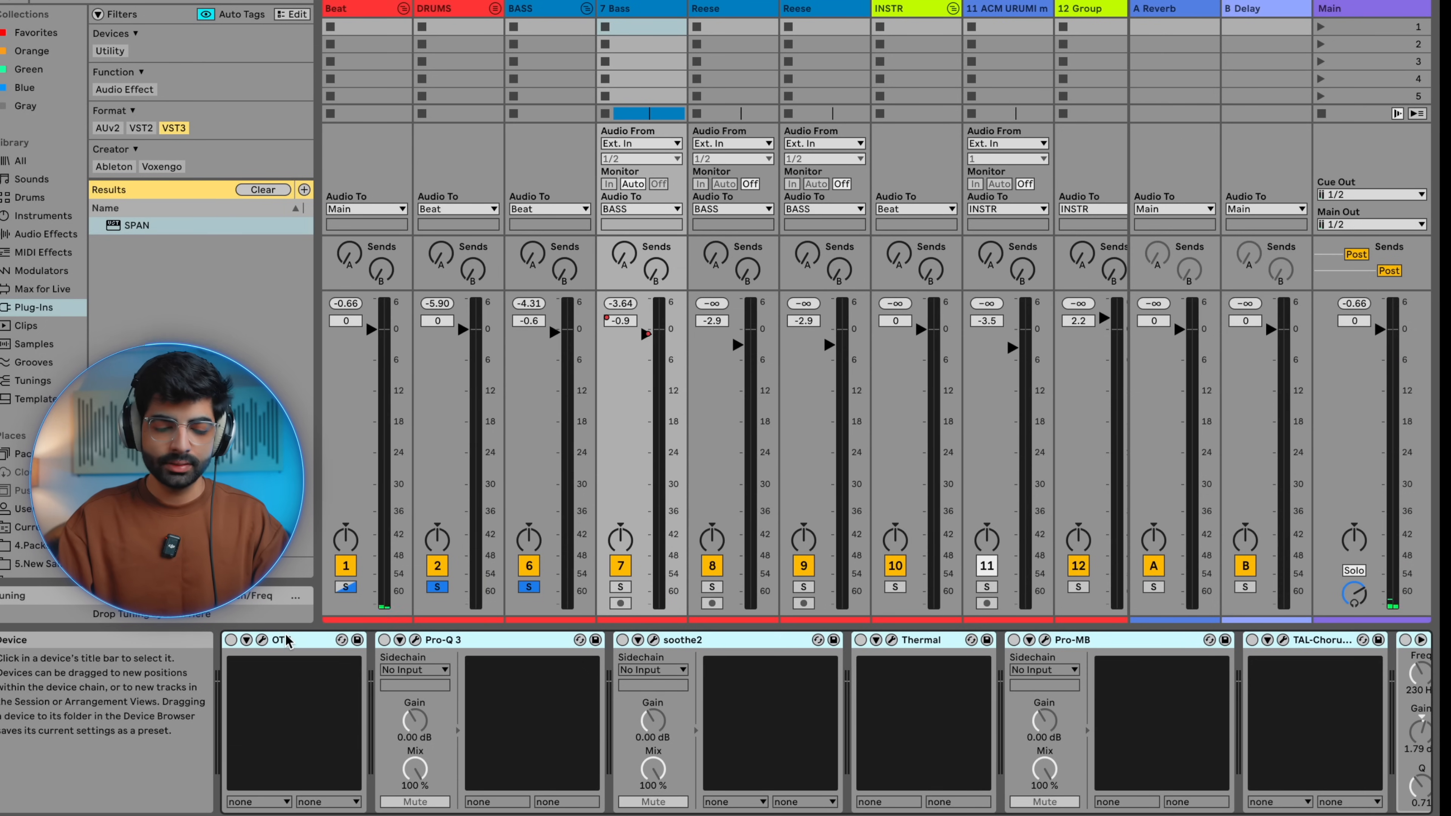
key(space)
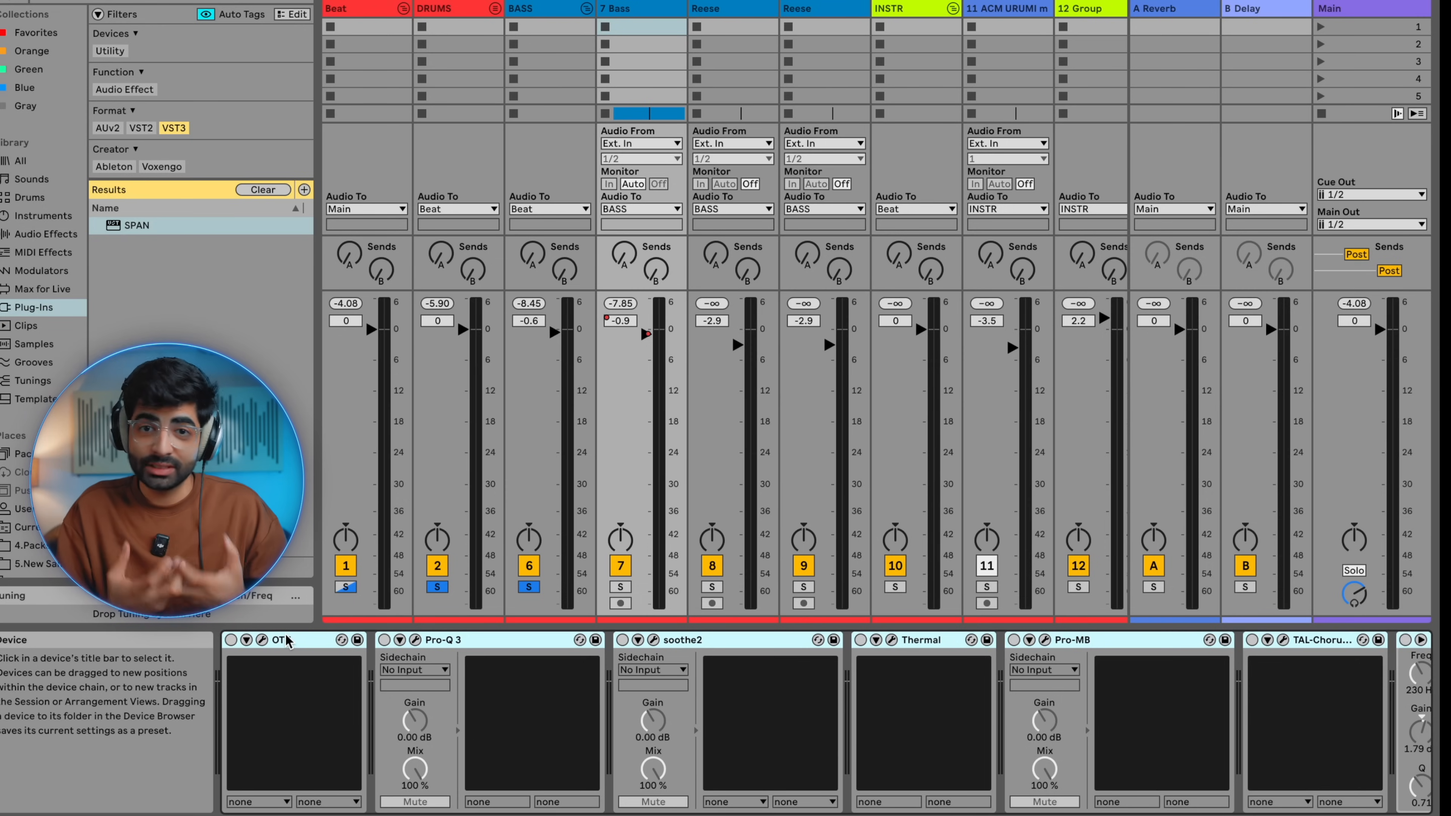
Activate and open OTT on the 7 Bass track, watch its compression during playback, and close its window
click(263, 640)
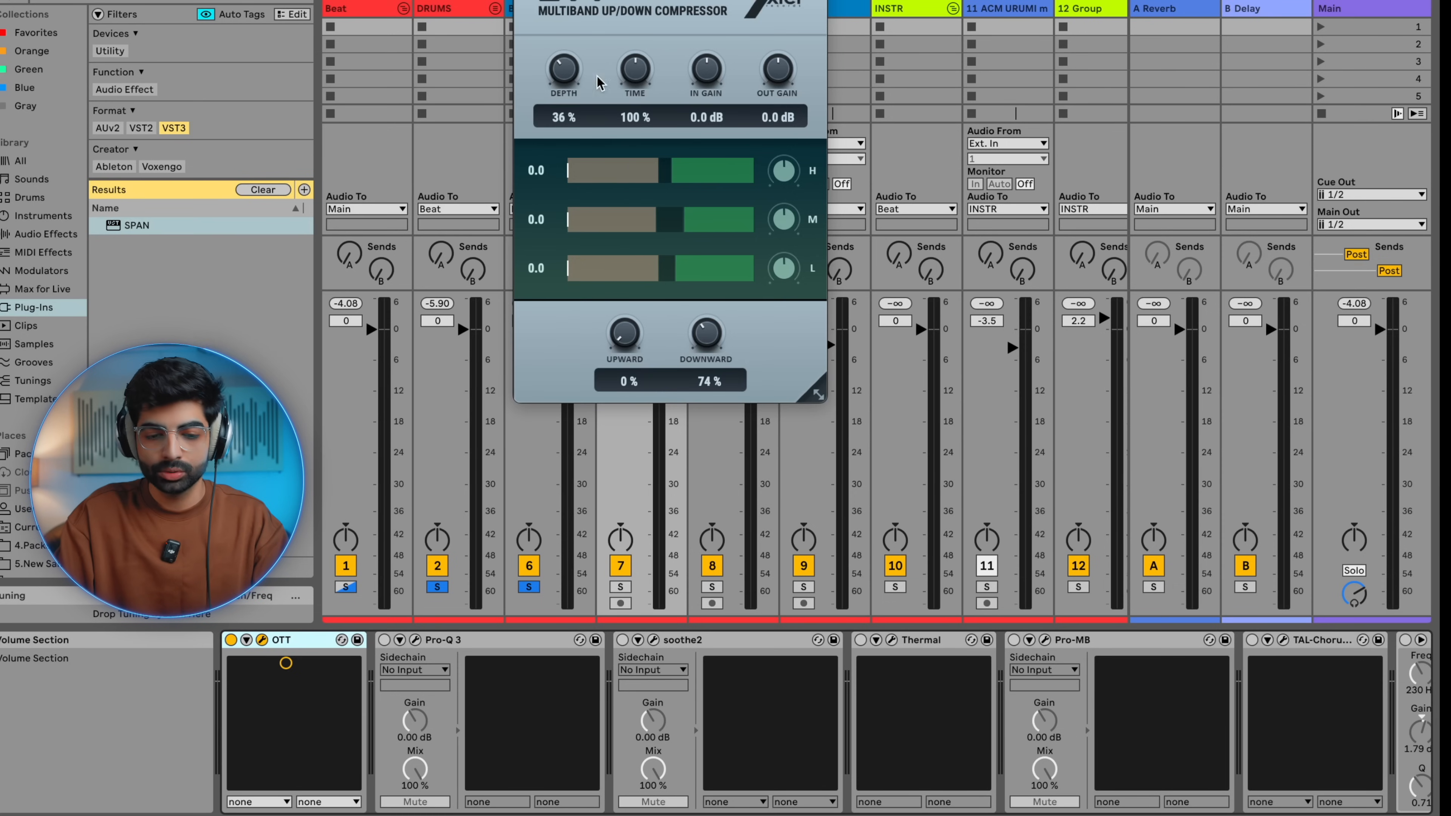
key(space)
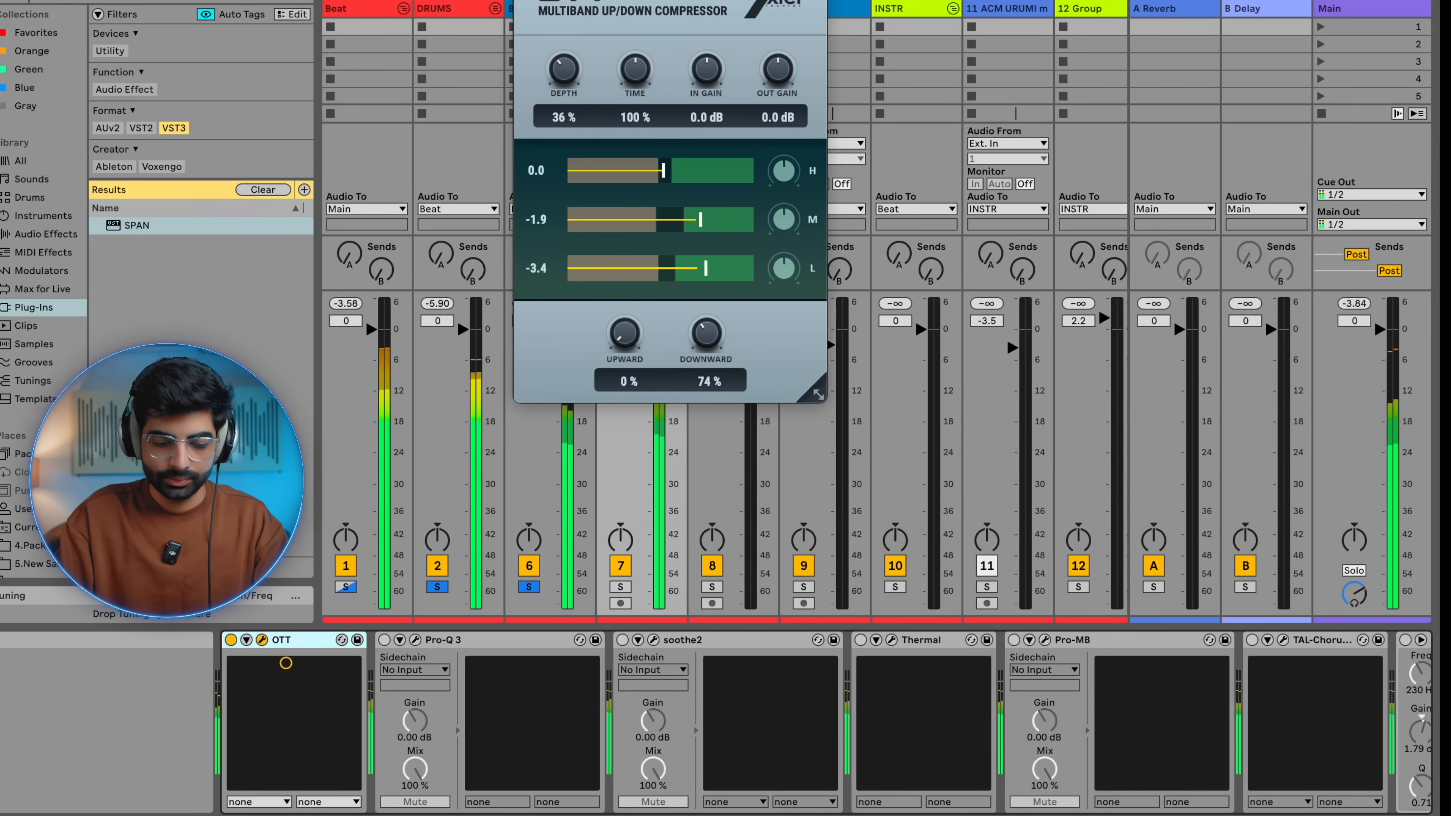
click(261, 640)
Compare the bass sound and peak level with OTT off and on, leaving OTT active
click(454, 641)
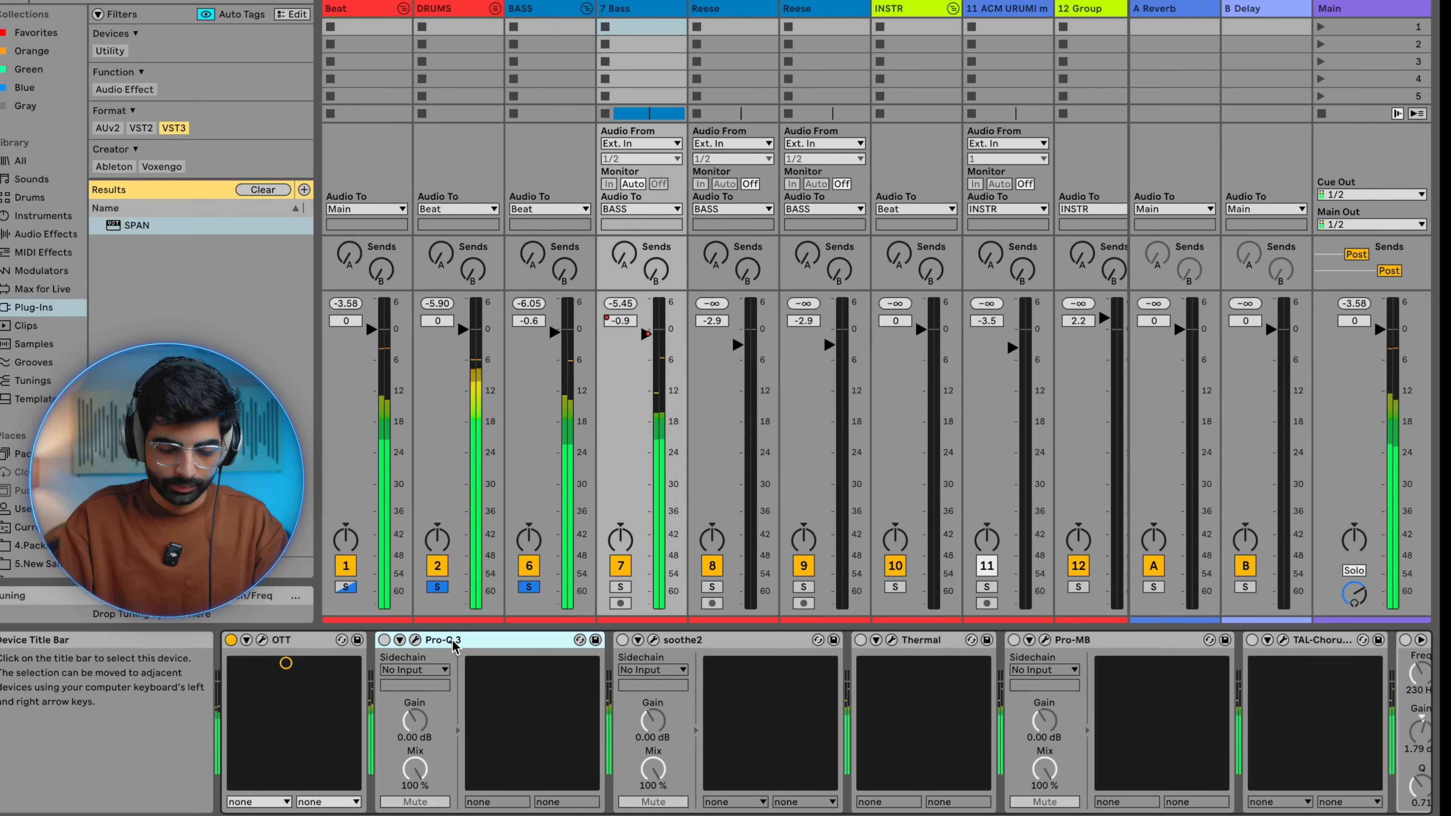
click(299, 642)
key(0)
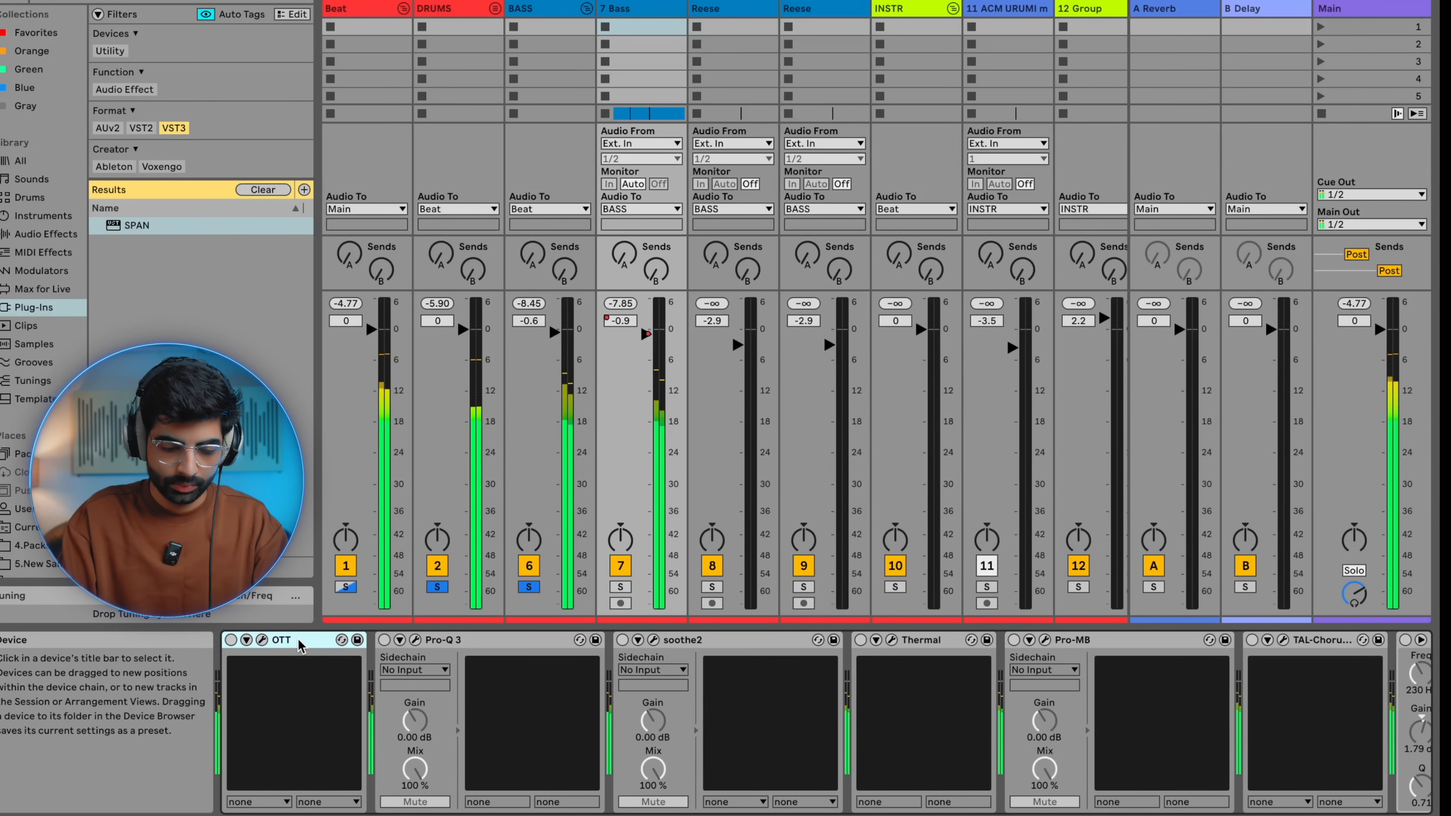
key(0)
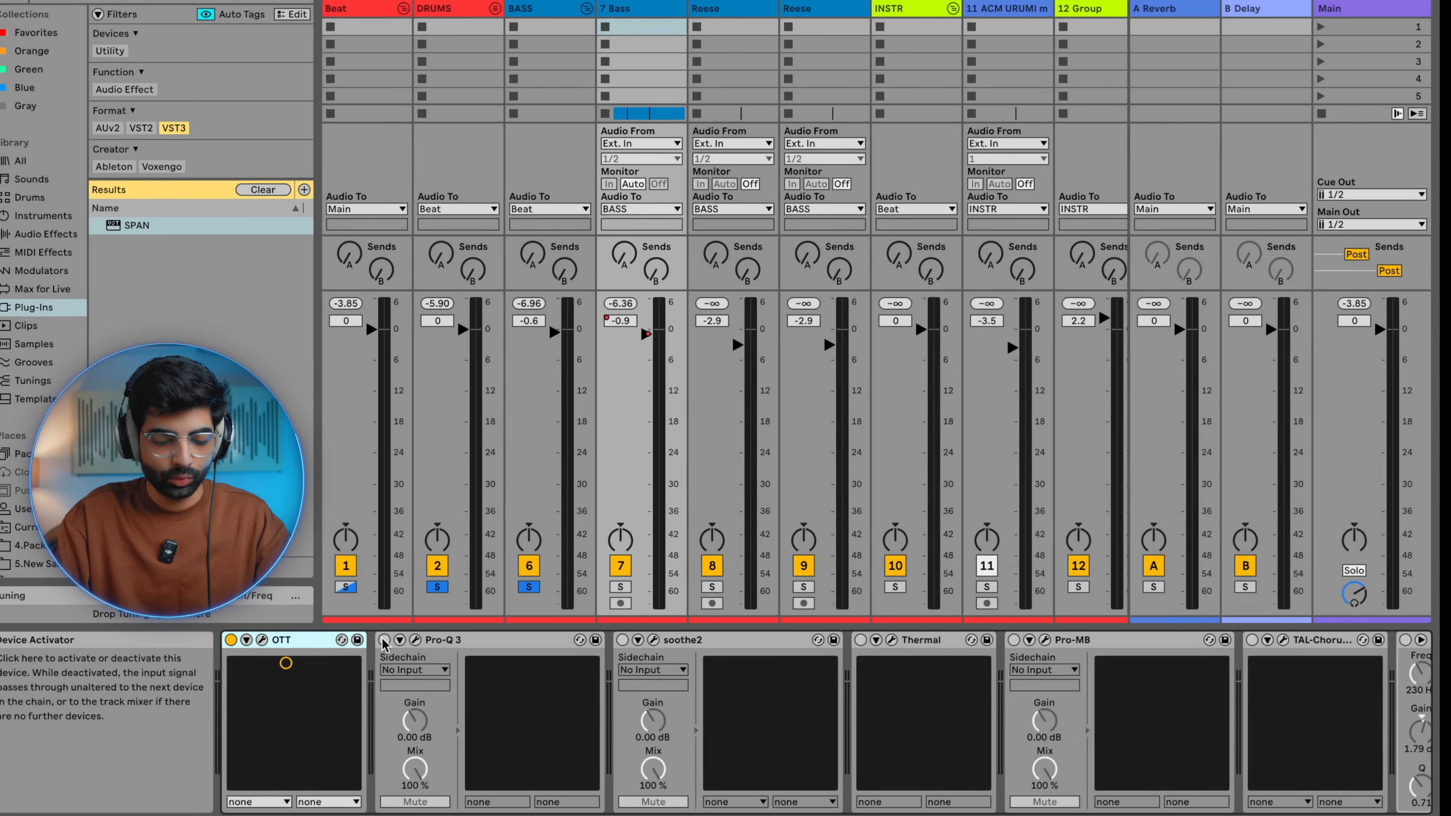
Open and activate Pro-Q 3 on the 7 Bass track, and select its 237.65 Hz dynamic bell band during playback
click(415, 640)
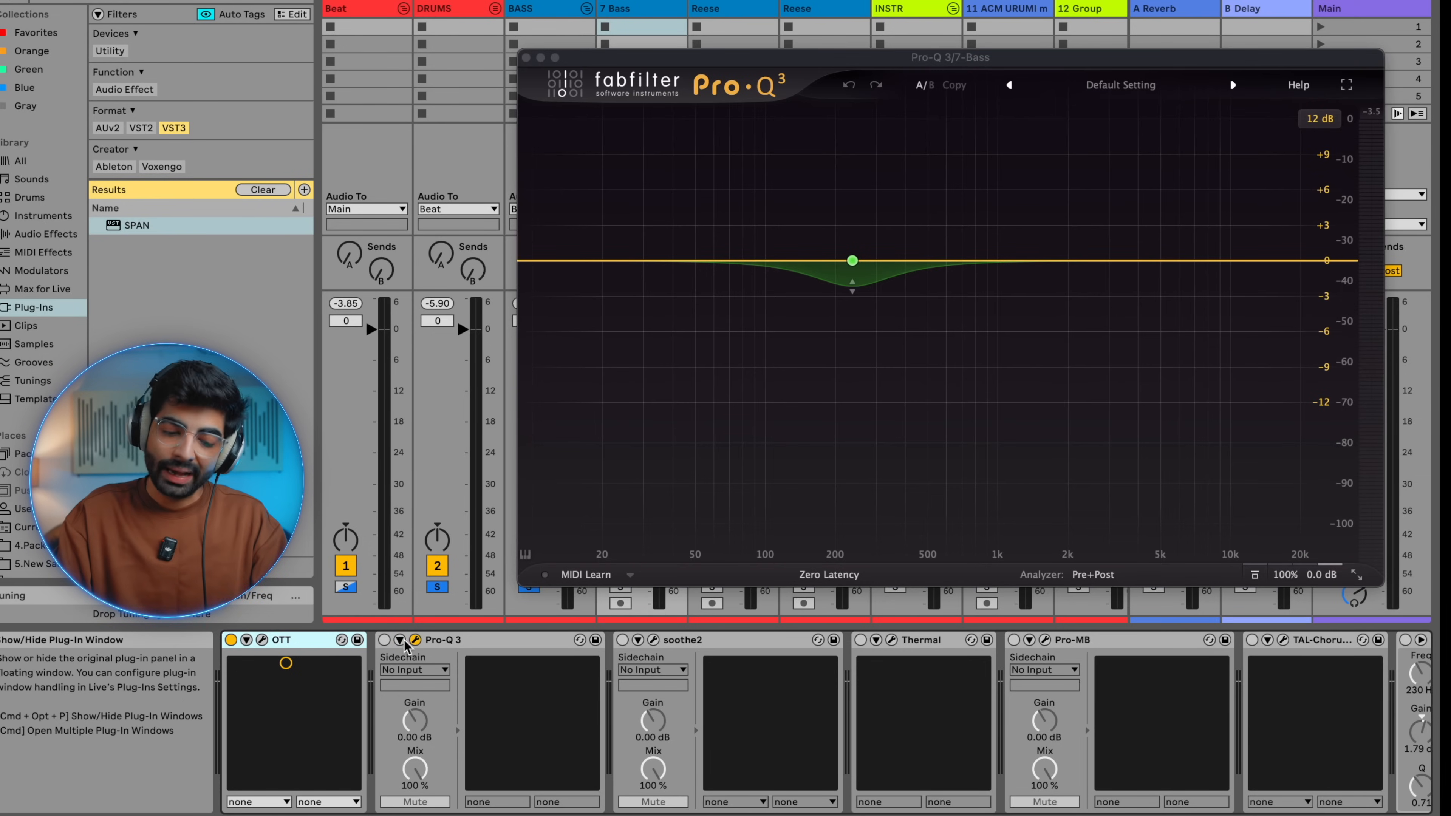
click(384, 640)
drag(797, 194, 912, 381)
key(space)
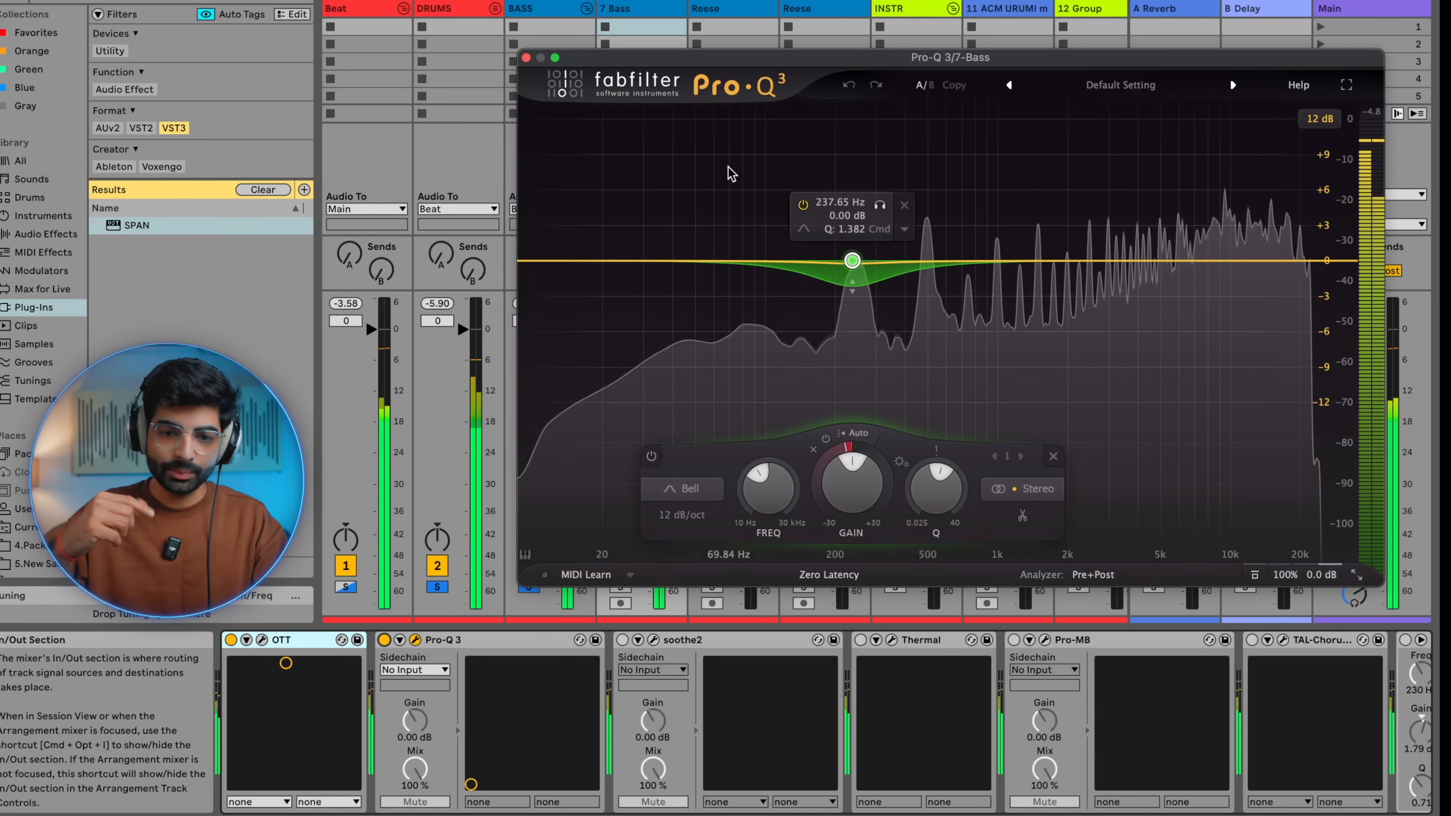
Activate and open soothe2 on the 7 Bass track, watch its resonance reduction during playback, and close its window
click(525, 58)
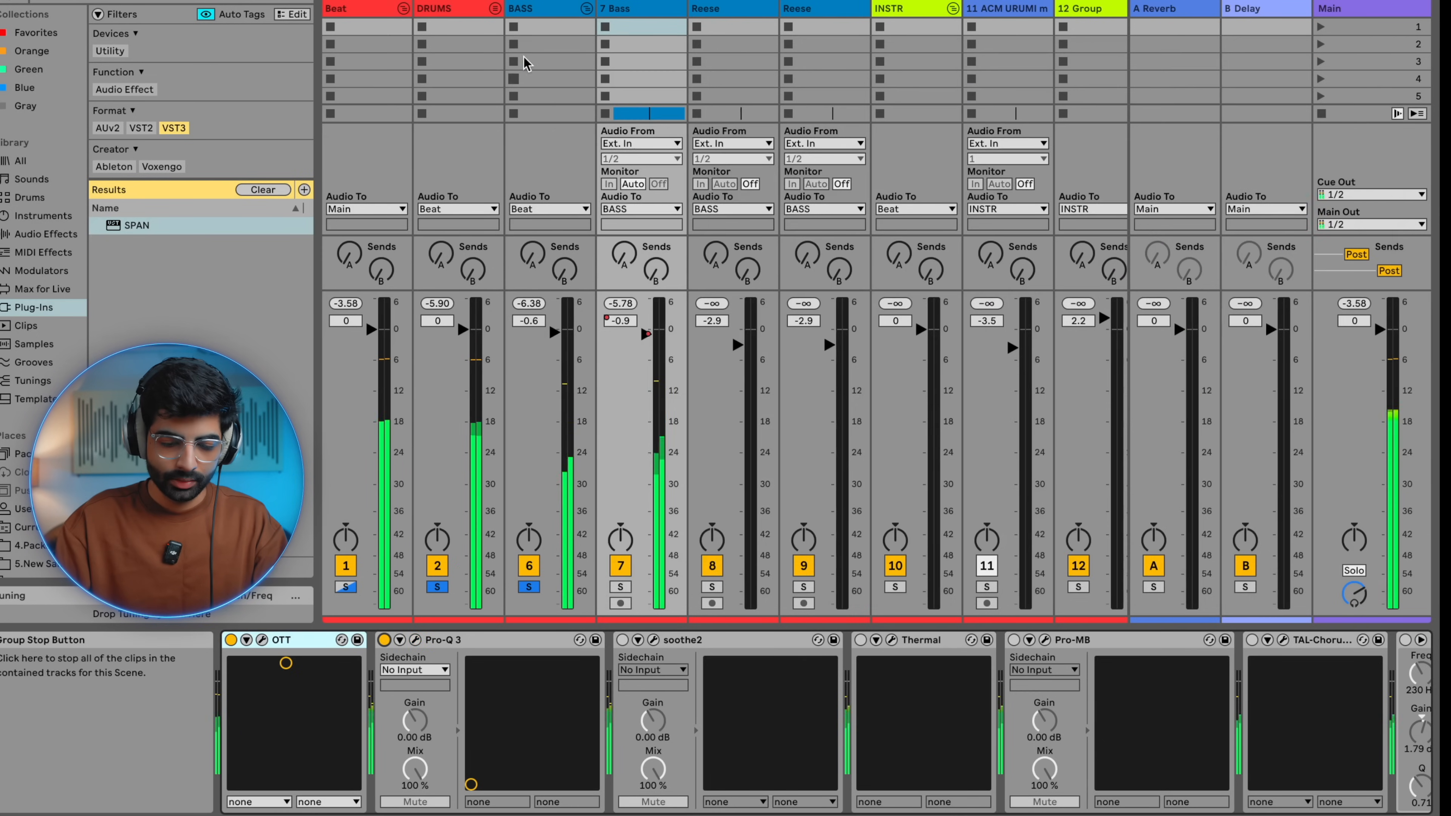
click(622, 640)
click(653, 640)
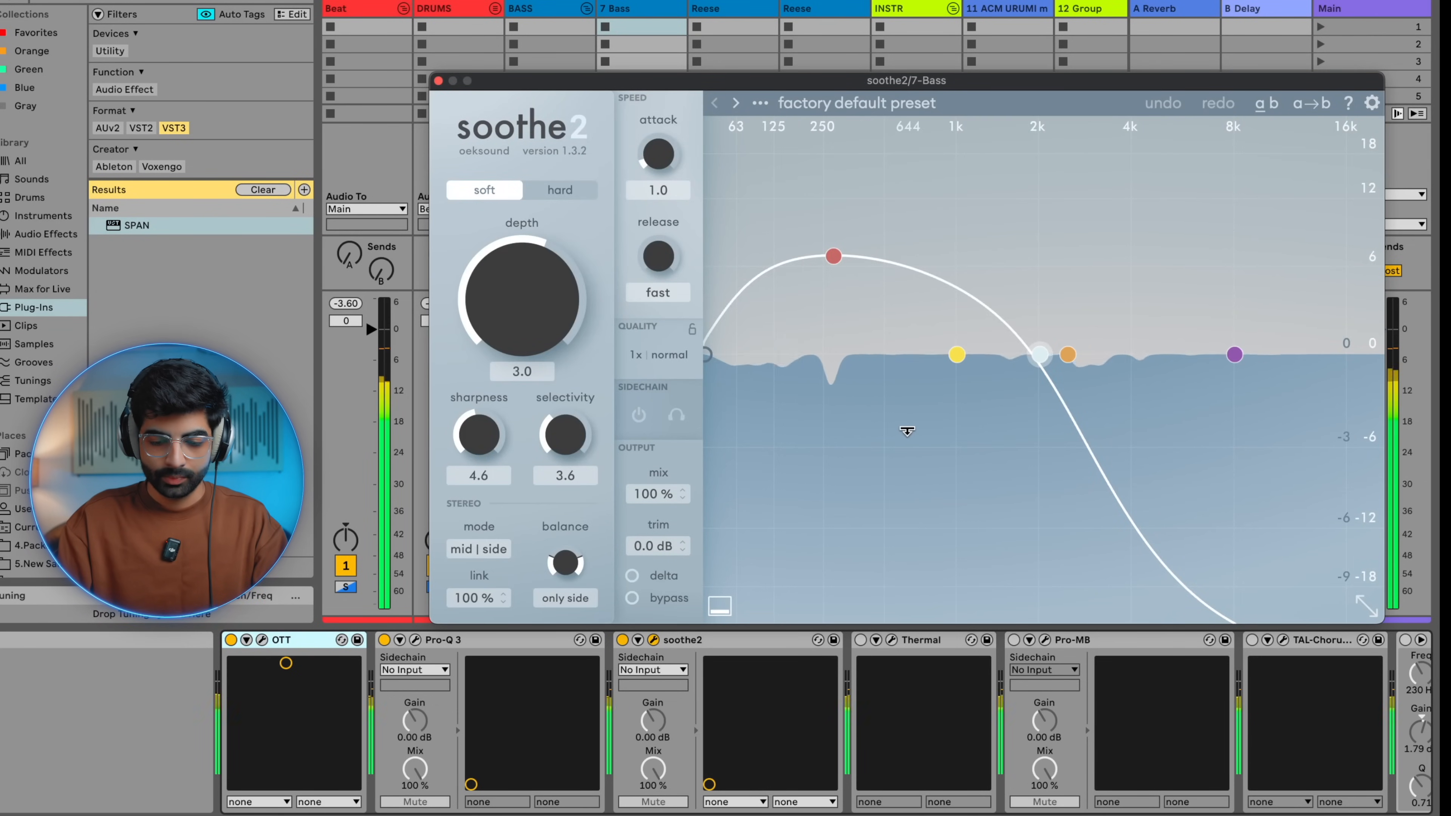
key(space)
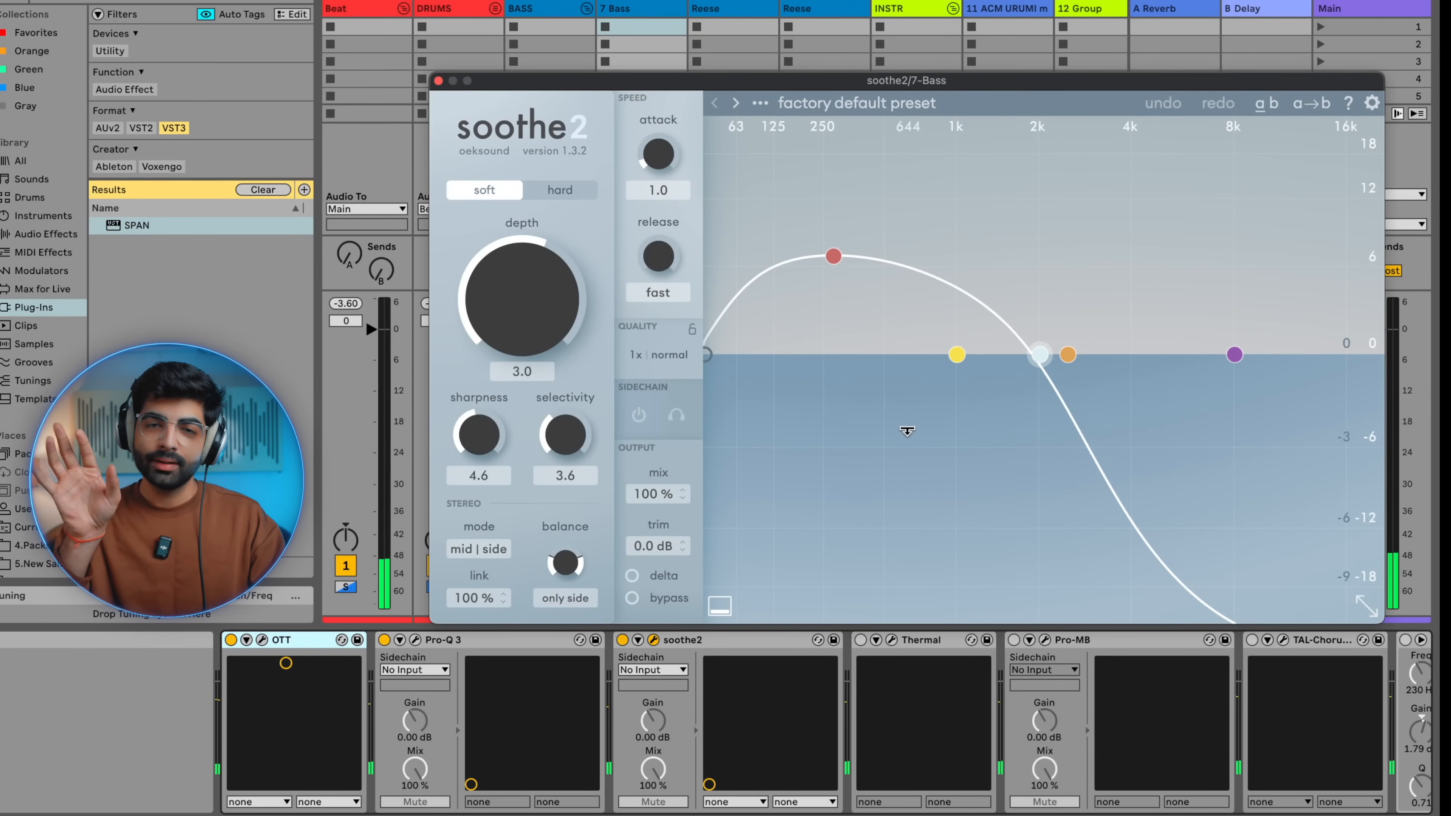
key(space)
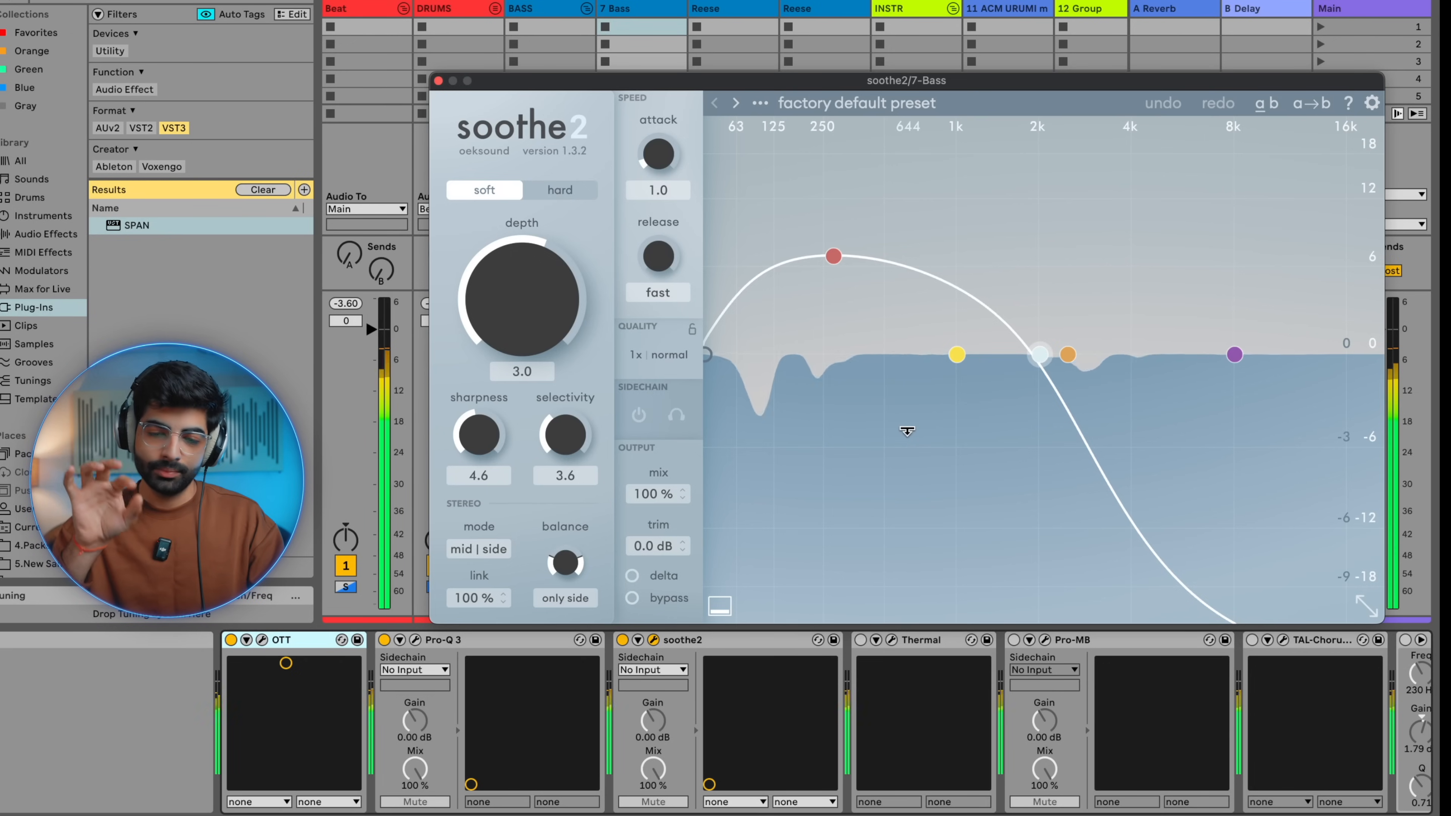
key(space)
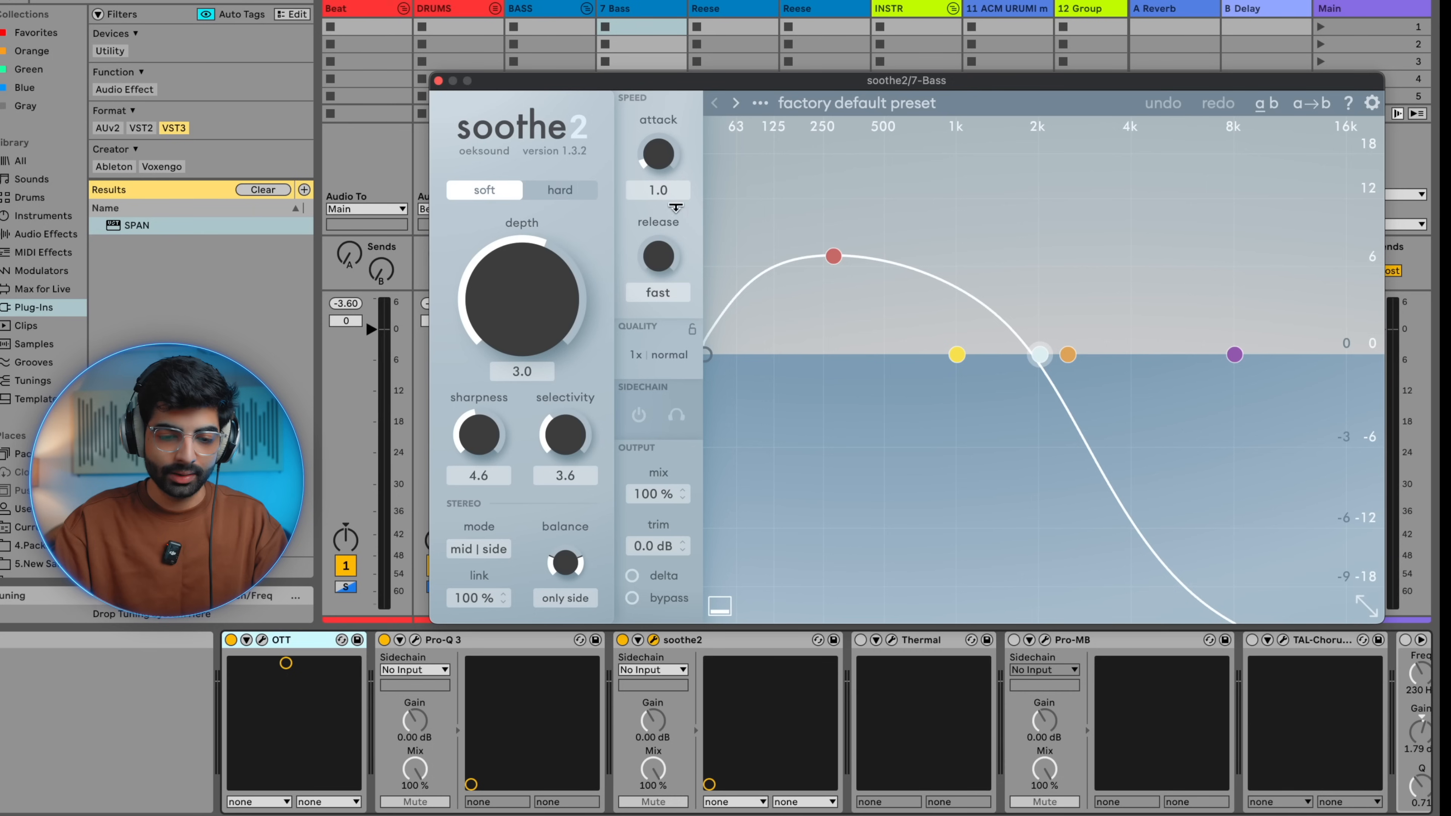
key(space)
click(439, 81)
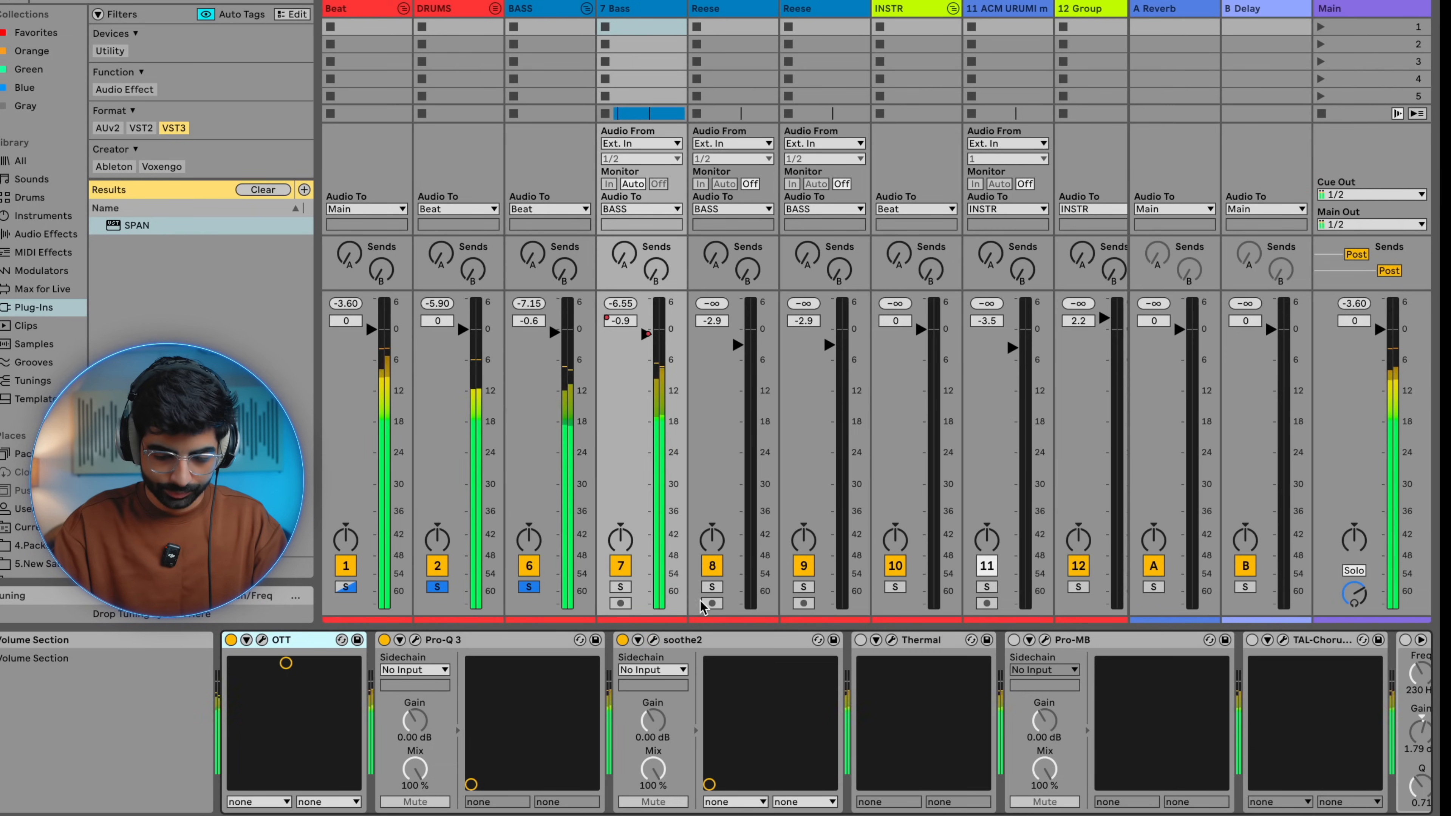
Activate and open Thermal on the 7 Bass track, view its REJUVENATOR preset in the Bass presets, and close its window
click(860, 640)
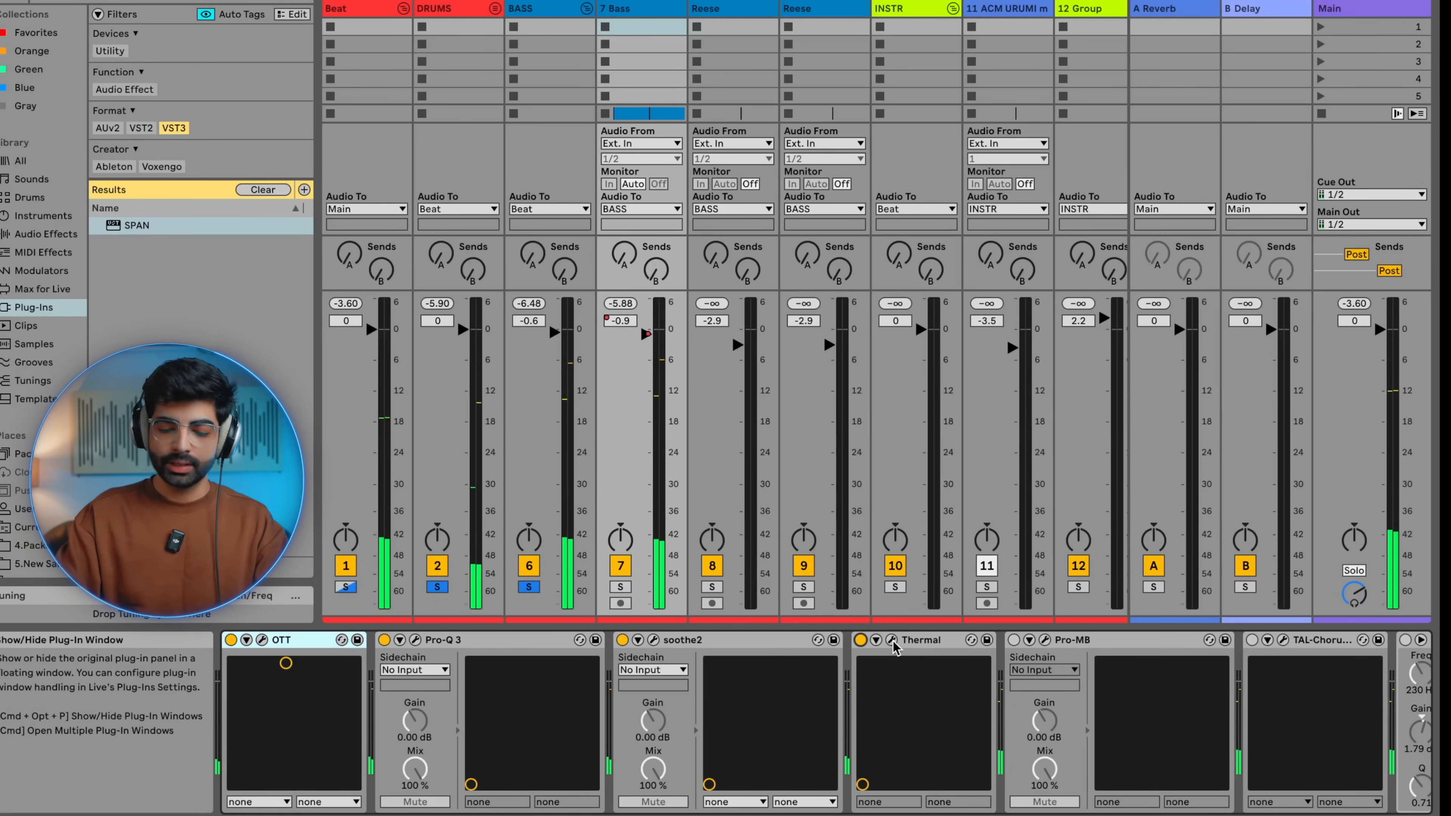
click(893, 640)
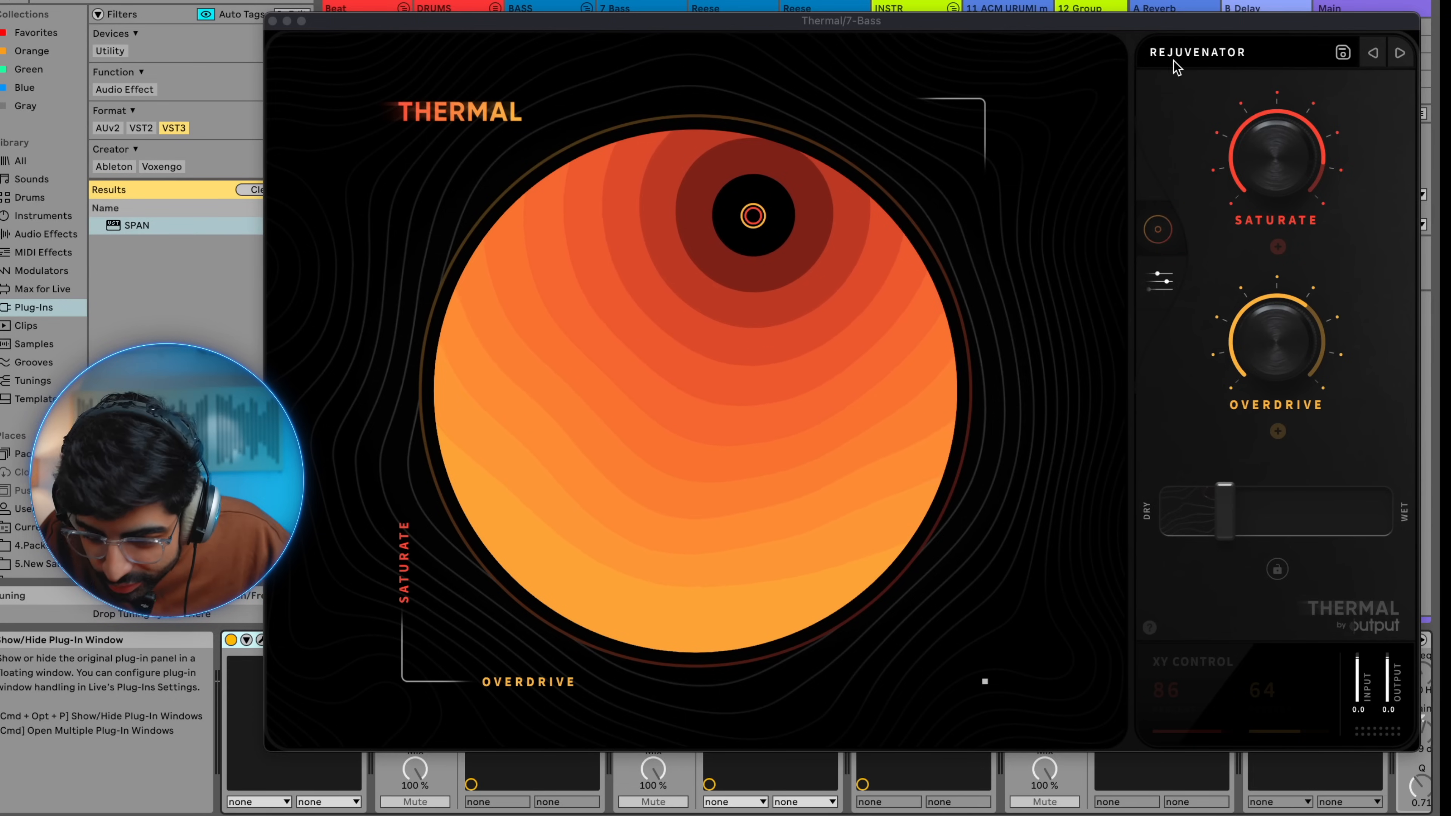
click(1232, 62)
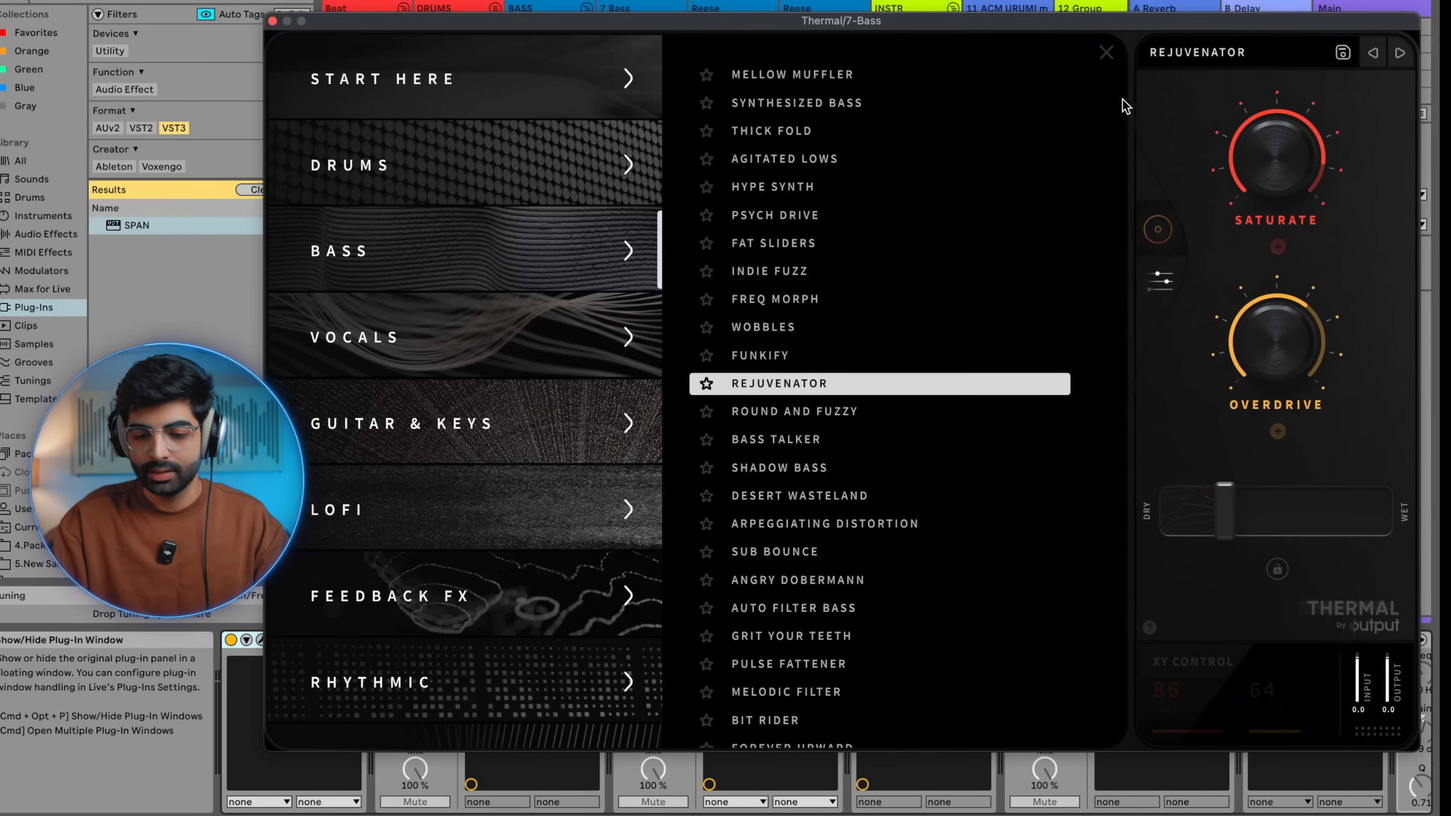
click(1106, 53)
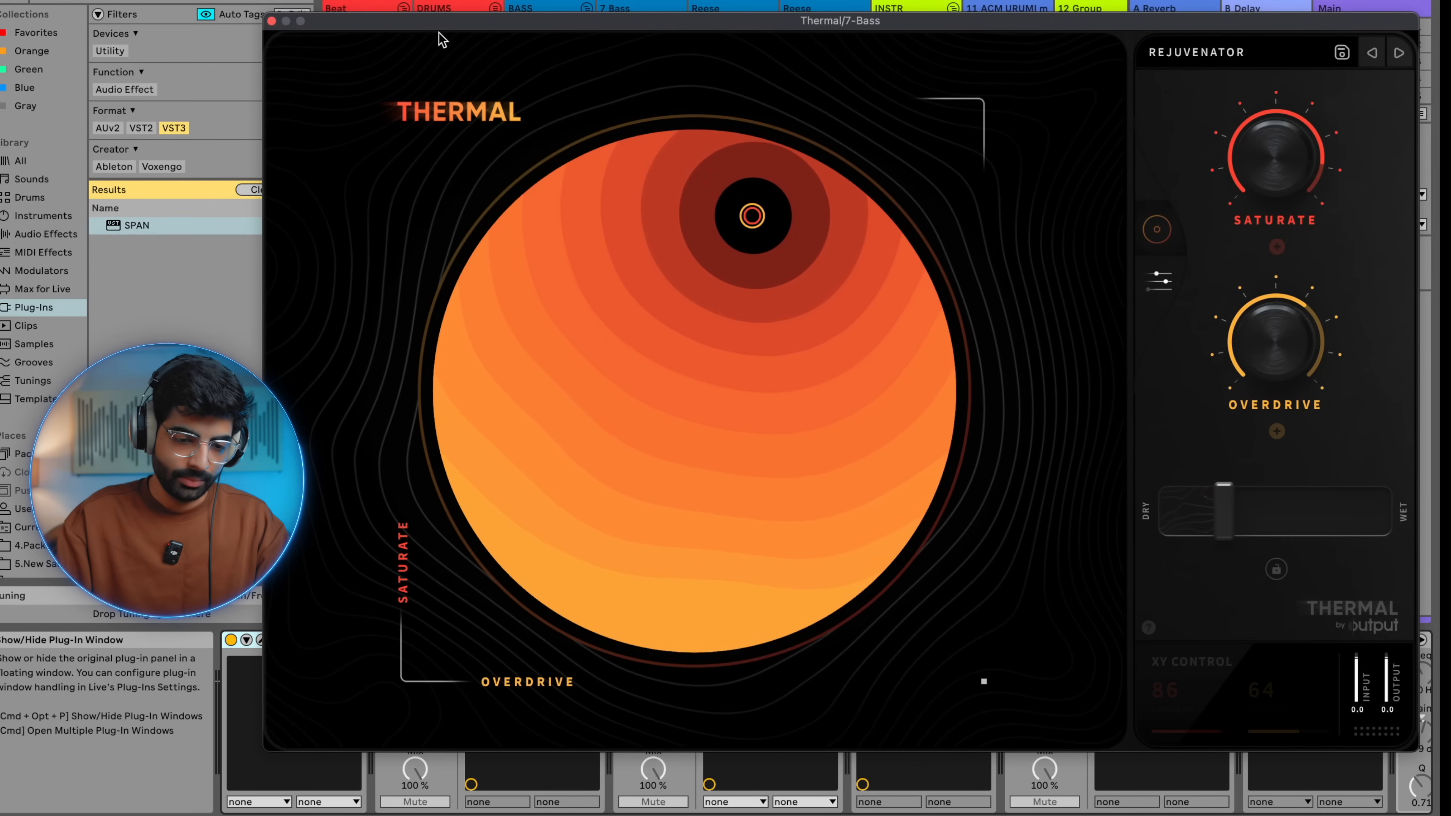
click(271, 21)
Compare the bass sound and peak level with Thermal off and on, leaving Thermal active
click(949, 648)
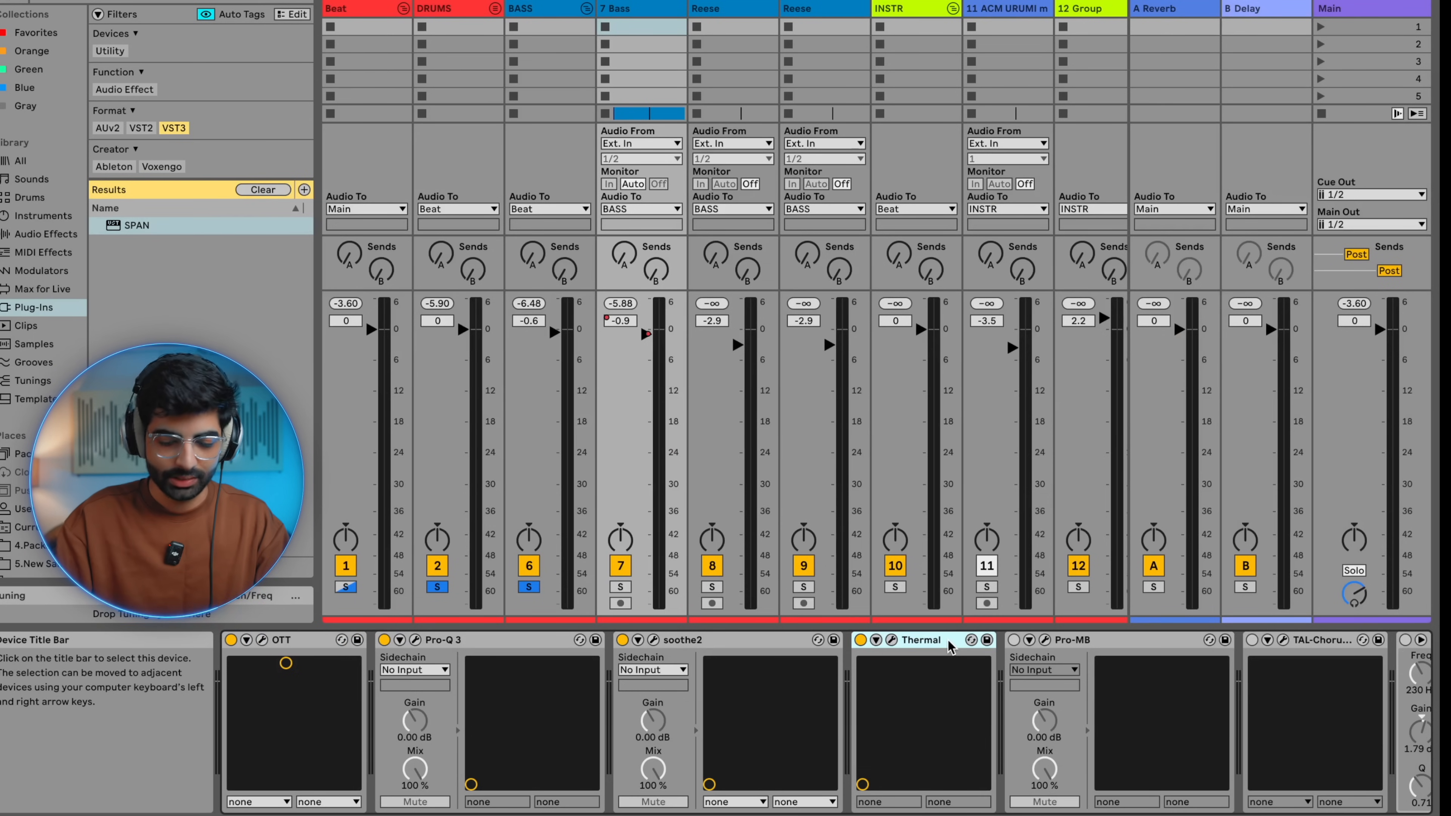
key(space)
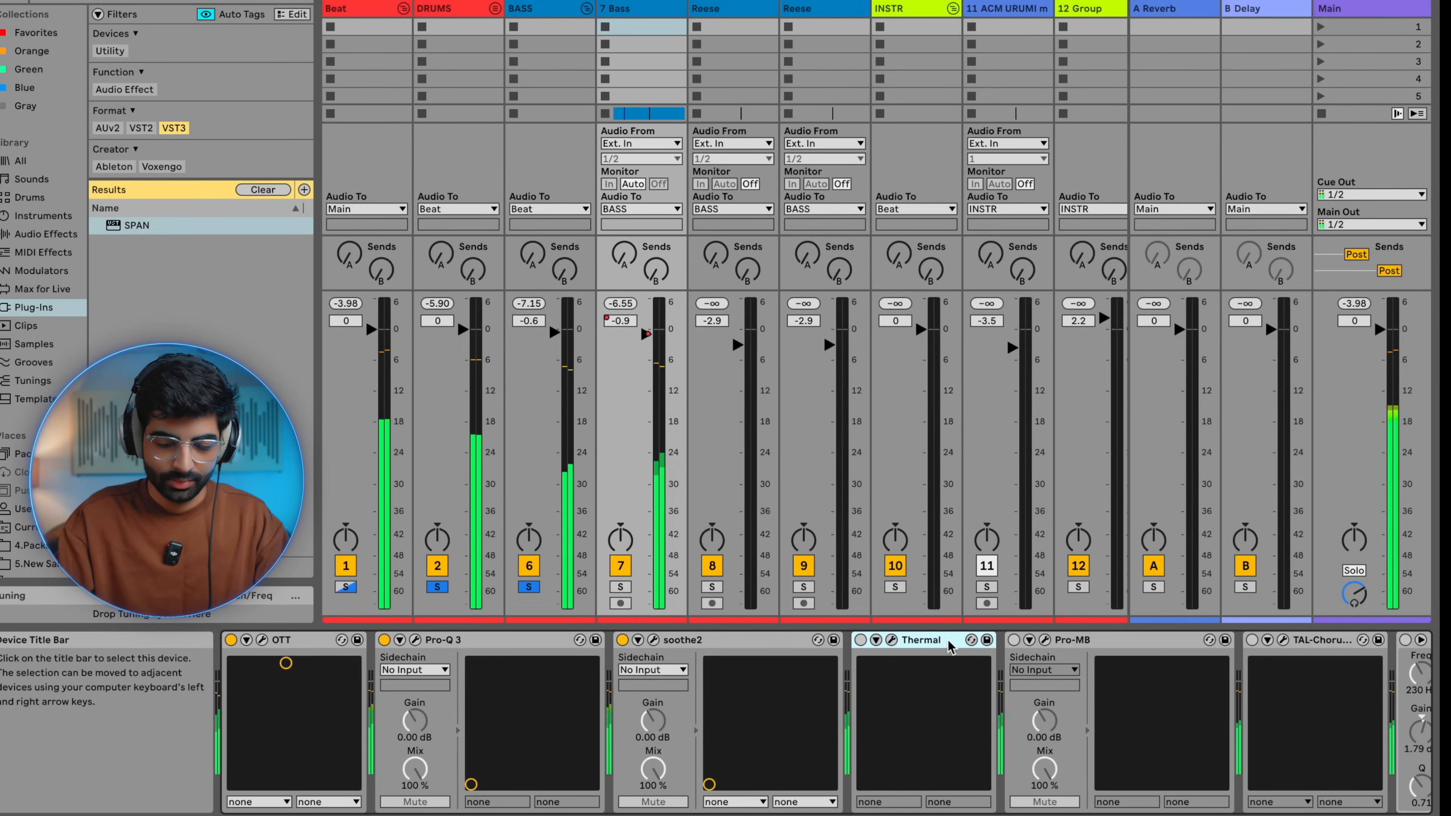
key(0)
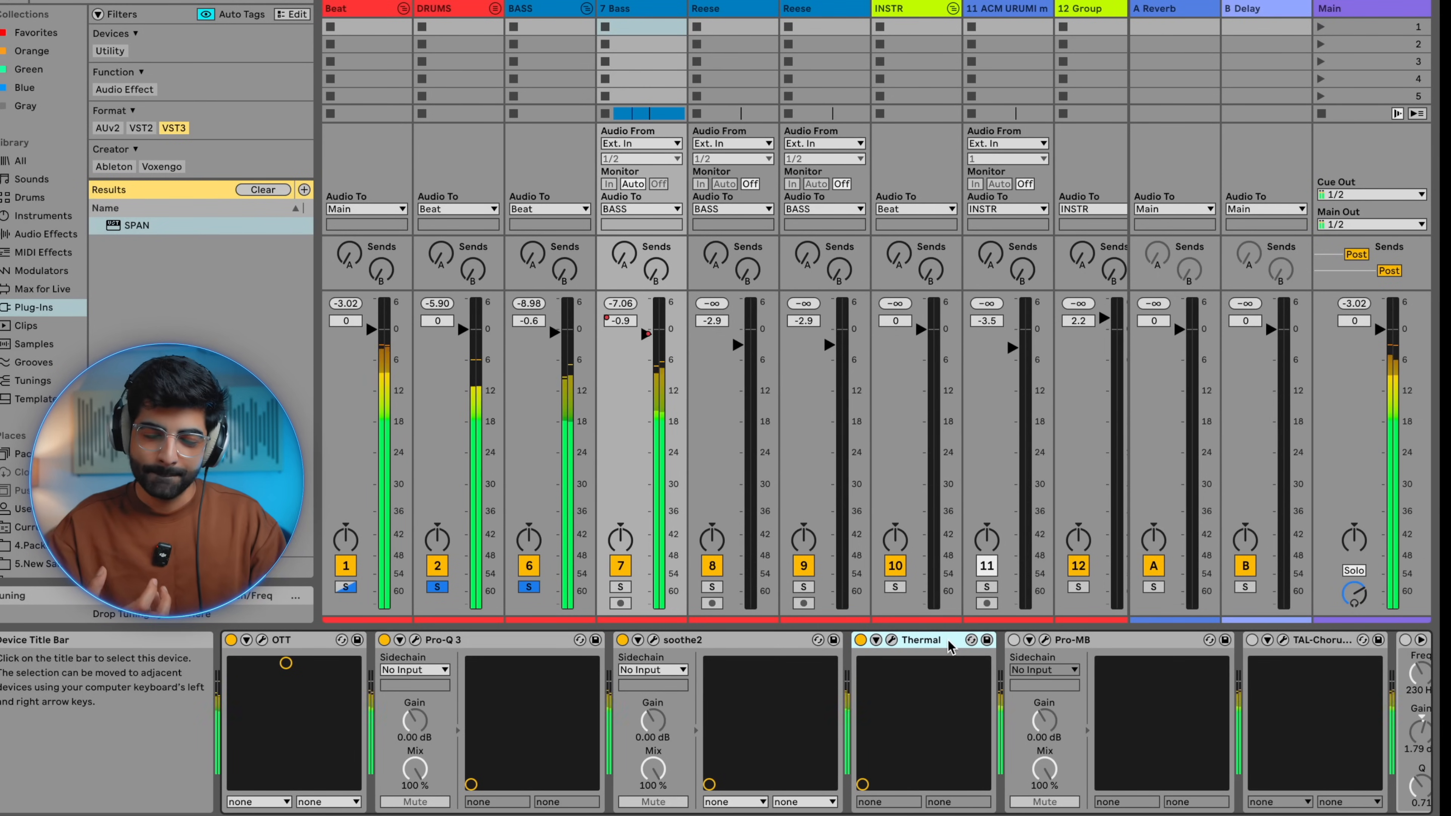
Activate and open Pro-MB on the 7 Bass track, watch its upper band compress during playback, and close its window
scroll(948, 645, right, 3)
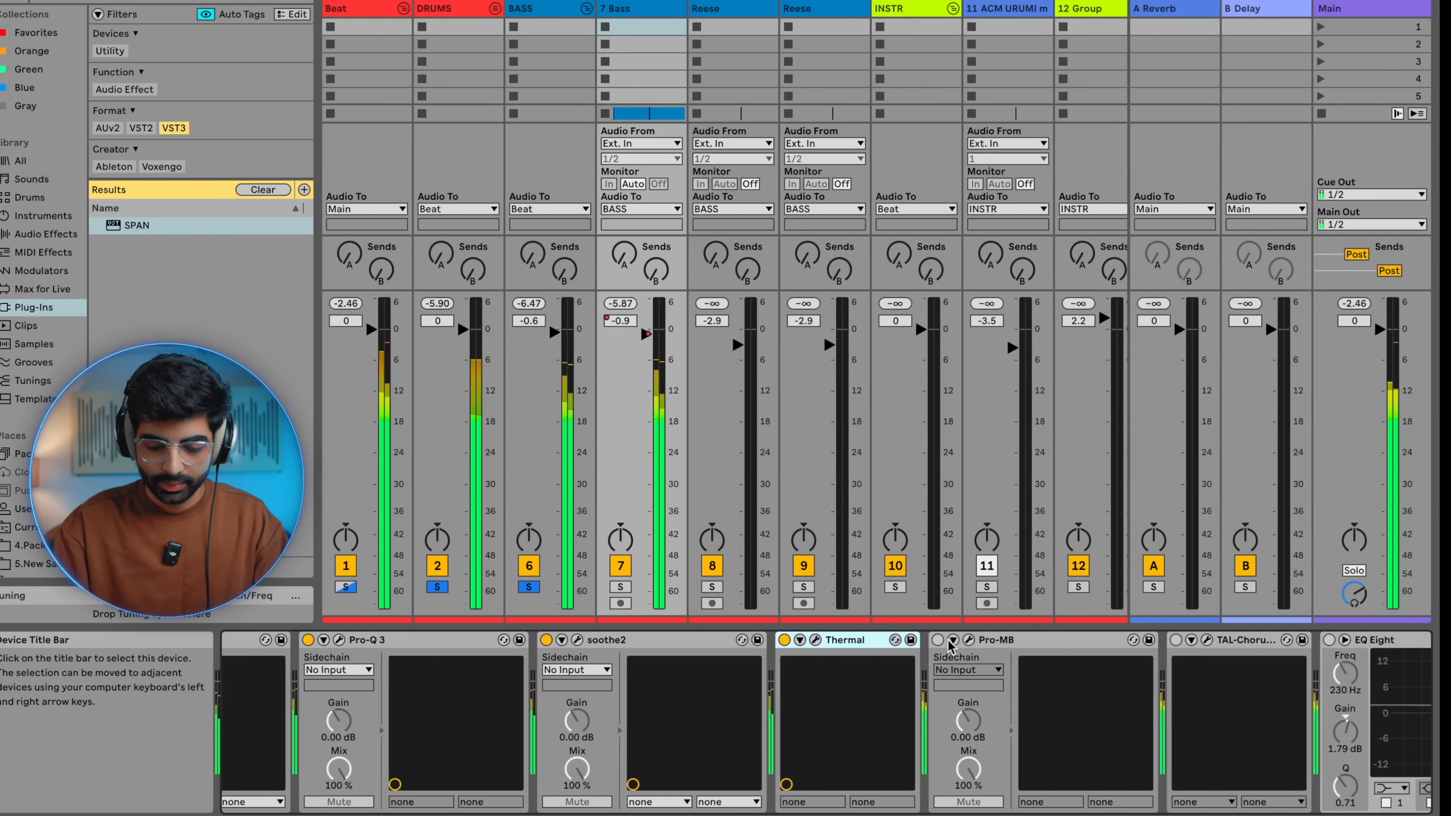
scroll(908, 647, right, 1)
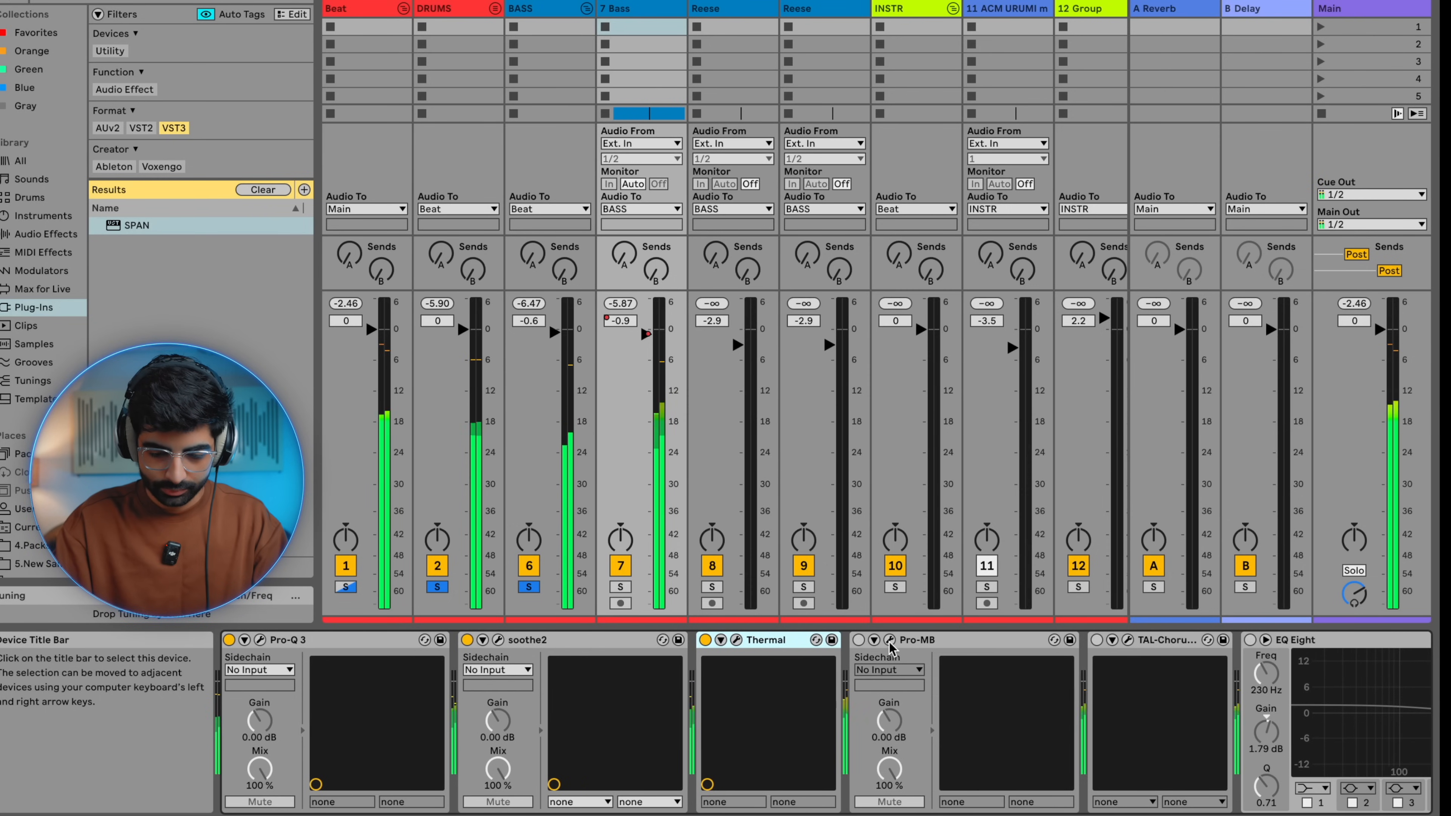
click(889, 640)
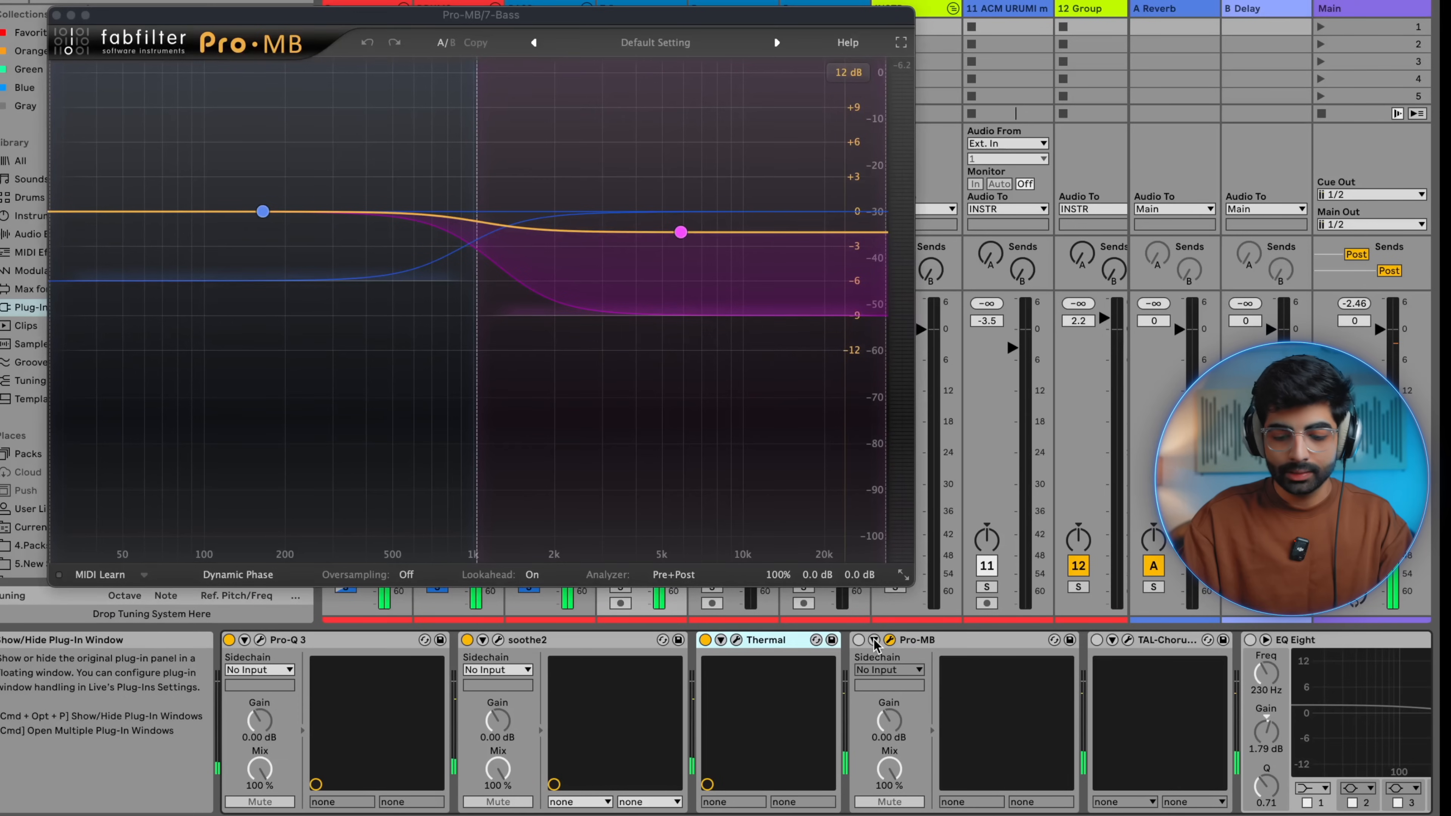
click(858, 640)
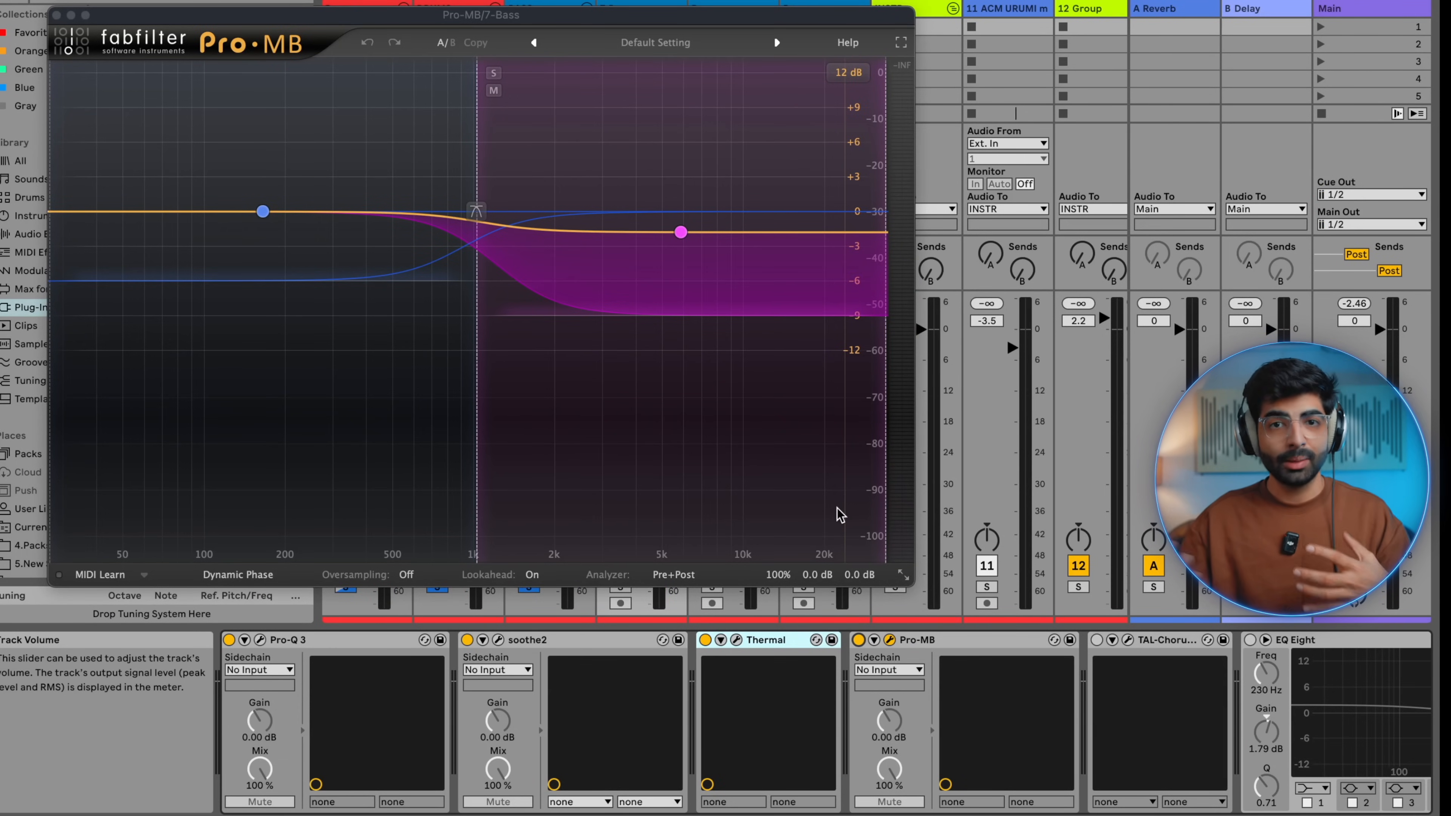
key(space)
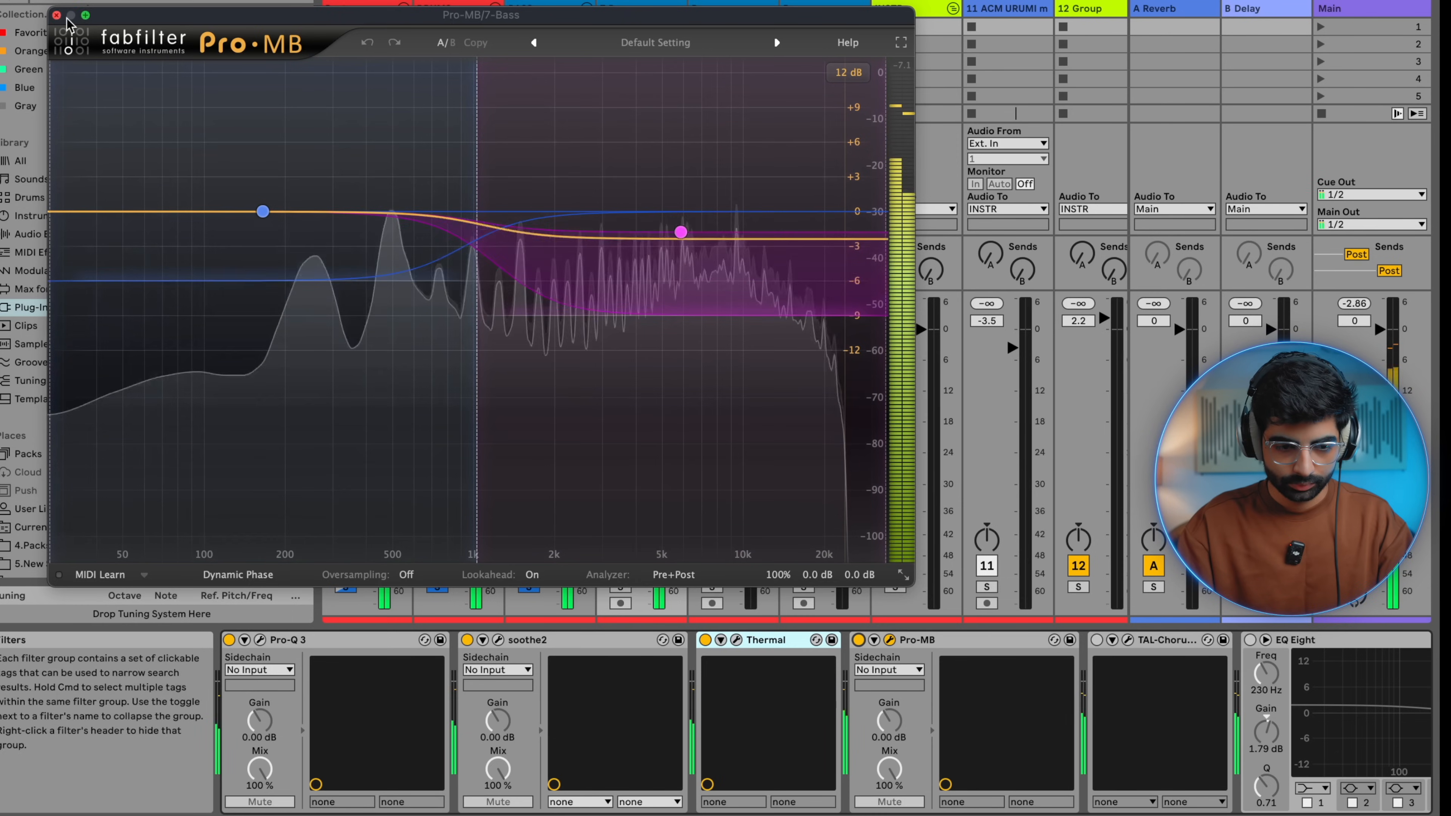
click(57, 15)
Activate and open TAL-Chorus-LX on the 7 Bass track and listen to the chorused bass with the drums
scroll(816, 639, right, 3)
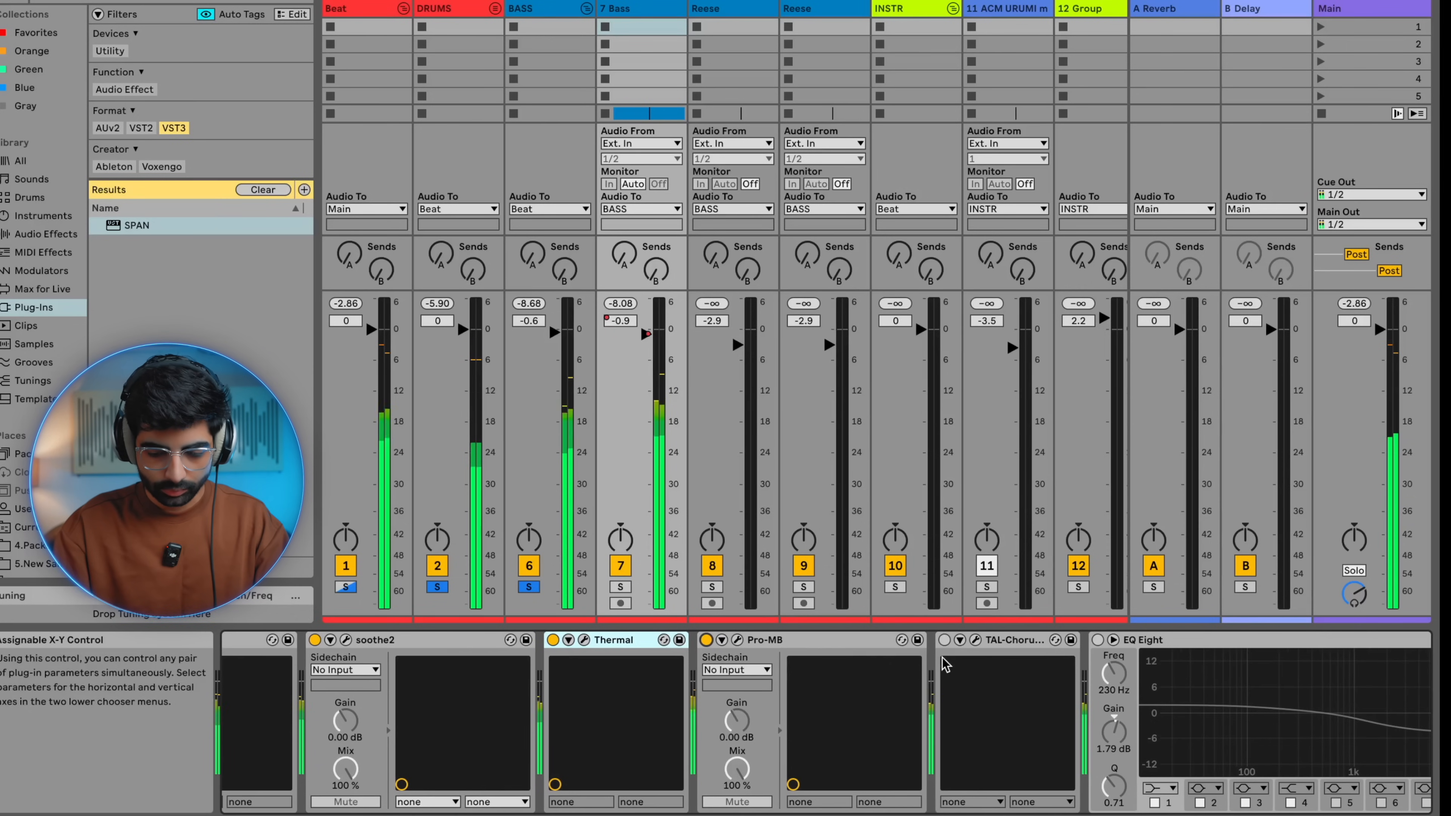
key(space)
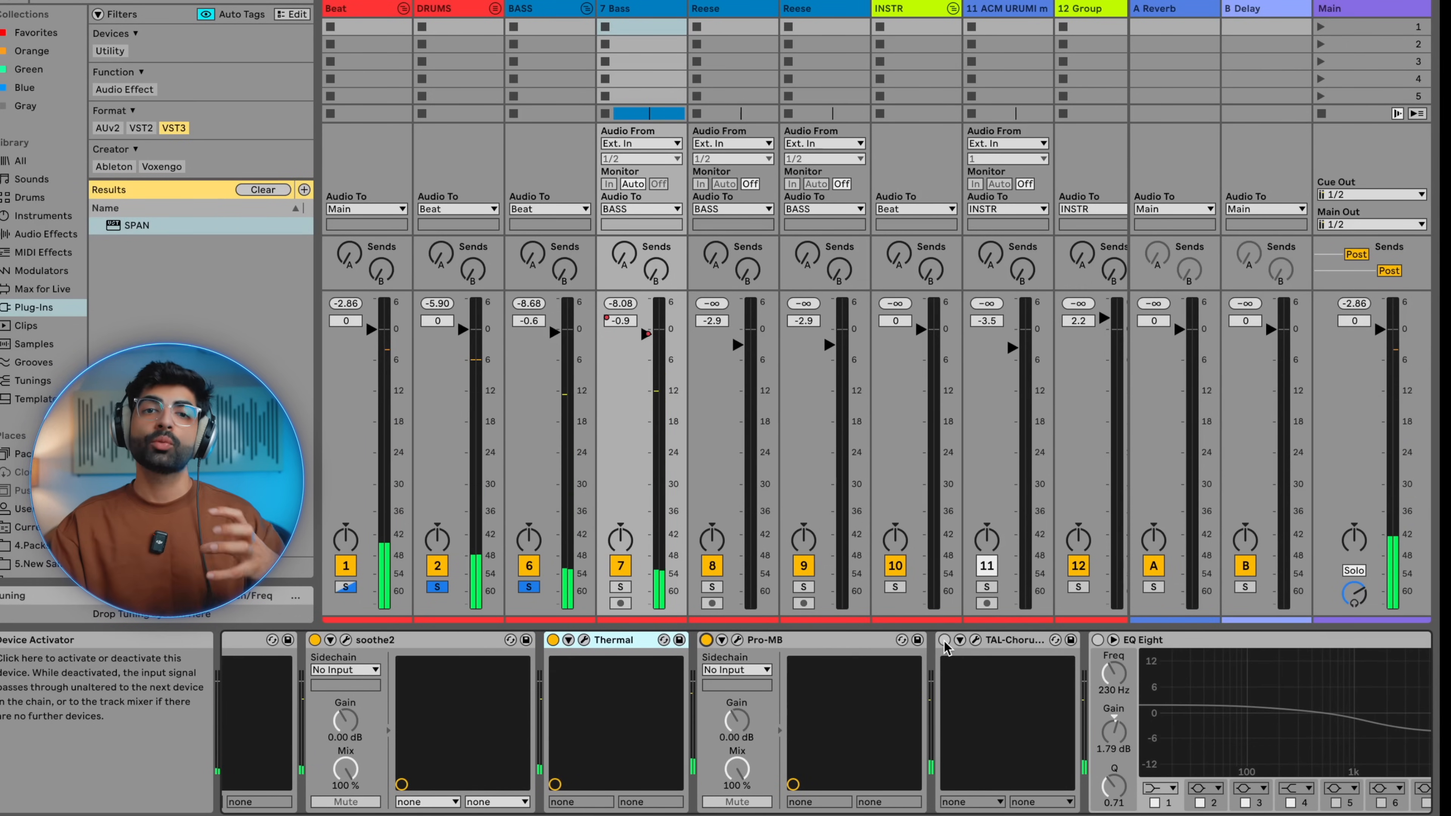
click(944, 640)
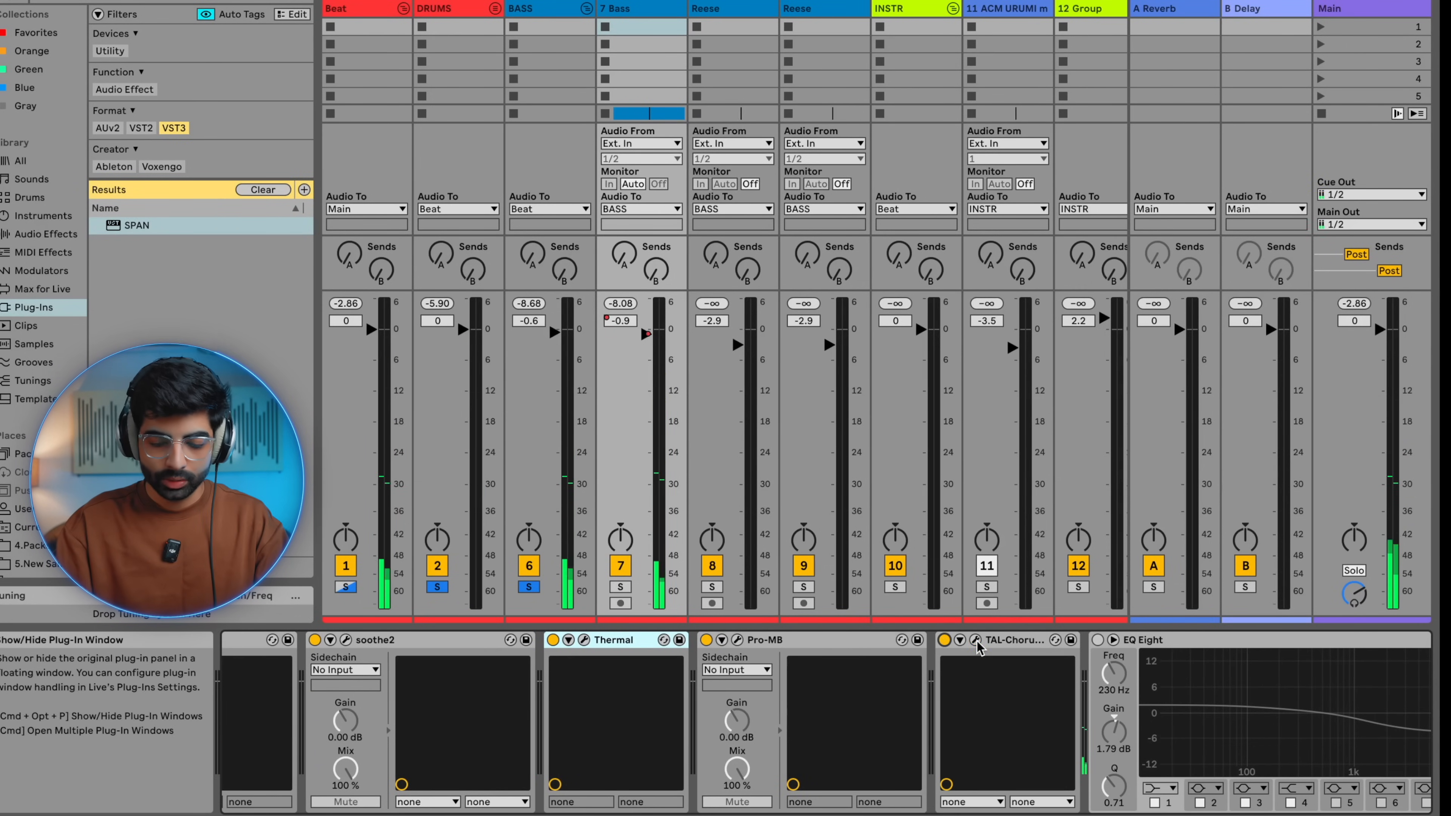
click(975, 640)
key(space)
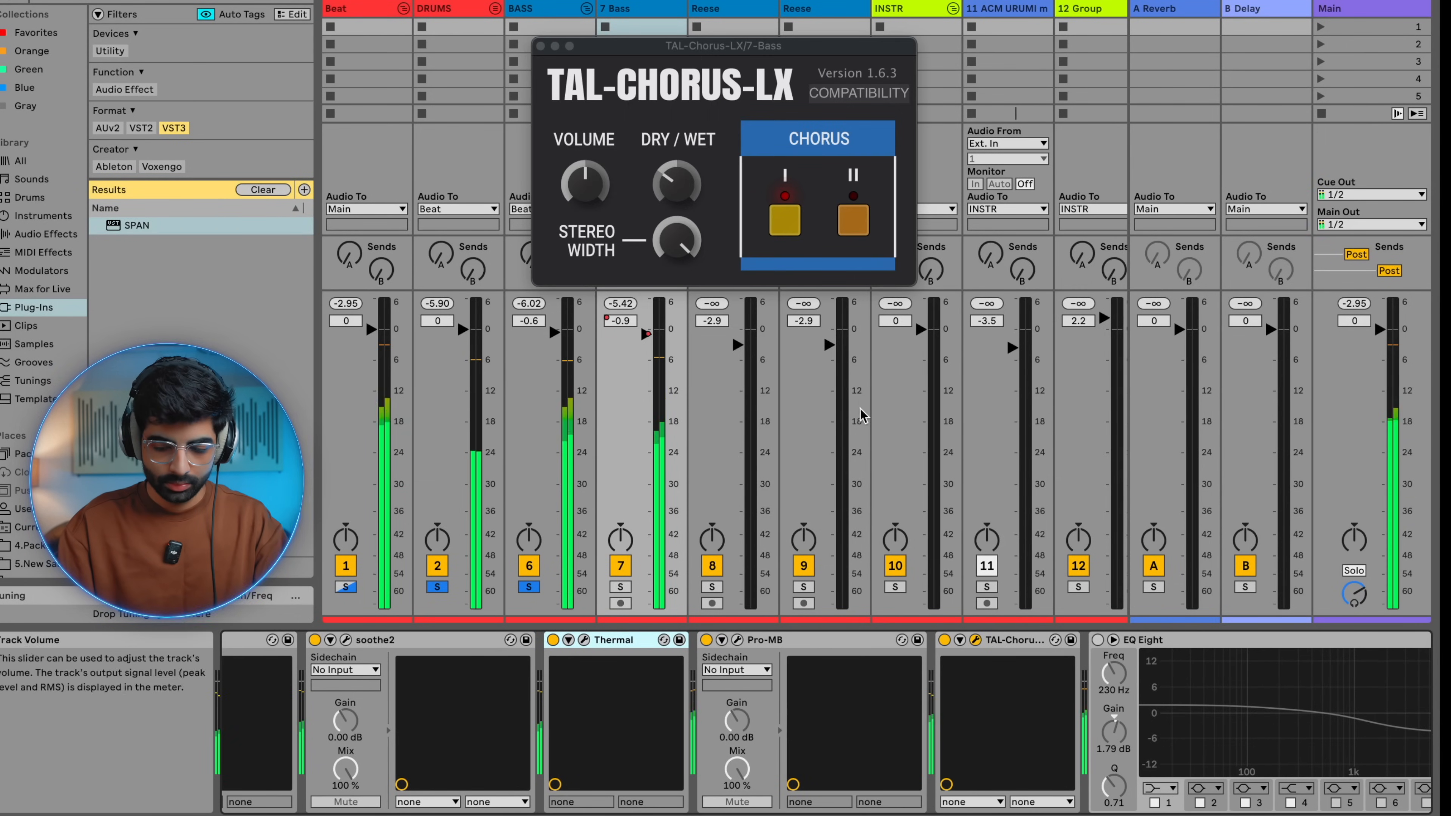
Activate the last EQ Eight on the 7 Bass track, with its 156 Hz low cut, and listen to the bass during playback
scroll(934, 688, right, 3)
scroll(934, 692, right, 5)
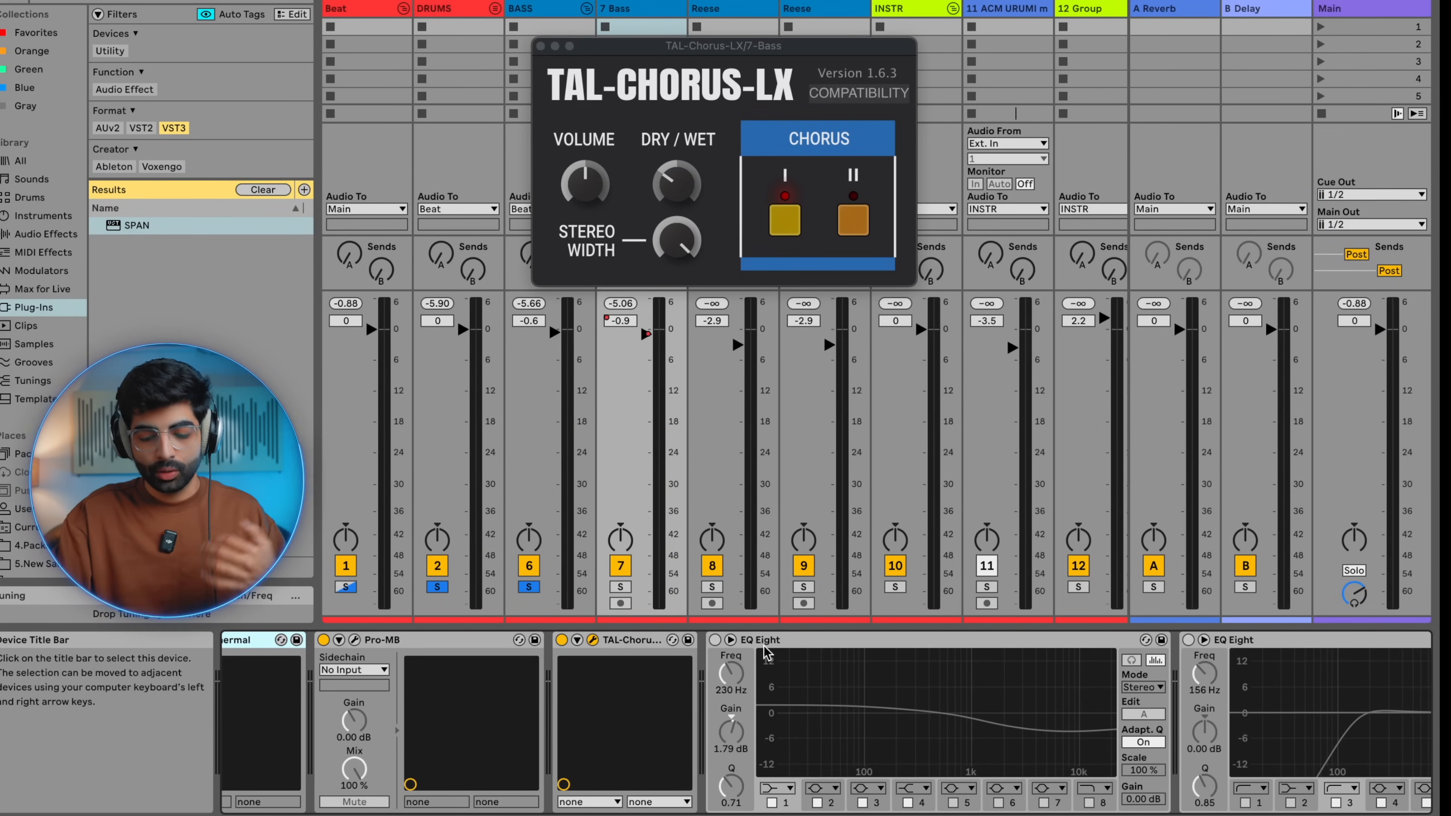
scroll(868, 719, right, 3)
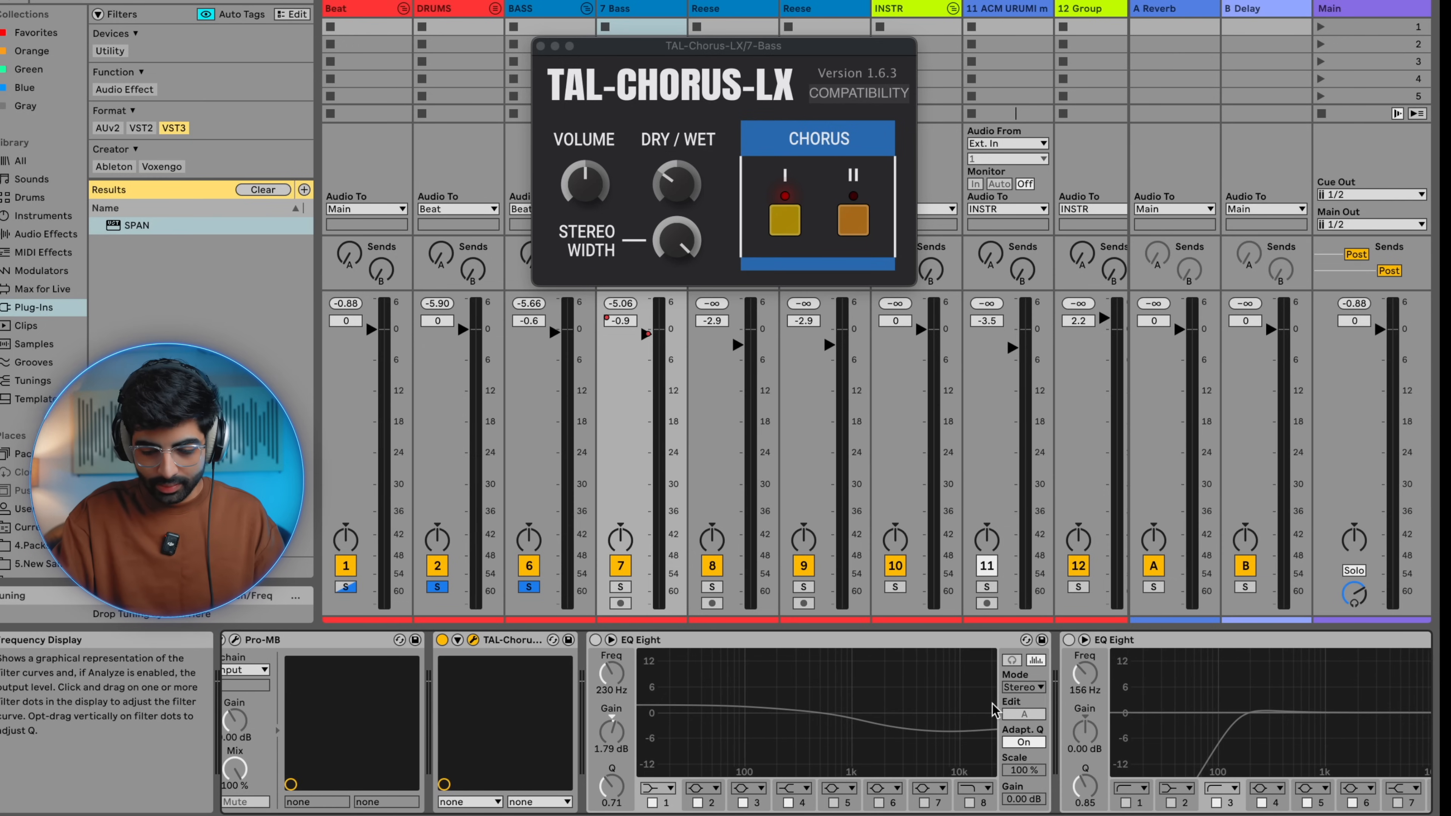
click(1069, 640)
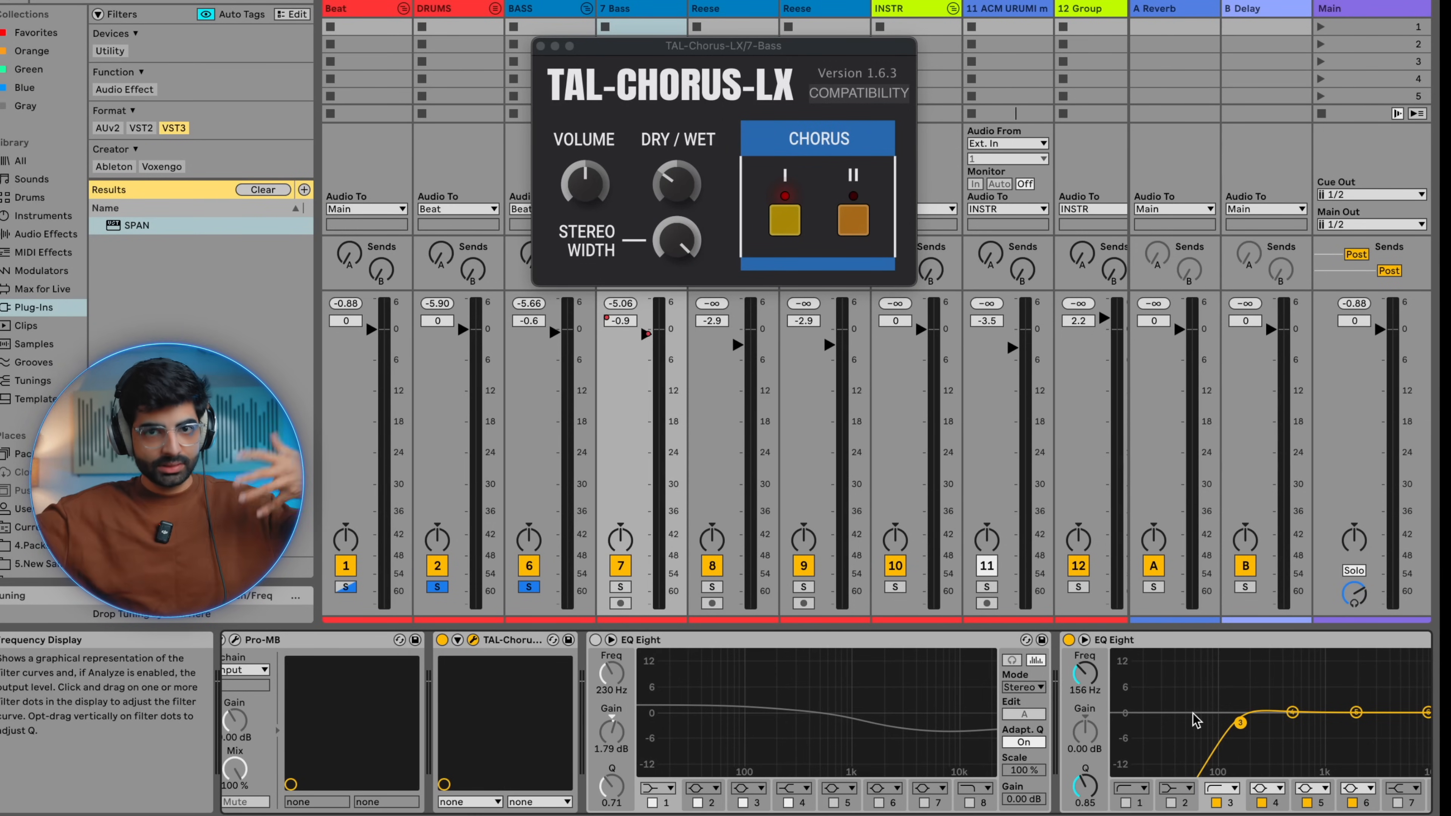
key(space)
scroll(1195, 720, right, 3)
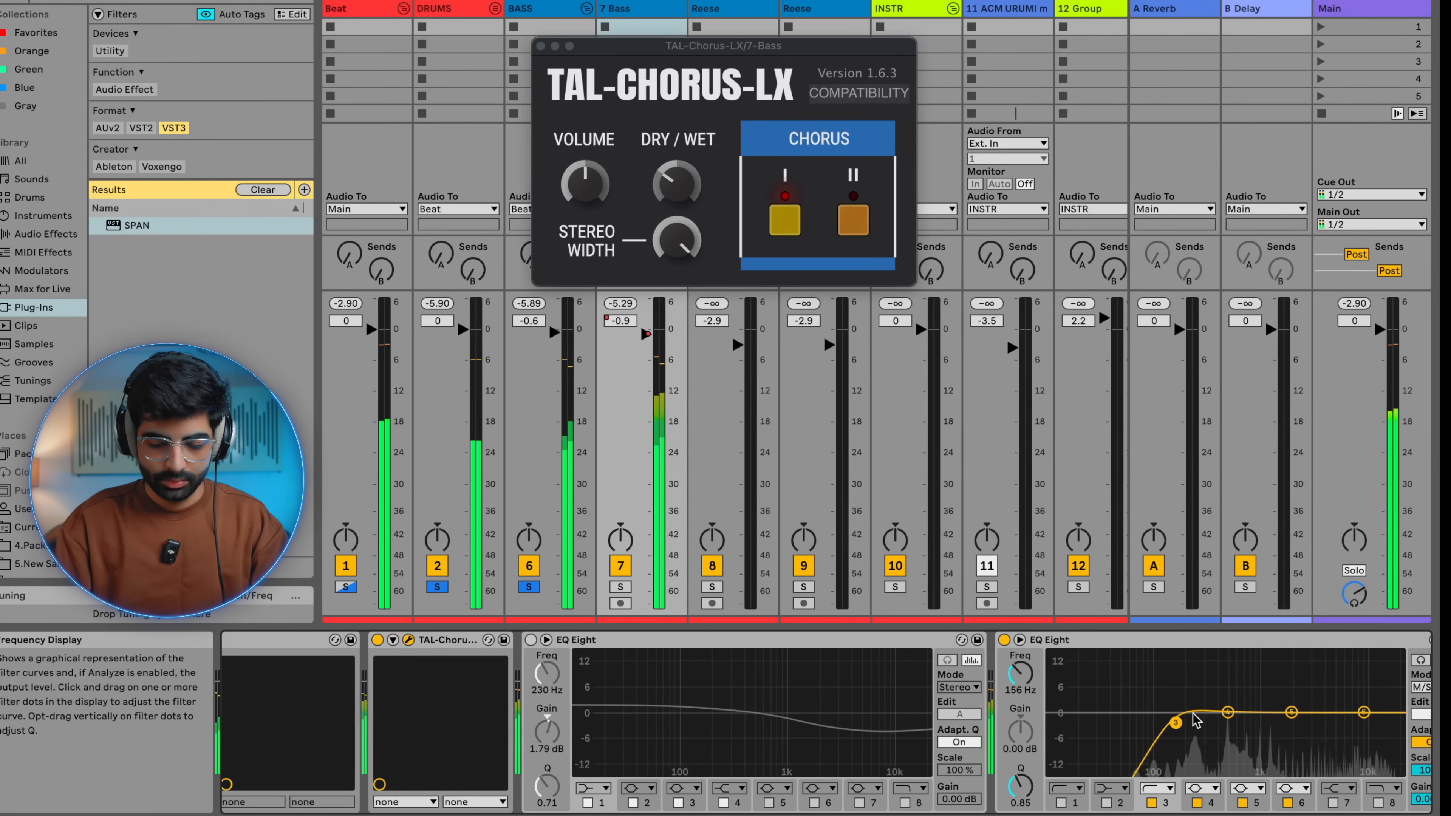
scroll(1195, 720, left, 3)
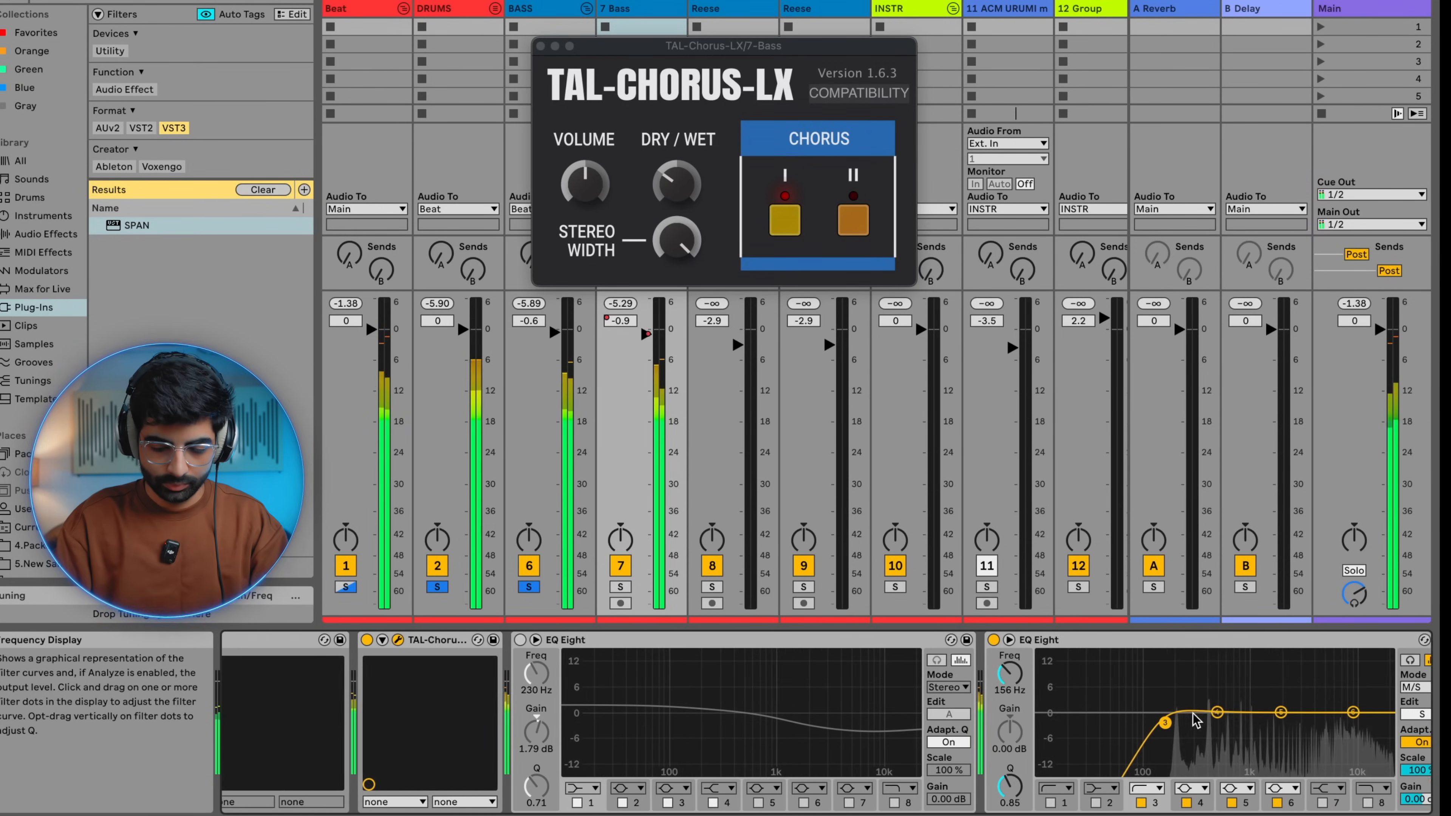
scroll(1195, 722, left, 1)
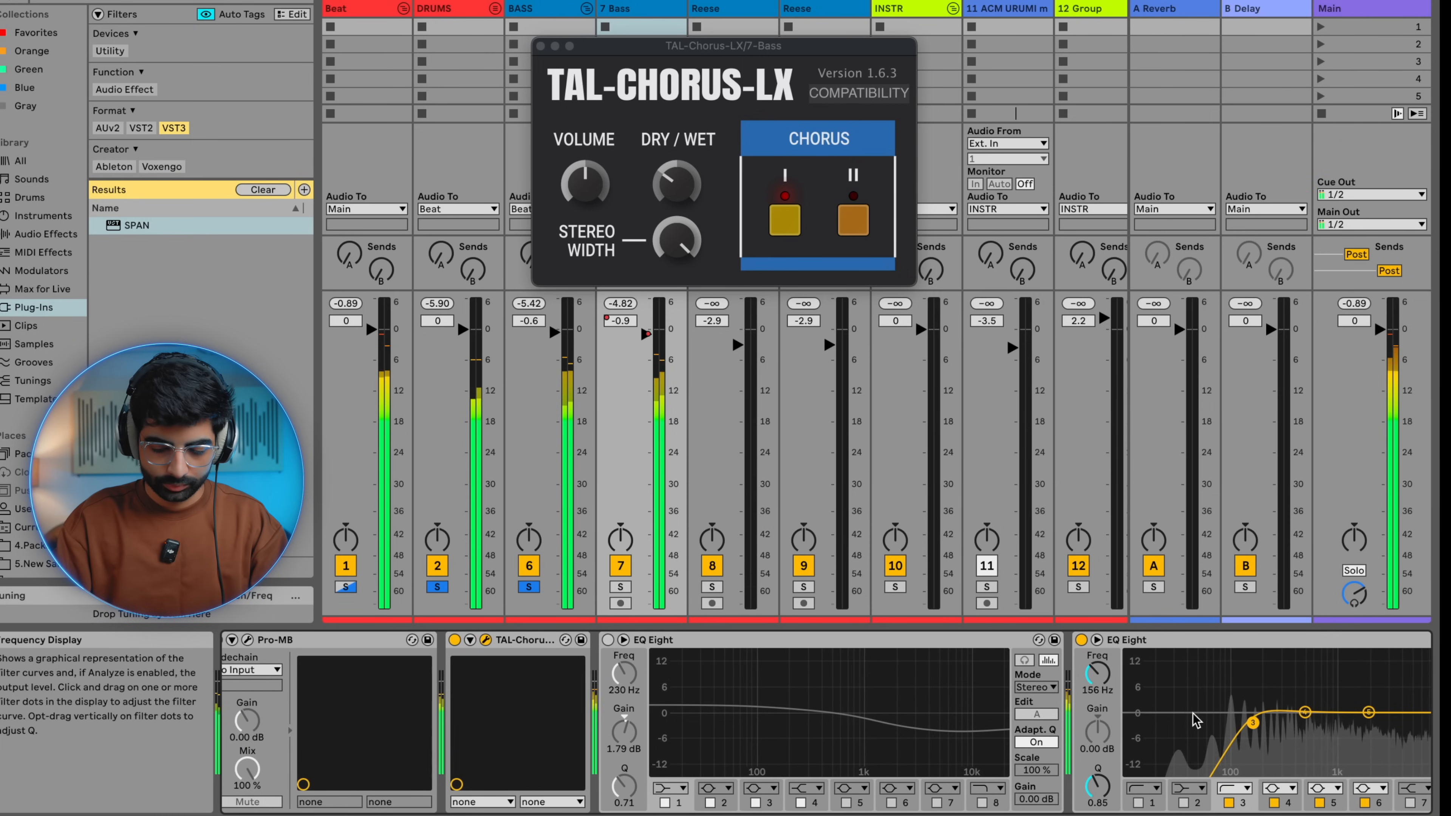
key(space)
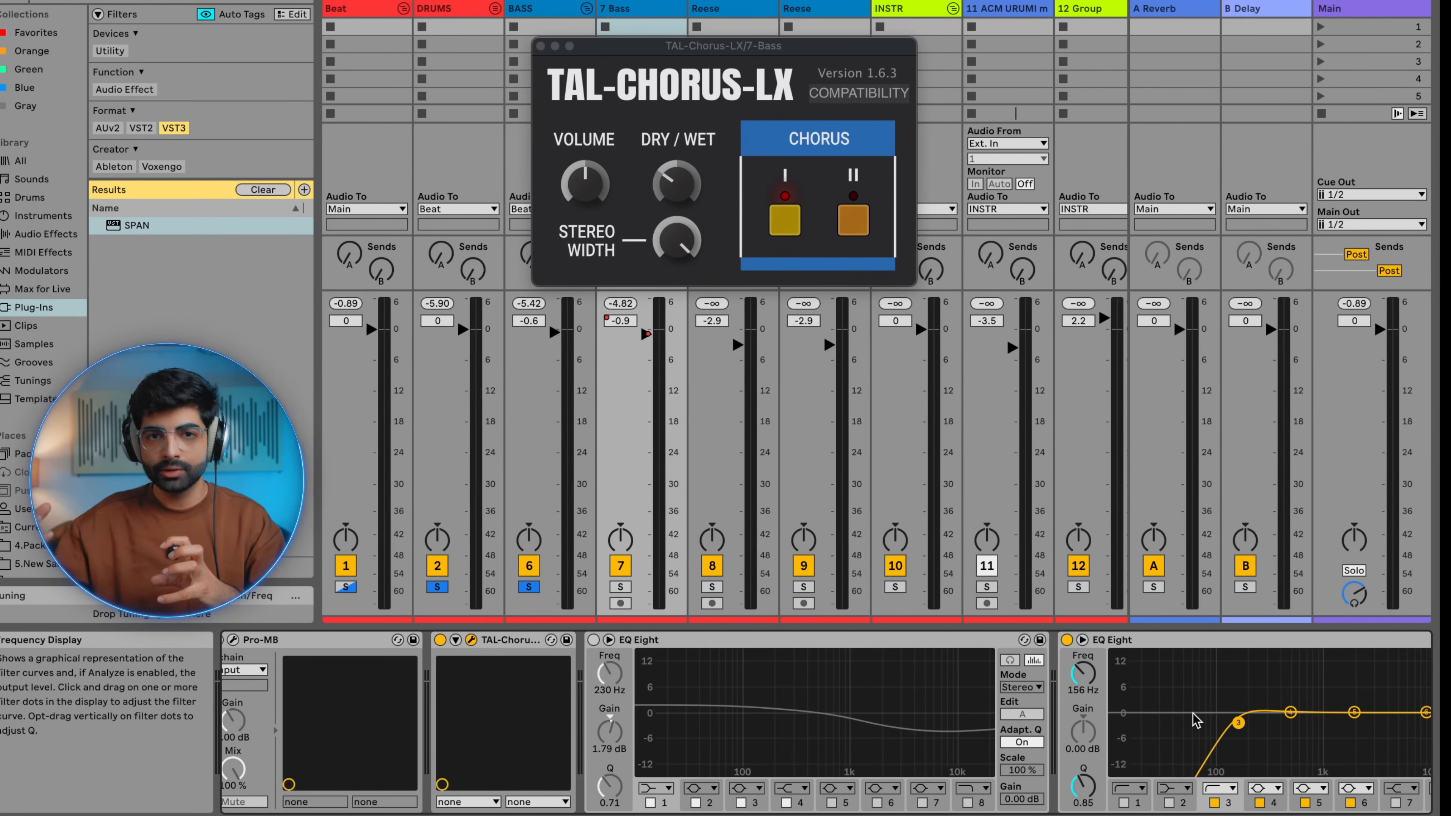
Activate the EQ Eight right after TAL-Chorus-LX, select its 7.26 kHz band, and watch the spectrum during playback
scroll(1246, 718, right, 5)
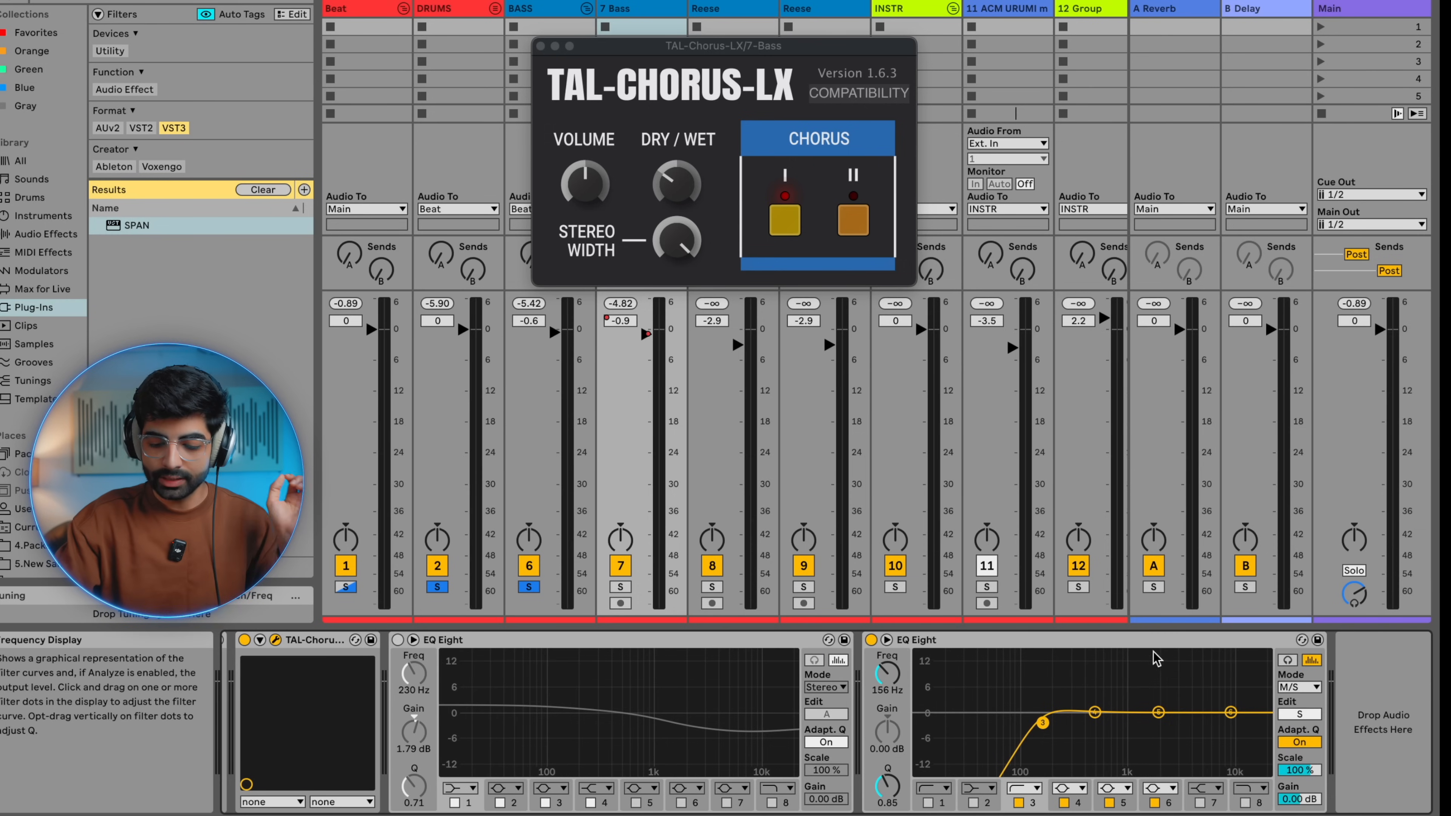
click(1130, 642)
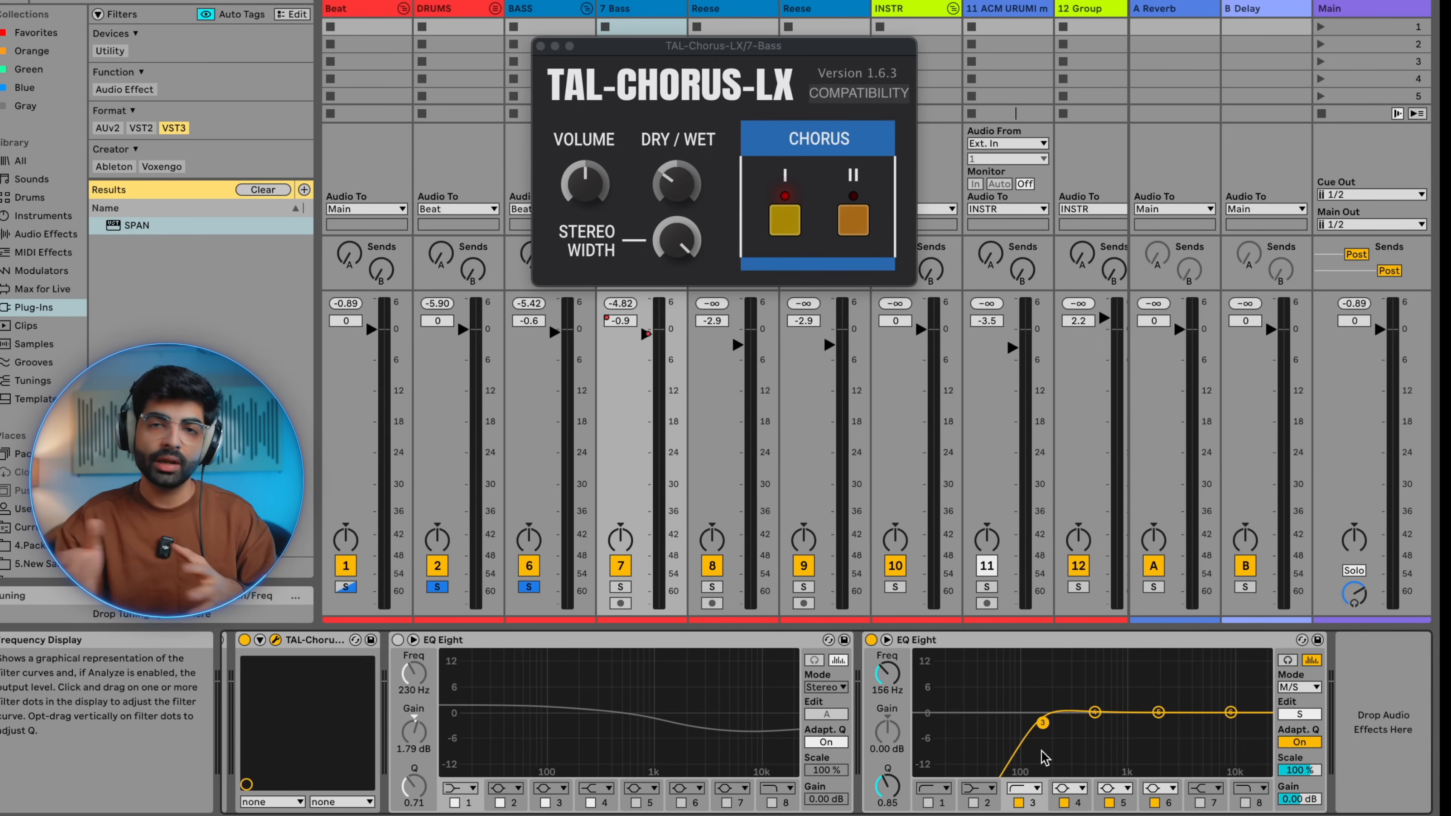
click(397, 640)
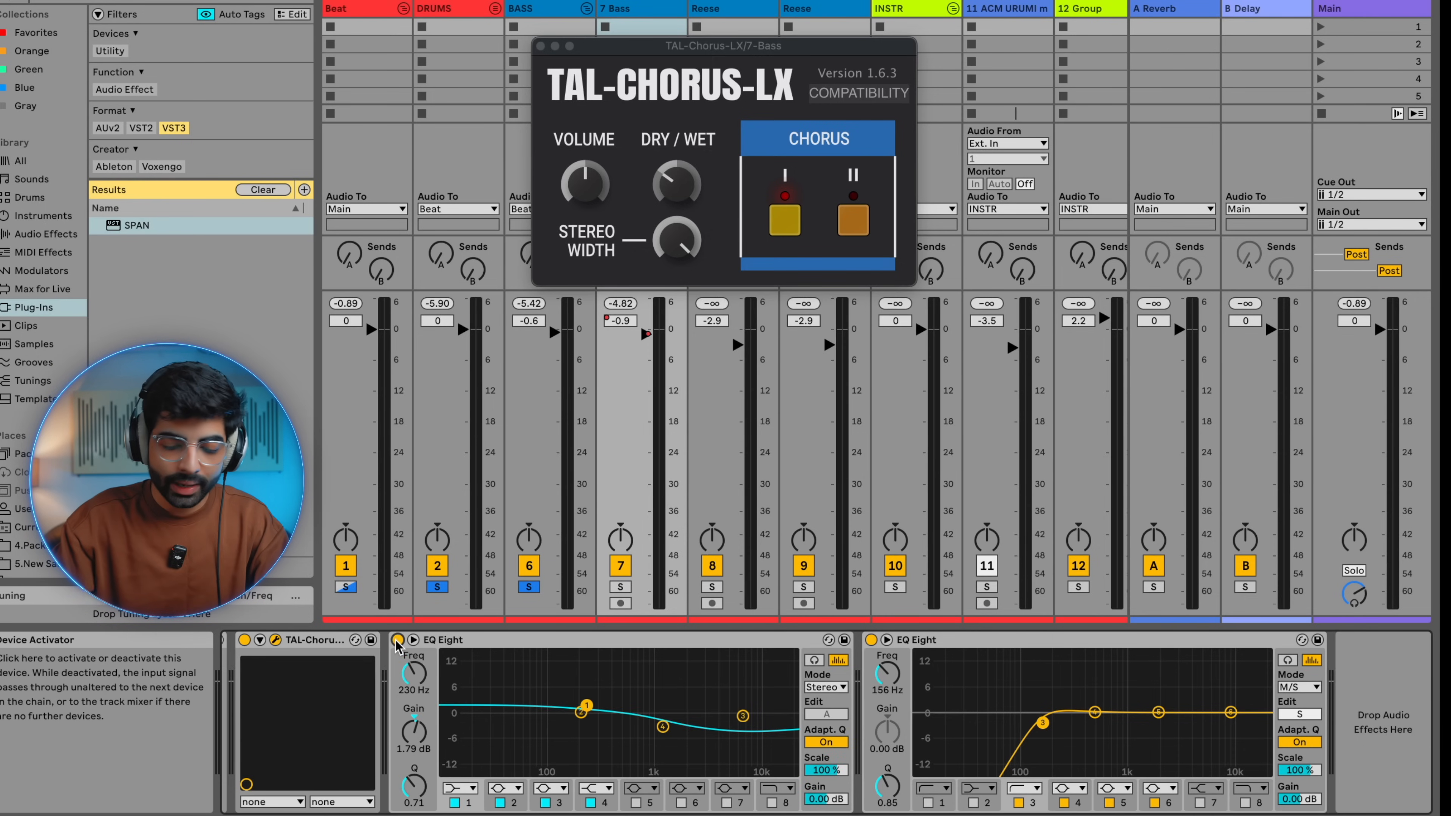
drag(639, 685, 747, 747)
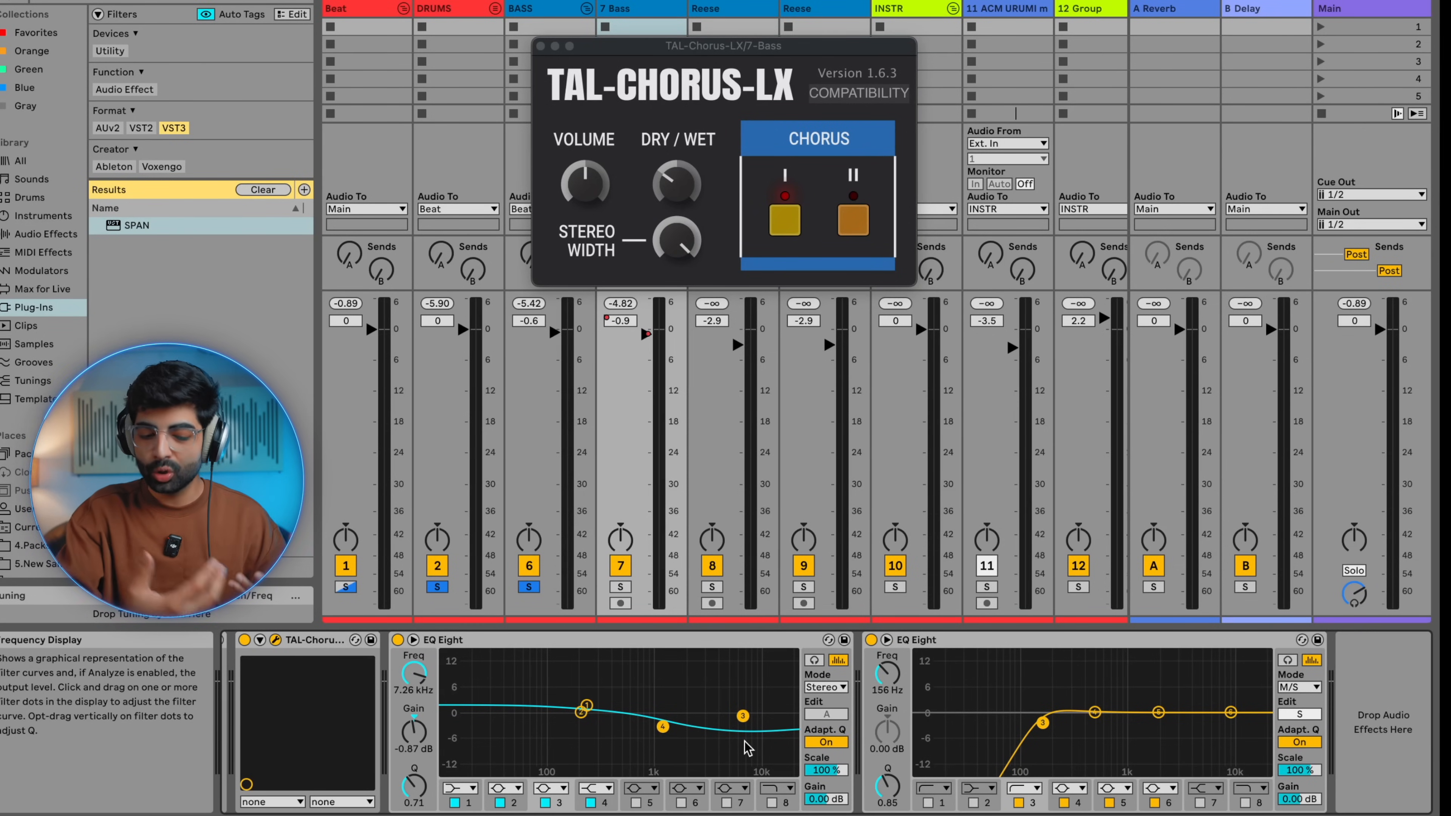
key(space)
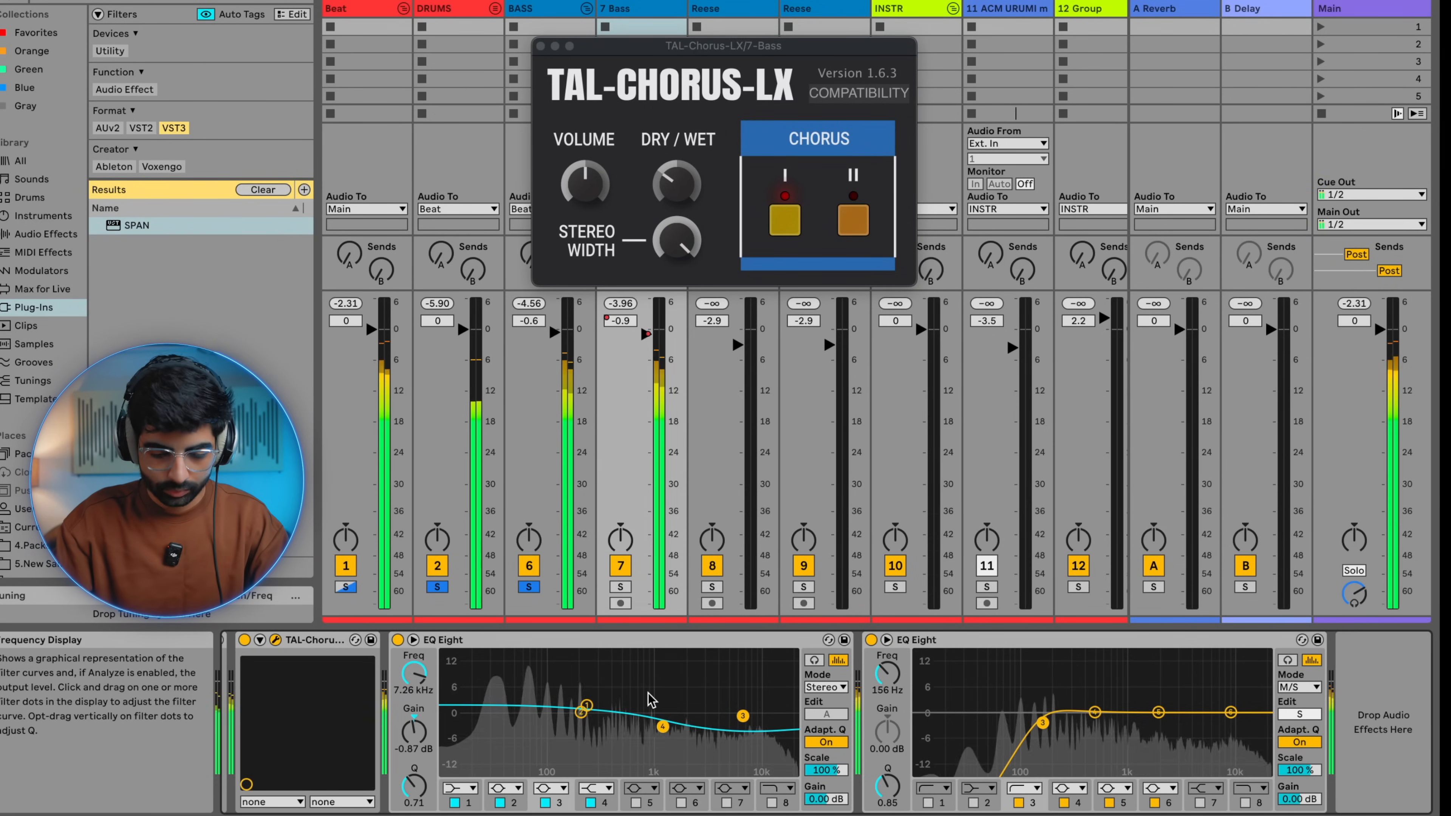
Close the TAL-Chorus-LX window and show the device chain of the BASS group track
click(540, 46)
click(546, 16)
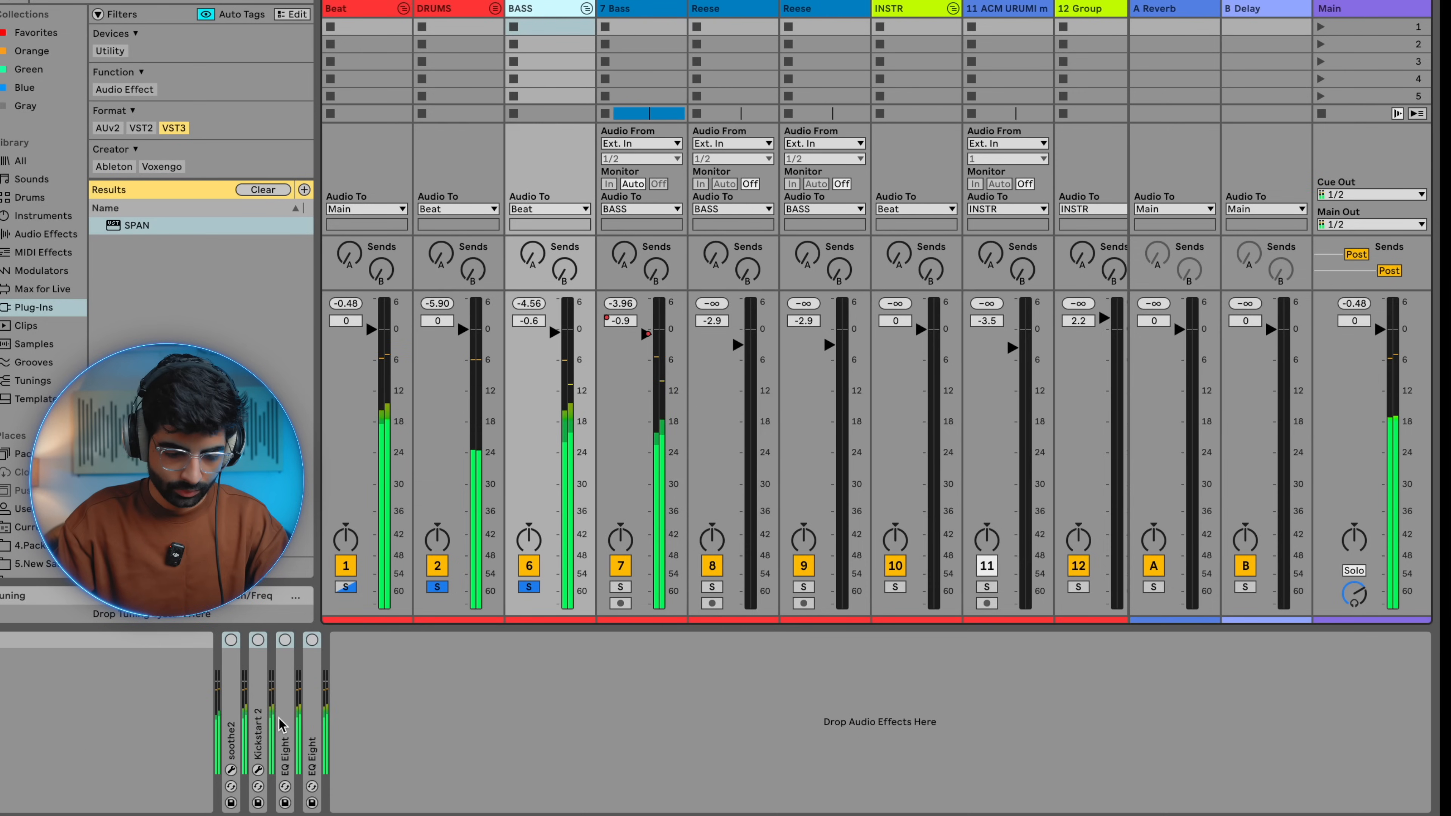
Bypass and reactivate the 7 Bass track's whole device chain, OTT through the last EQ Eight, comparing the sound during playback
double_click(228, 701)
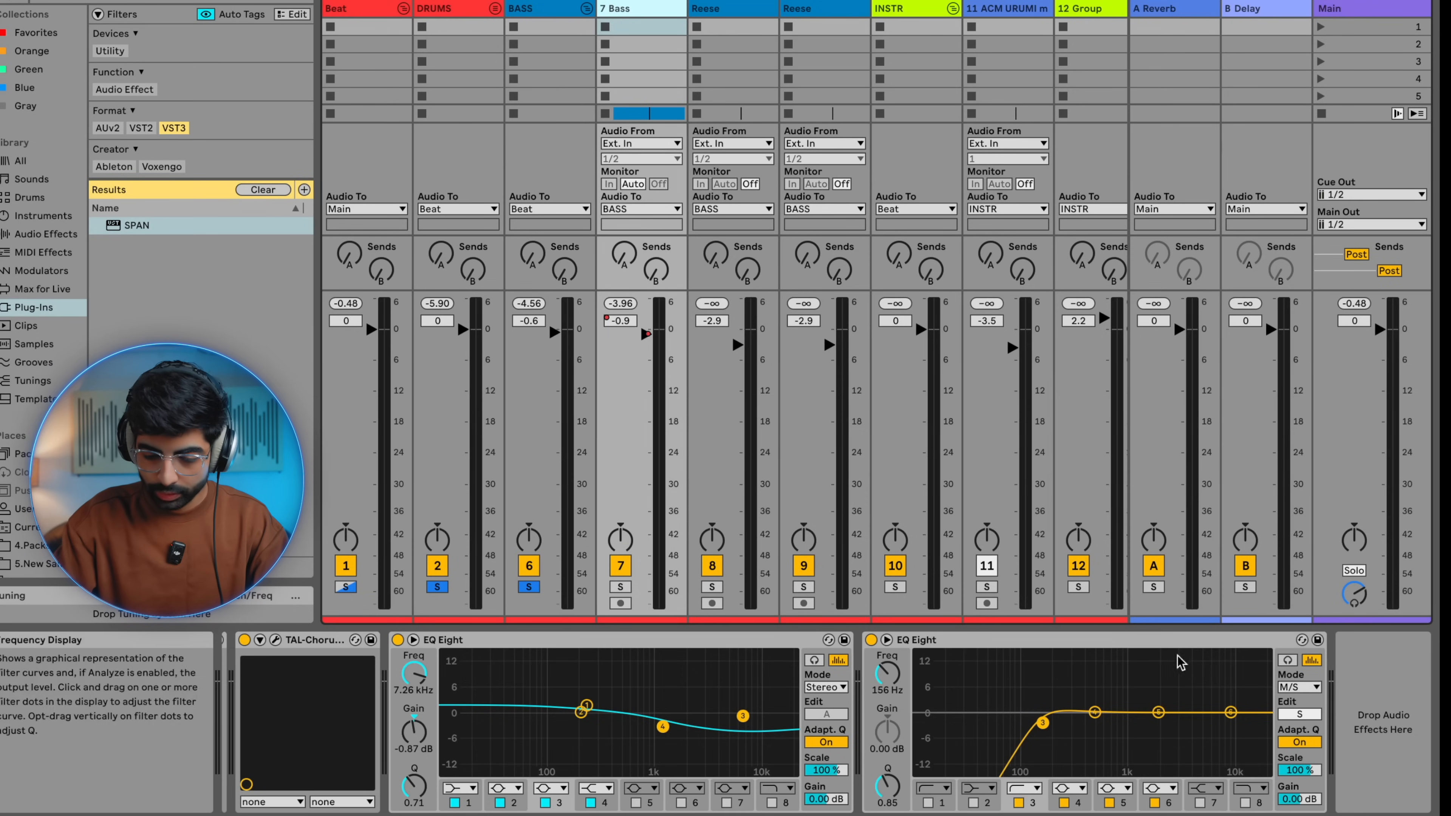
click(1143, 640)
scroll(1143, 640, left, 15)
shift+click(298, 640)
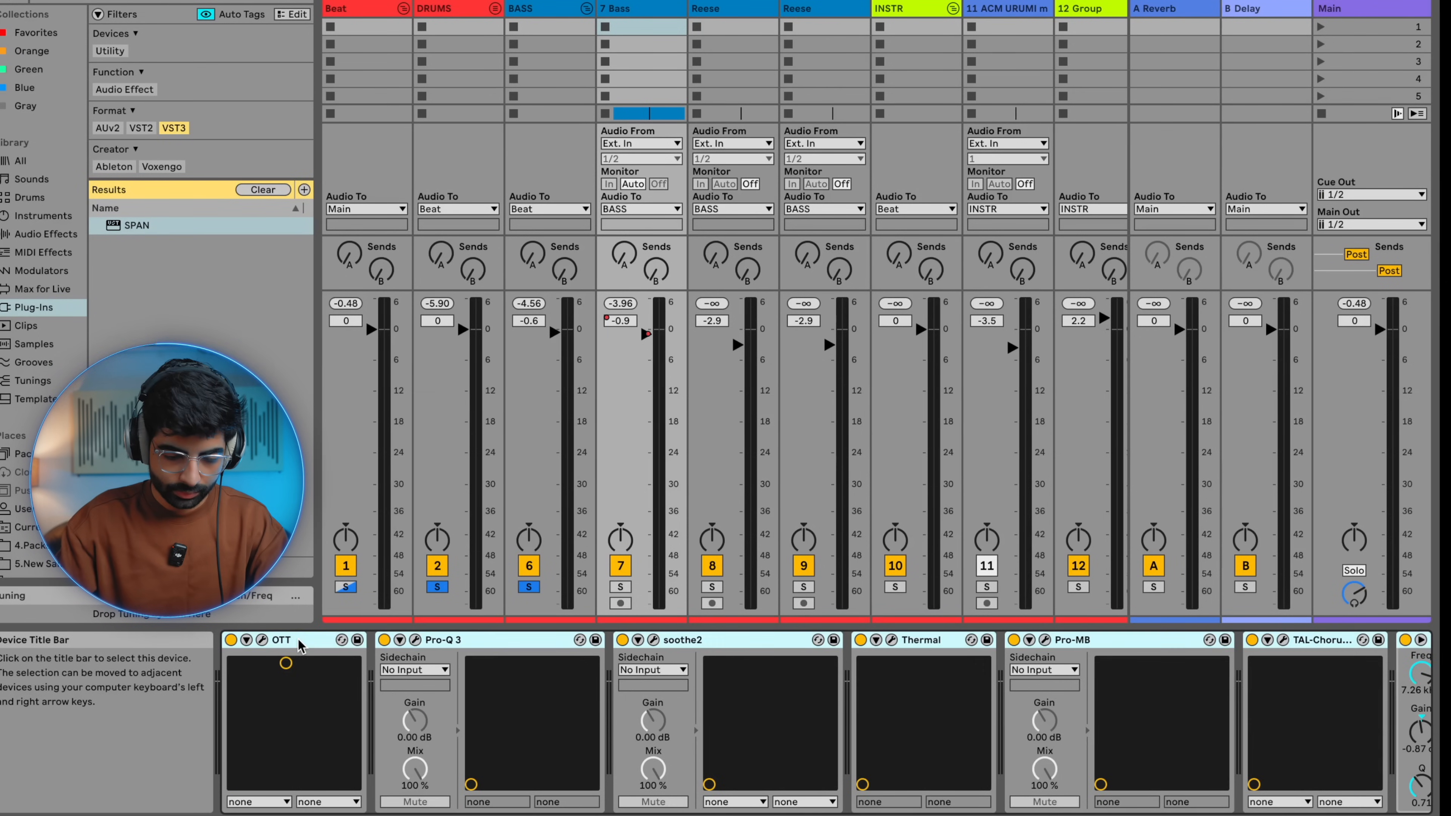
key(0)
key(space)
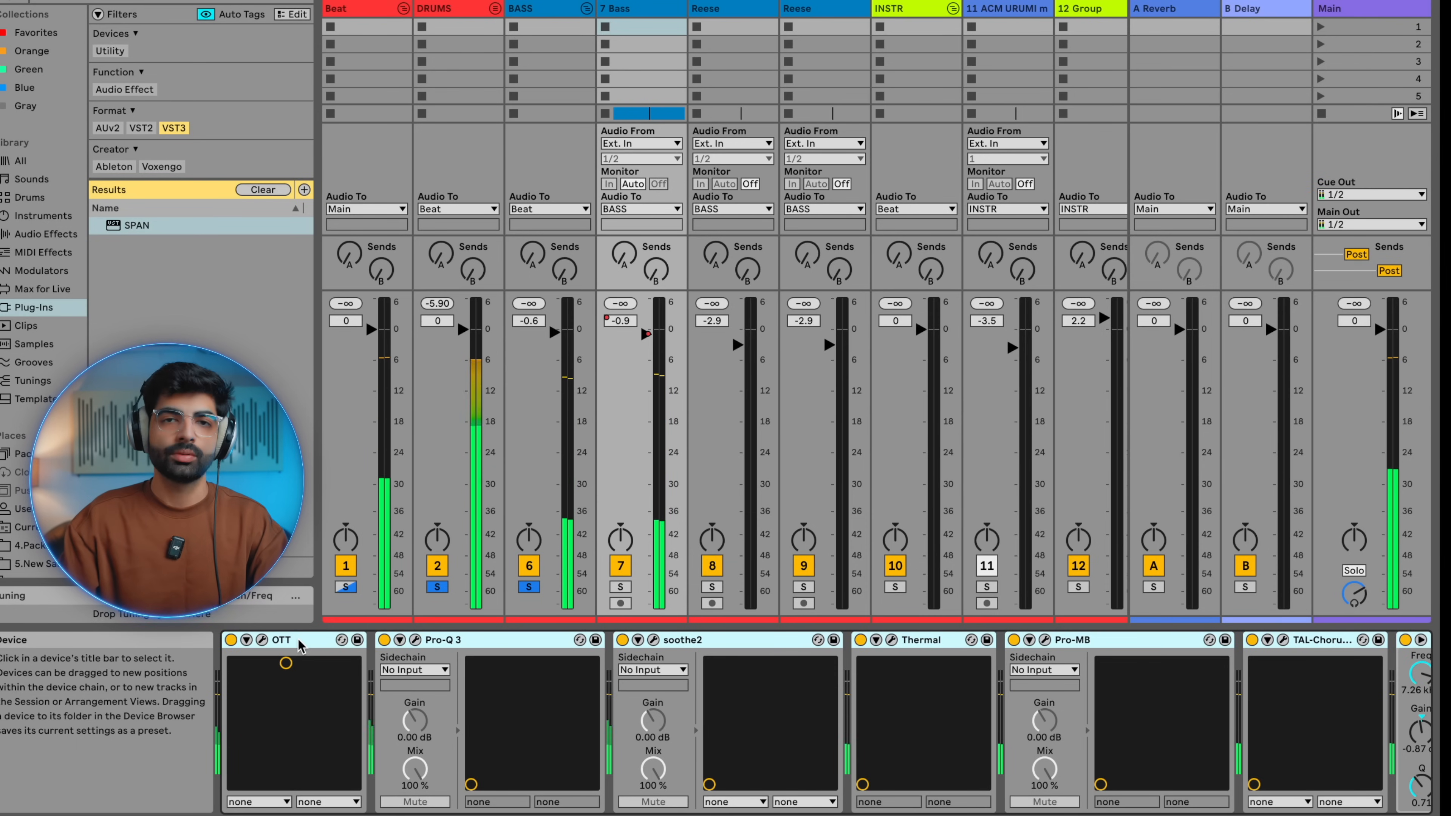
key(0)
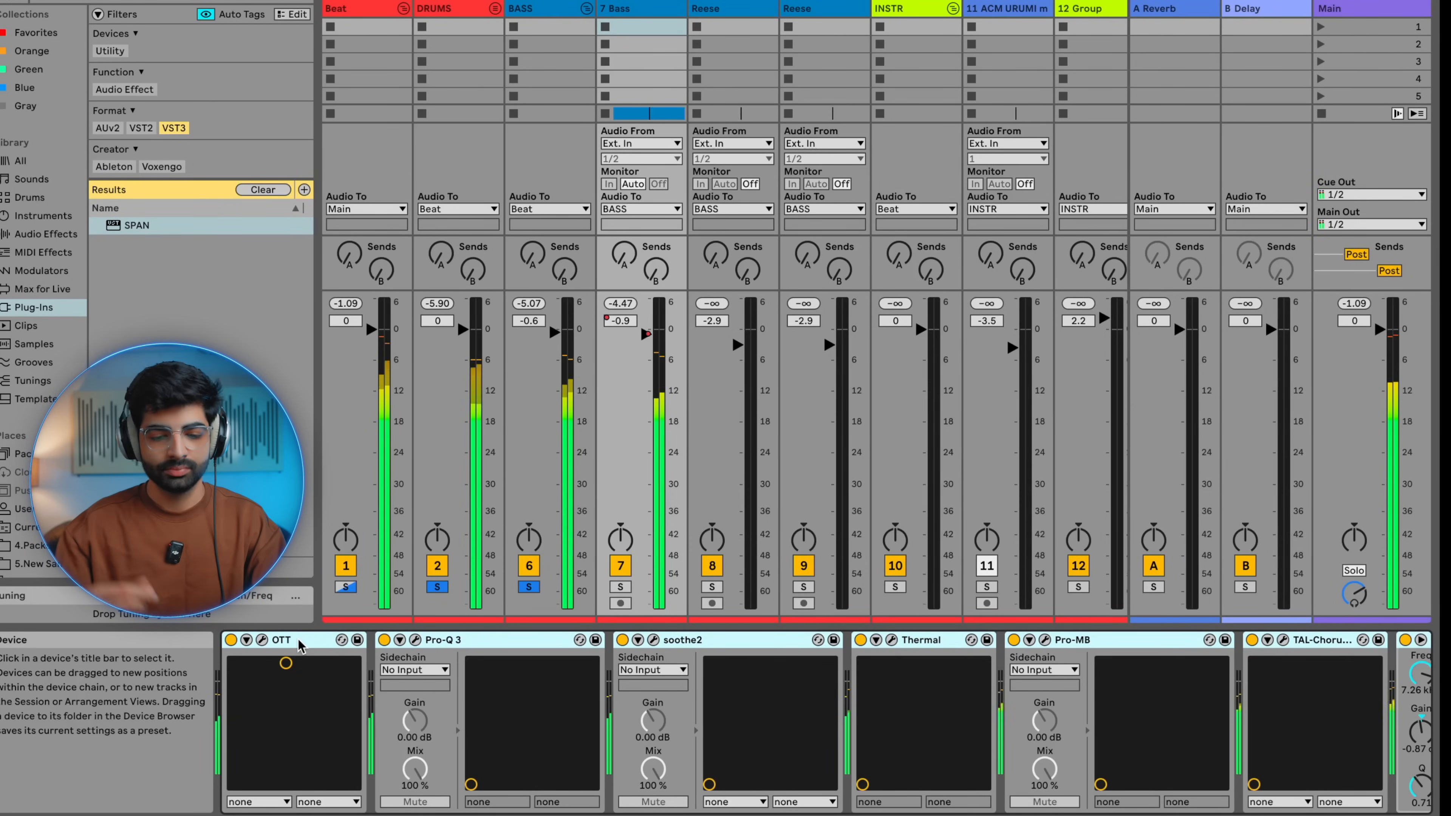
Fold the BASS and INSTR groups, solo the Vocals group alongside the drums and bass, and start playback
click(587, 8)
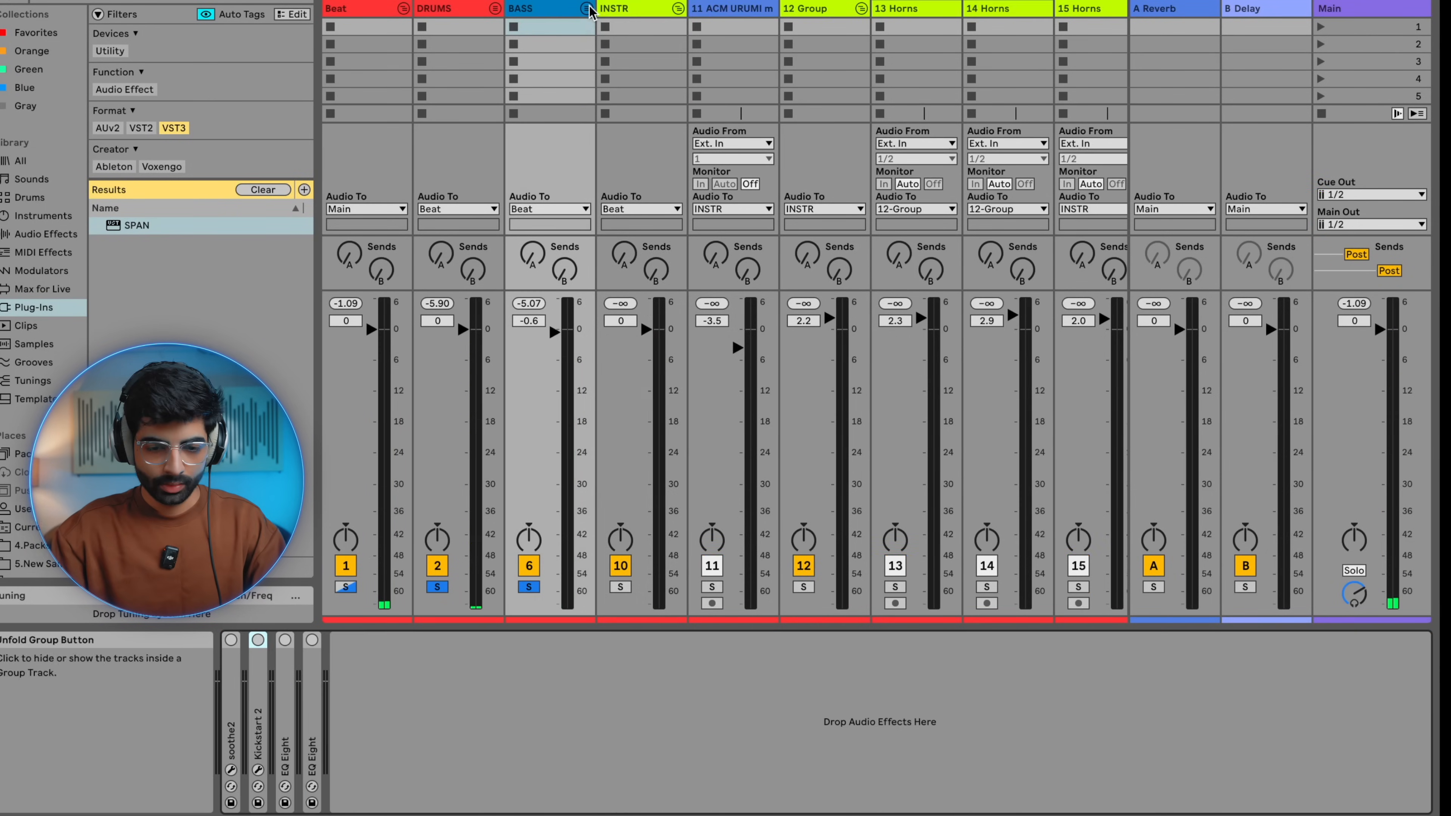
scroll(577, 74, right, 1)
scroll(580, 80, right, 1)
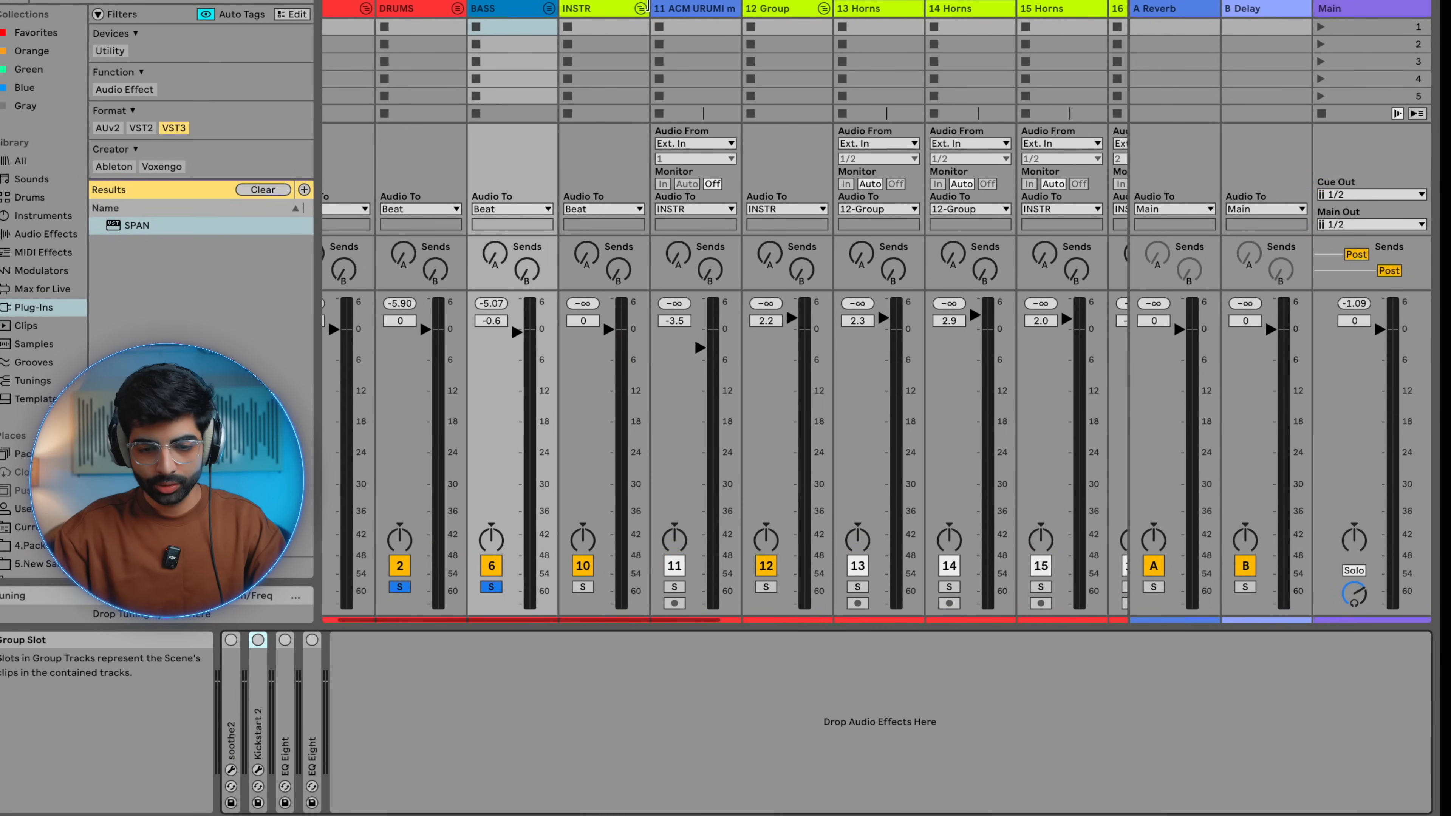
click(641, 8)
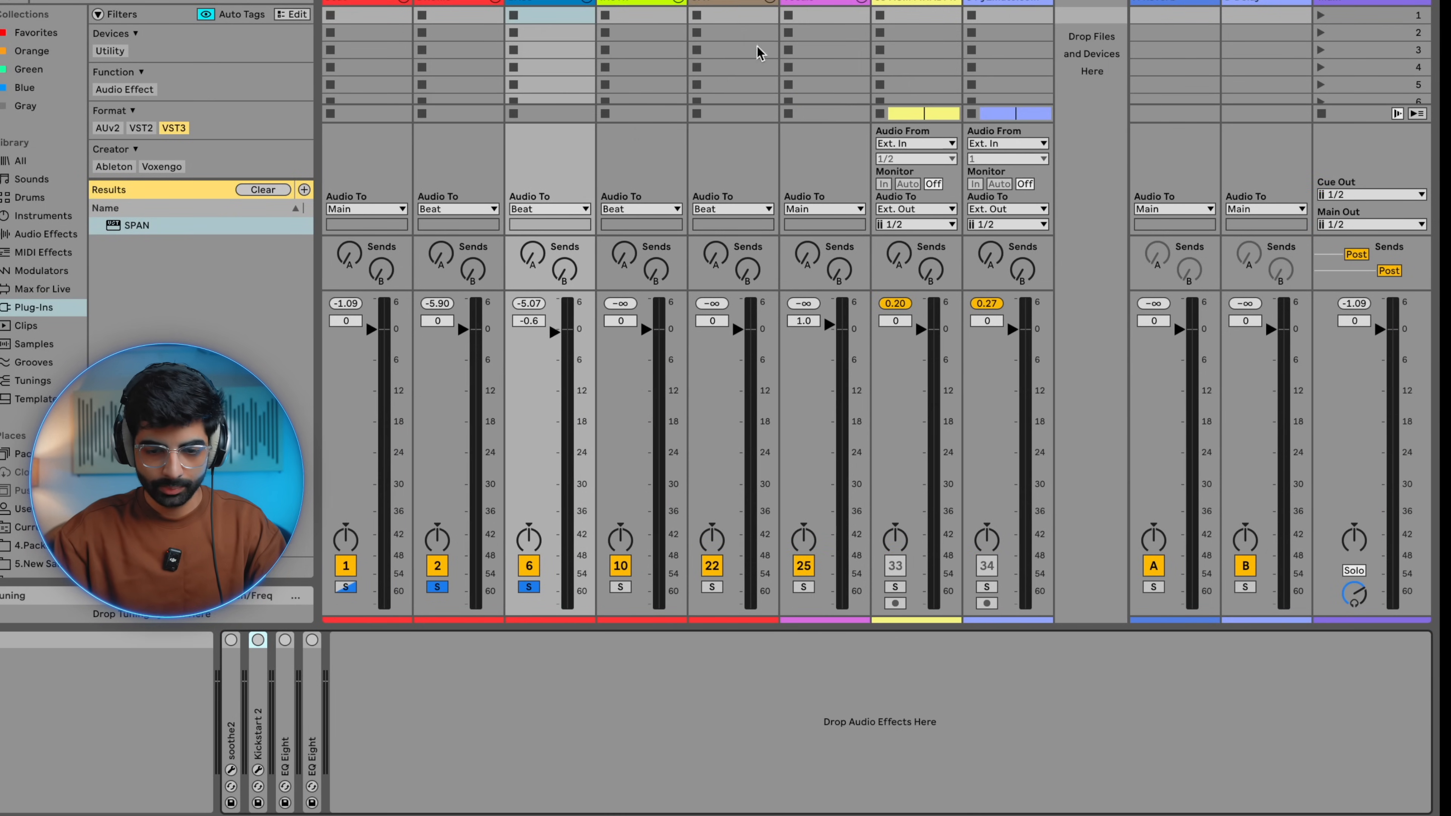
click(805, 587)
key(space)
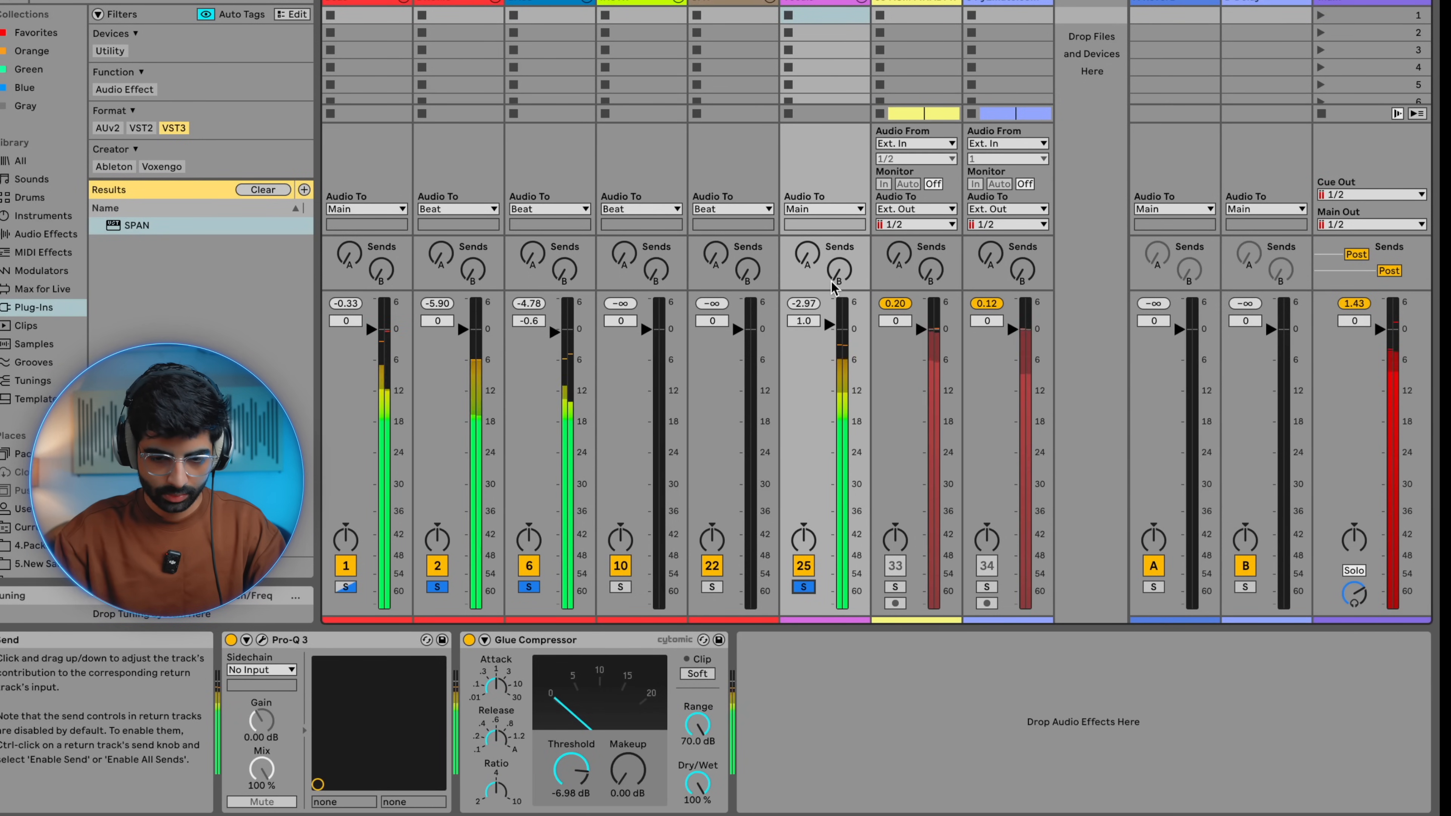
Unfold the Vocals group and show the device chain of the 27 VOX track
click(862, 2)
scroll(864, 77, right, 3)
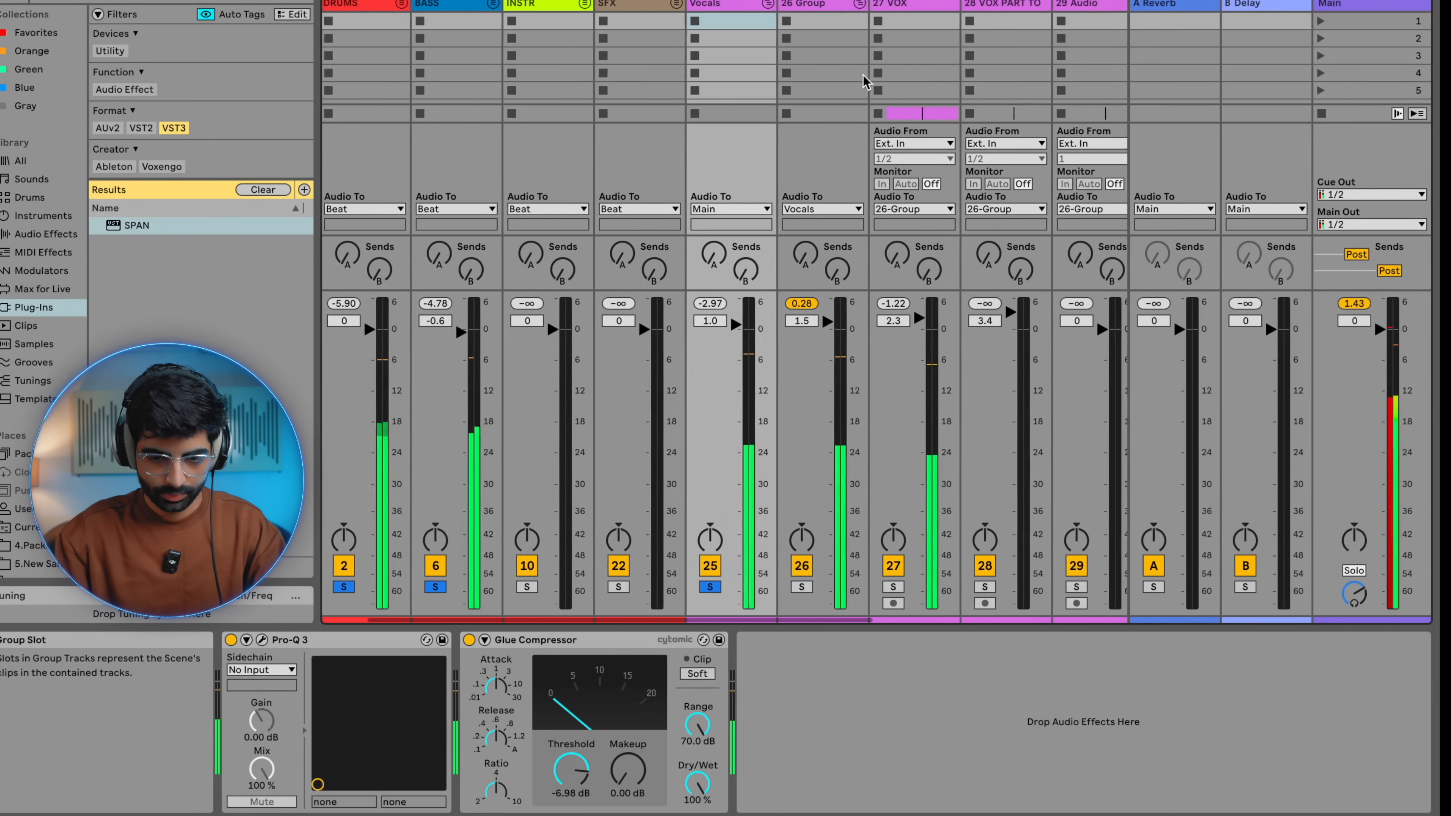
scroll(863, 77, right, 2)
scroll(851, 72, right, 1)
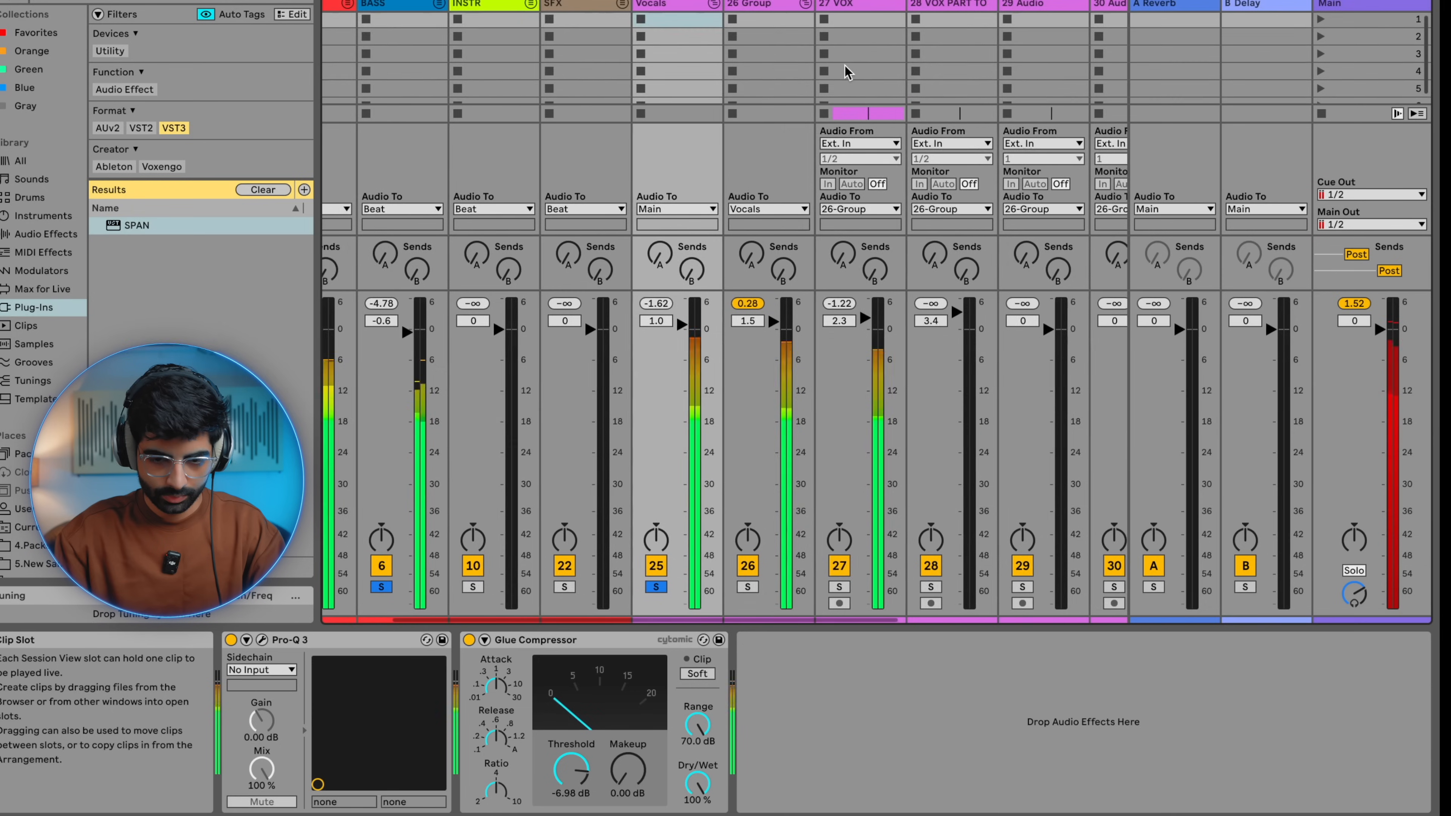
scroll(847, 71, left, 3)
scroll(857, 69, down, 1)
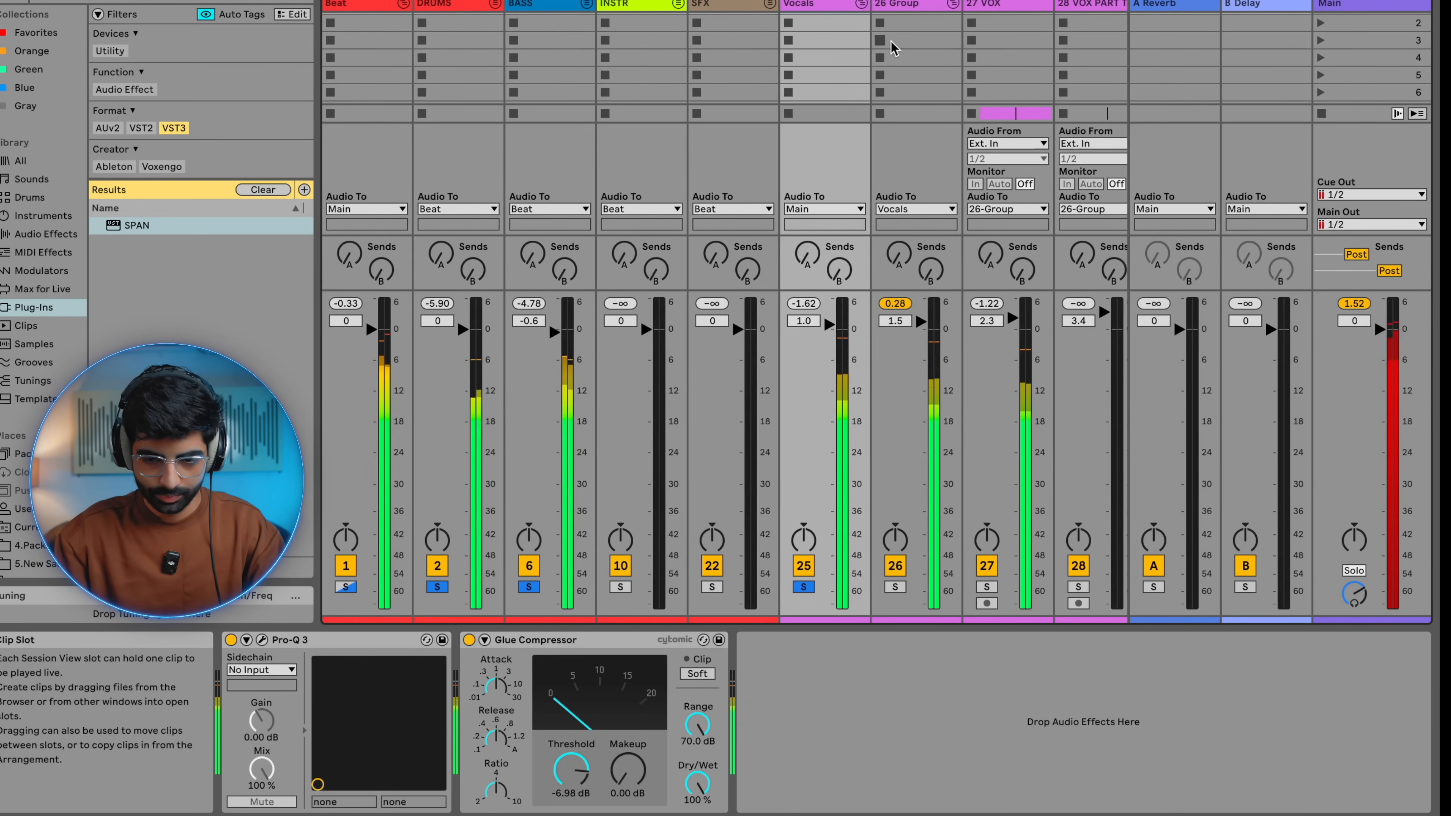
click(994, 3)
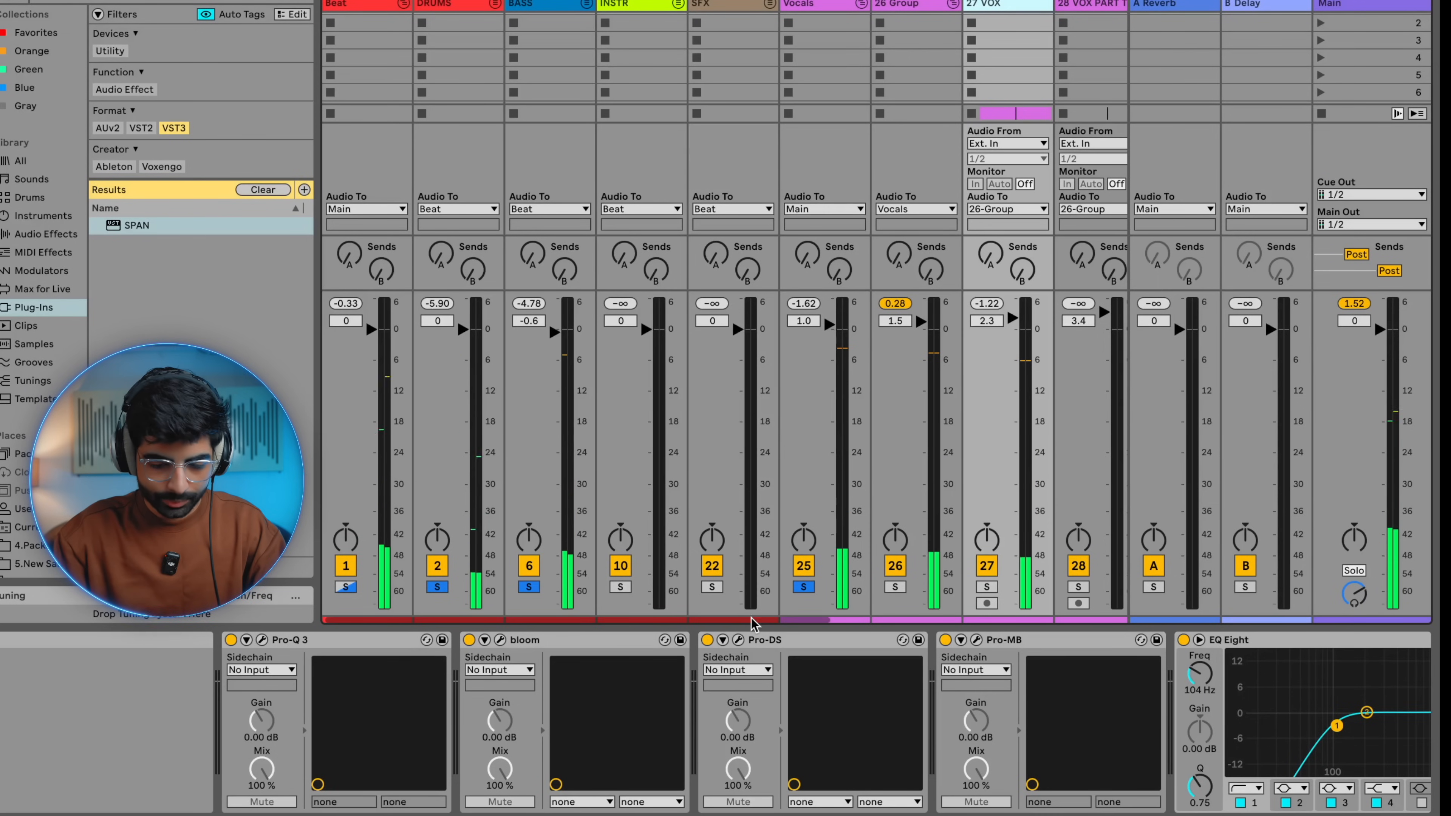
Select the whole device chain of the 27 VOX track and deactivate all its devices
scroll(754, 694, right, 10)
click(1000, 639)
scroll(1001, 640, left, 10)
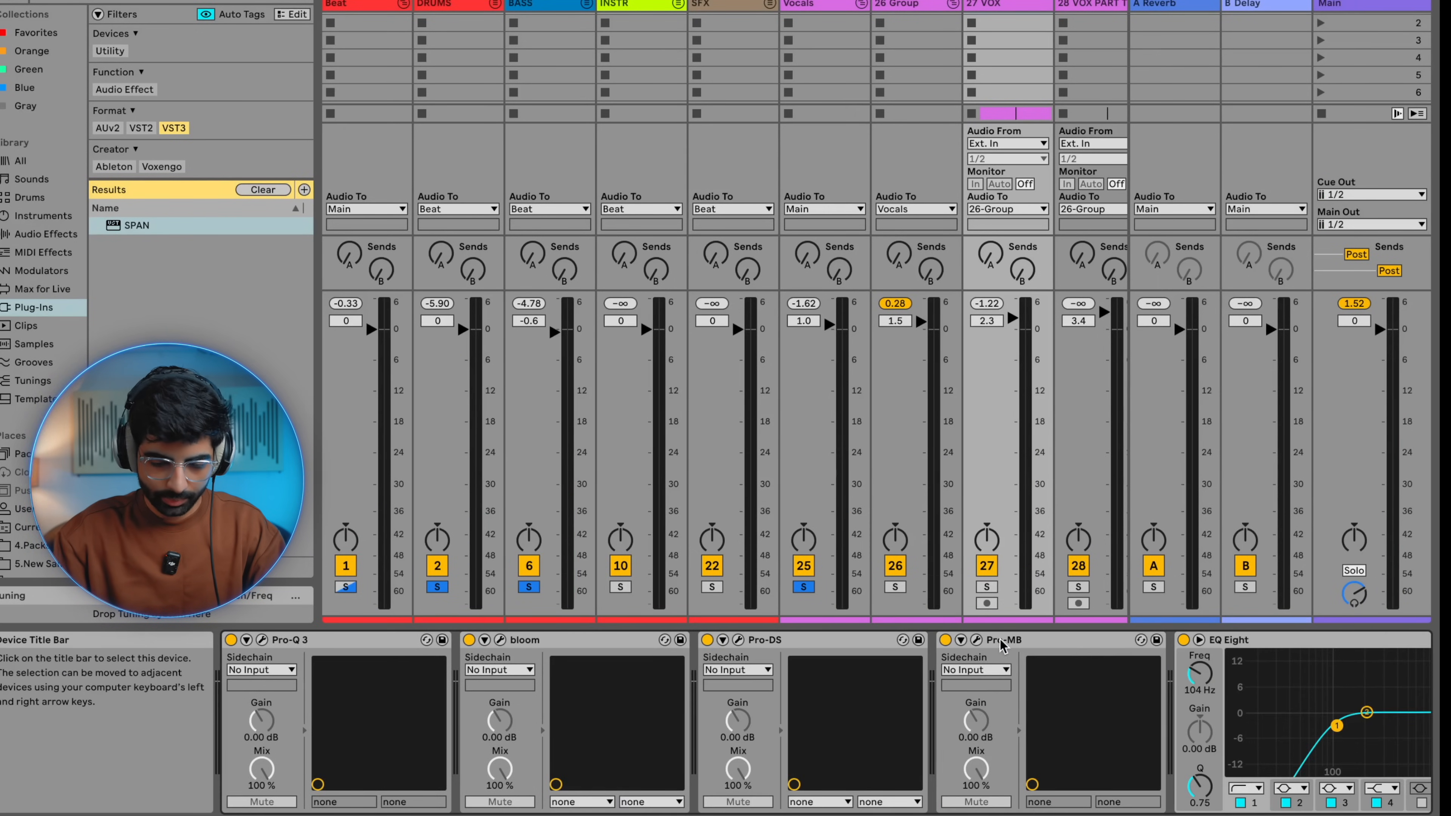
shift+click(355, 641)
key(0)
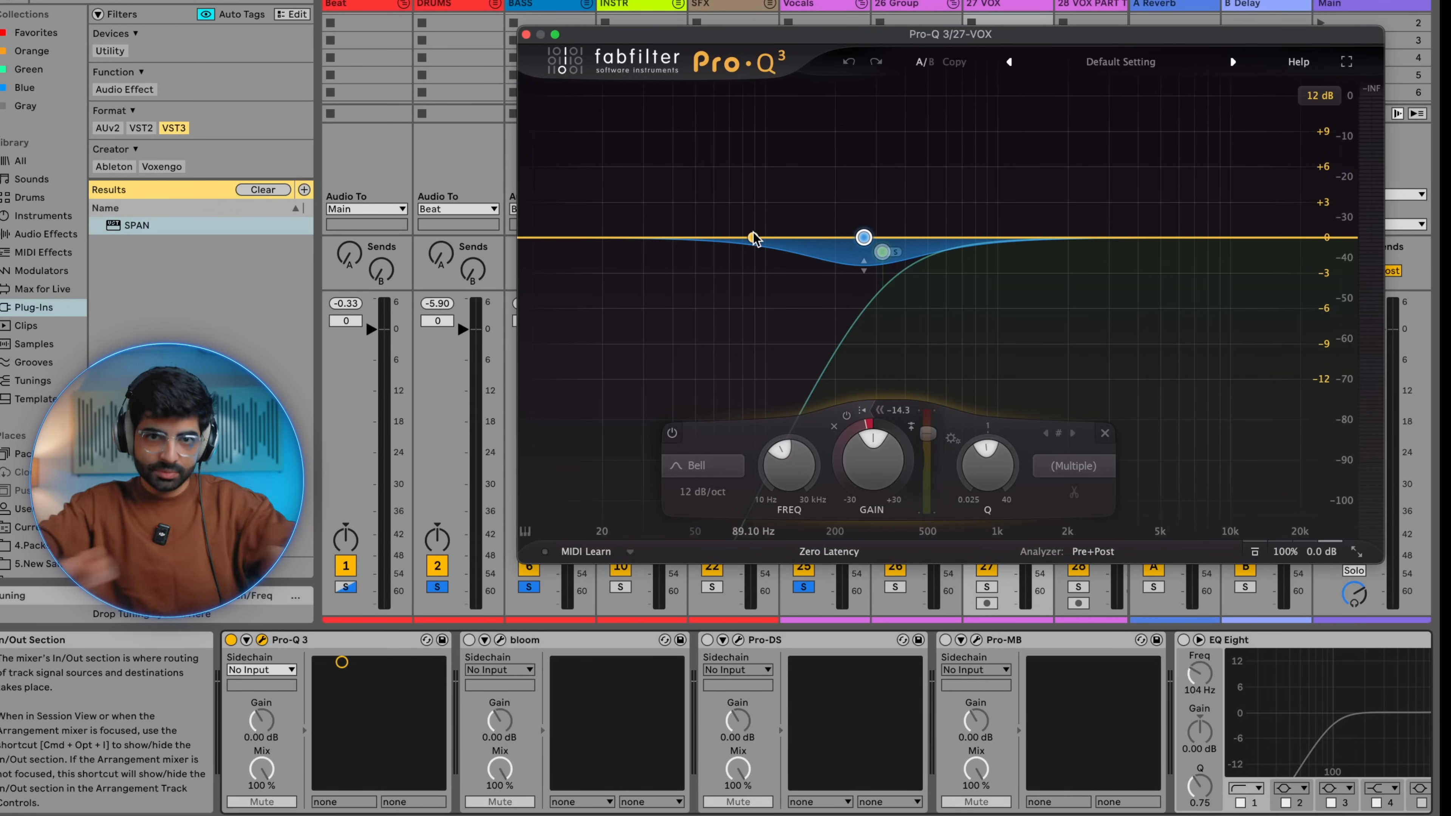
Add a demonstration low-cut band at 62.505 Hz in Pro-Q 3, set its stereo placement to Side, and remove the band
mouse_move(878, 260)
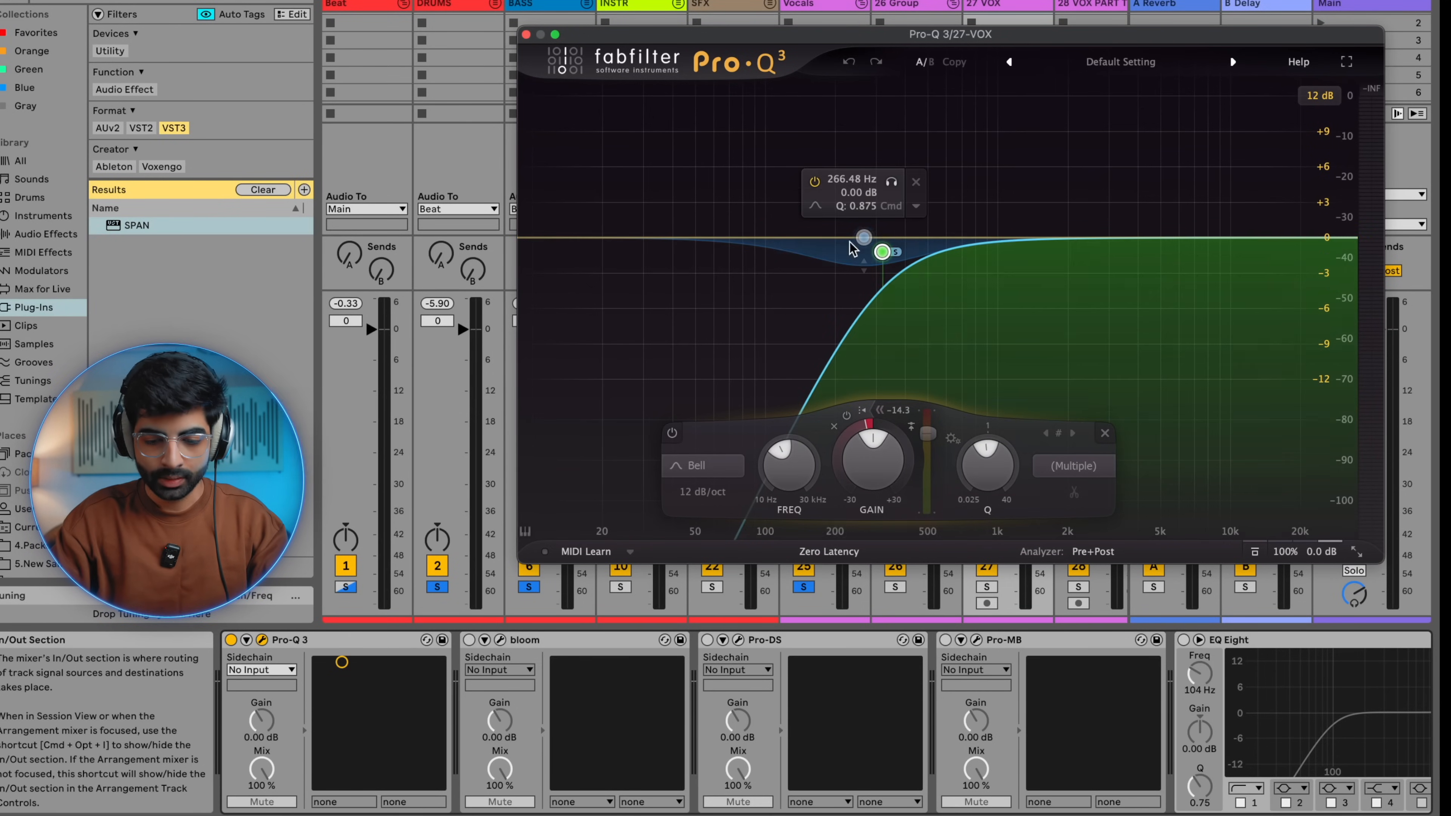
drag(719, 236, 717, 218)
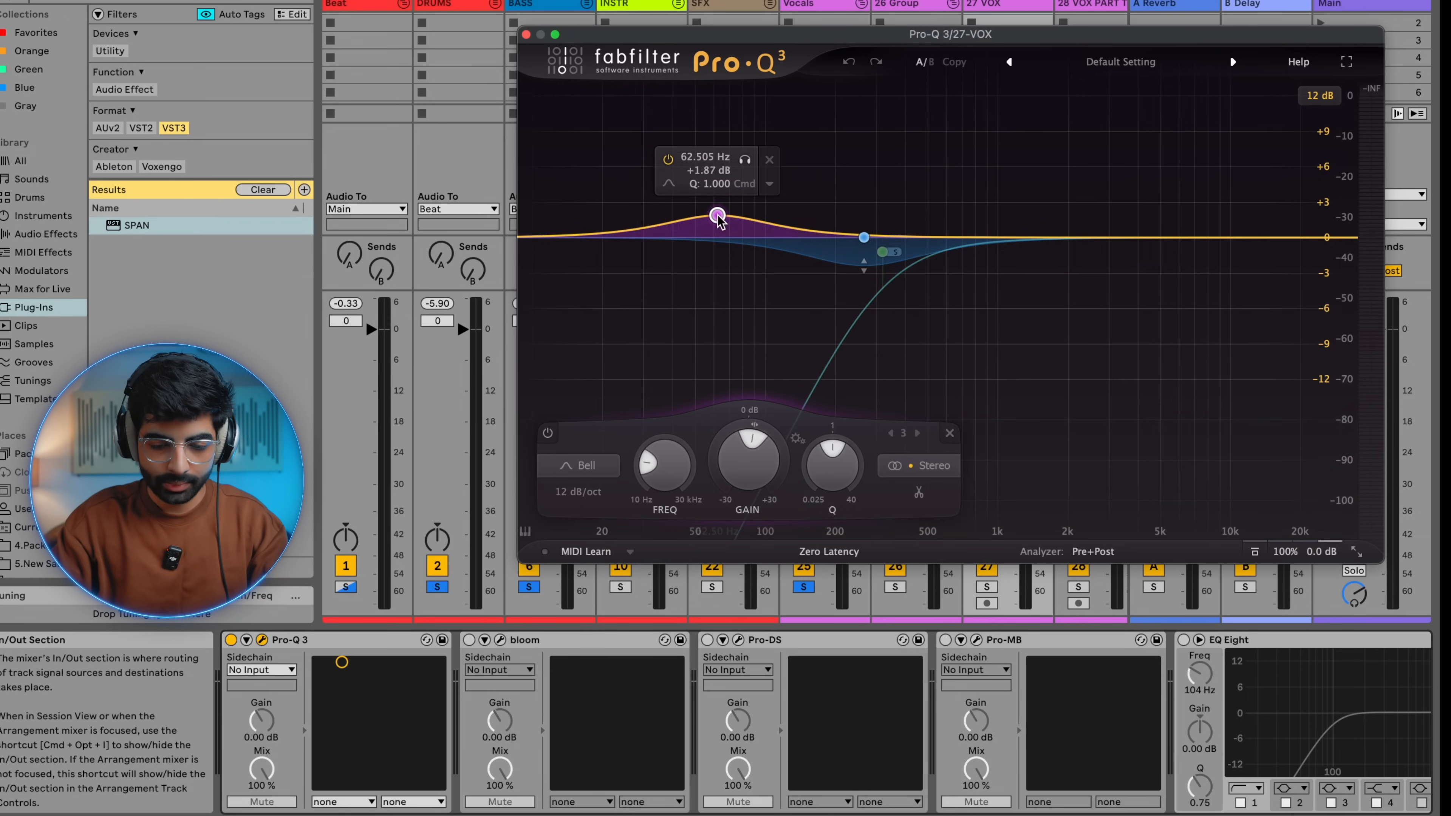
right_click(716, 217)
mouse_move(827, 314)
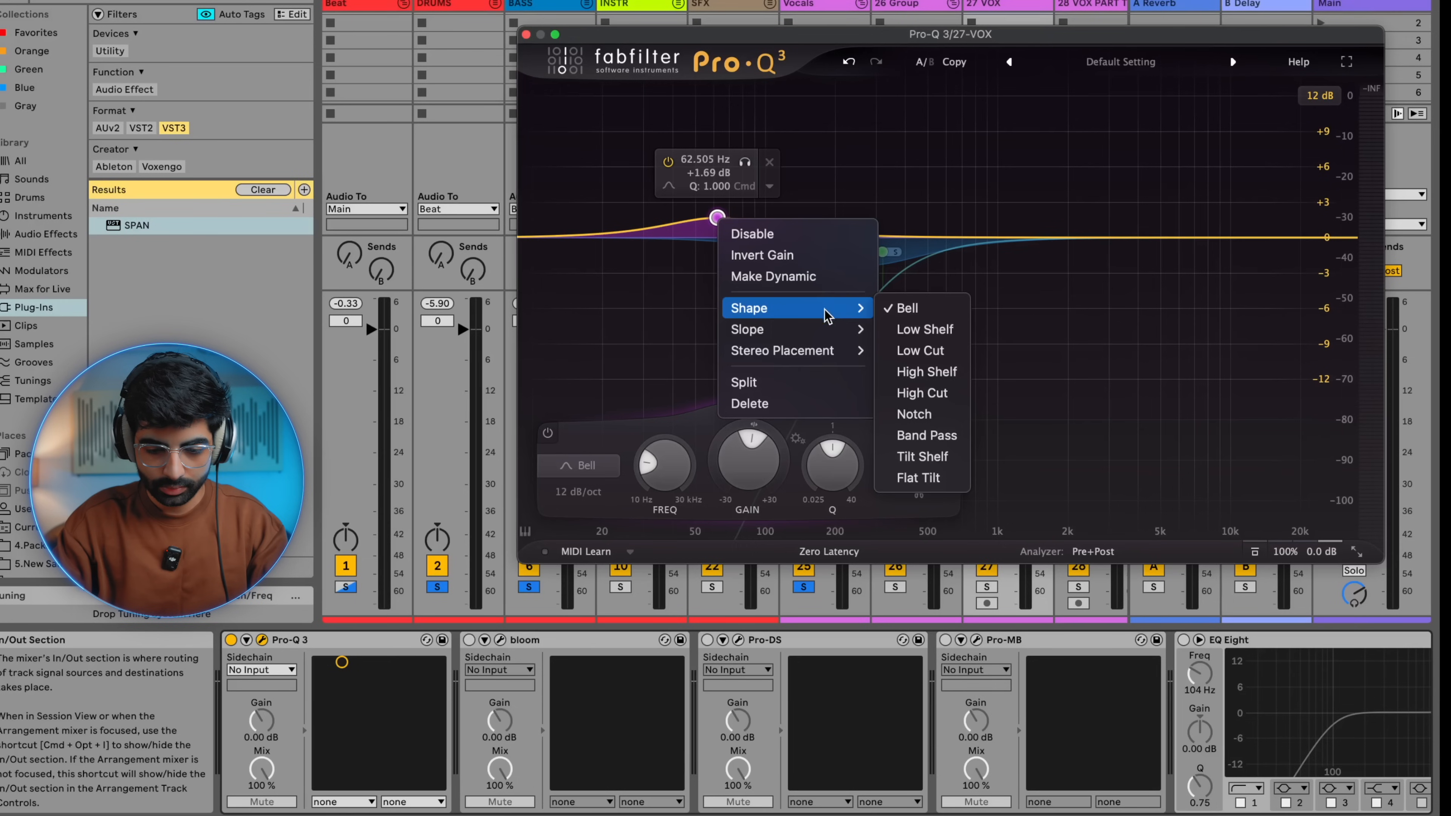
click(919, 352)
right_click(718, 240)
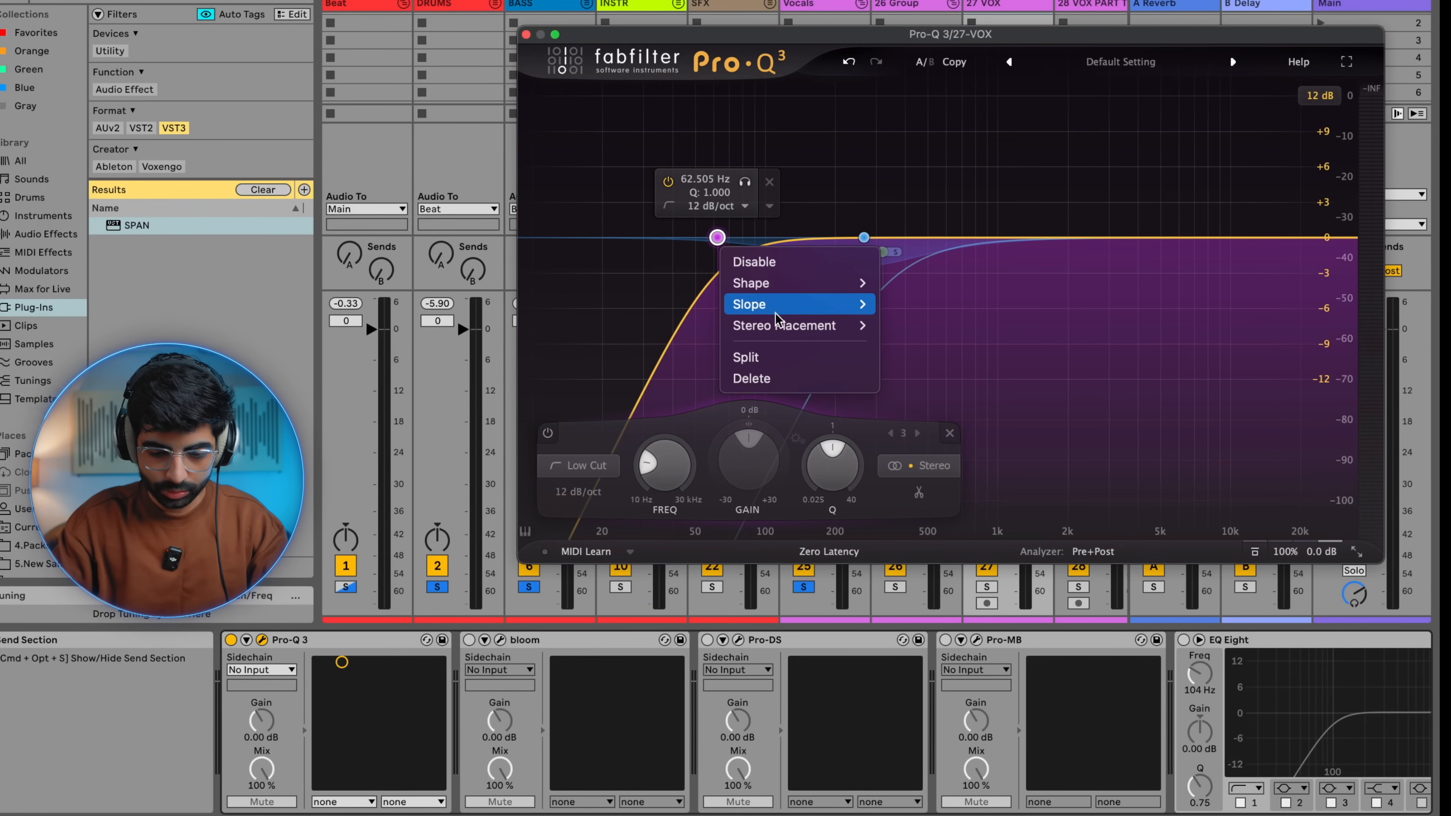
mouse_move(789, 326)
click(913, 411)
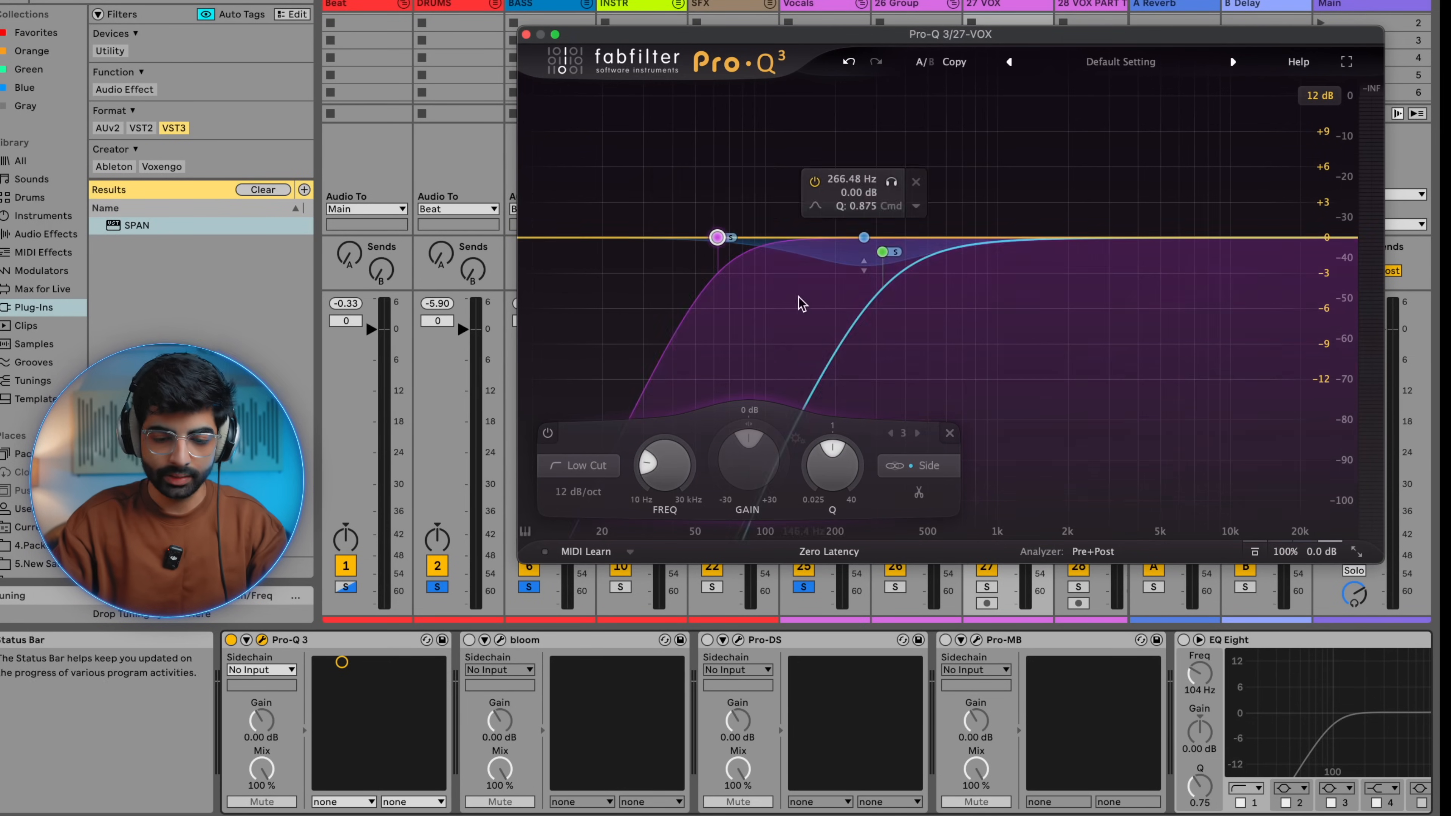
click(770, 182)
Play the vocals through Pro-Q 3 on 27 VOX, watch the spectrum, and close the plug-in window
key(space)
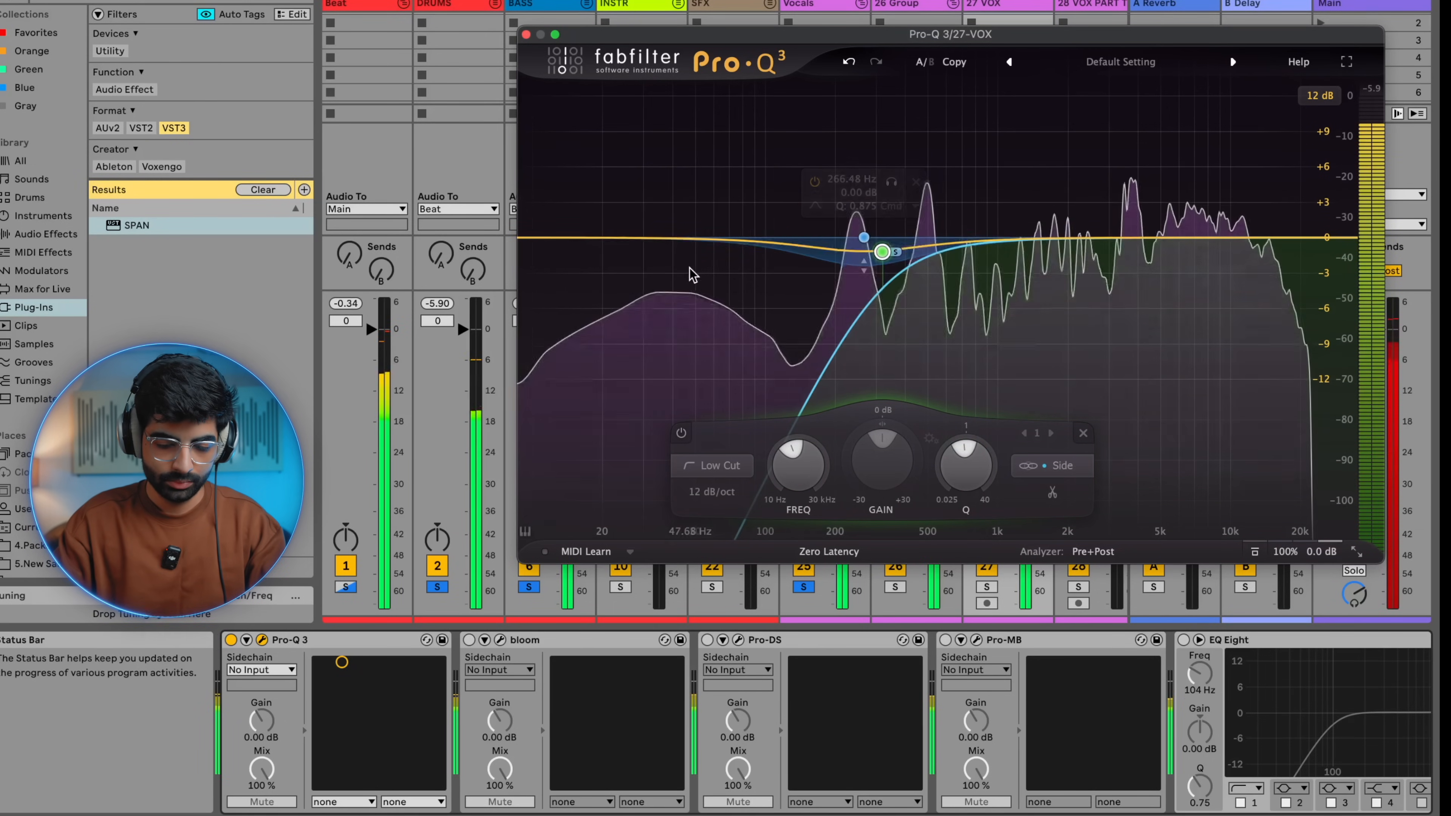
scroll(871, 761, right, 10)
scroll(871, 761, left, 10)
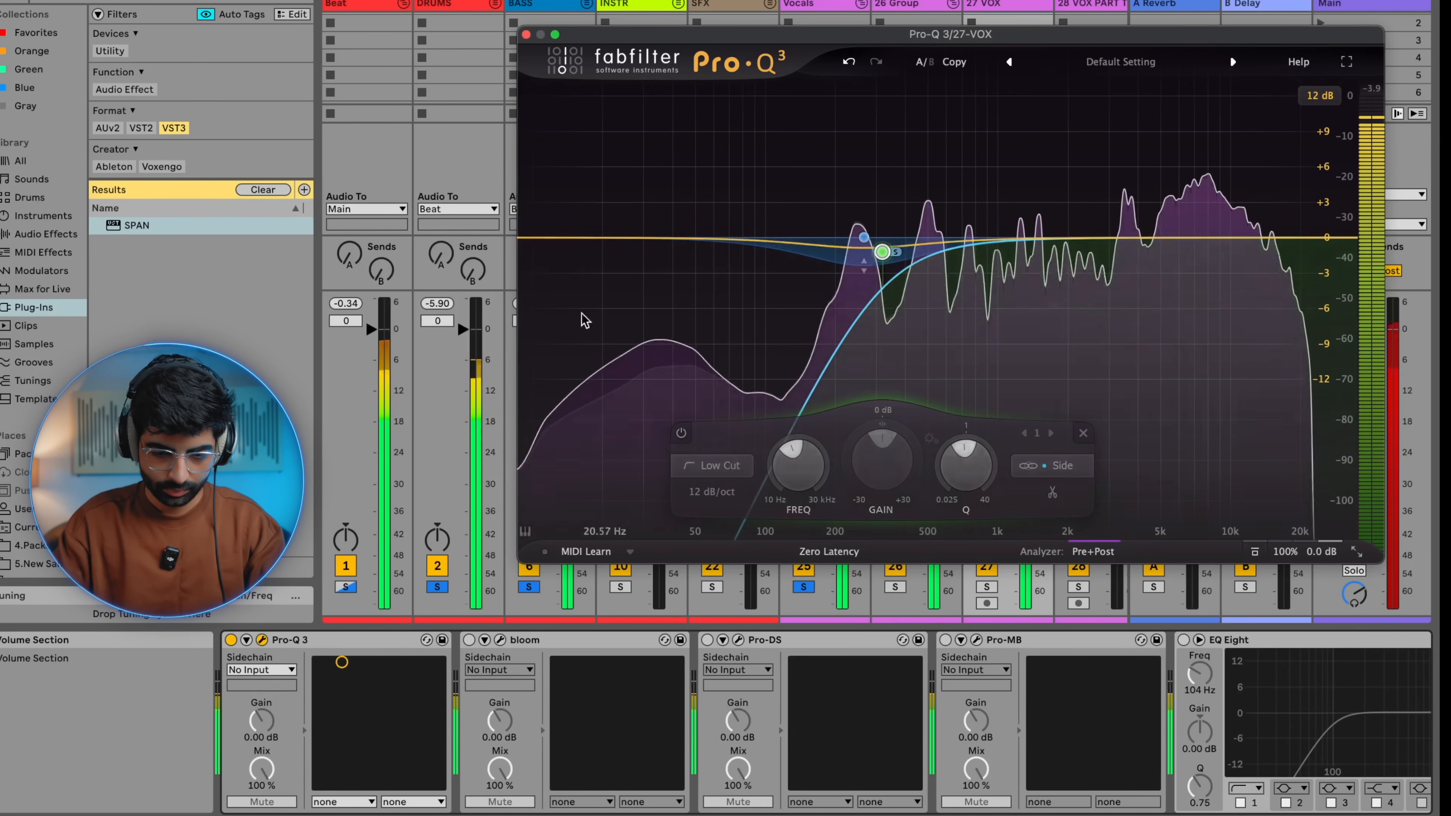
click(526, 34)
Activate and open bloom on the 27 VOX track and set its output low cut to 92 Hz
click(500, 640)
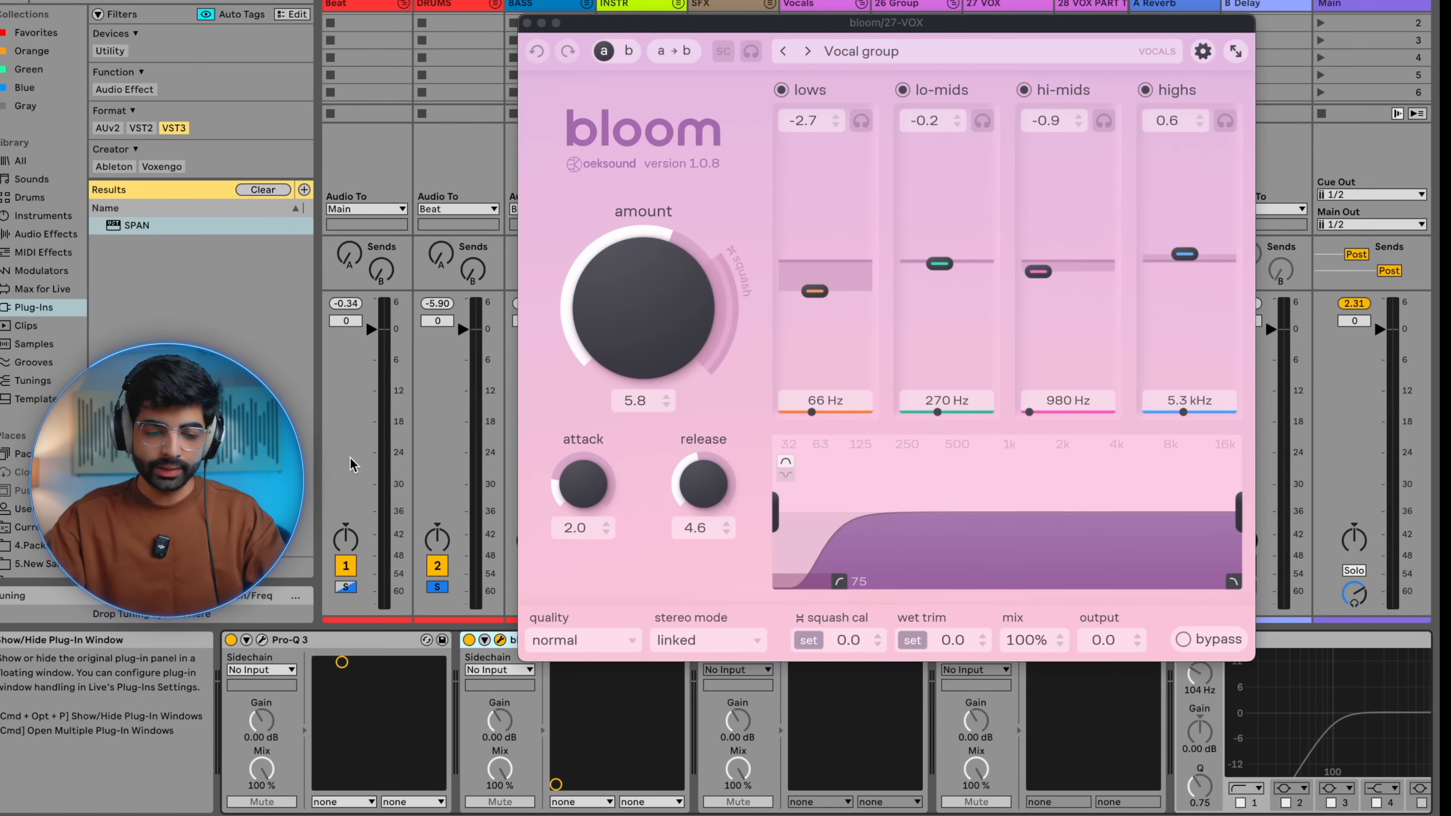
drag(656, 380, 653, 350)
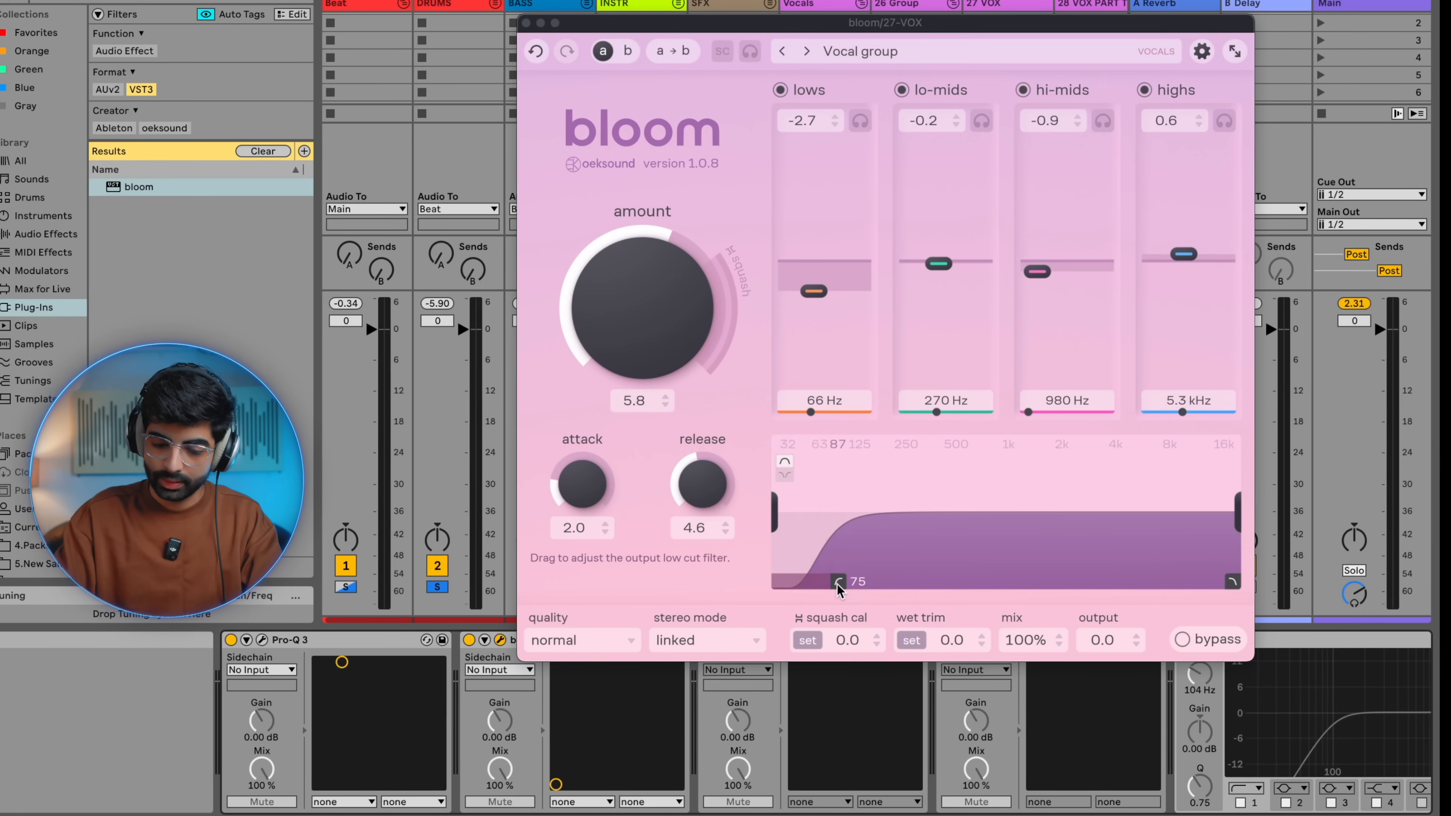
drag(838, 581, 850, 583)
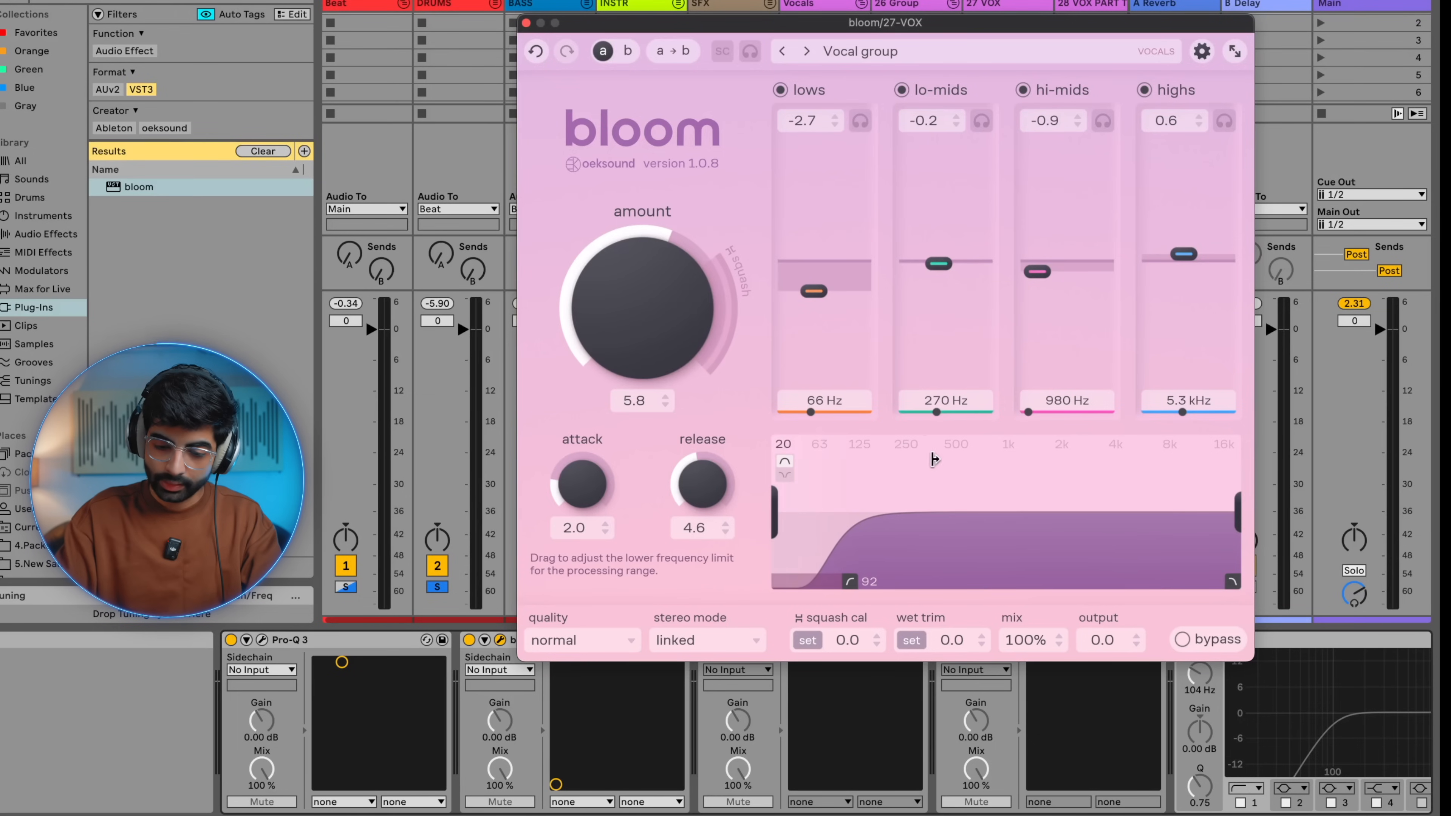
Listen to the vocals through bloom in two playback passes, watch its processing curve, and close its window
key(space)
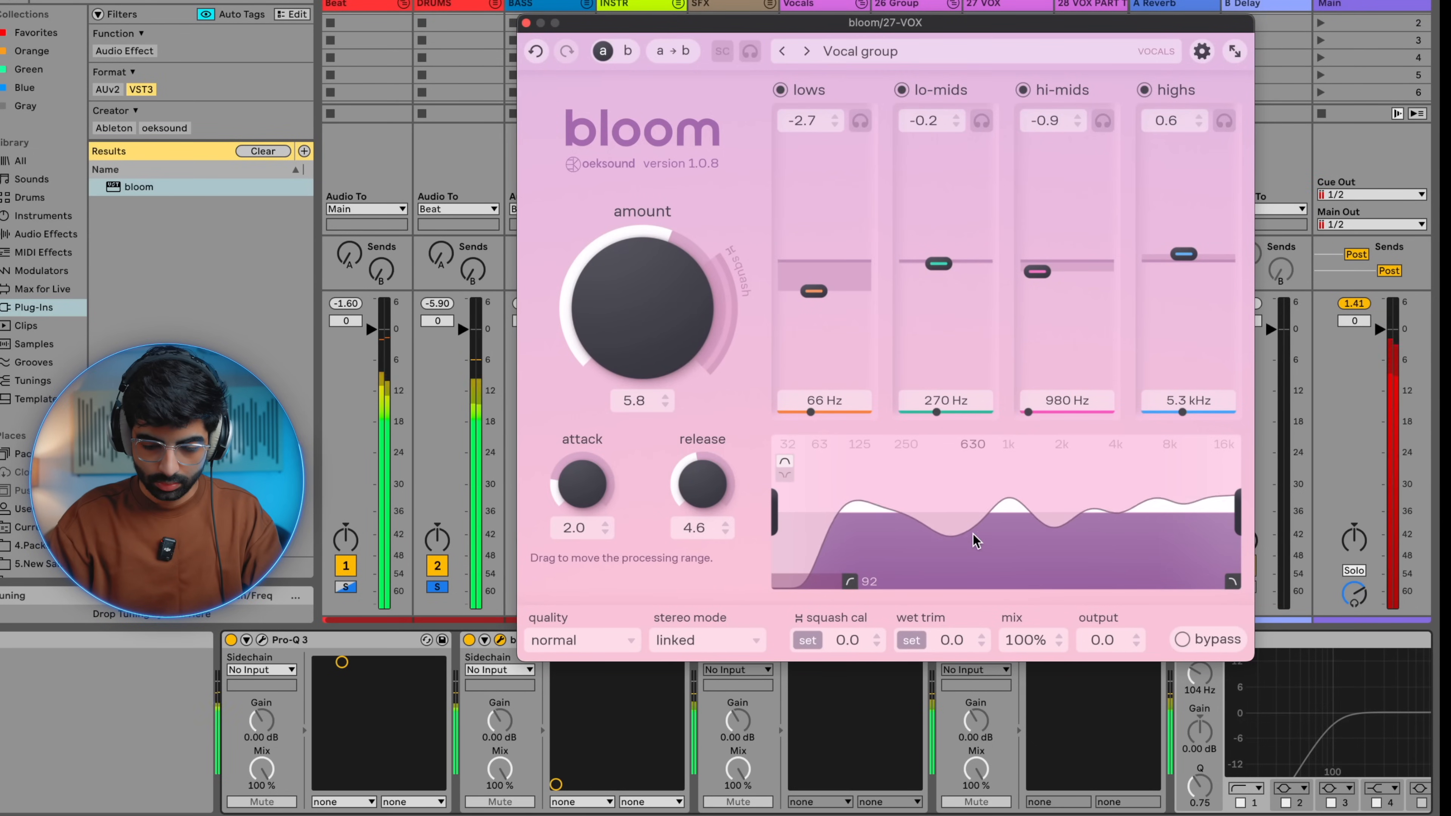
key(space)
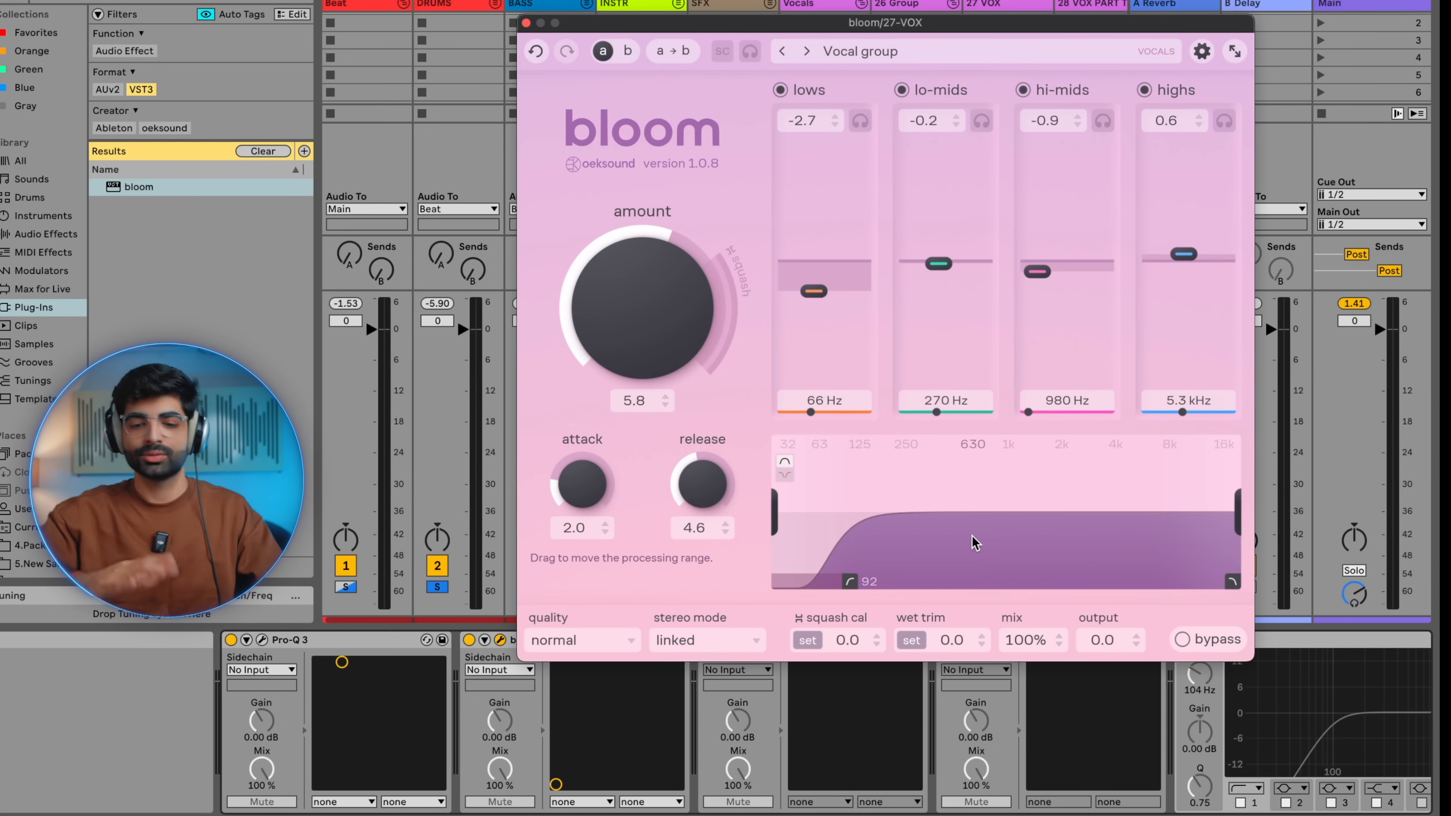
key(space)
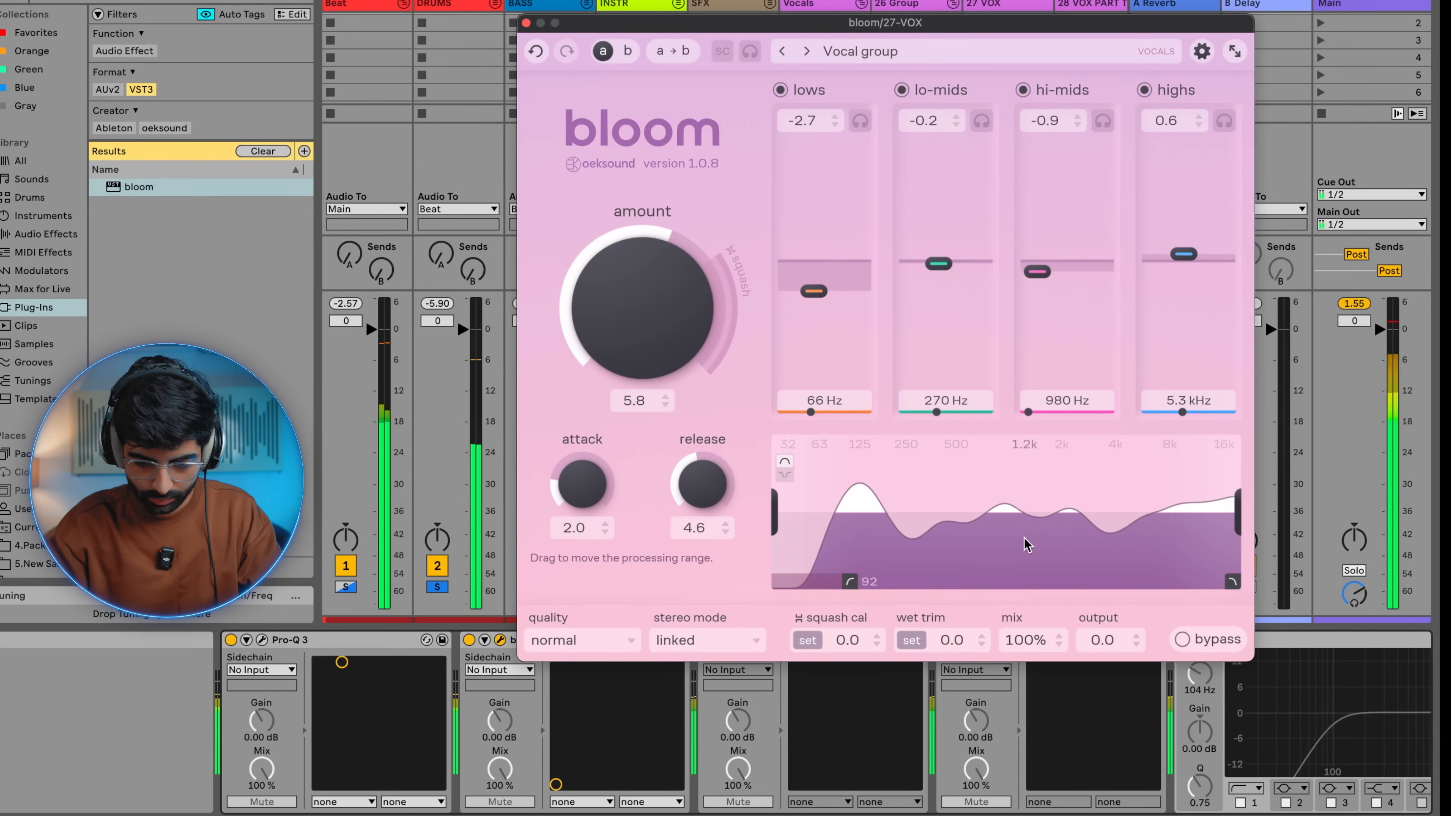
key(space)
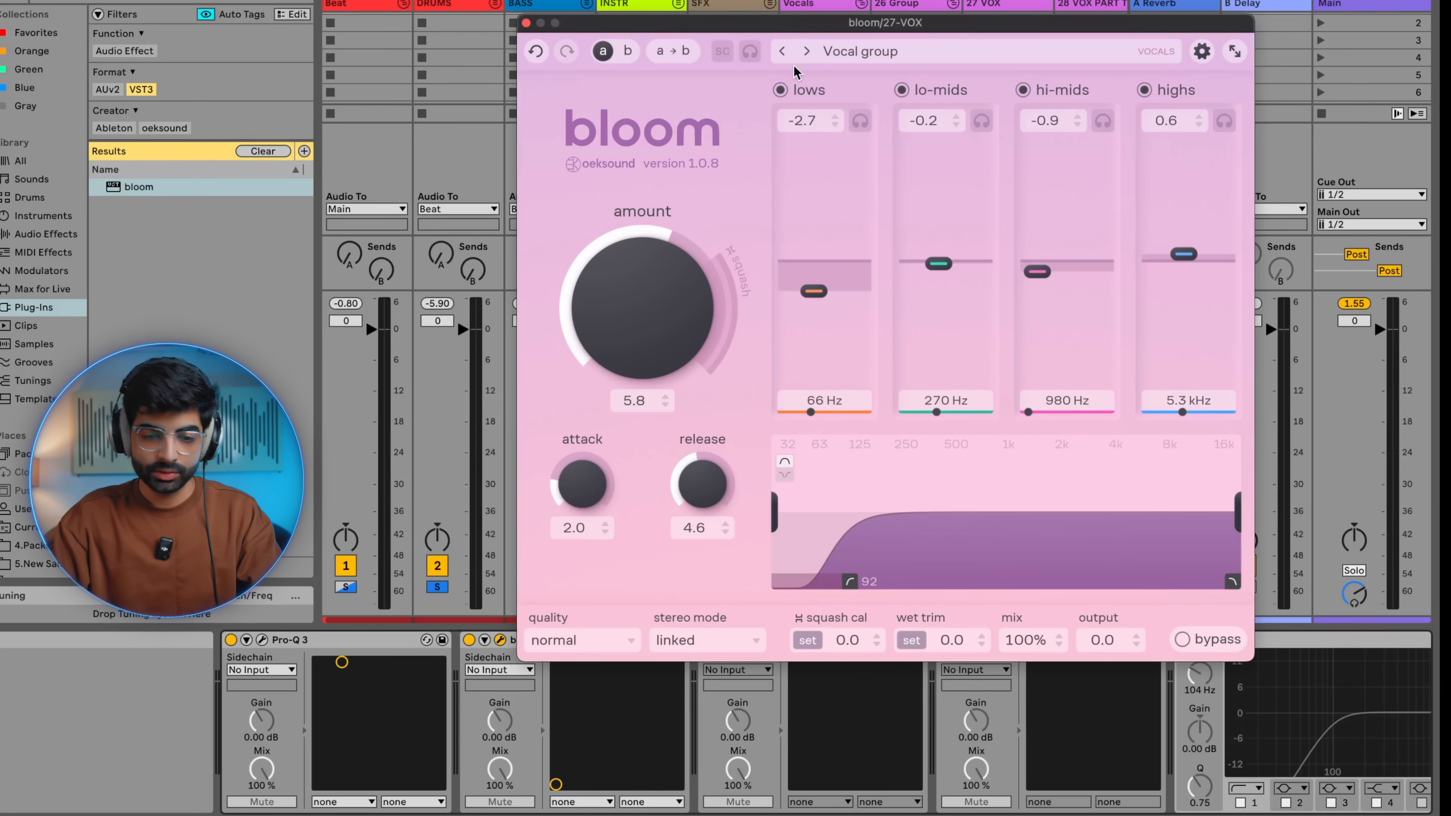
click(526, 23)
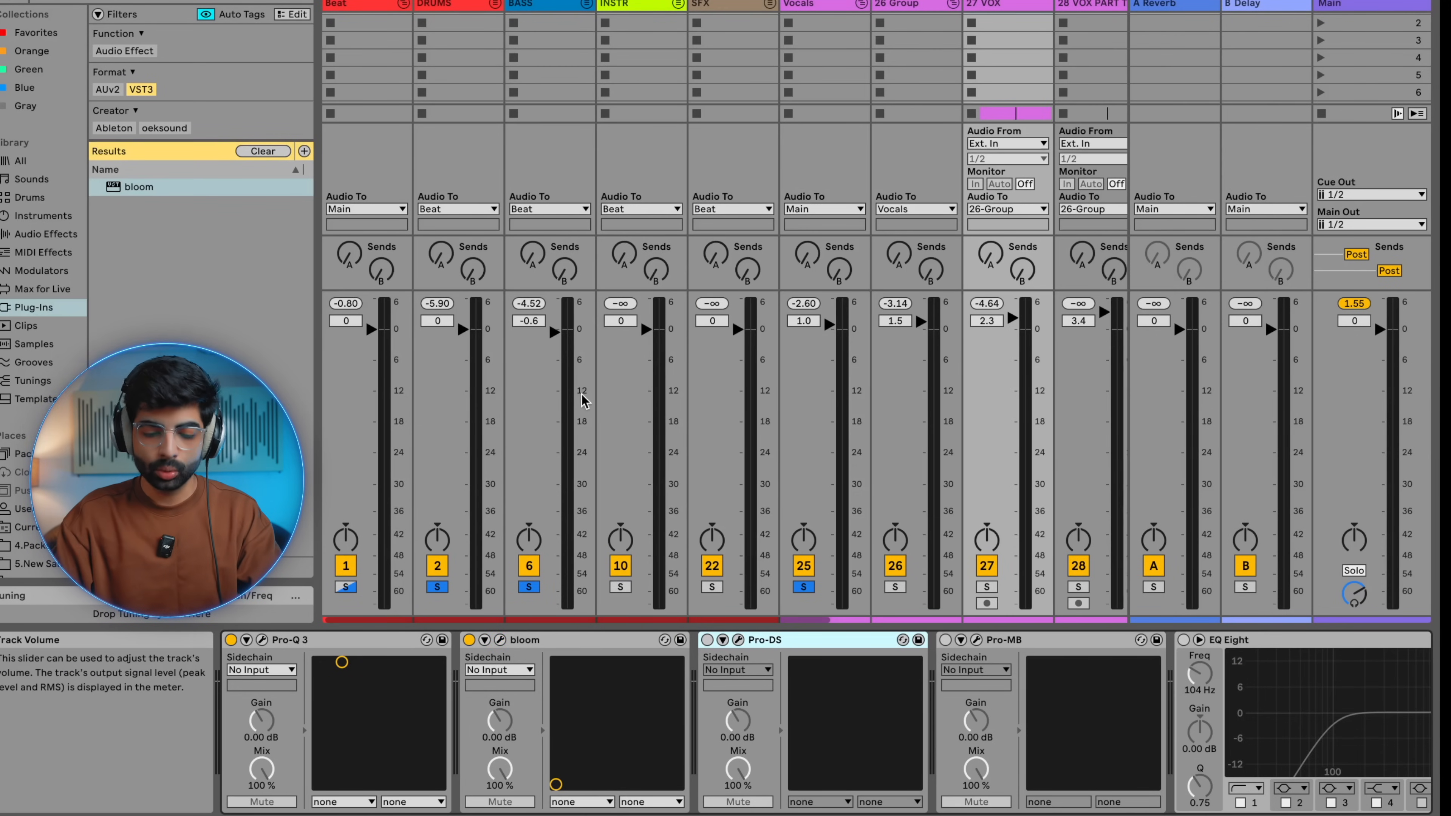
Activate and open Pro-DS on 27 VOX, and compare the vocals with it active and bypassed during playback, leaving it active
click(707, 640)
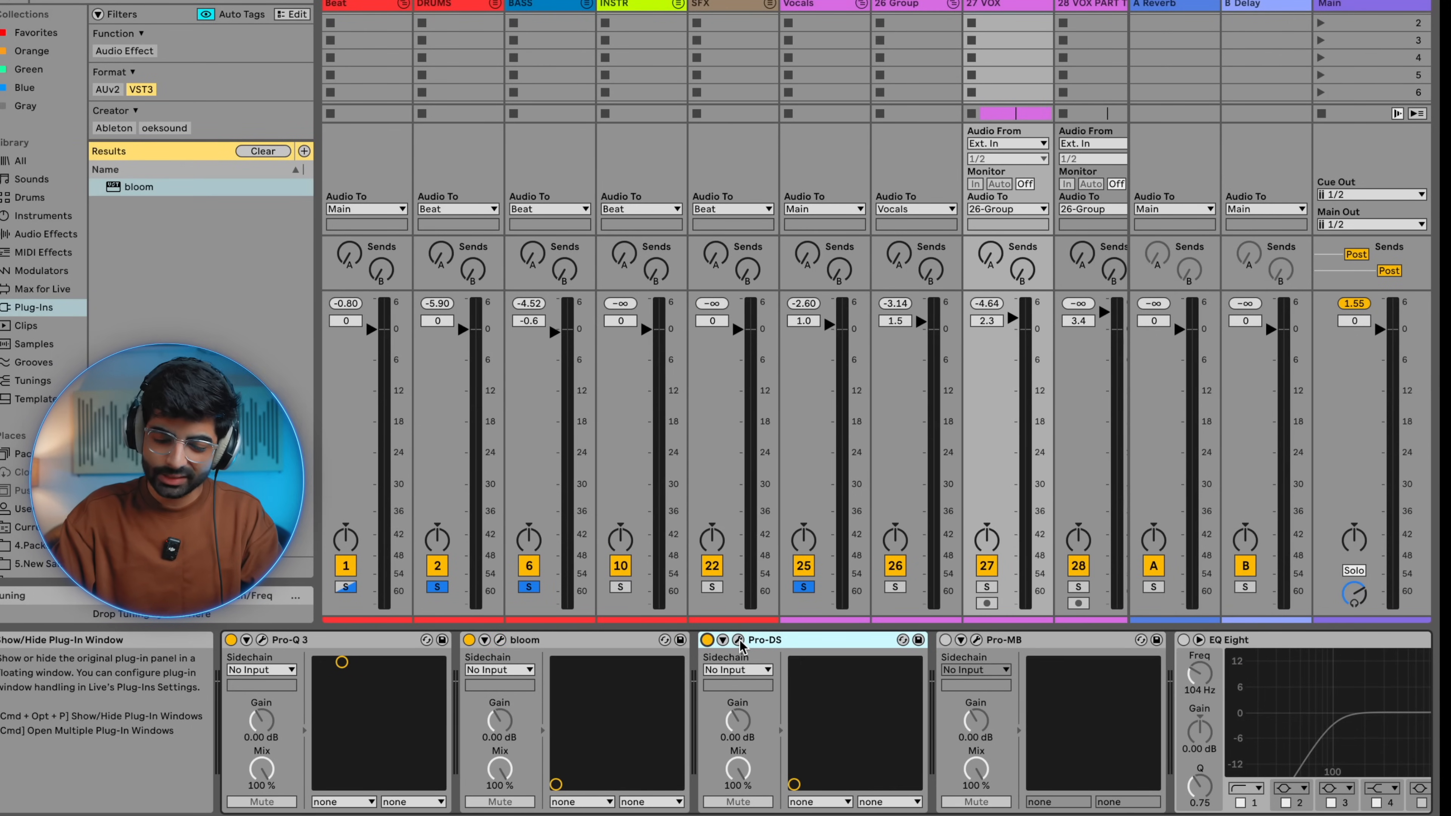
click(738, 640)
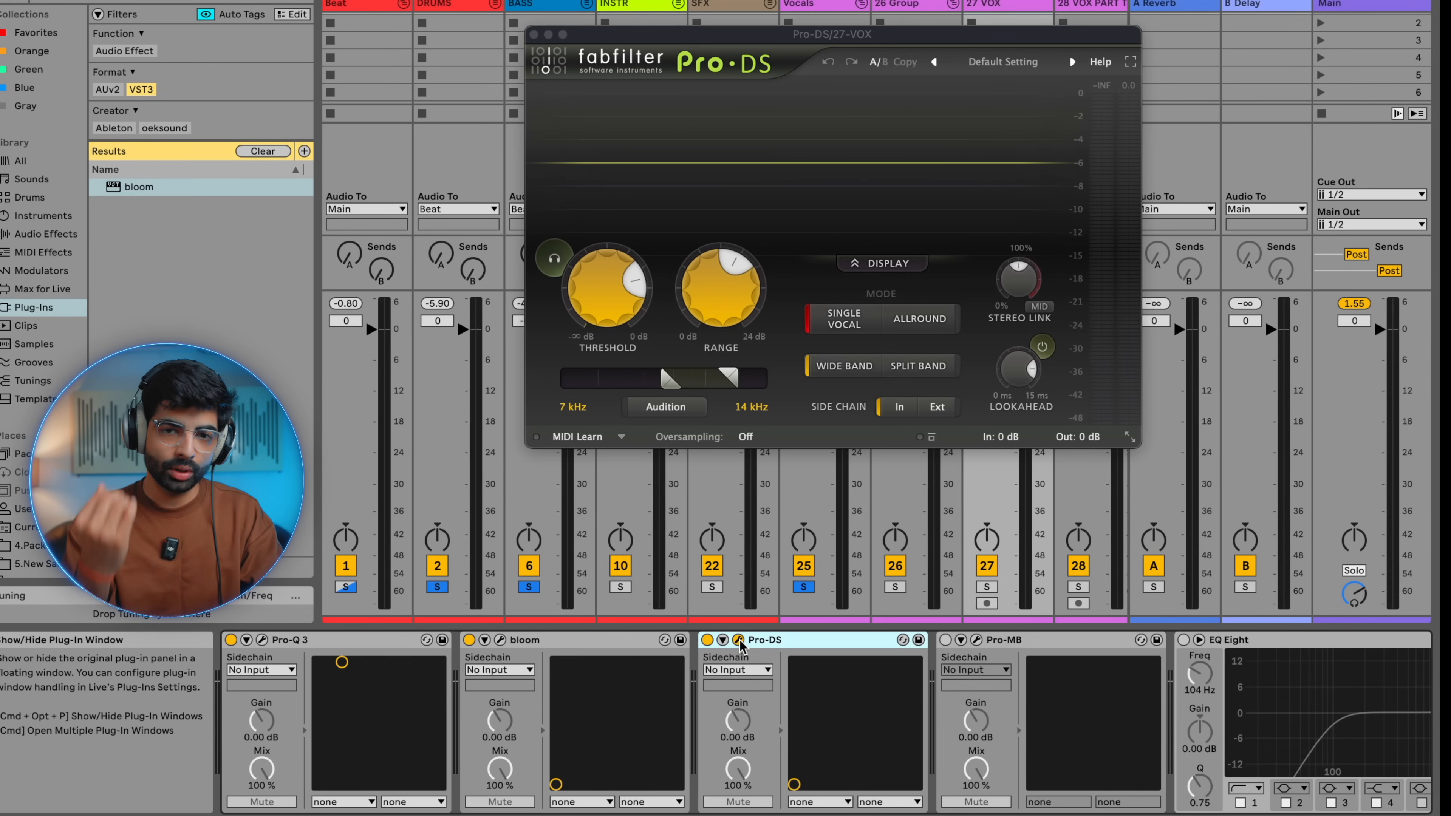
key(space)
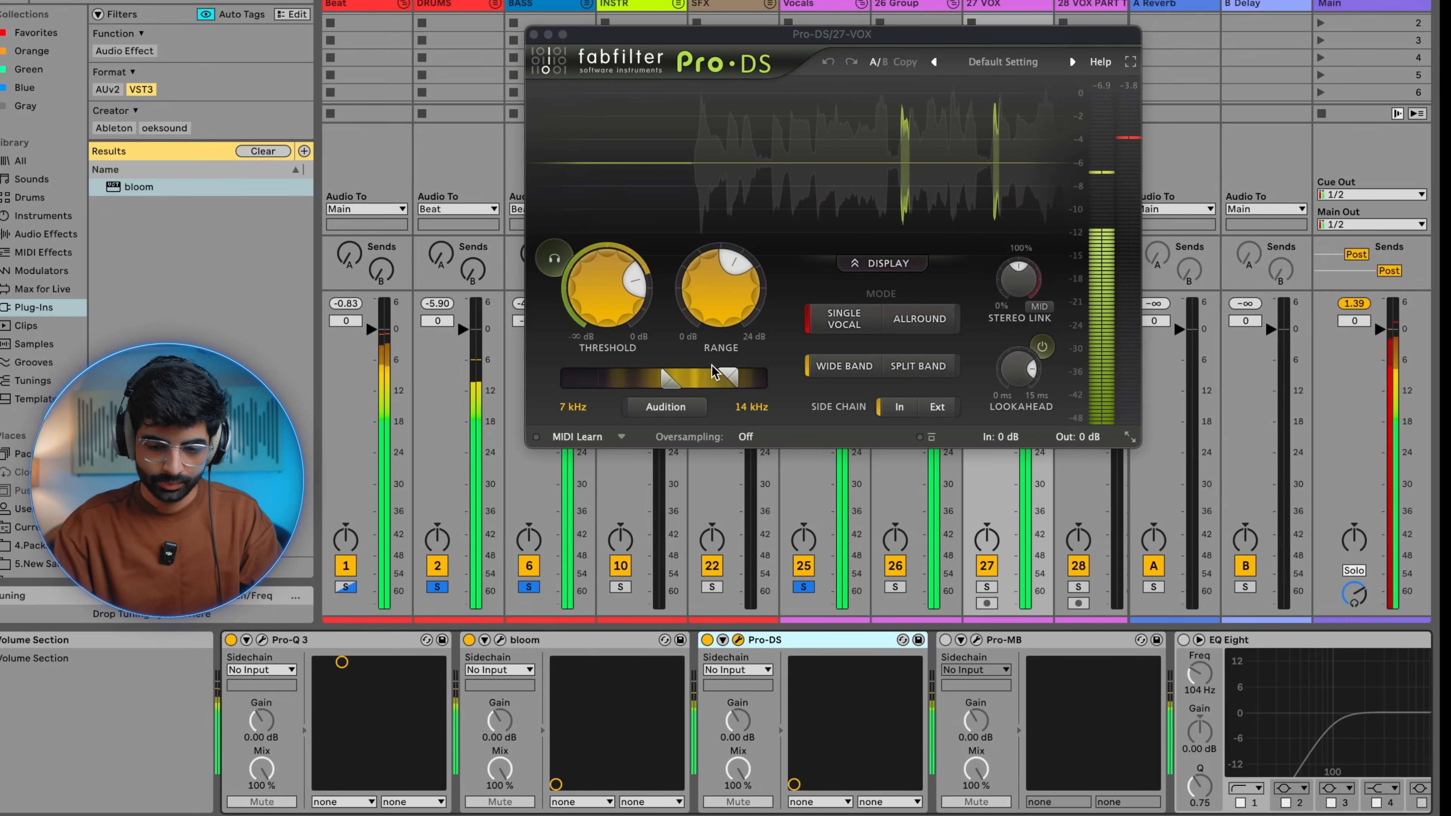
click(707, 640)
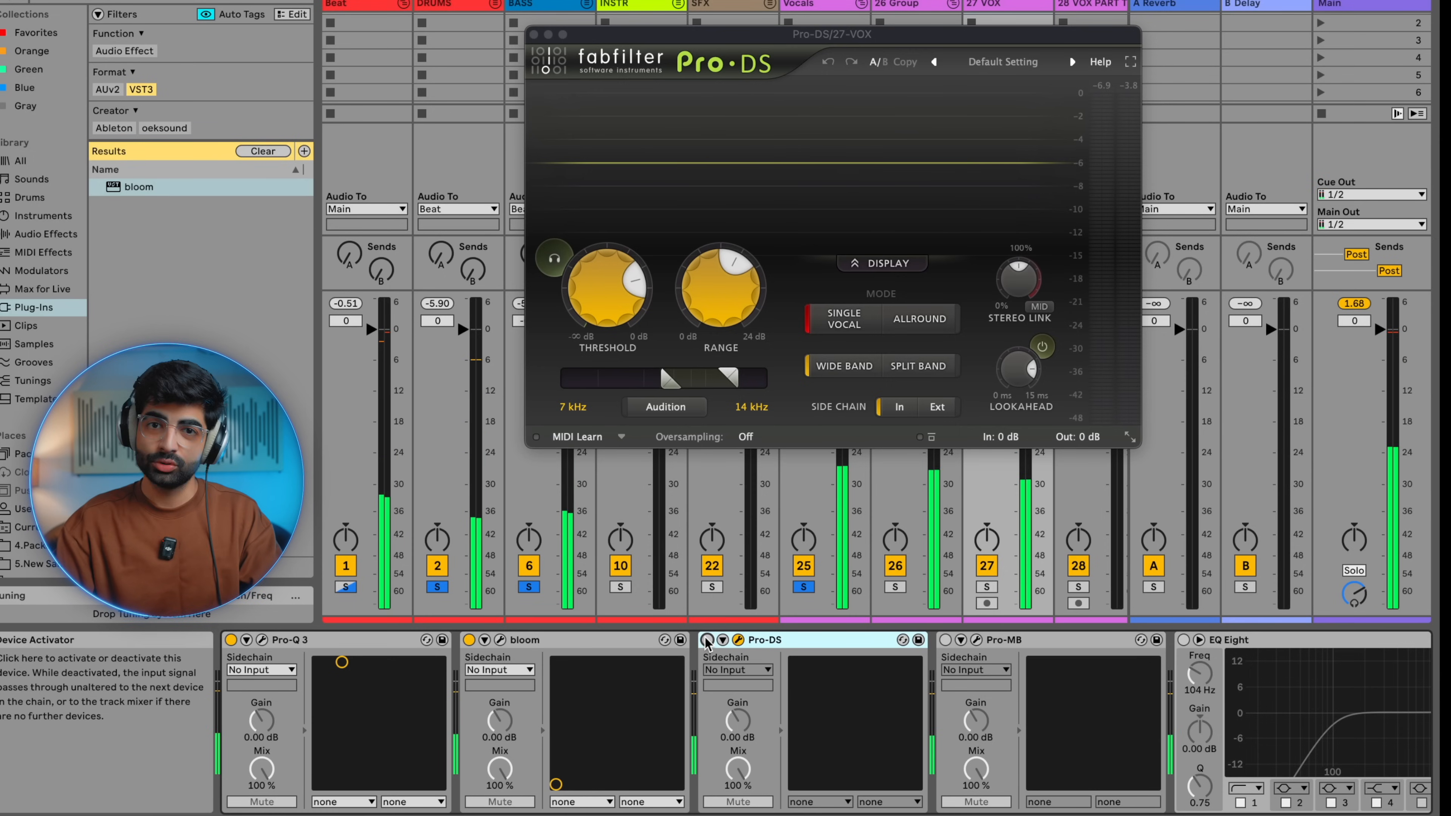
click(708, 640)
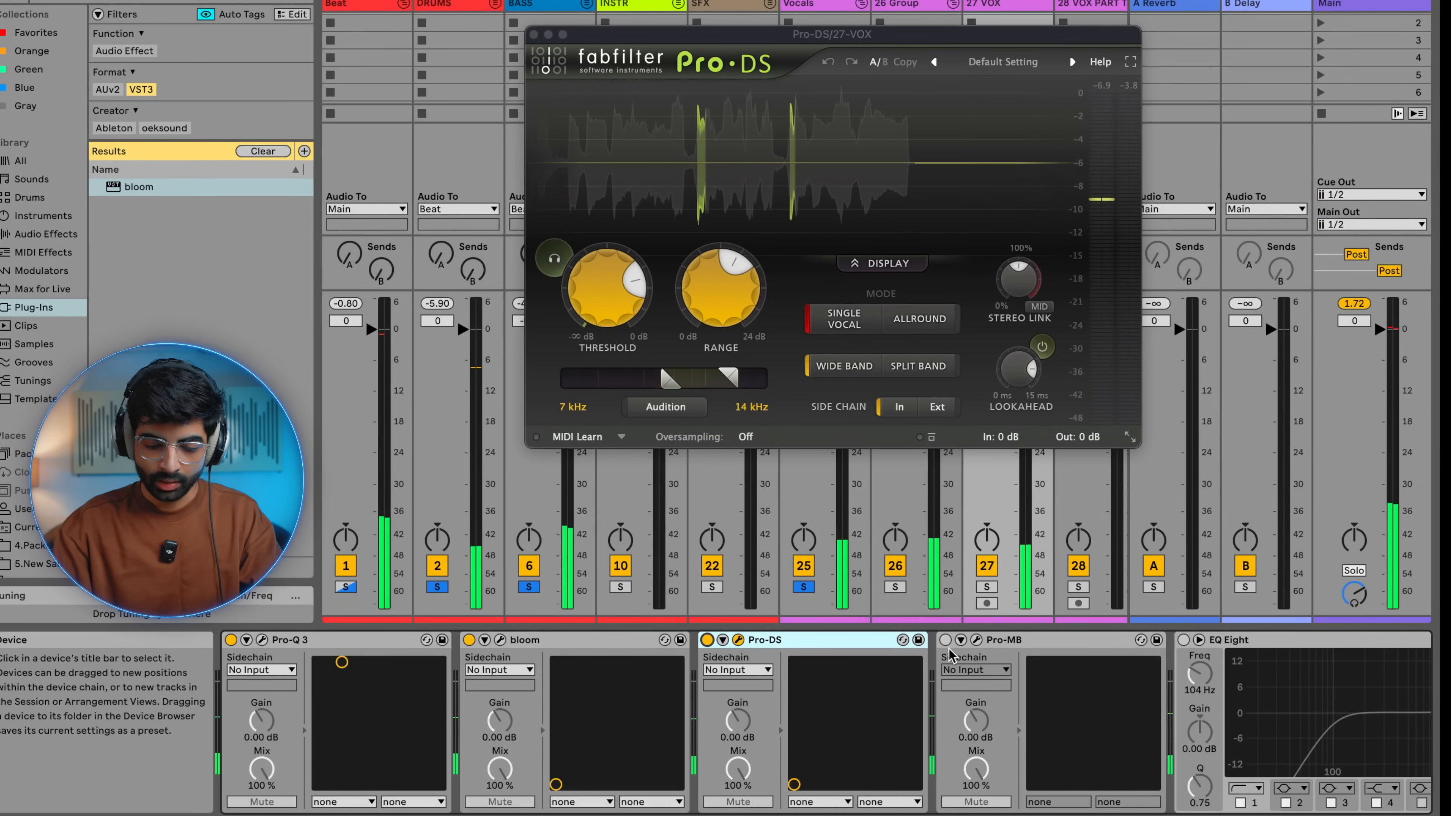
Activate and open Pro-MB on the 27 VOX track and listen to the vocals while watching its low-mid band compress
click(976, 640)
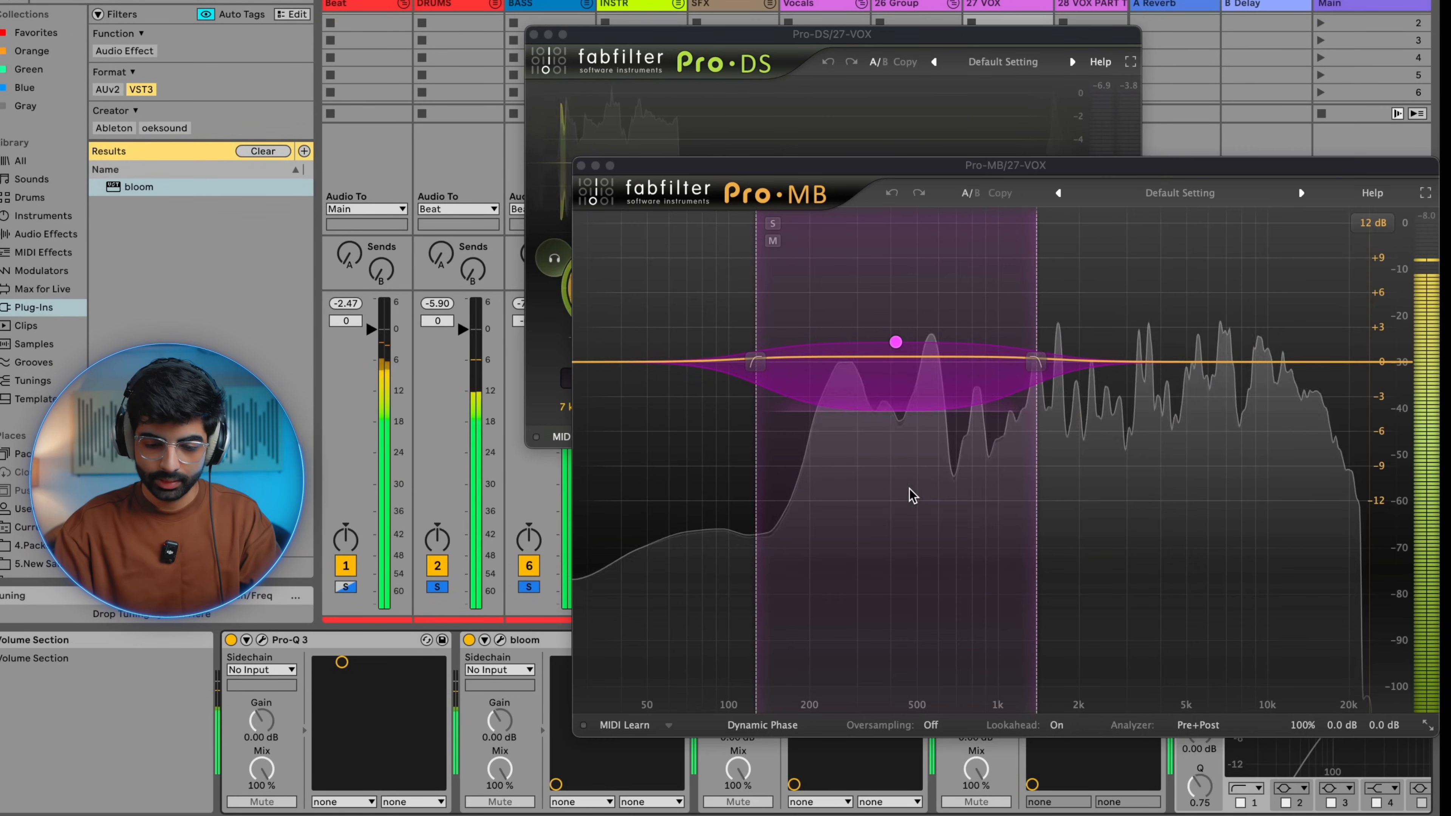
drag(825, 279, 1002, 474)
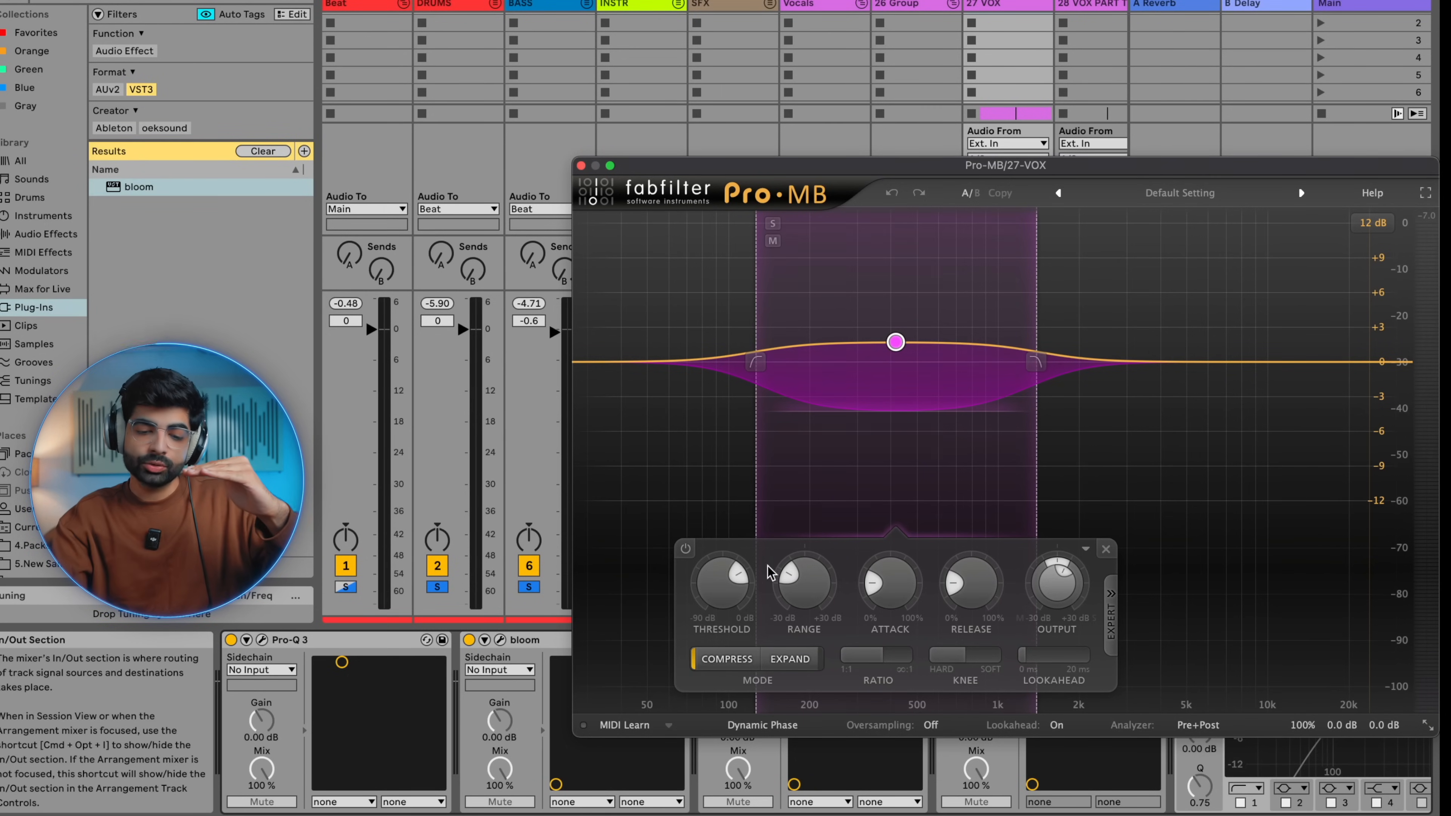
mouse_move(740, 573)
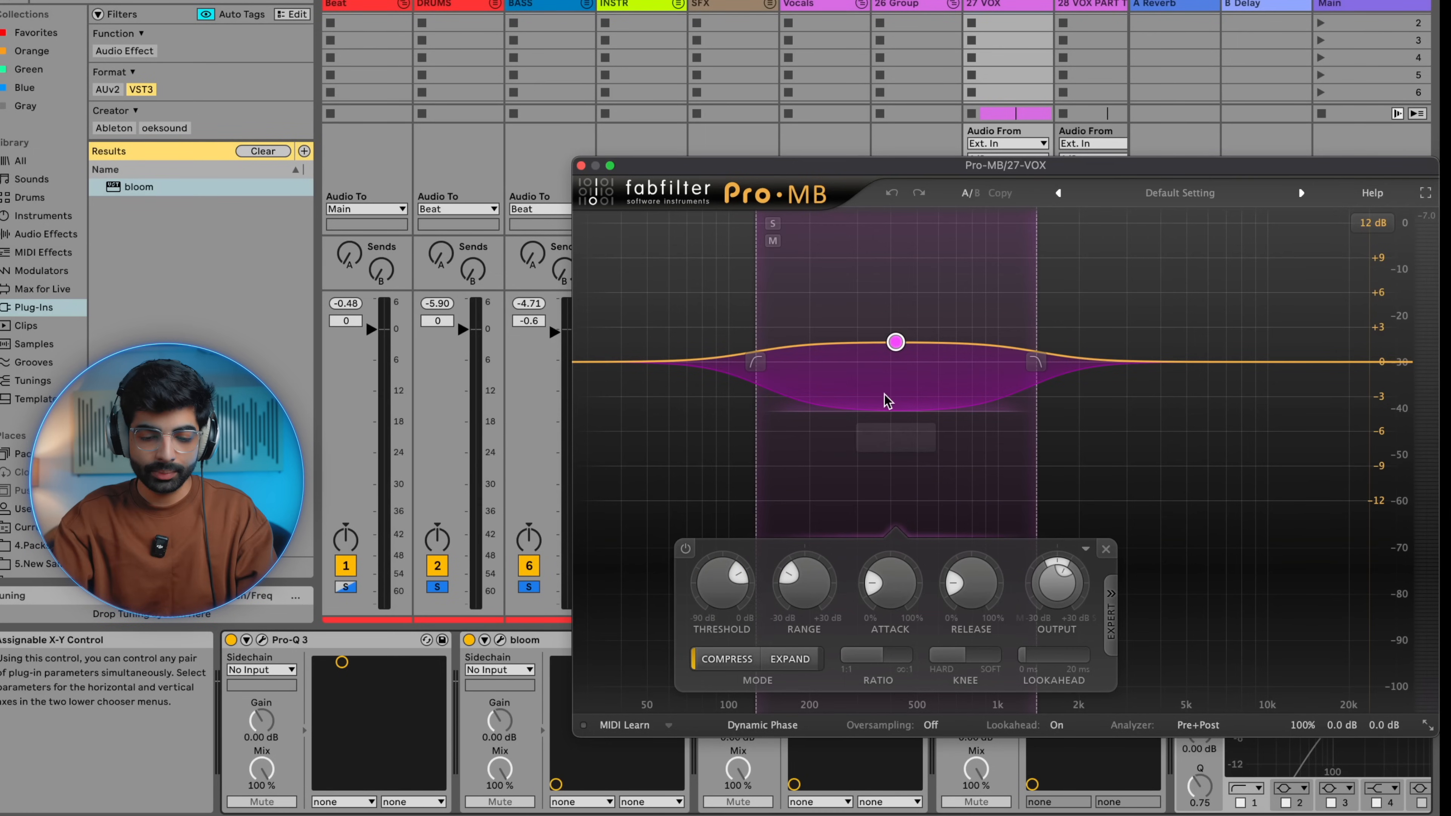
key(space)
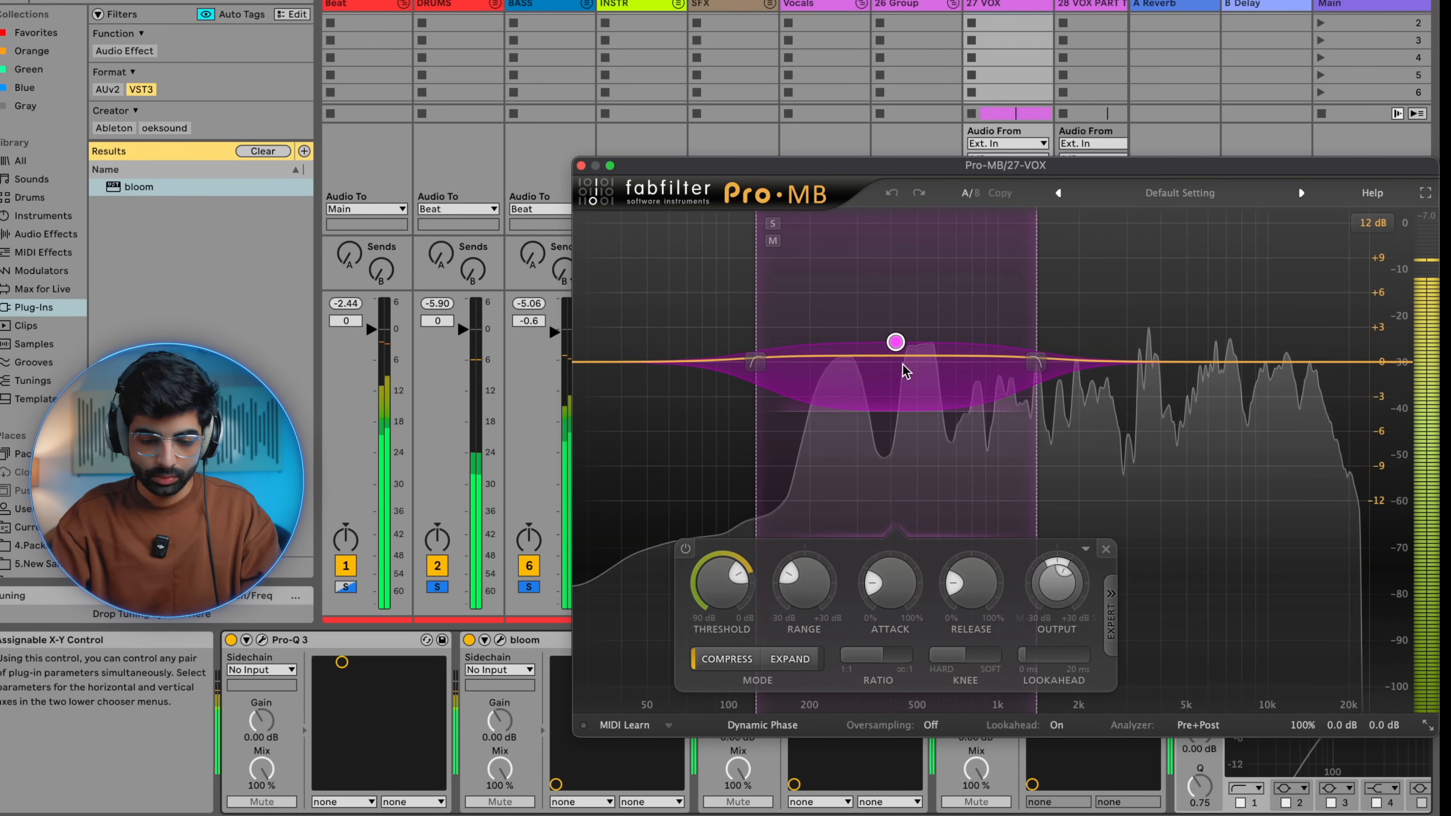
key(space)
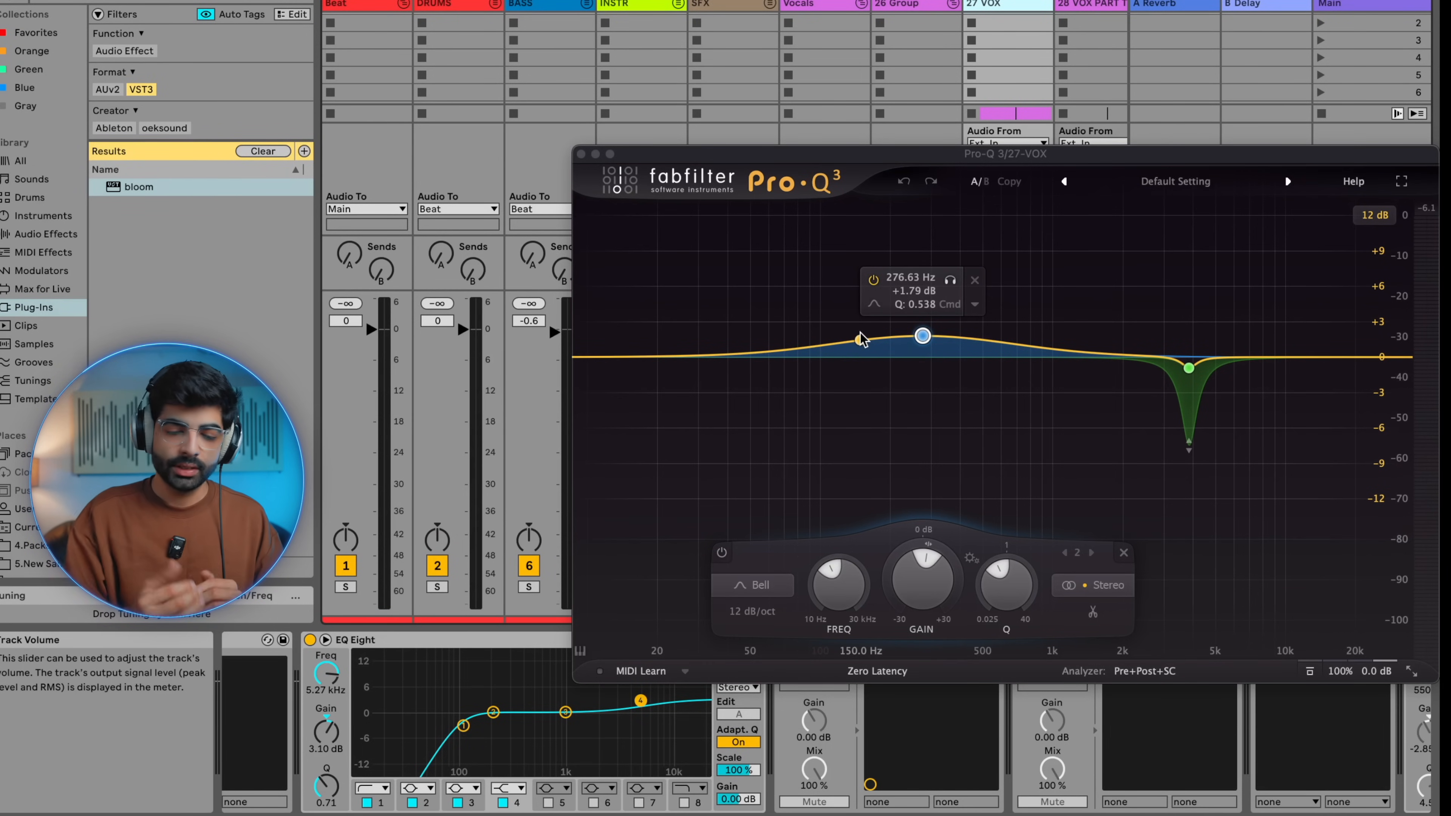
Review the wide low-mid boost in 27 VOX's Pro-Q 3, and activate and open the CLA-2A compressor further down the chain
drag(827, 297, 1027, 409)
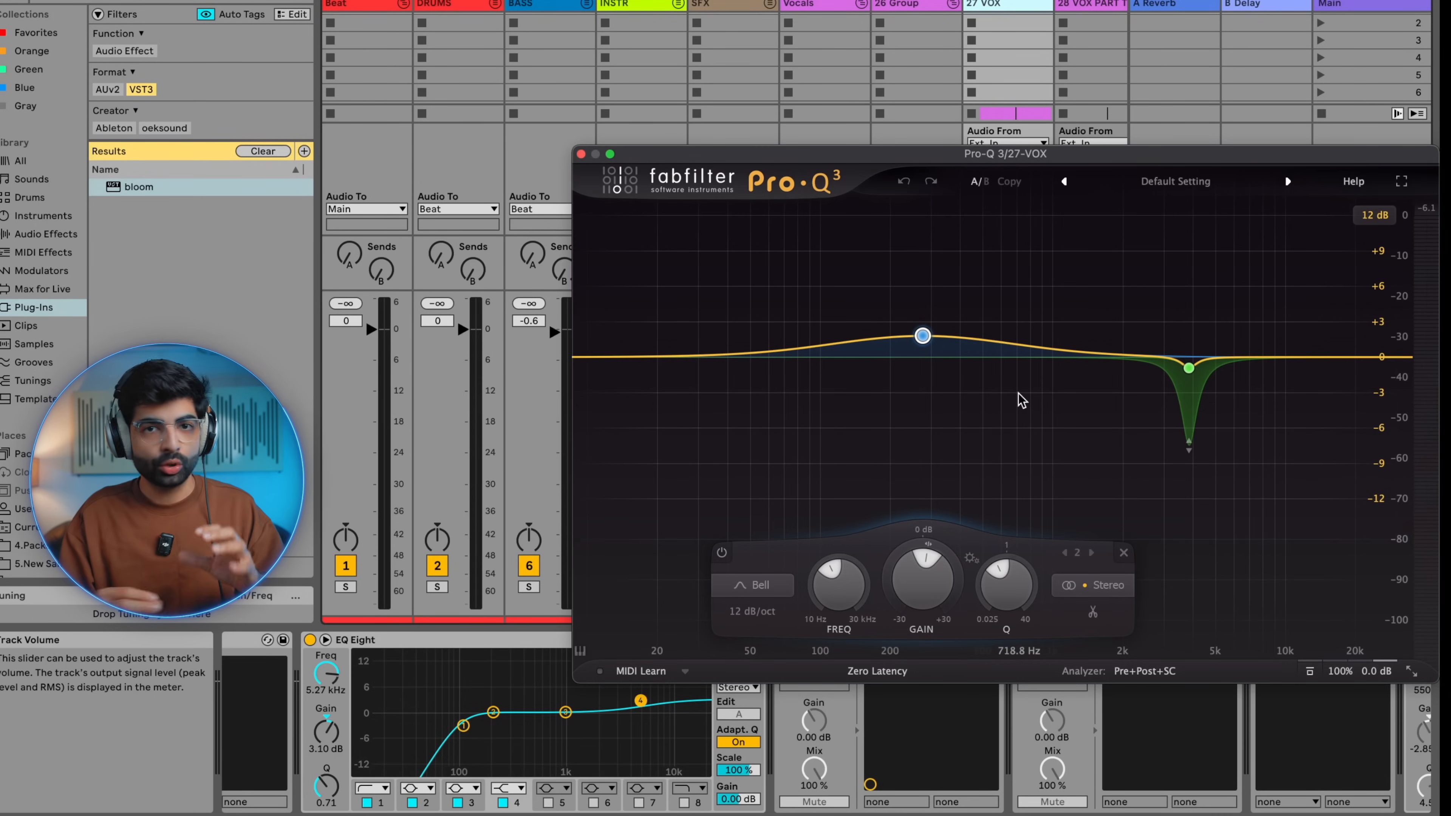
mouse_move(931, 357)
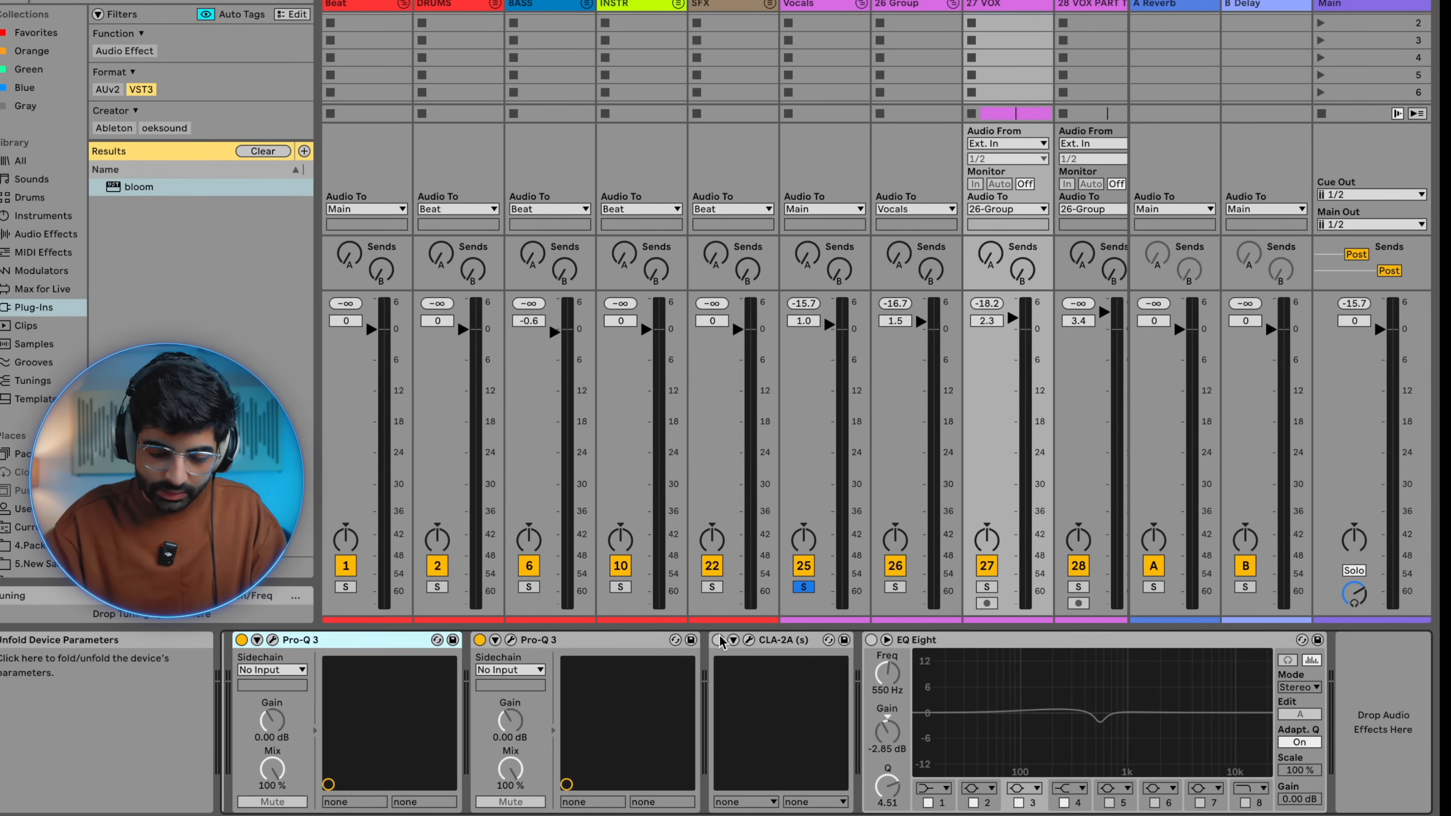
click(718, 640)
click(748, 640)
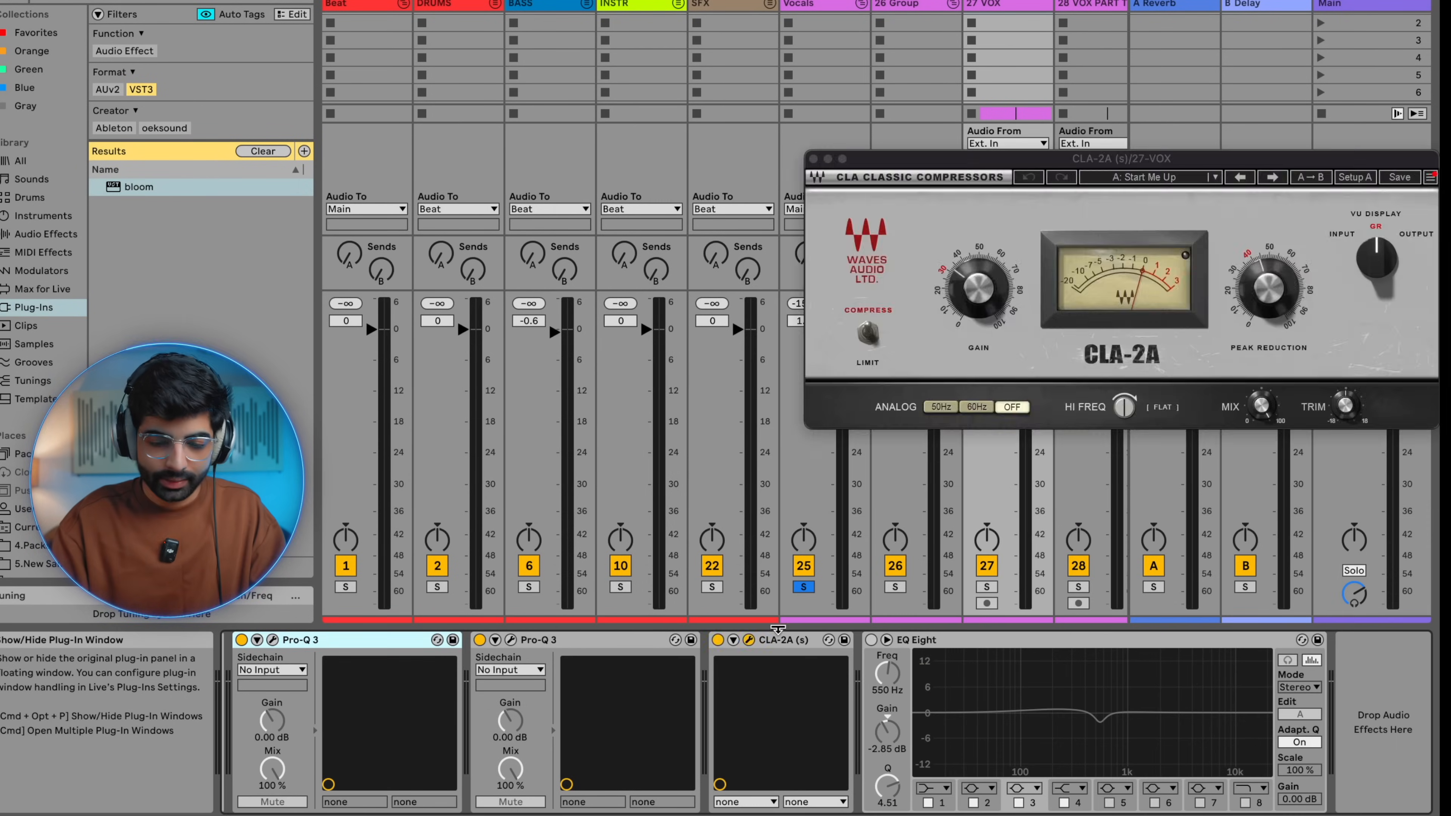
drag(1125, 166, 936, 171)
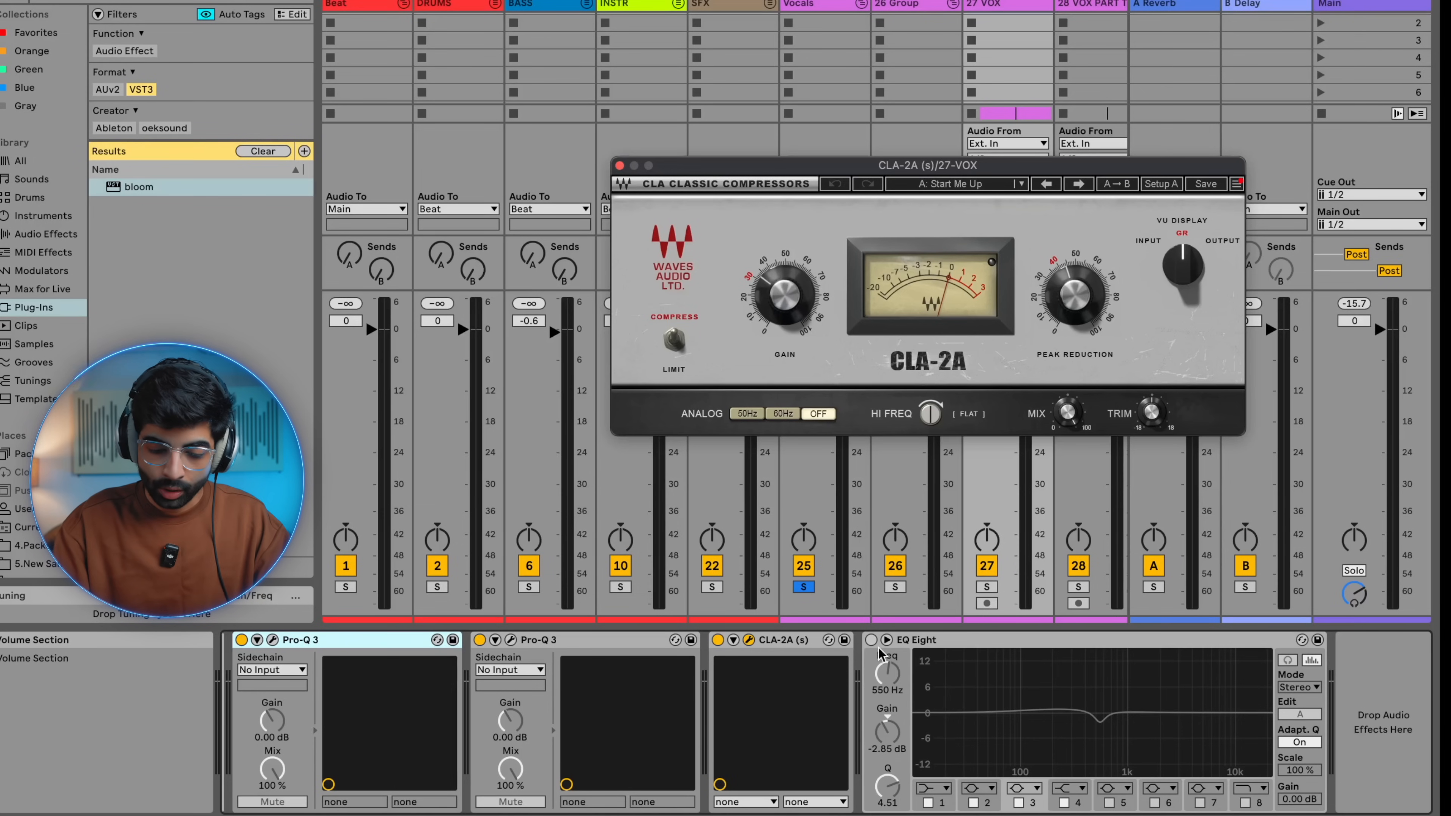
Activate the last EQ Eight on 27 VOX, play the vocals through the complete chain, and close the CLA-2A window
click(981, 690)
drag(1085, 690, 1114, 764)
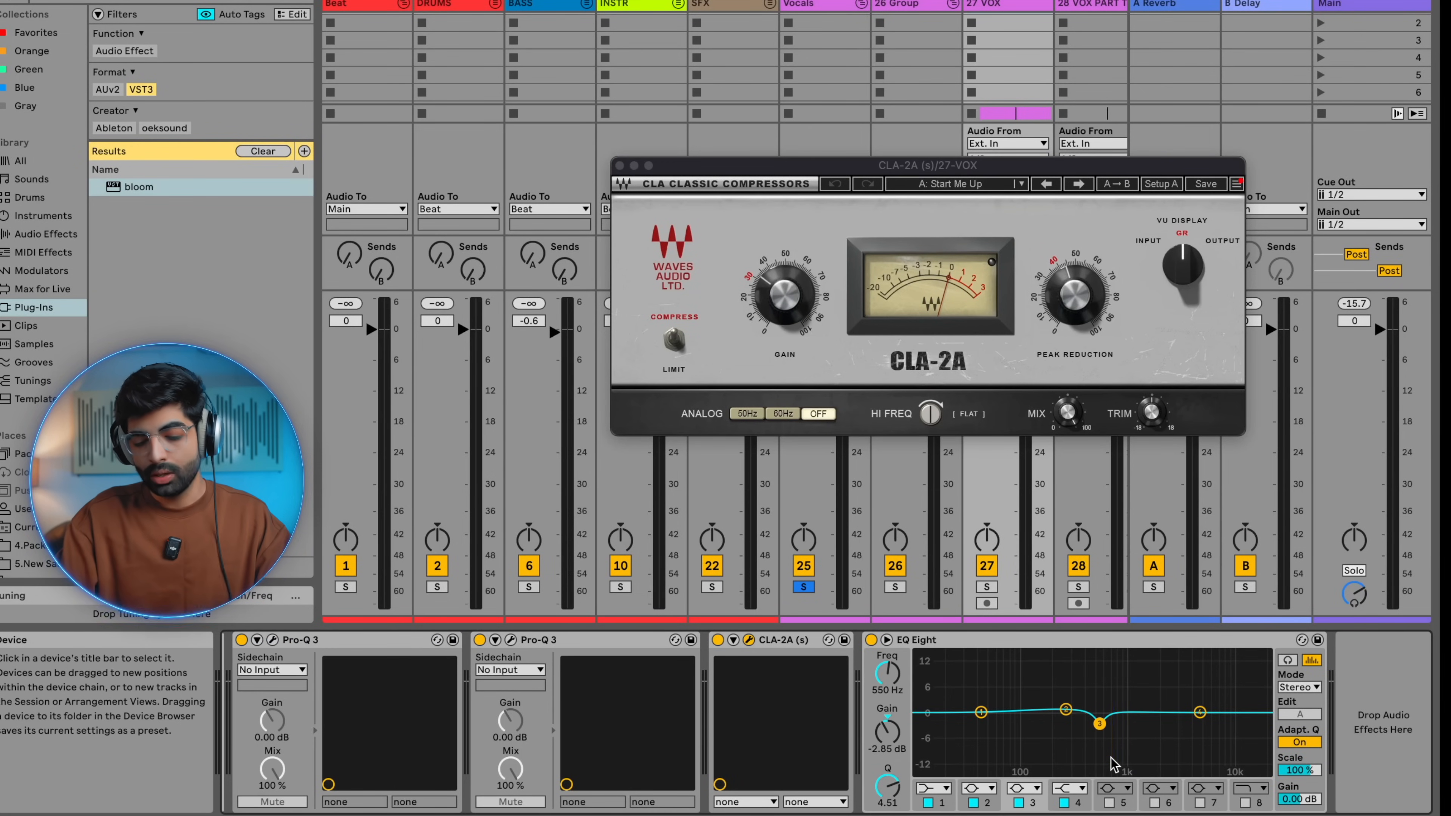
key(space)
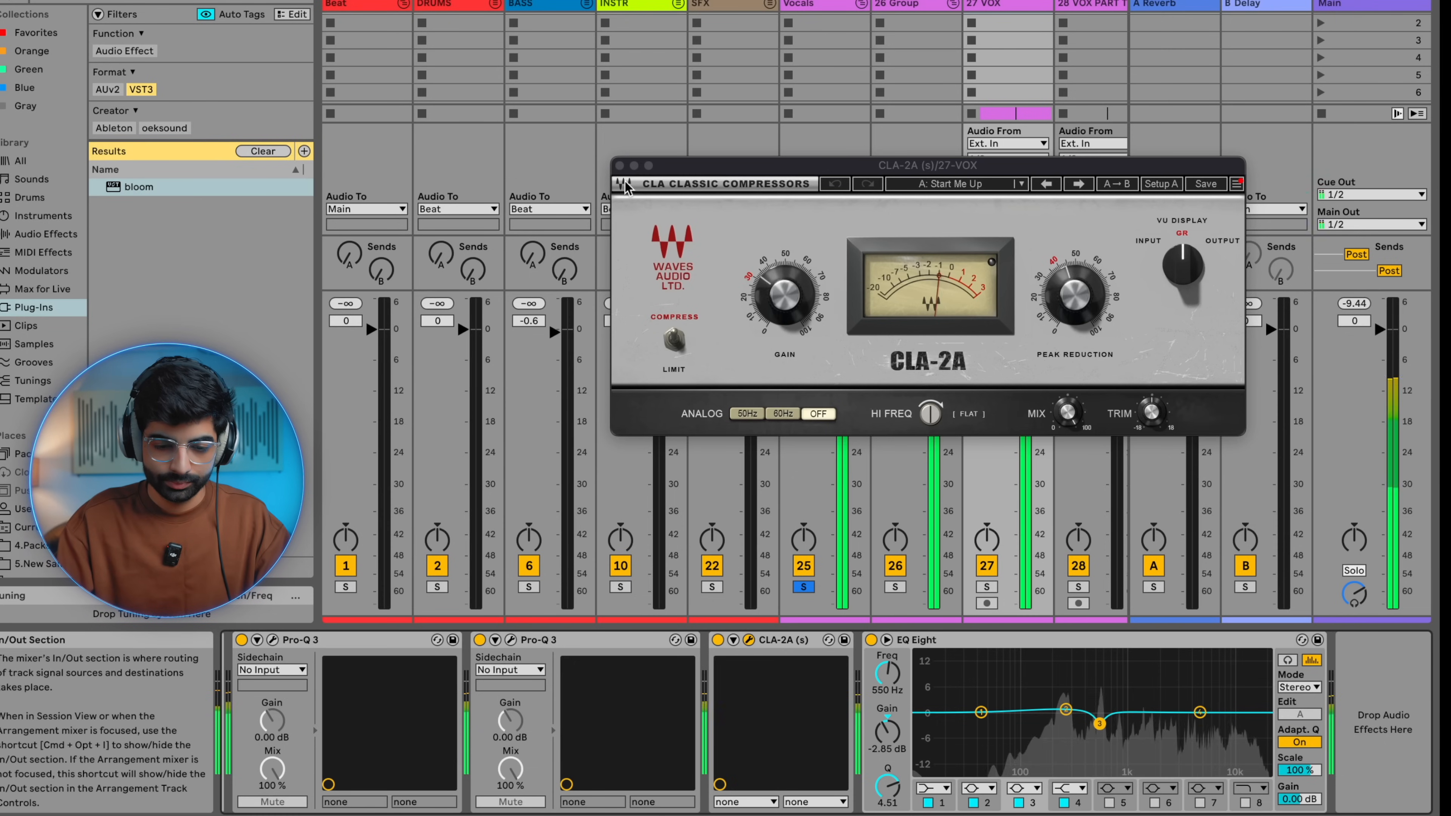
click(619, 165)
View the effects on 26 Group and Vocals, and solo DRUMS, BASS and Vocals together to hear the vocals against them
click(909, 5)
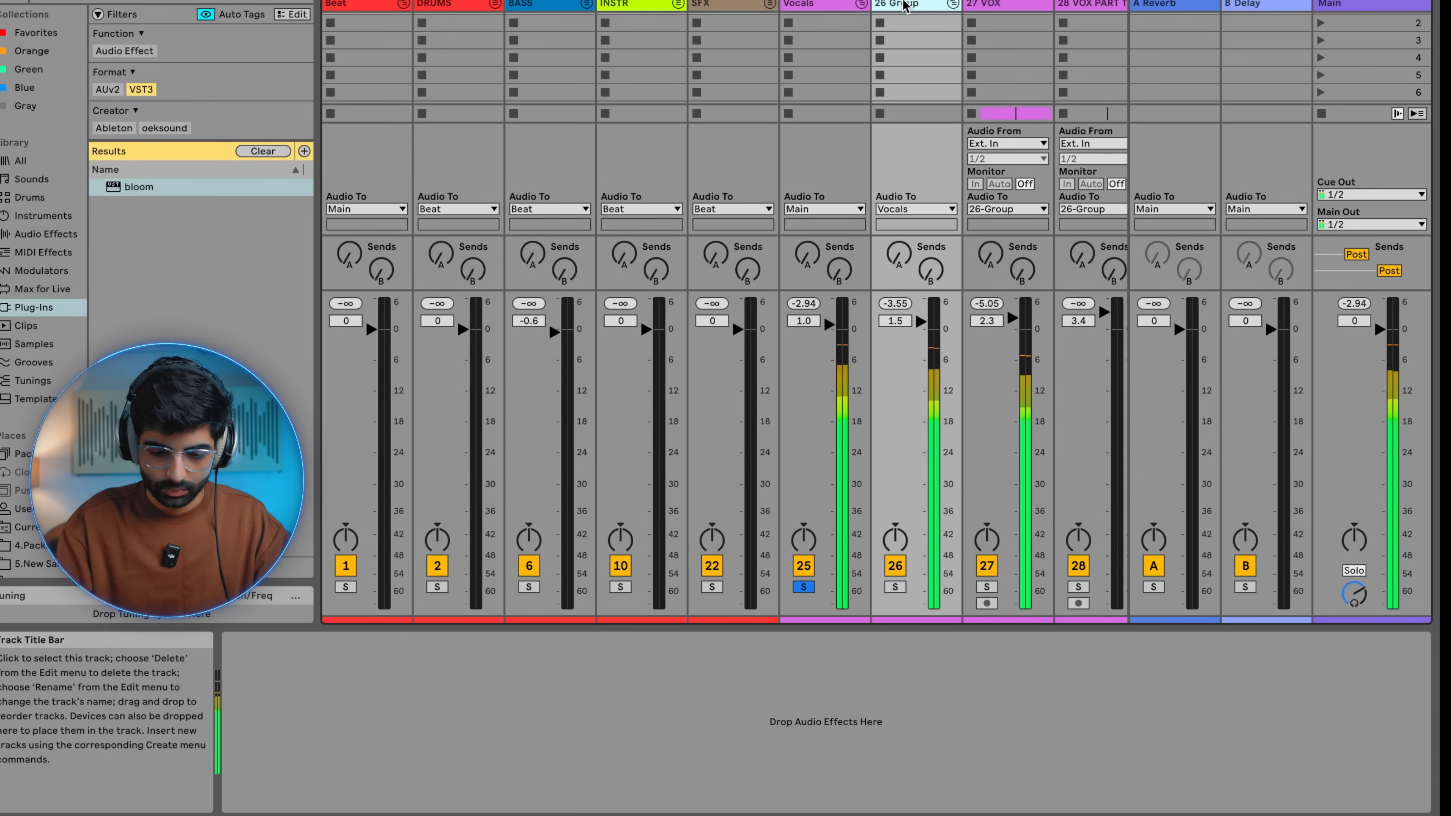
click(835, 4)
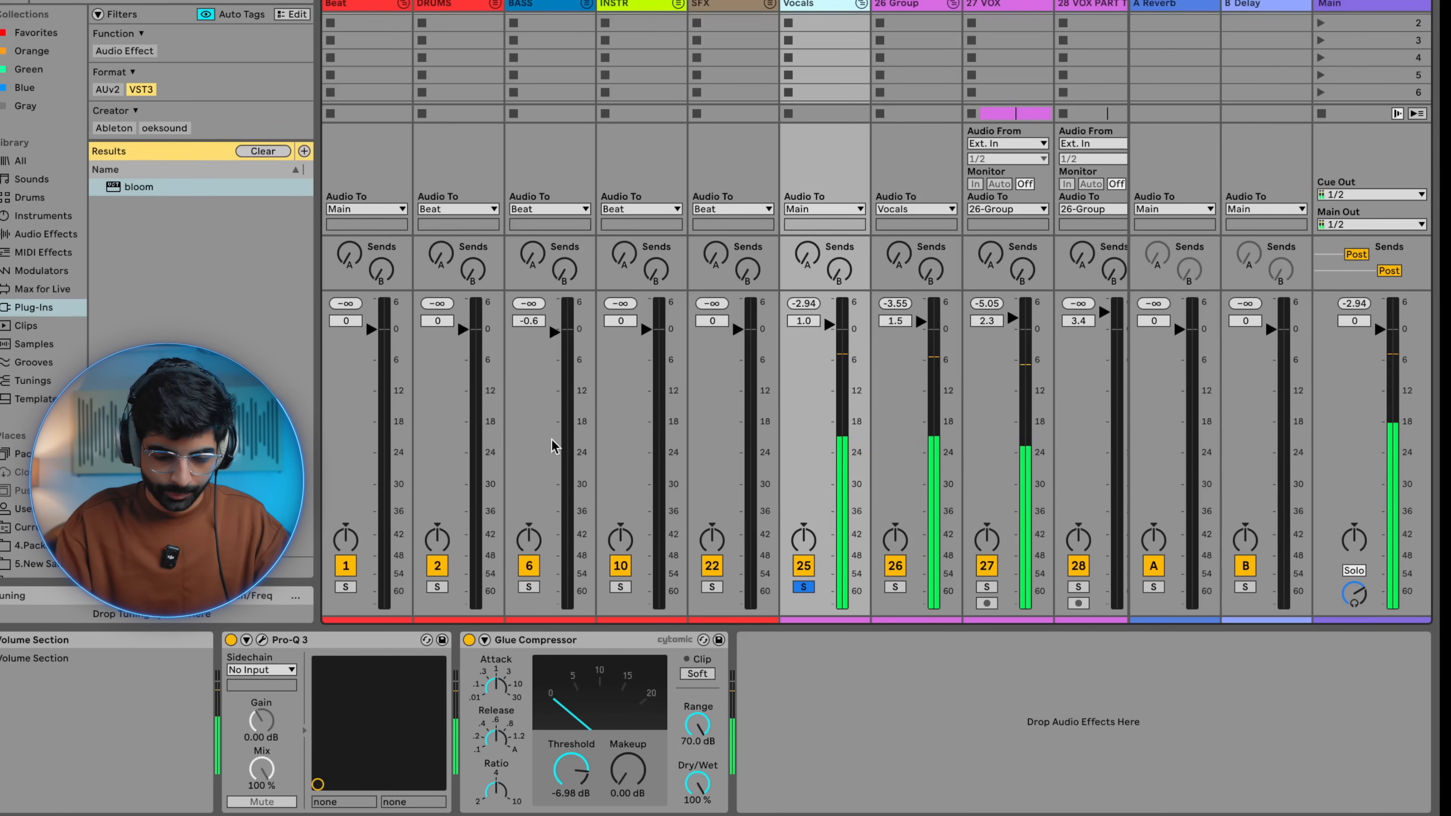
click(437, 587)
click(529, 587)
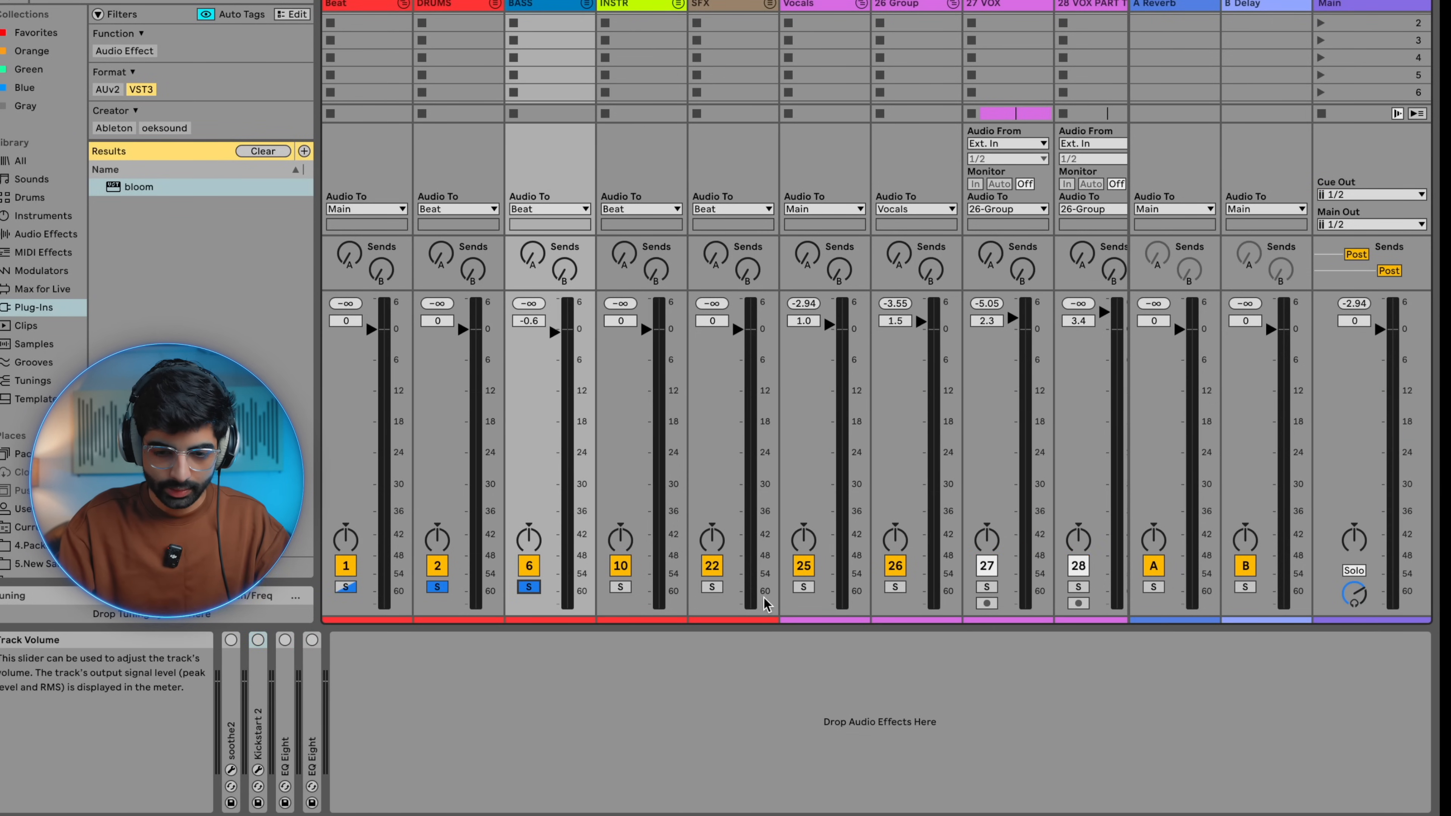
click(803, 586)
key(space)
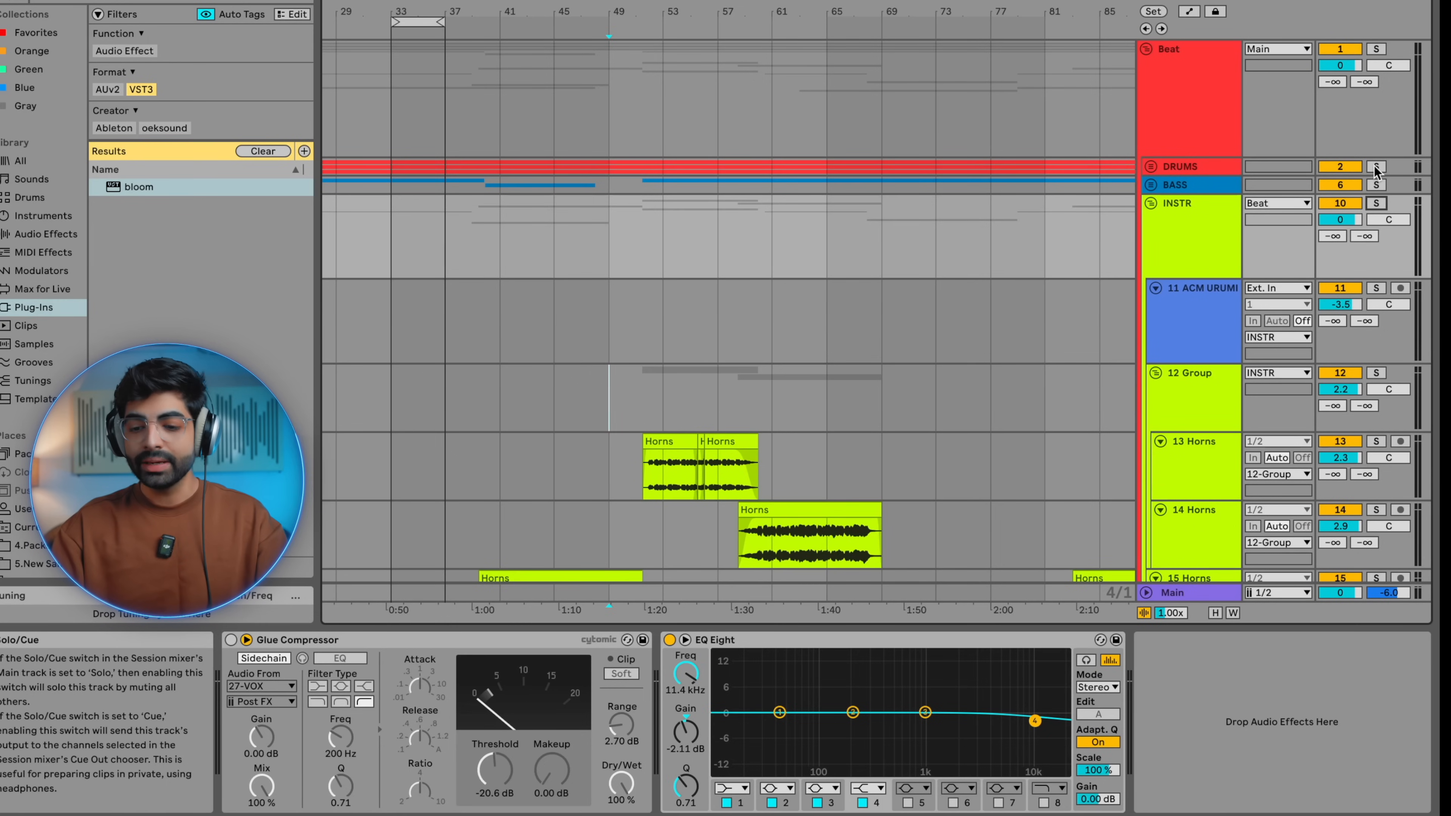
Solo the DRUMS, BASS and Vocals groups in the arrangement
click(1376, 166)
click(1375, 183)
scroll(1376, 187, down, 15)
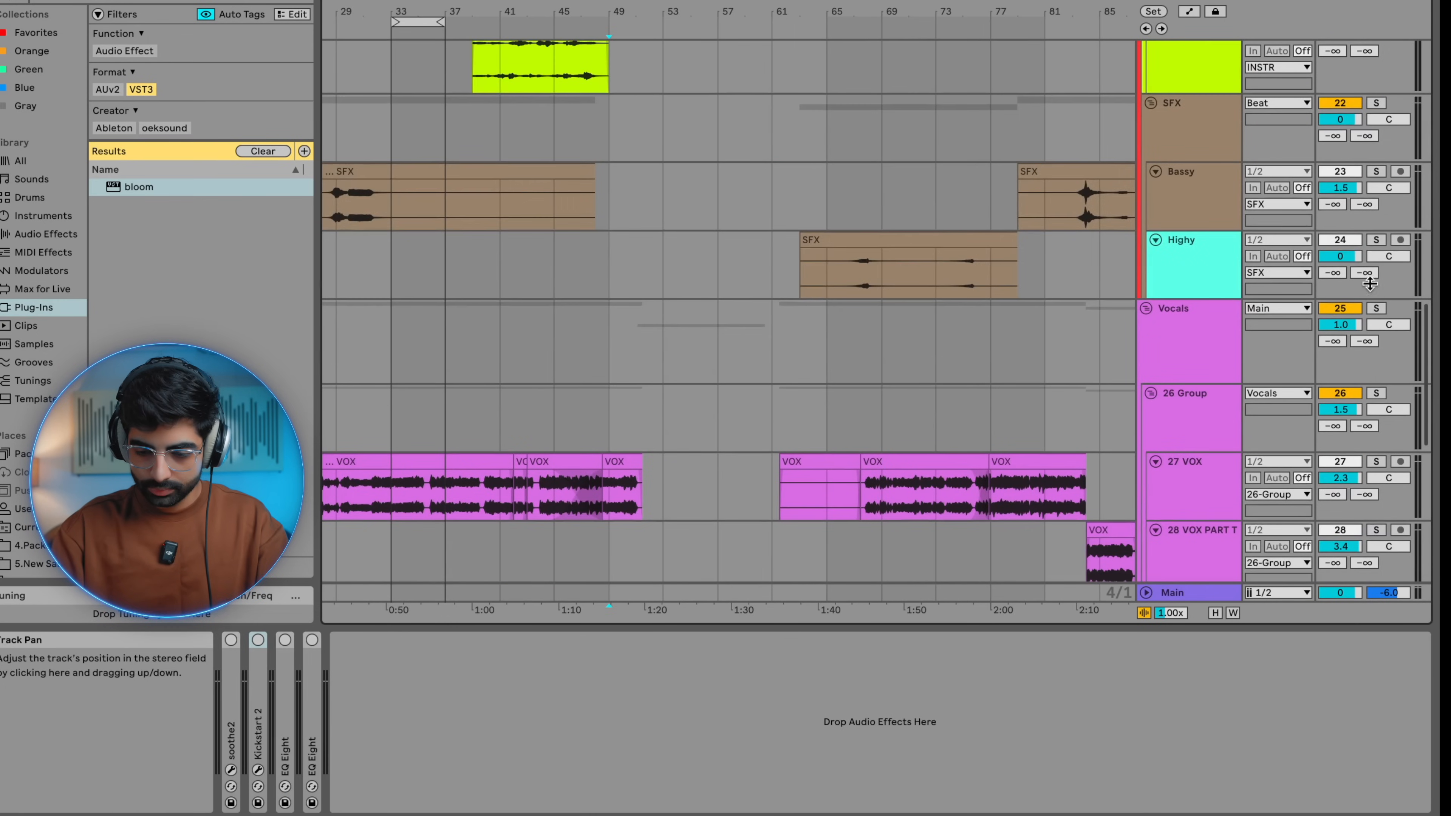
click(1374, 311)
Place the playback position shortly before bar 53 in the arrangement and add the INSTR group to the soloed tracks
scroll(1374, 311, up, 2)
scroll(942, 208, up, 10)
scroll(942, 208, left, 3)
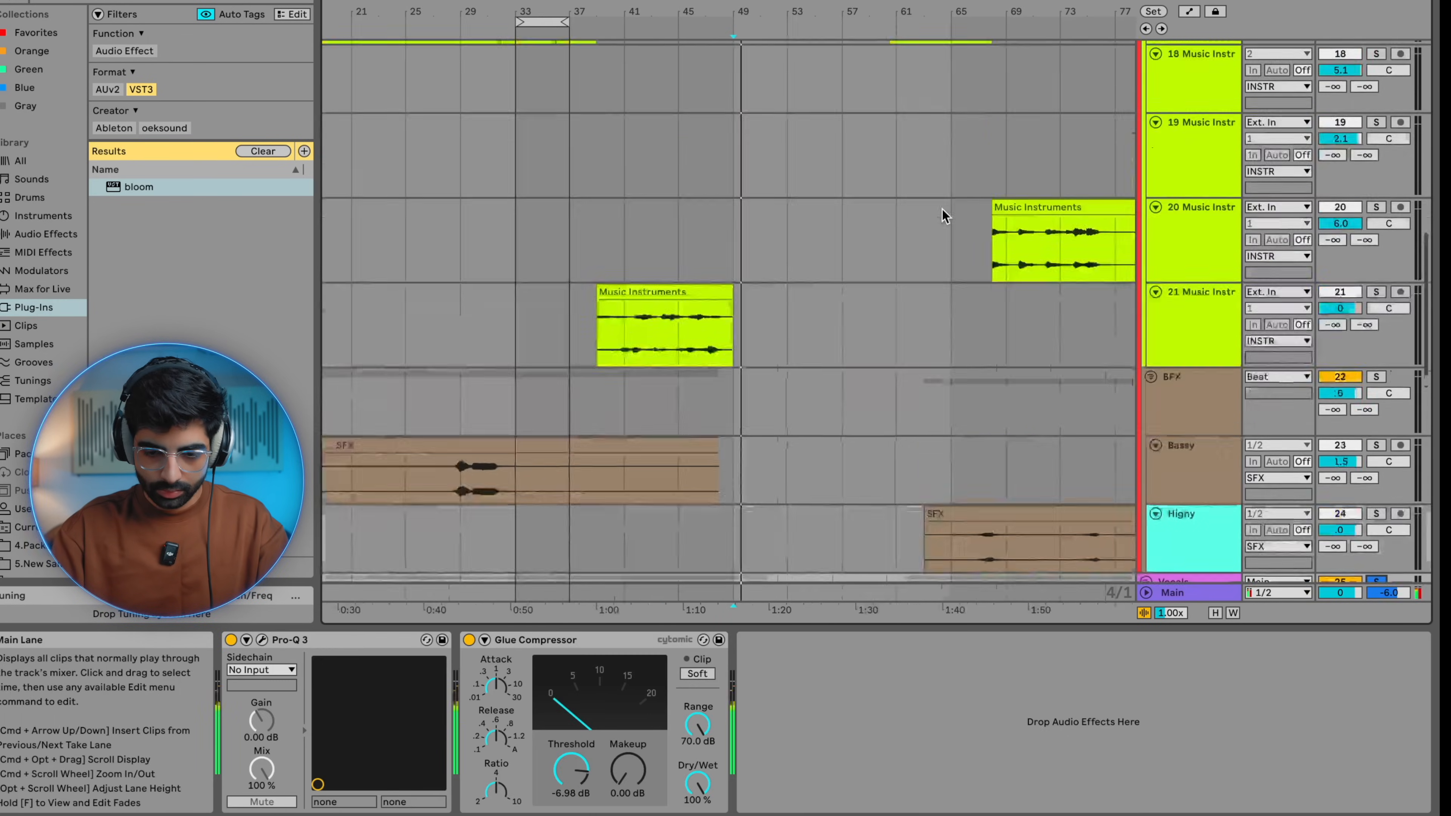
scroll(942, 209, up, 2)
click(746, 187)
scroll(747, 187, up, 3)
scroll(1369, 172, up, 5)
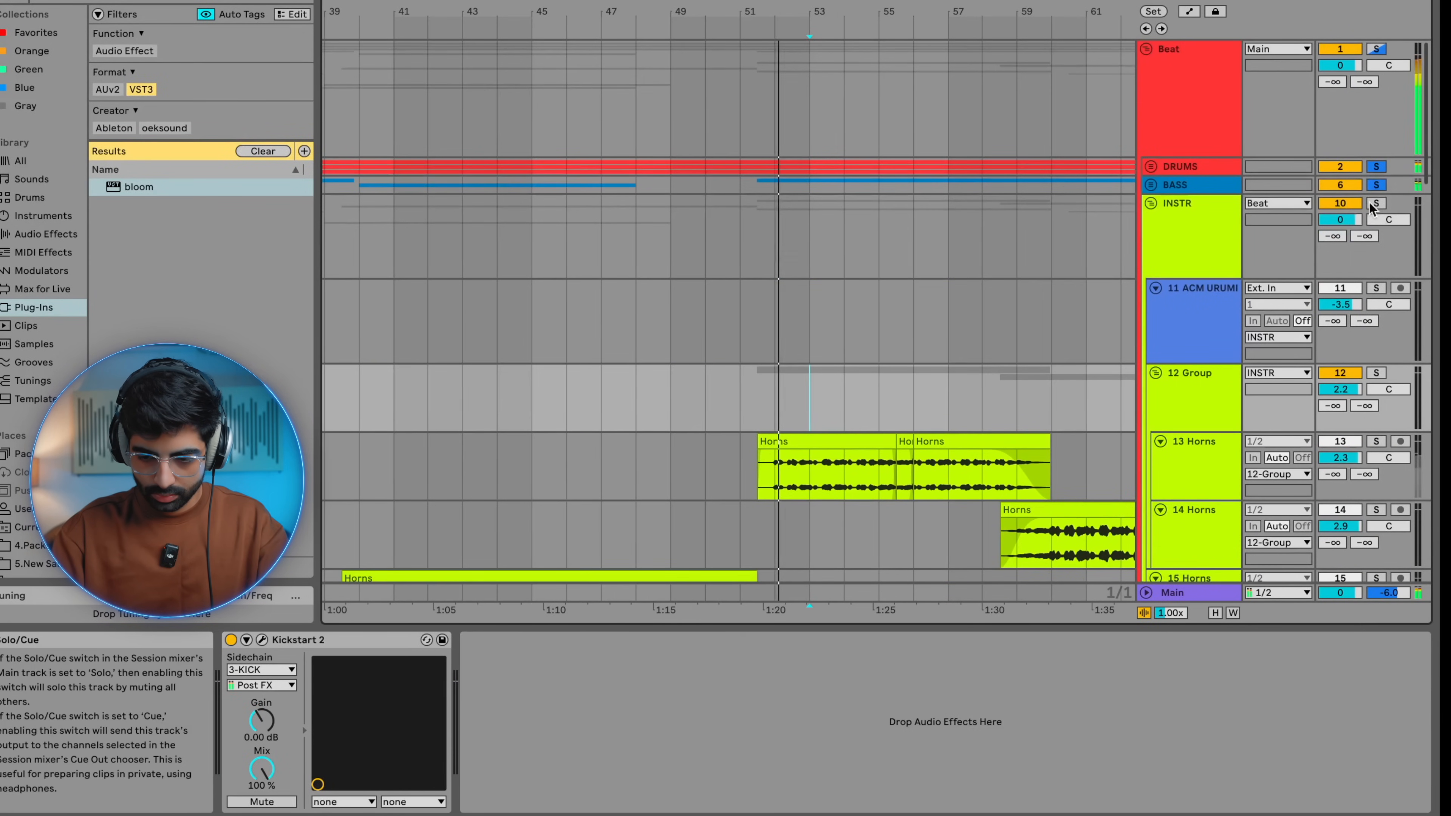
click(1376, 202)
Show the devices of the 13 Horns track, set the start position to bar 52, and watch the EQ Eight spectrum during playback
scroll(932, 297, down, 2)
scroll(932, 297, down, 4)
scroll(932, 298, right, 2)
click(891, 274)
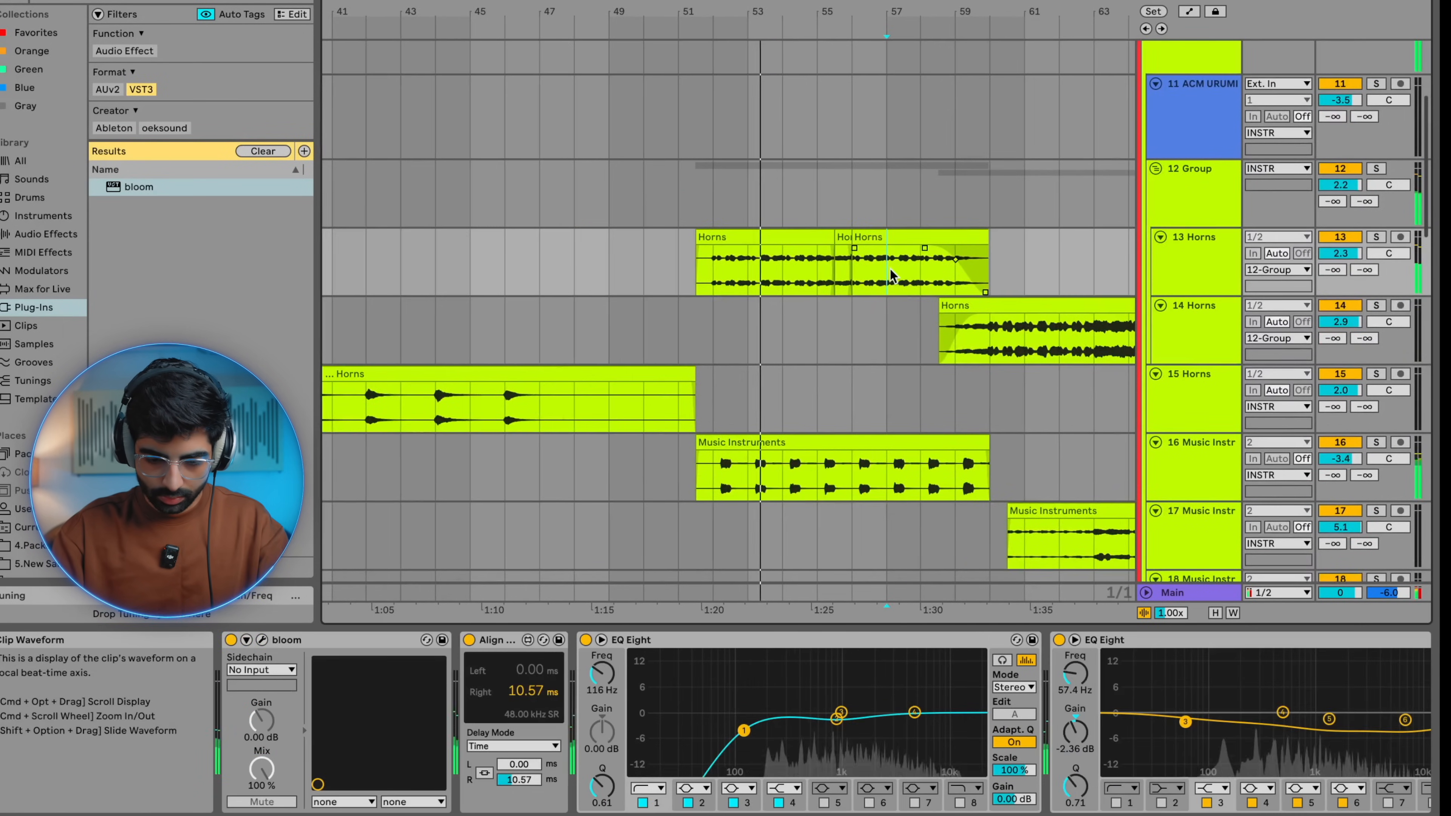
scroll(752, 283, up, 3)
click(699, 285)
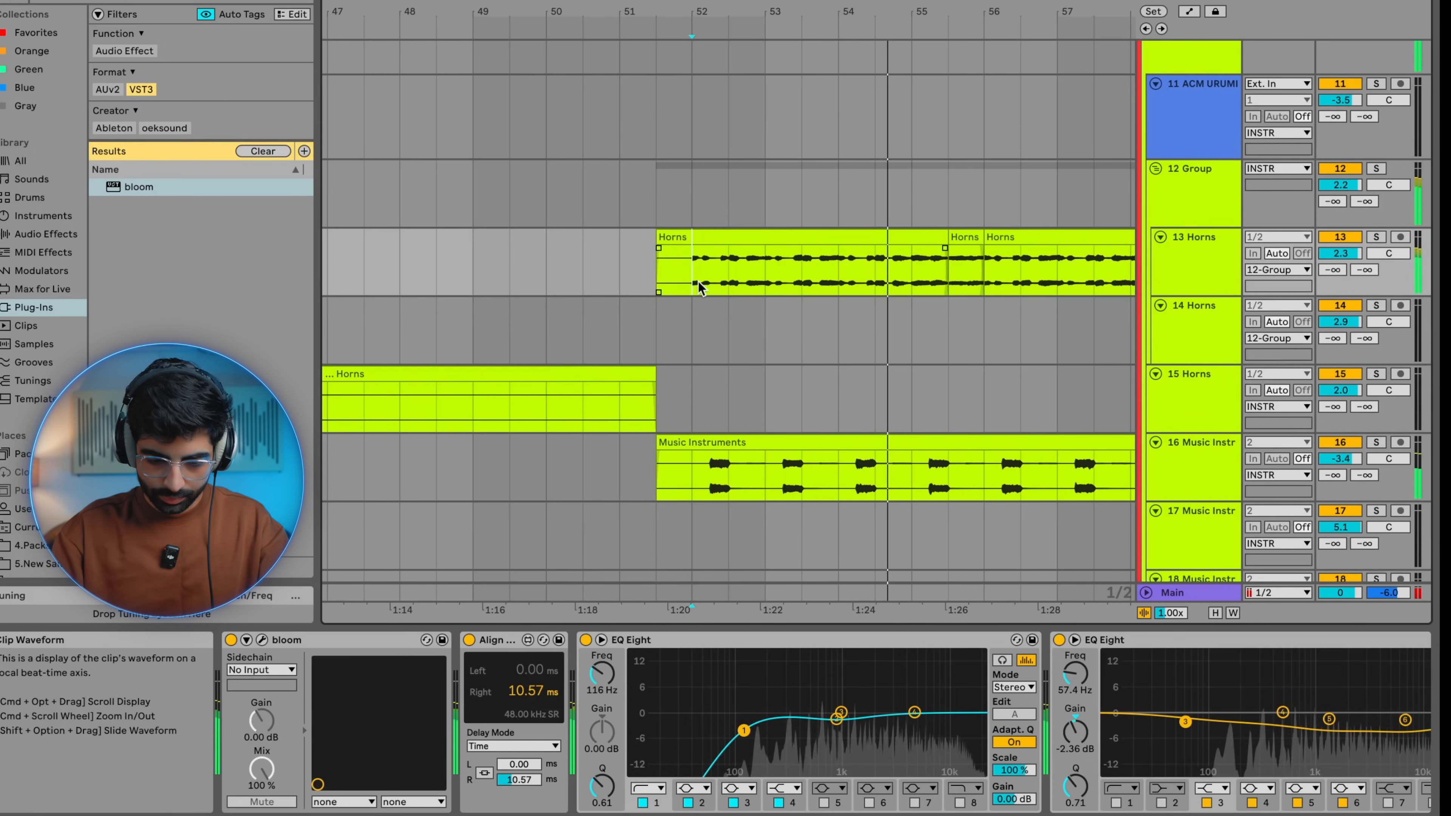
scroll(735, 291, down, 4)
scroll(734, 293, down, 2)
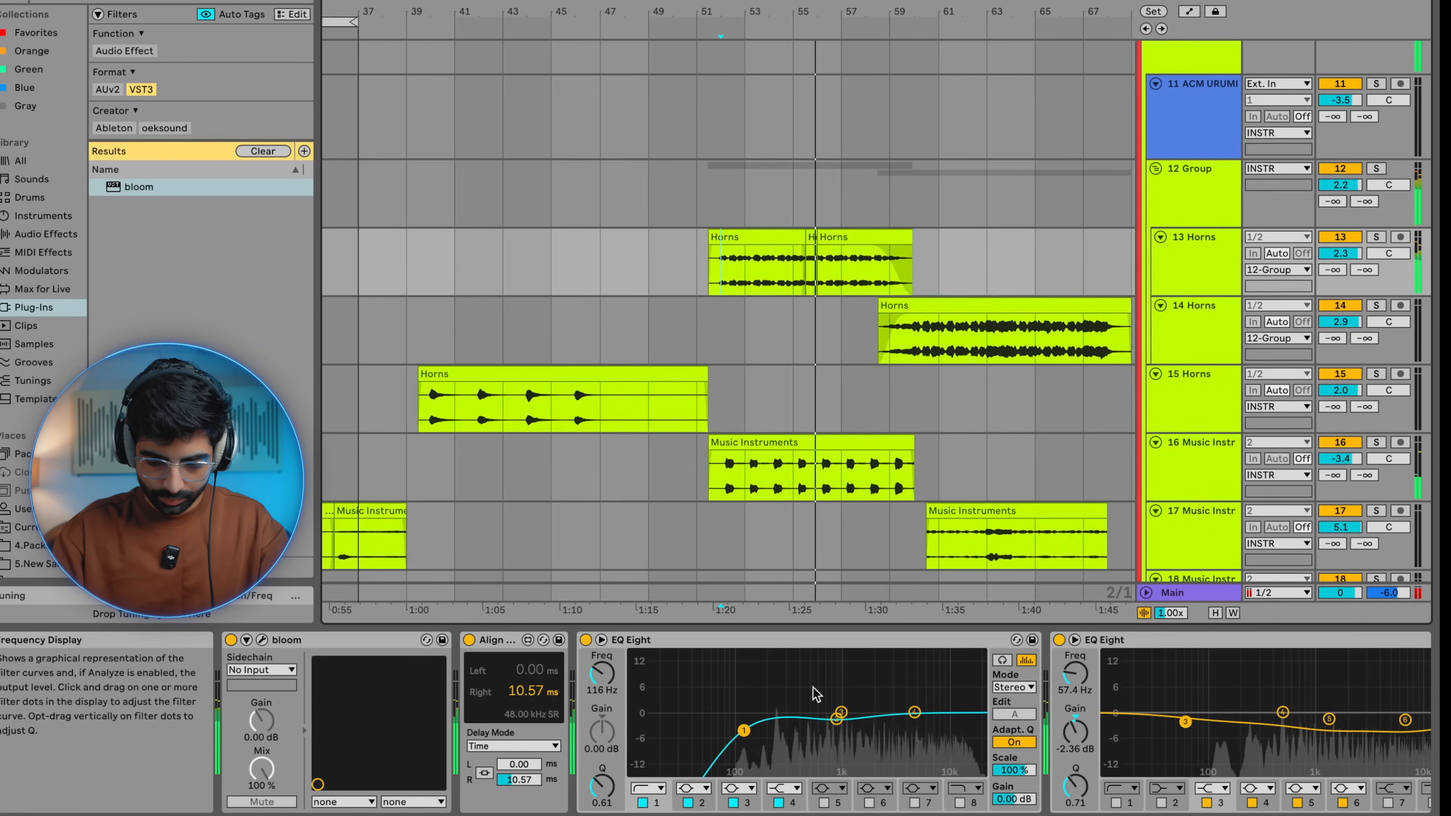
scroll(815, 691, right, 4)
scroll(815, 692, left, 4)
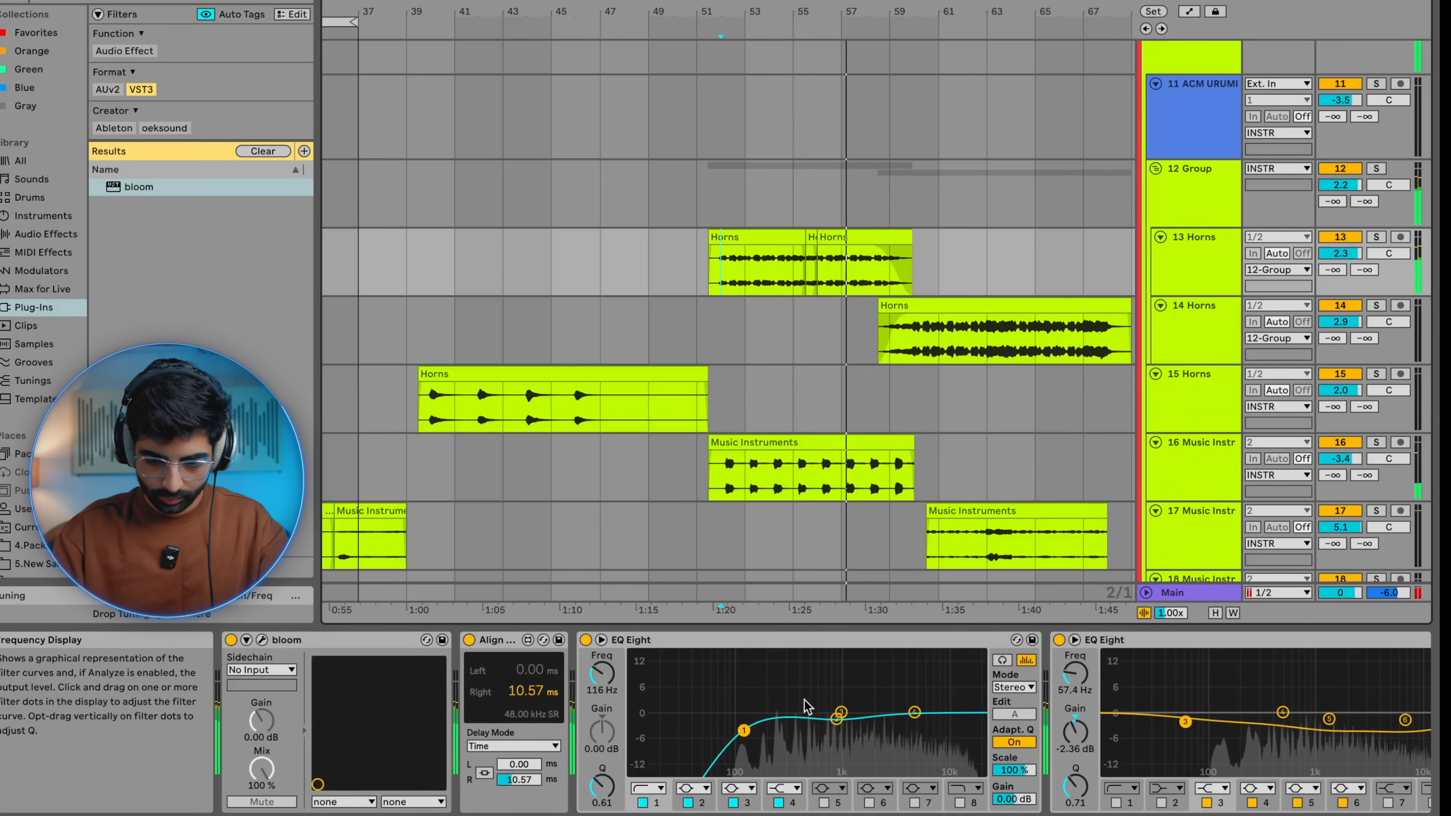
Restart playback from bar 52, where the audio in the first 13 Horns clip begins, and listen to the horns
click(741, 429)
scroll(717, 394, up, 5)
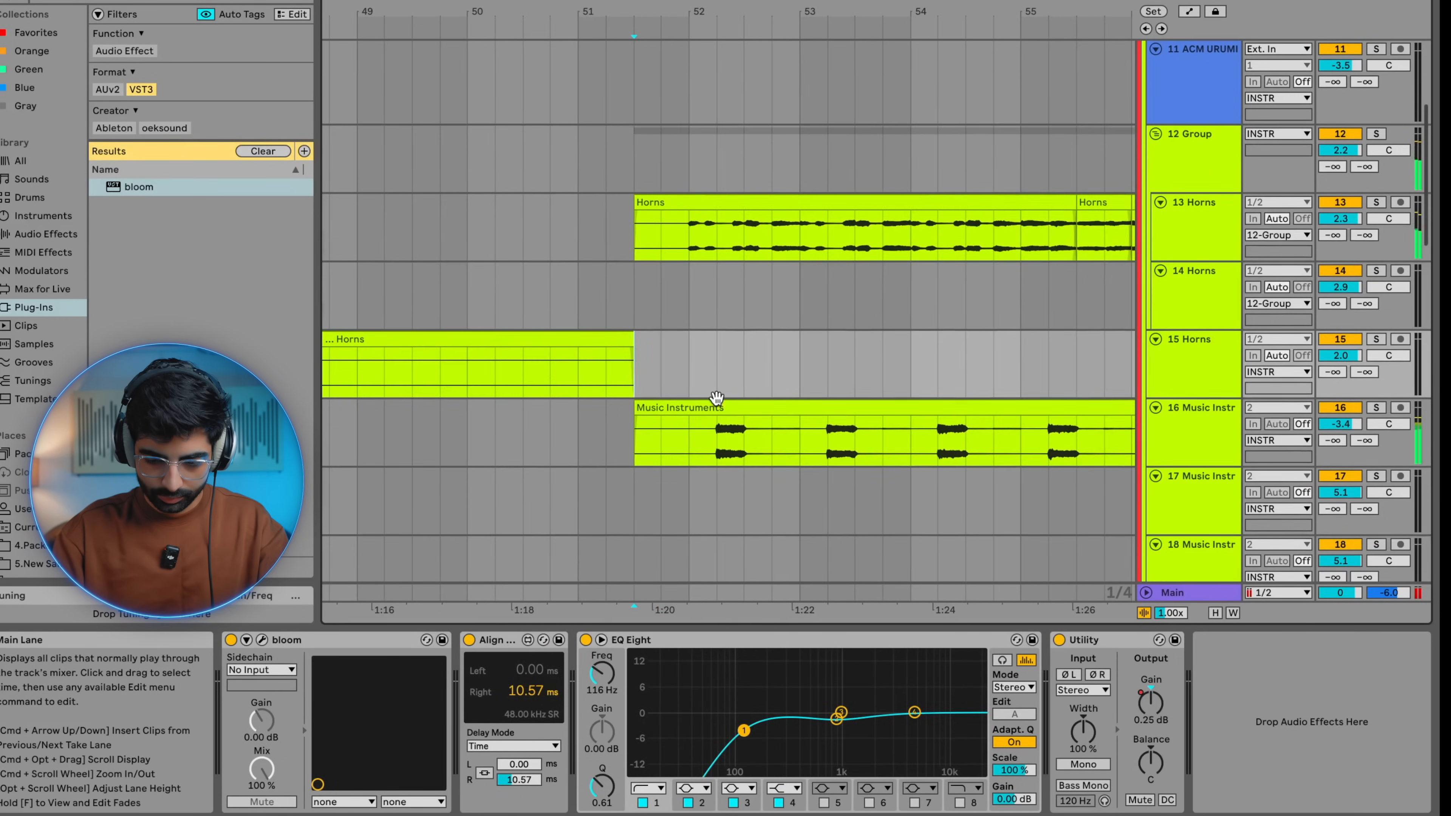
scroll(722, 284, down, 2)
click(736, 250)
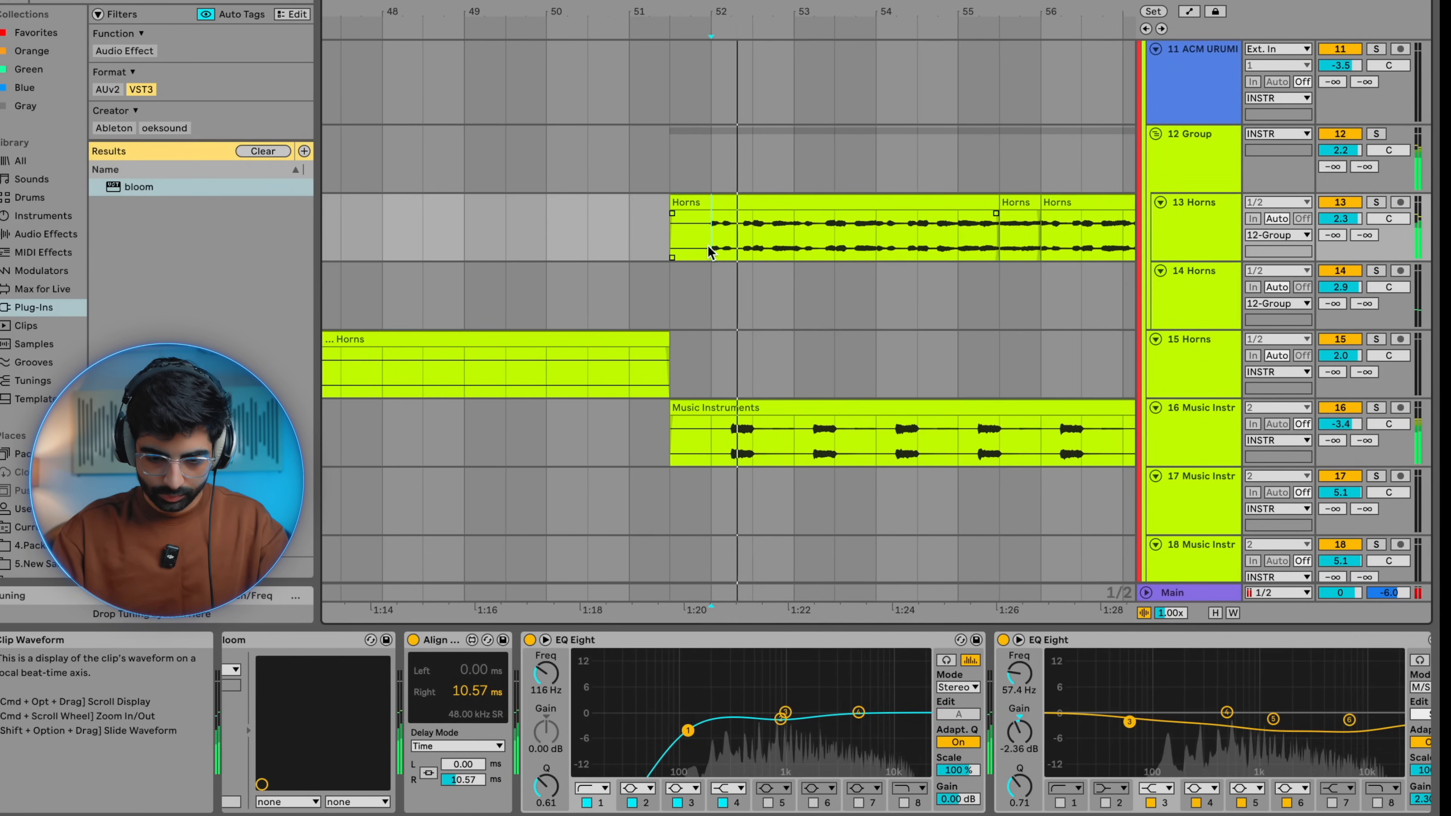
scroll(737, 250, down, 2)
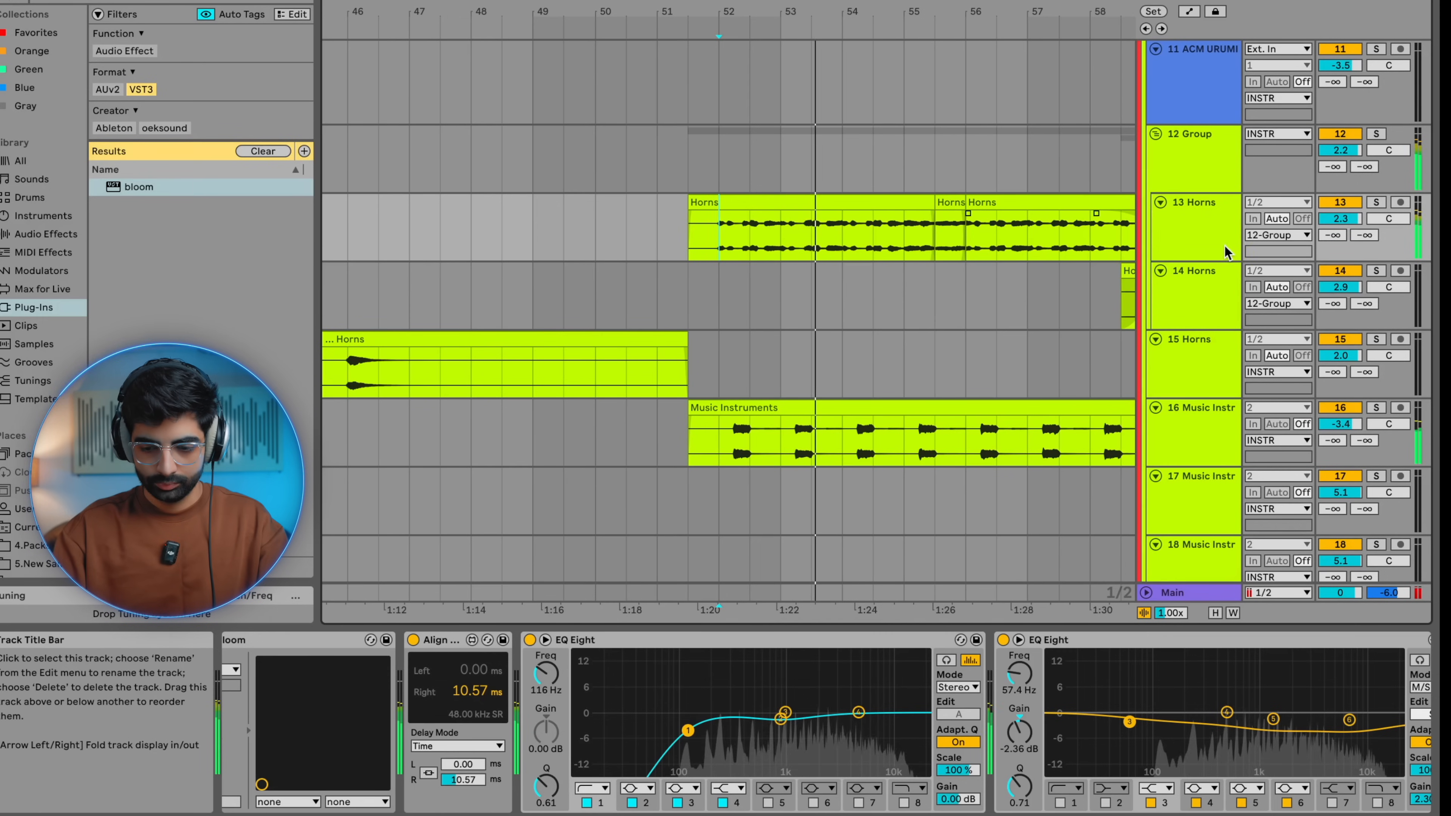
Solo the 13 Horns track, play it, and examine its bloom settings in the plug-in window before closing it
click(1351, 218)
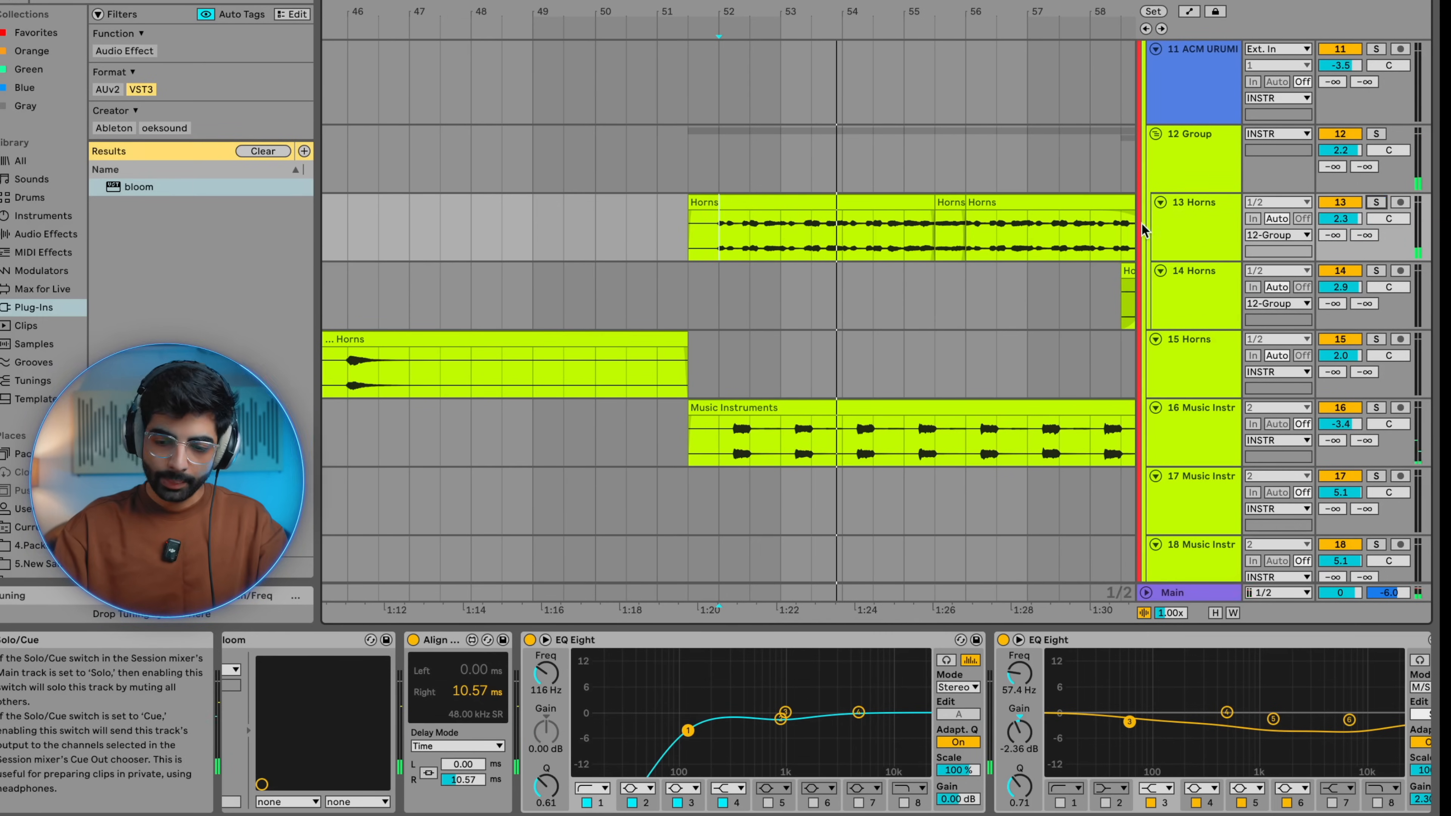
scroll(389, 691, left, 2)
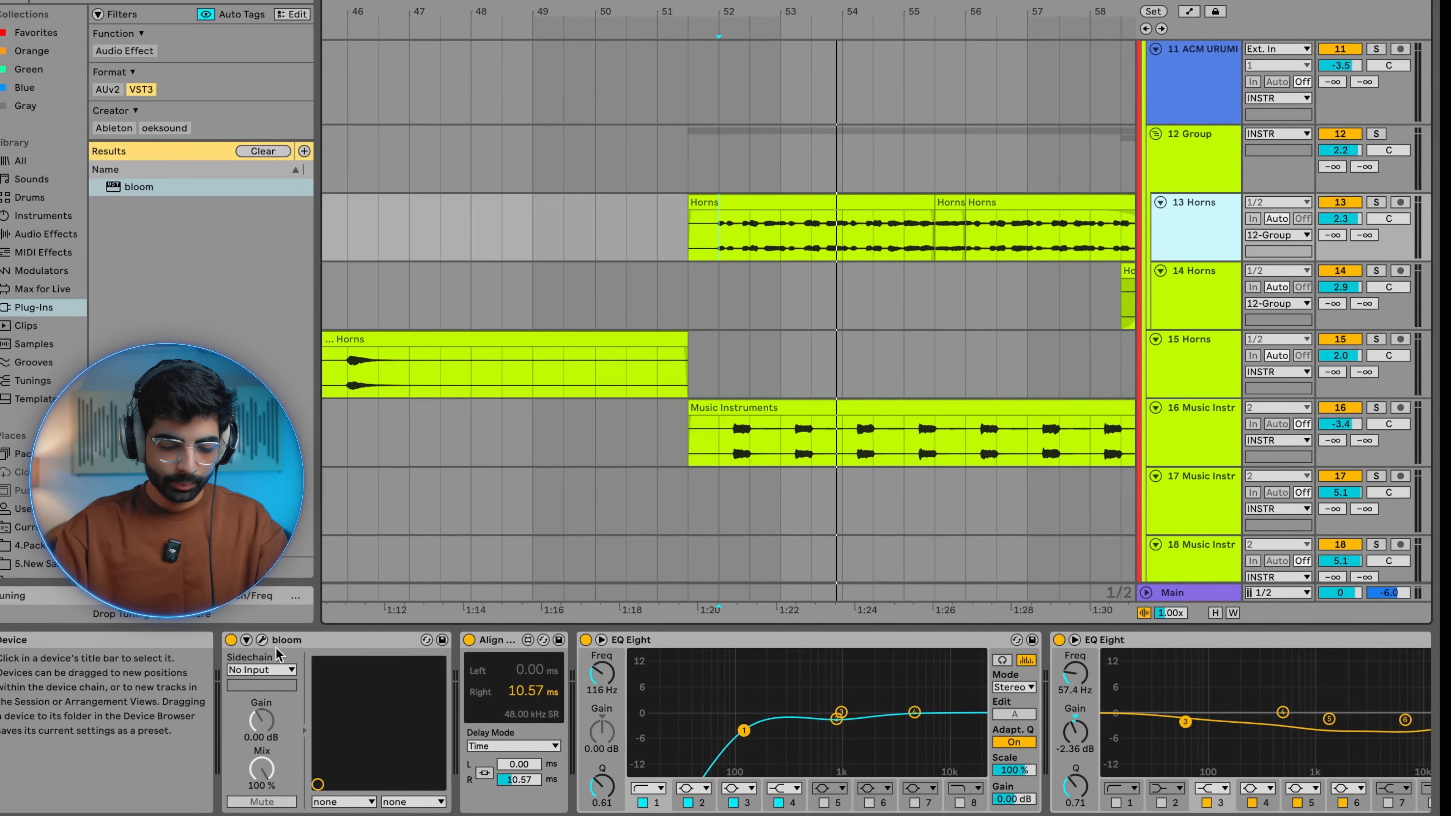
click(261, 640)
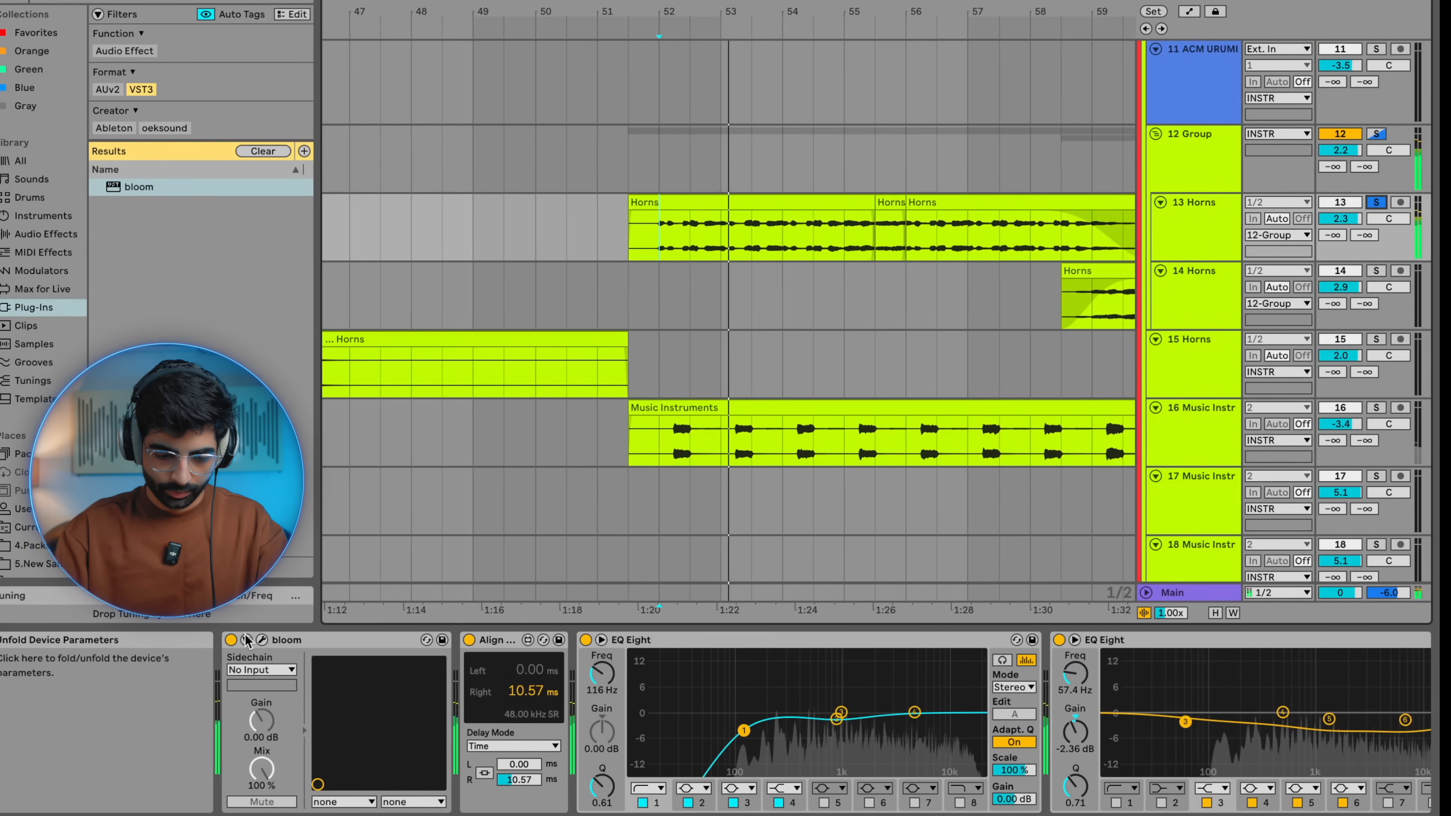
click(261, 640)
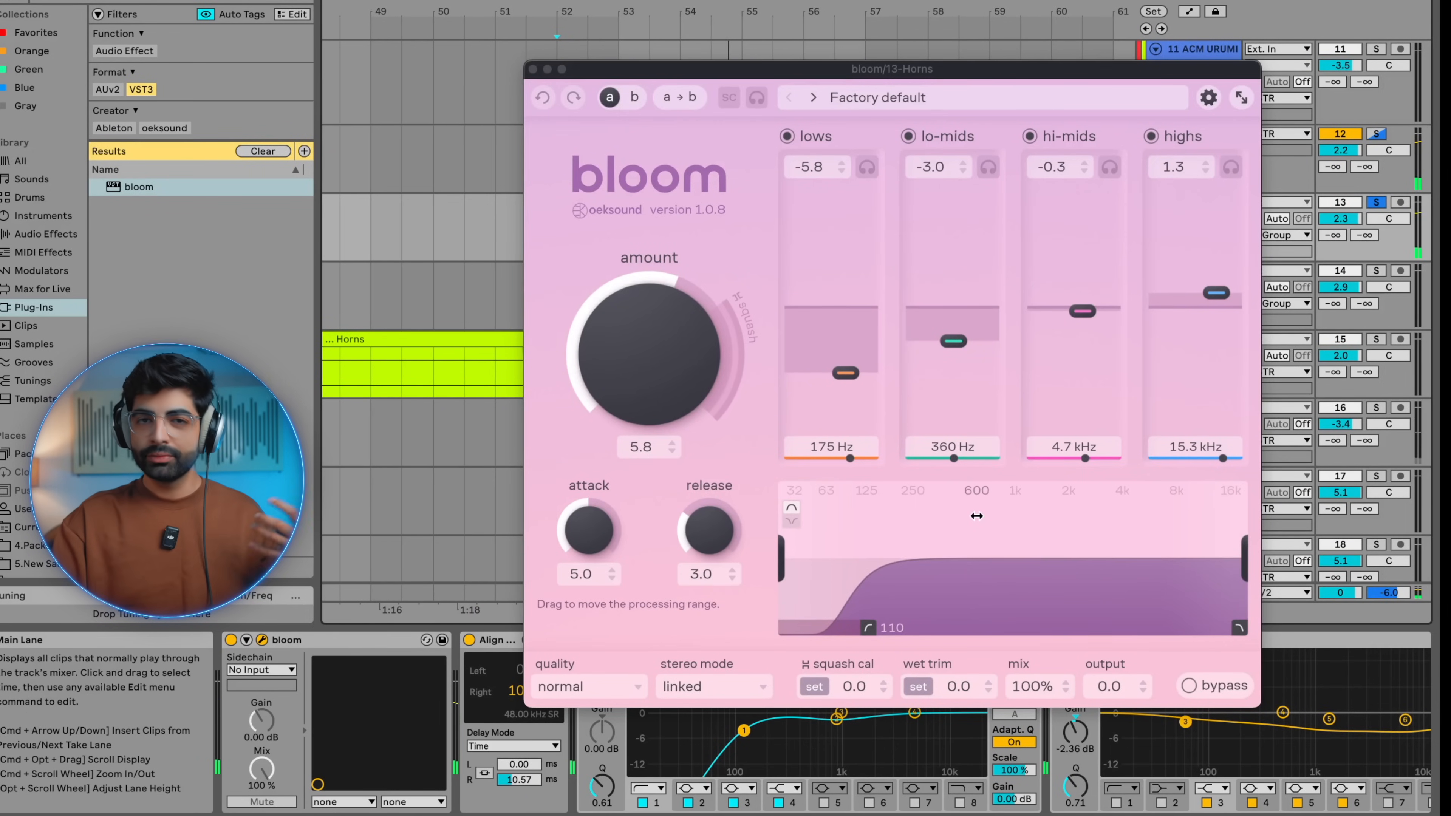
click(532, 69)
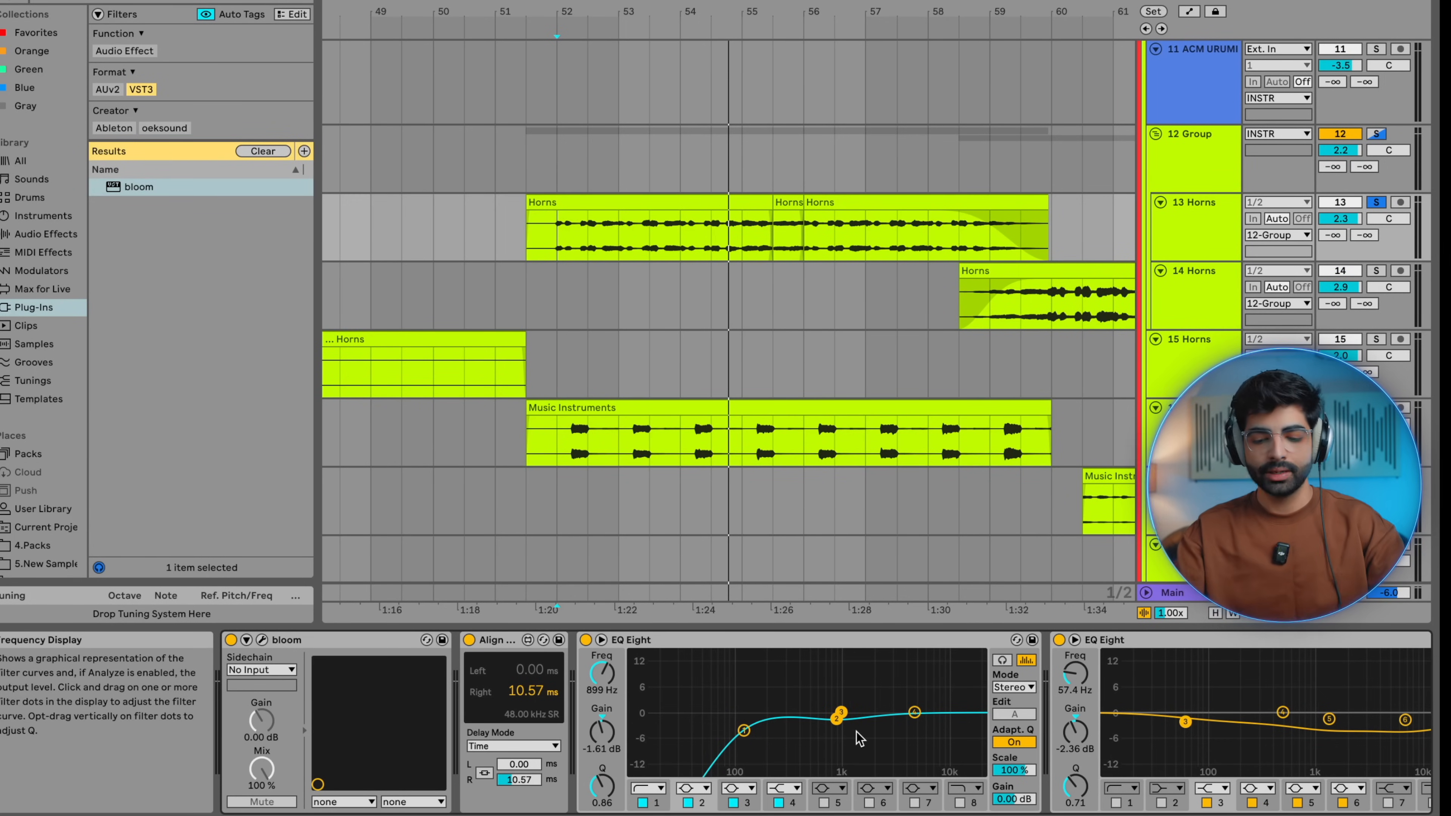
Play 13 Horns through its two EQ Eights and the Pro-MB sidechained to 32-VOX, watch the Pro-MB band, and close its window
scroll(859, 738, right, 5)
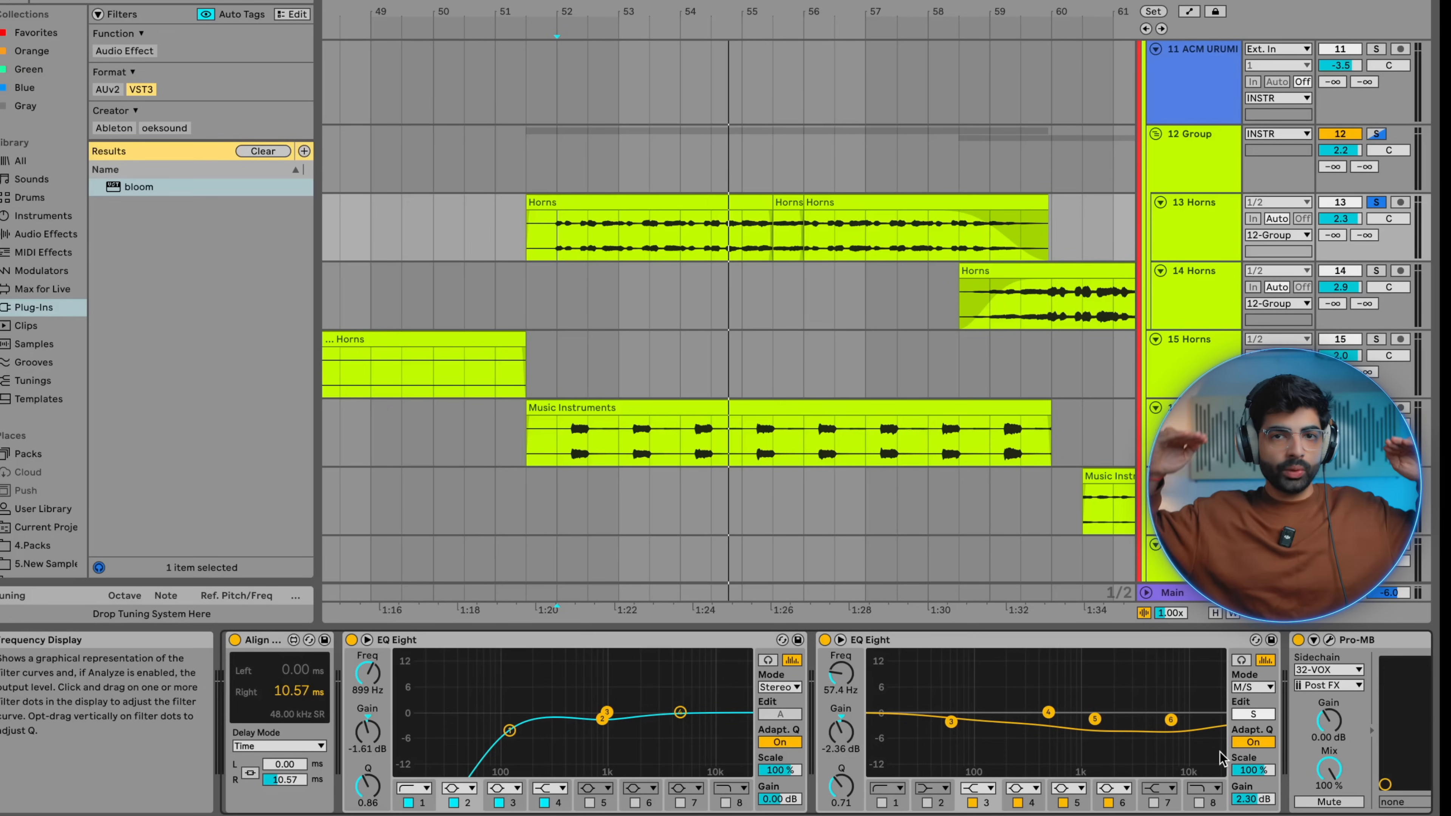
scroll(1078, 477, left, 4)
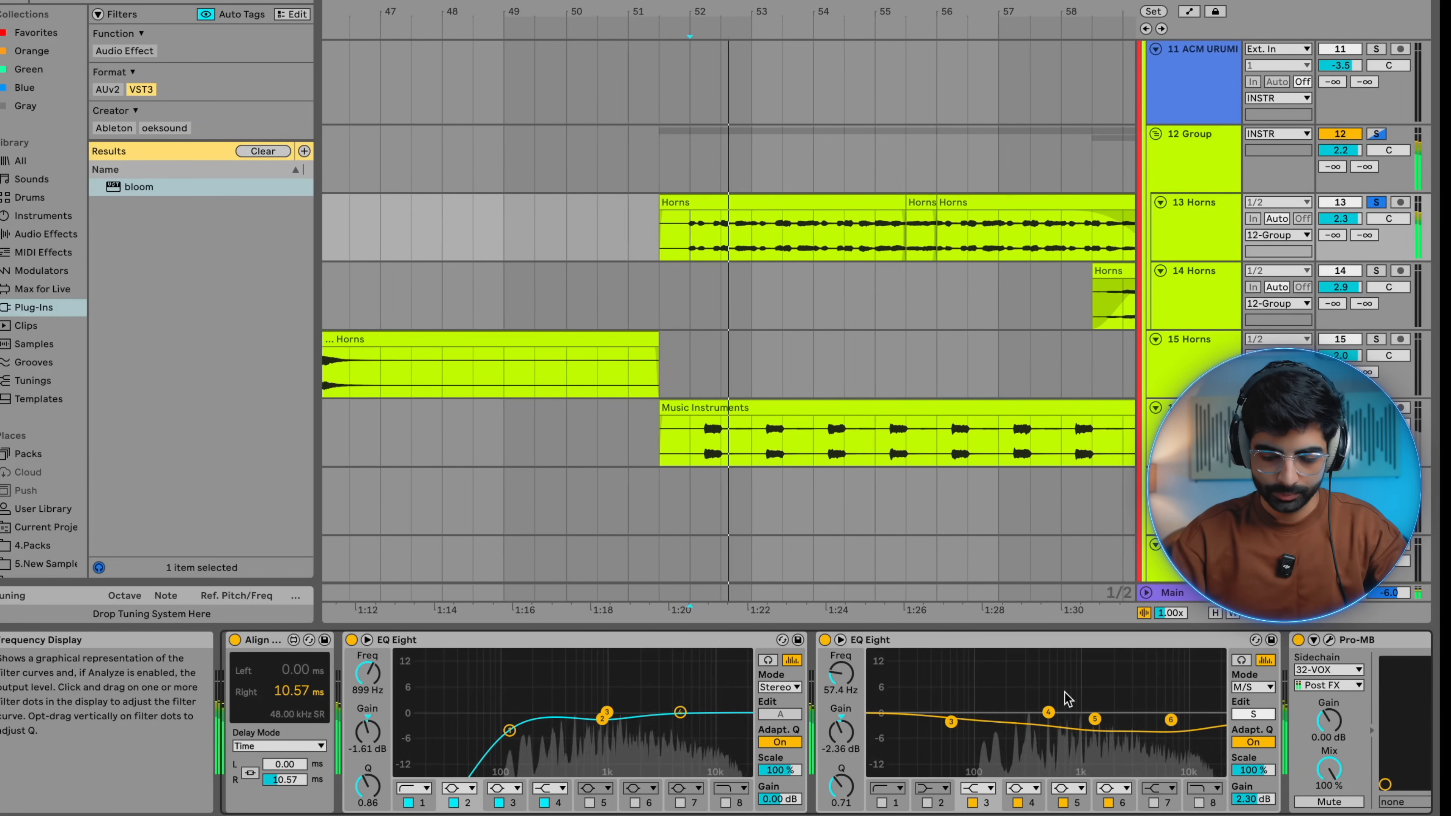
scroll(1059, 694, right, 5)
click(1137, 640)
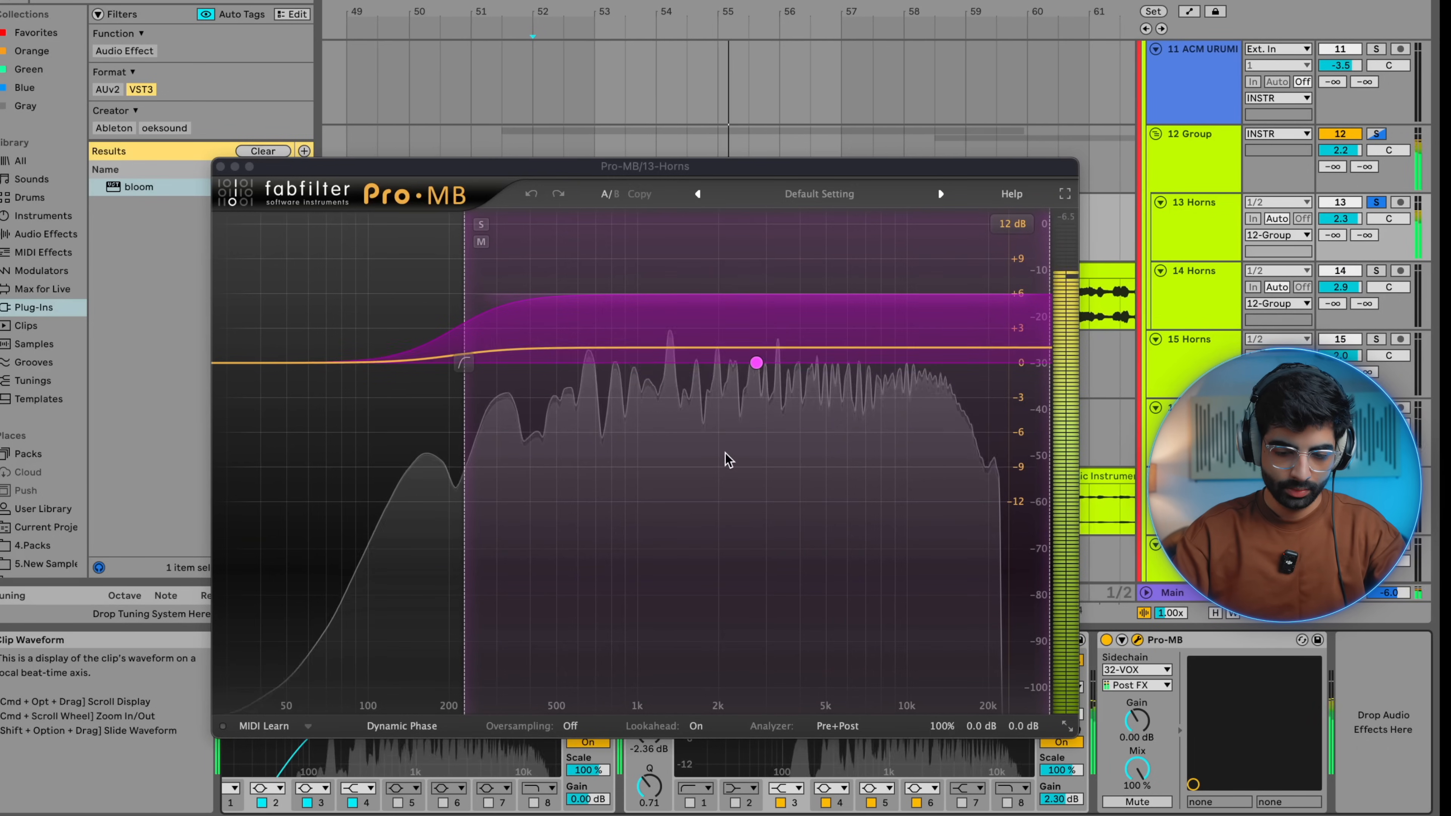
key(space)
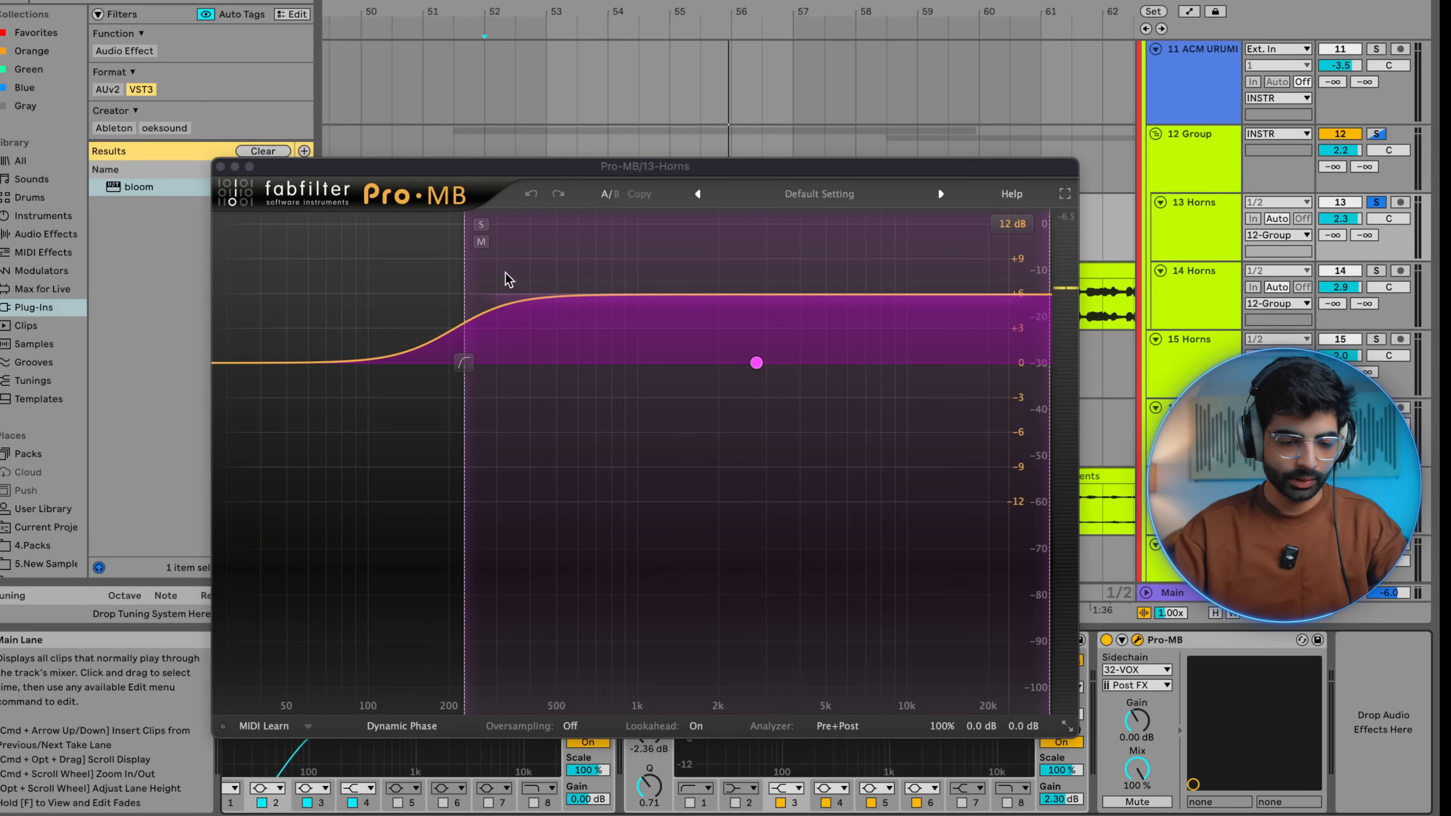
click(220, 167)
scroll(680, 315, up, 5)
scroll(680, 311, left, 1)
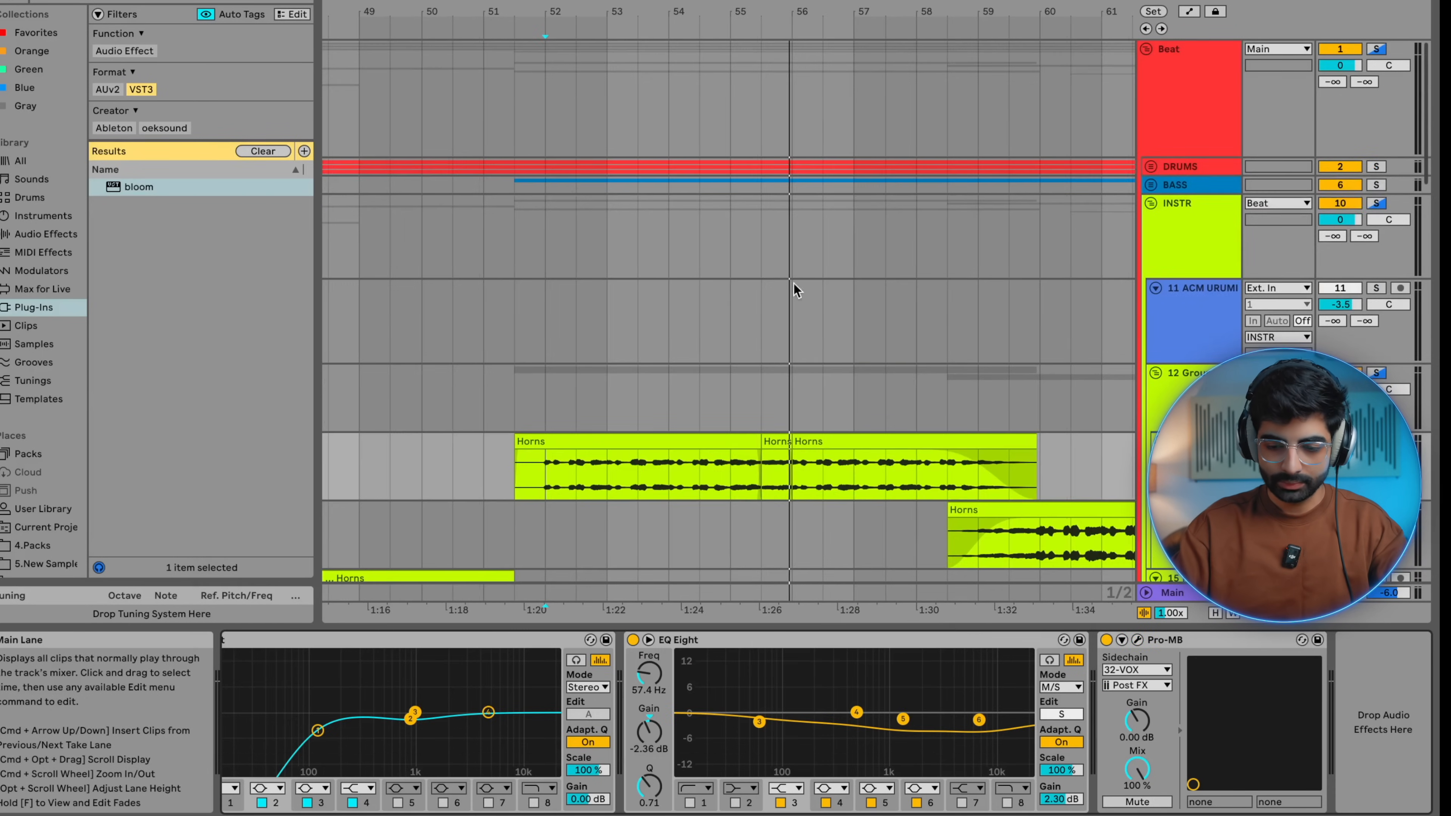
Return to the 13 Horns track, reopen its Pro-MB window, and play the horns while watching Band 1
scroll(942, 252, down, 1)
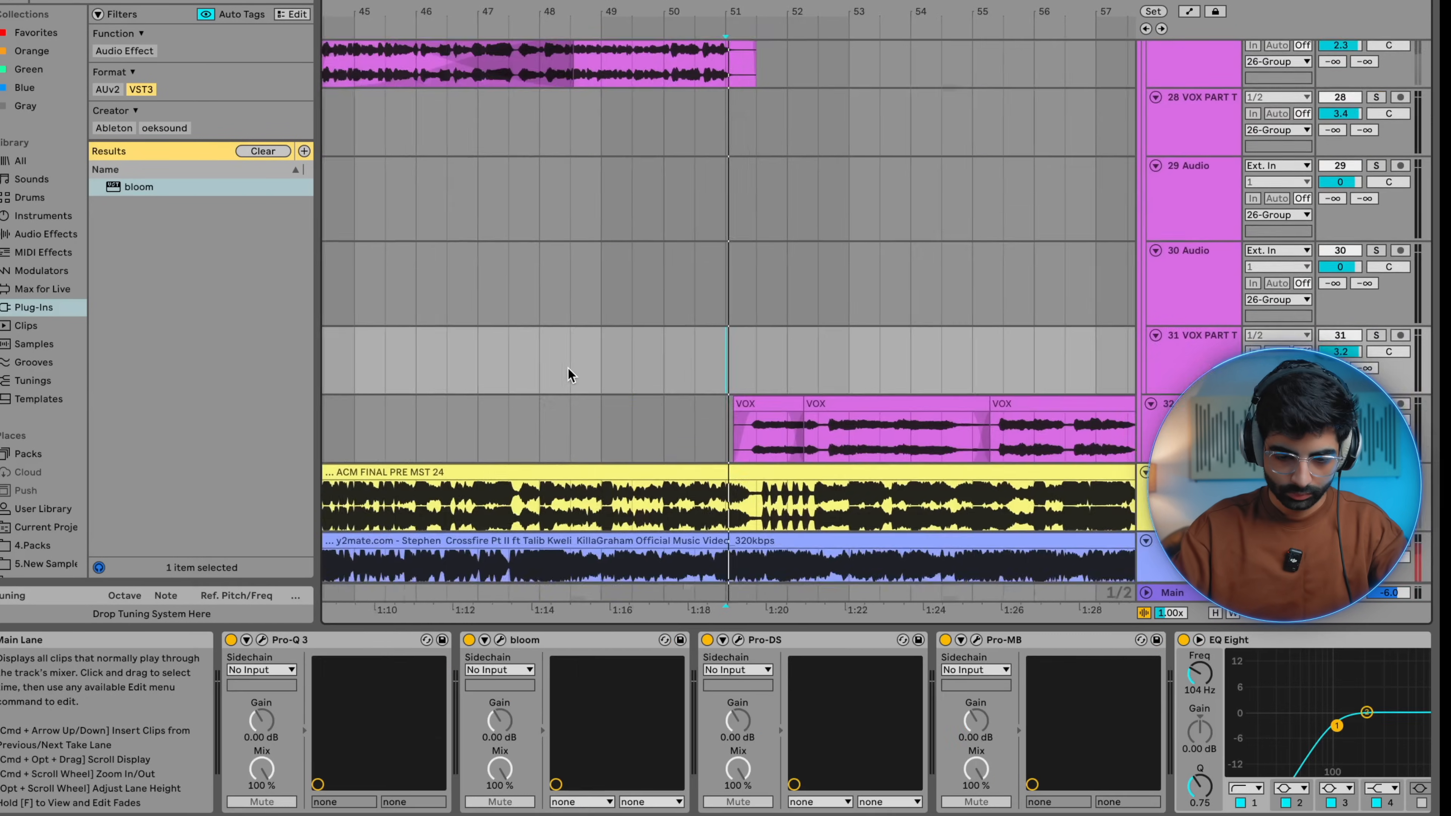
scroll(569, 372, up, 8)
scroll(569, 371, up, 12)
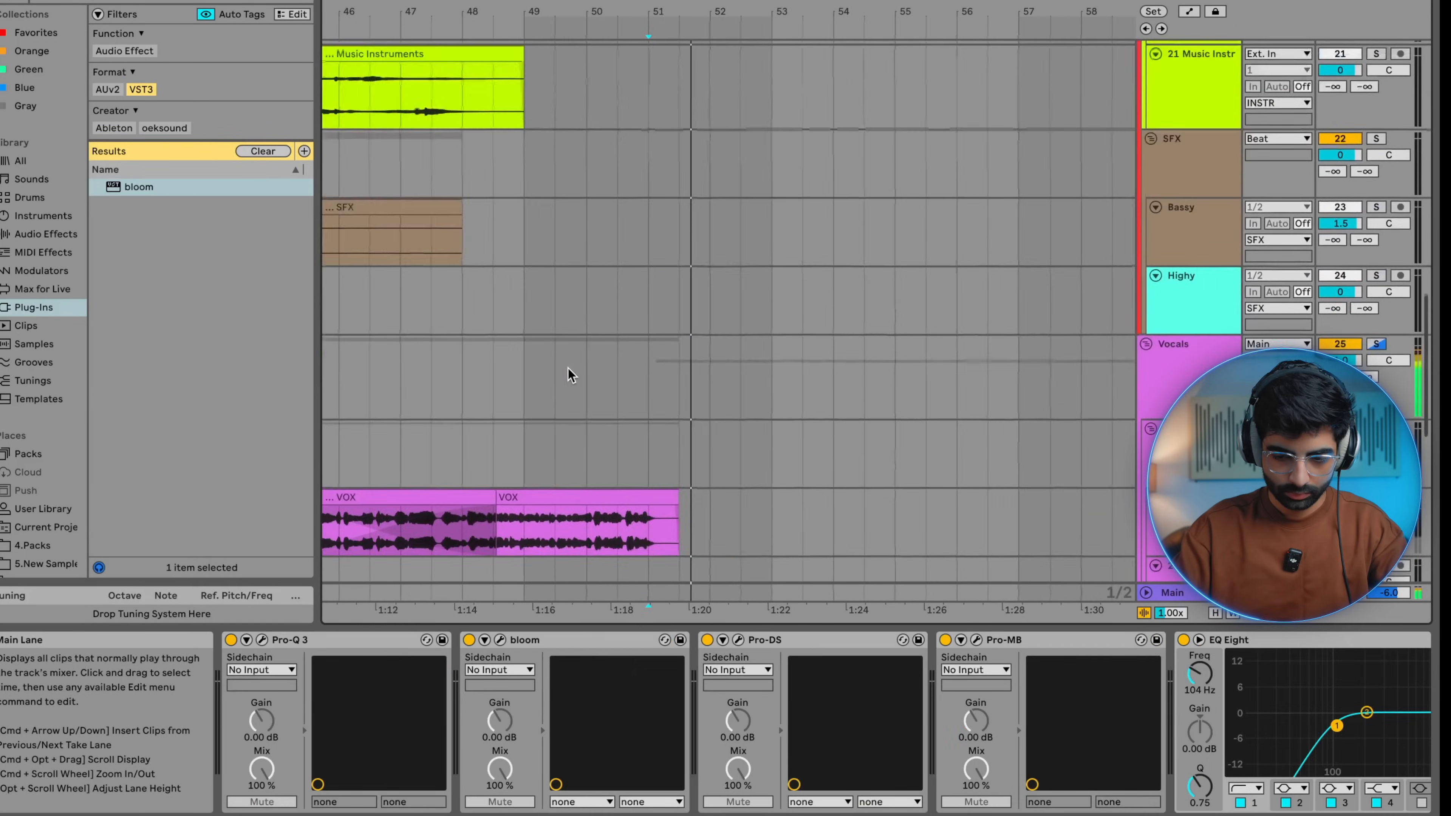
click(1193, 198)
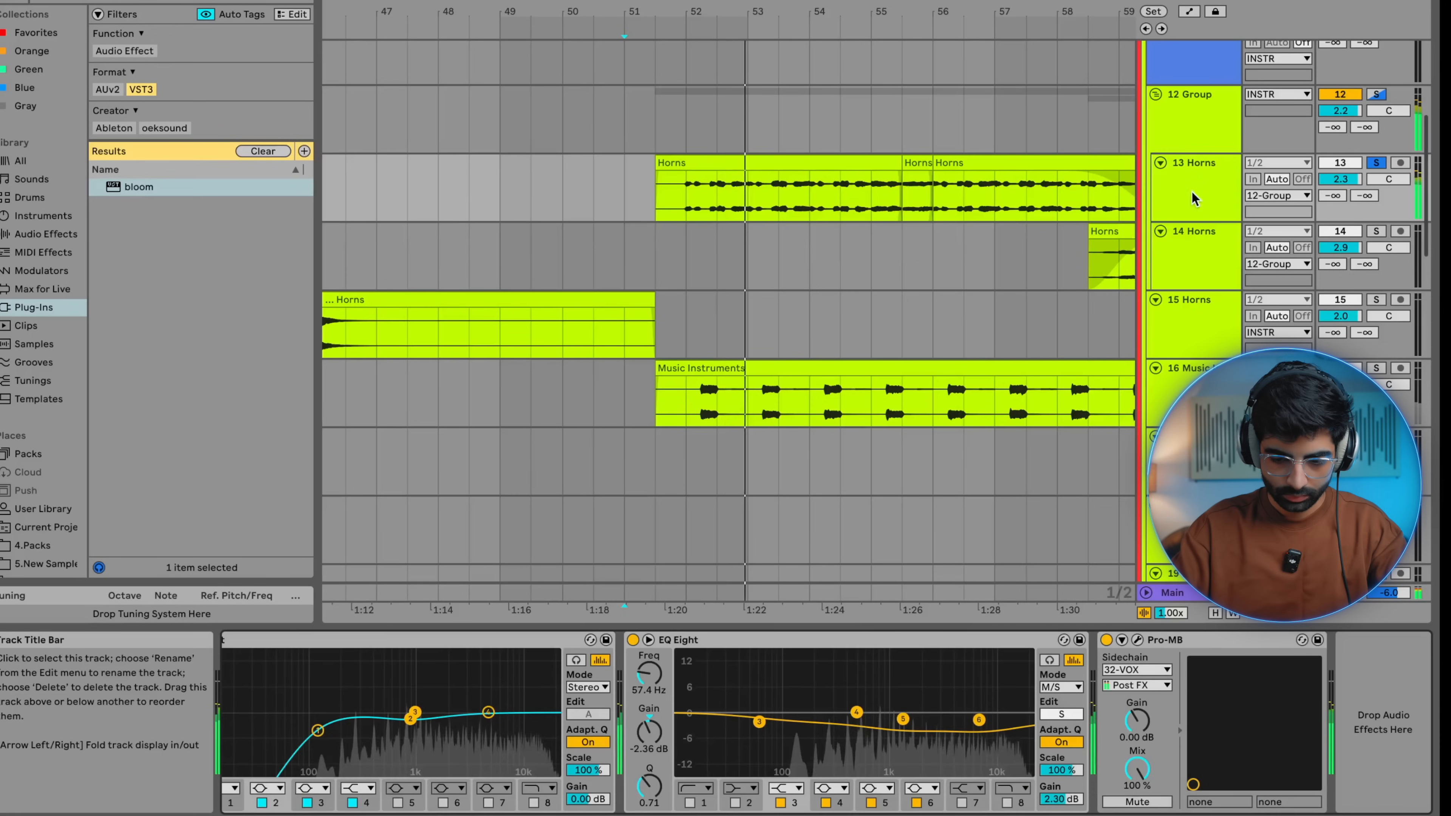
click(1137, 639)
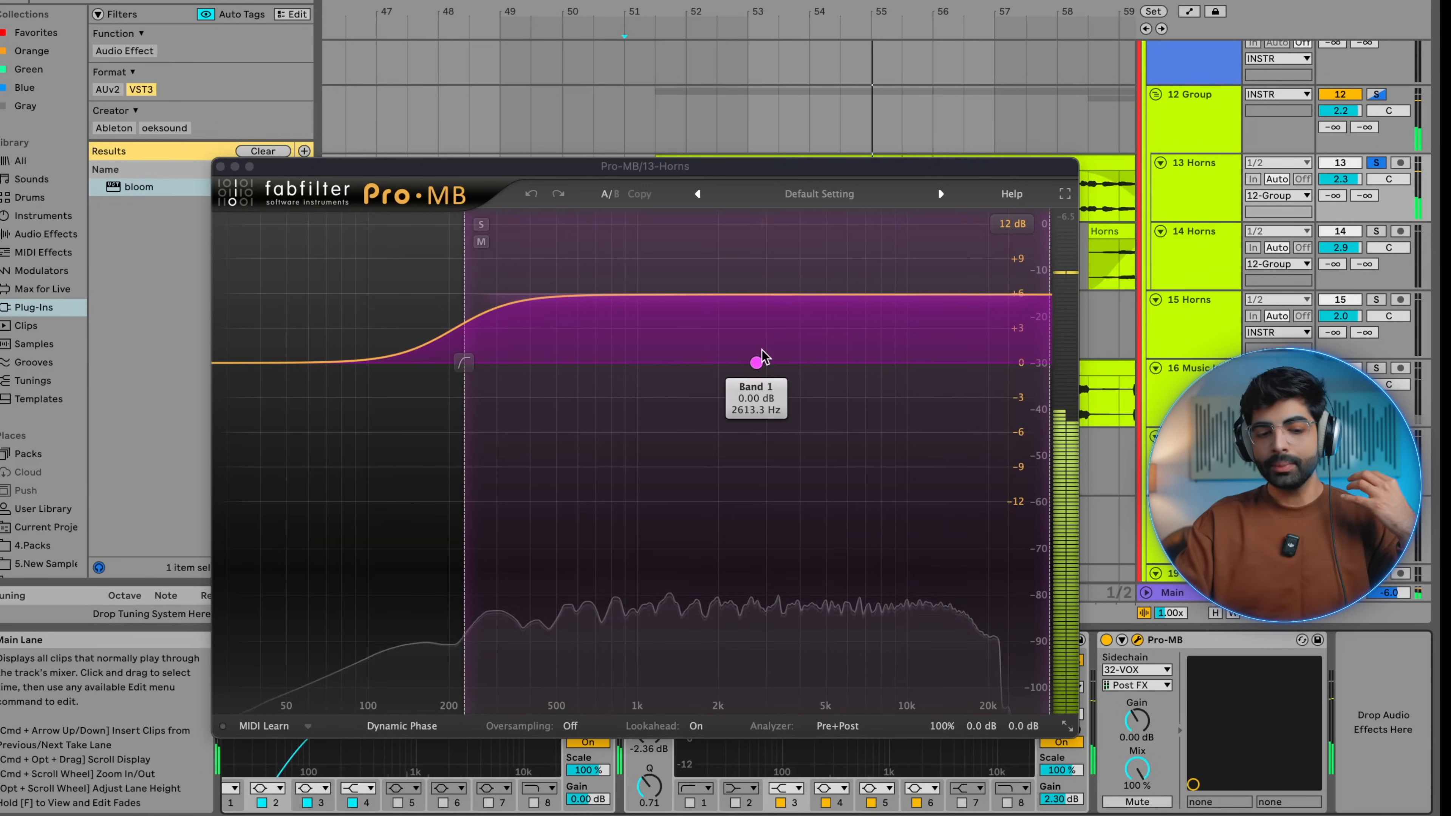
click(1121, 640)
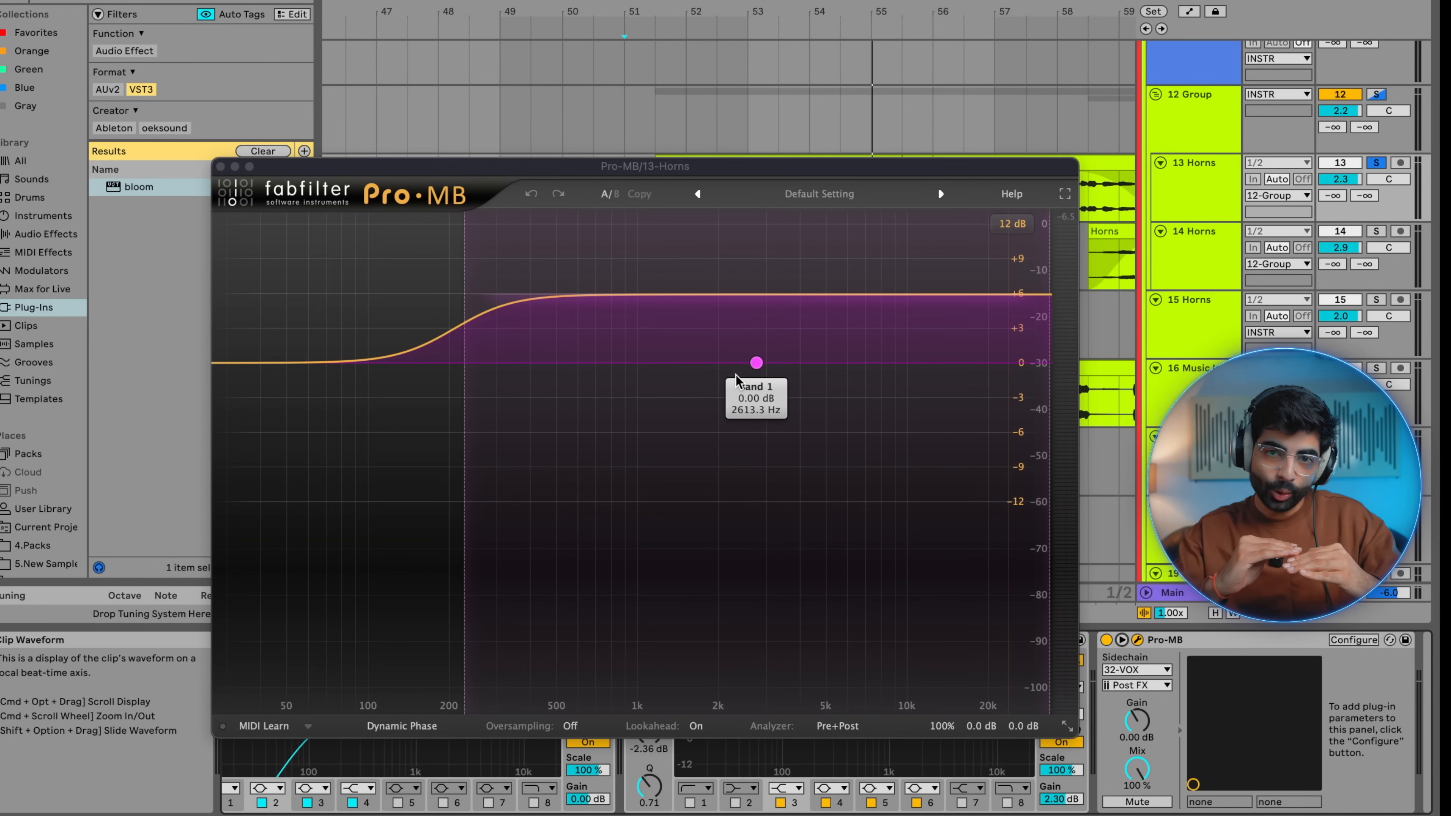
key(space)
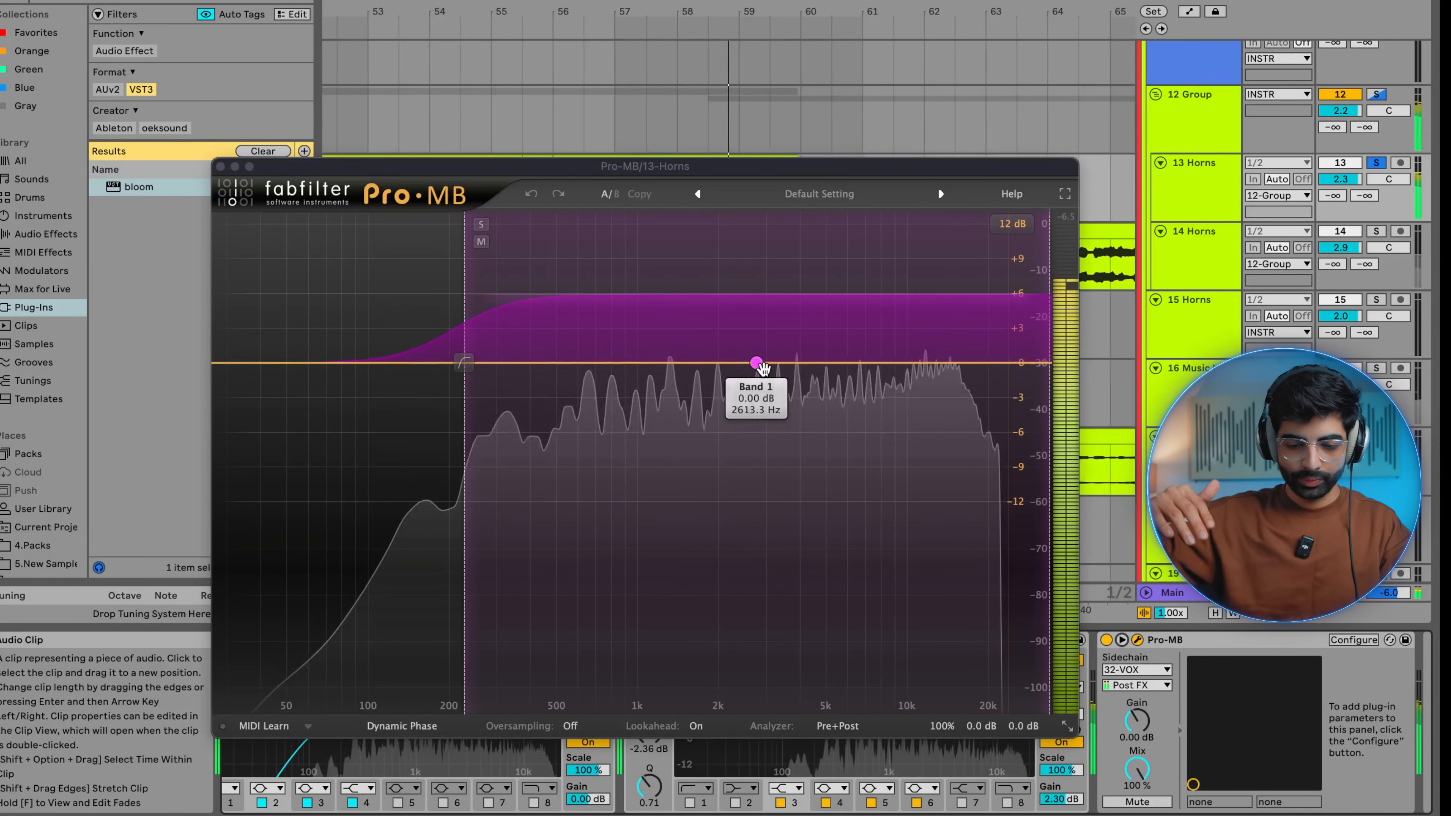
Show Band 1's settings in Pro-MB and add a second band in the low frequencies
click(757, 365)
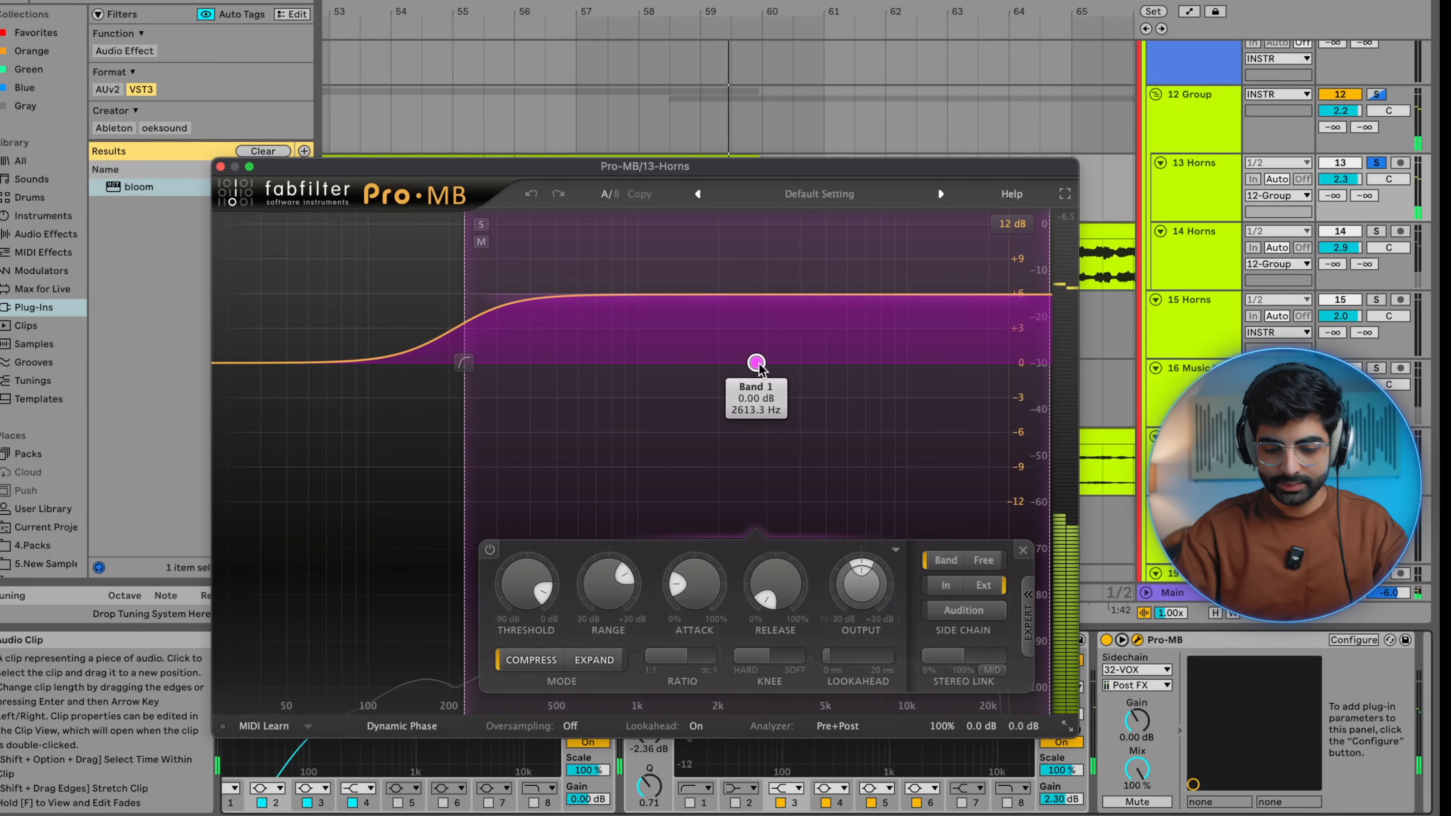
mouse_move(301, 360)
mouse_down()
mouse_move(301, 335)
mouse_move(314, 357)
mouse_up()
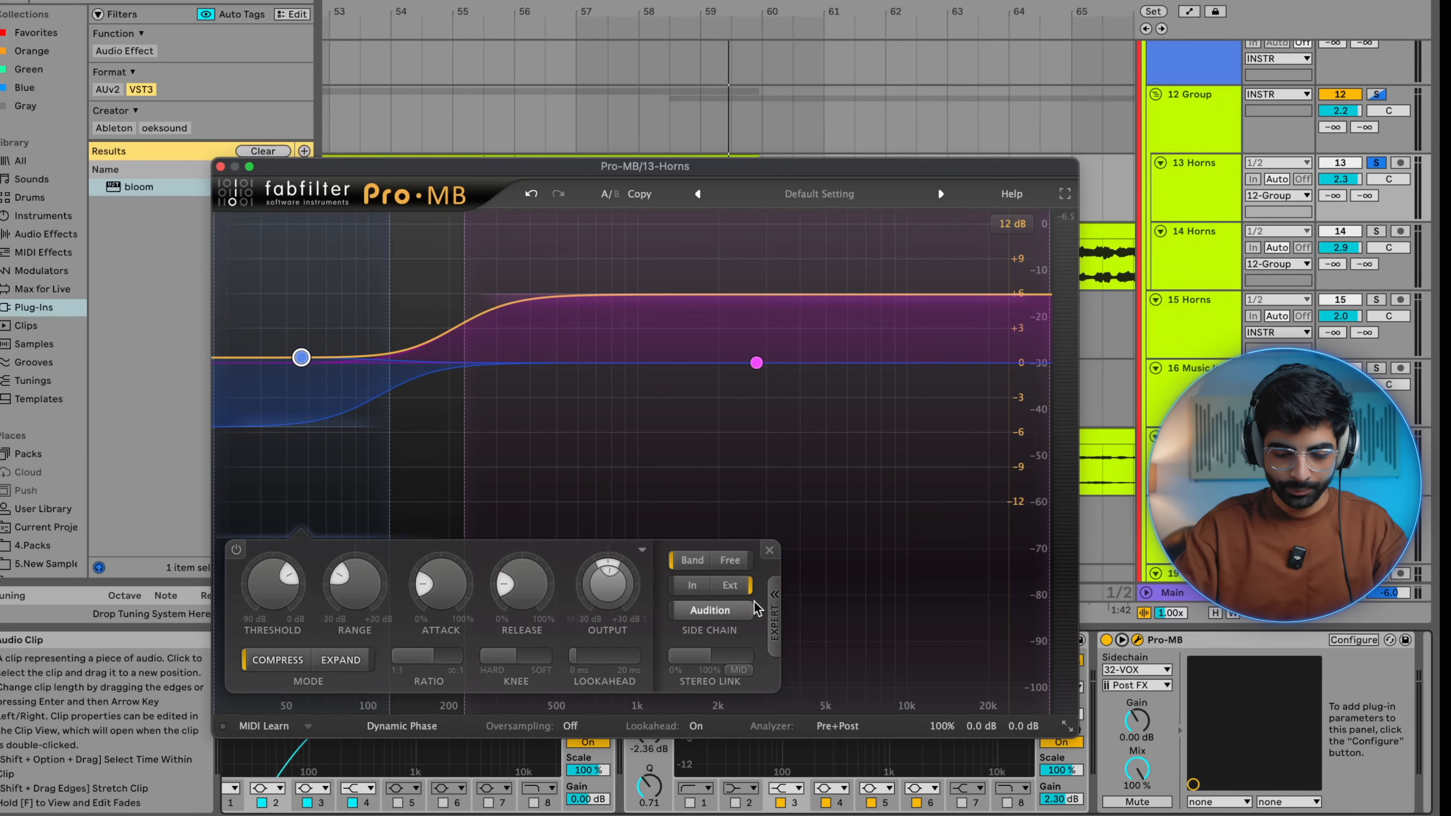
key(space)
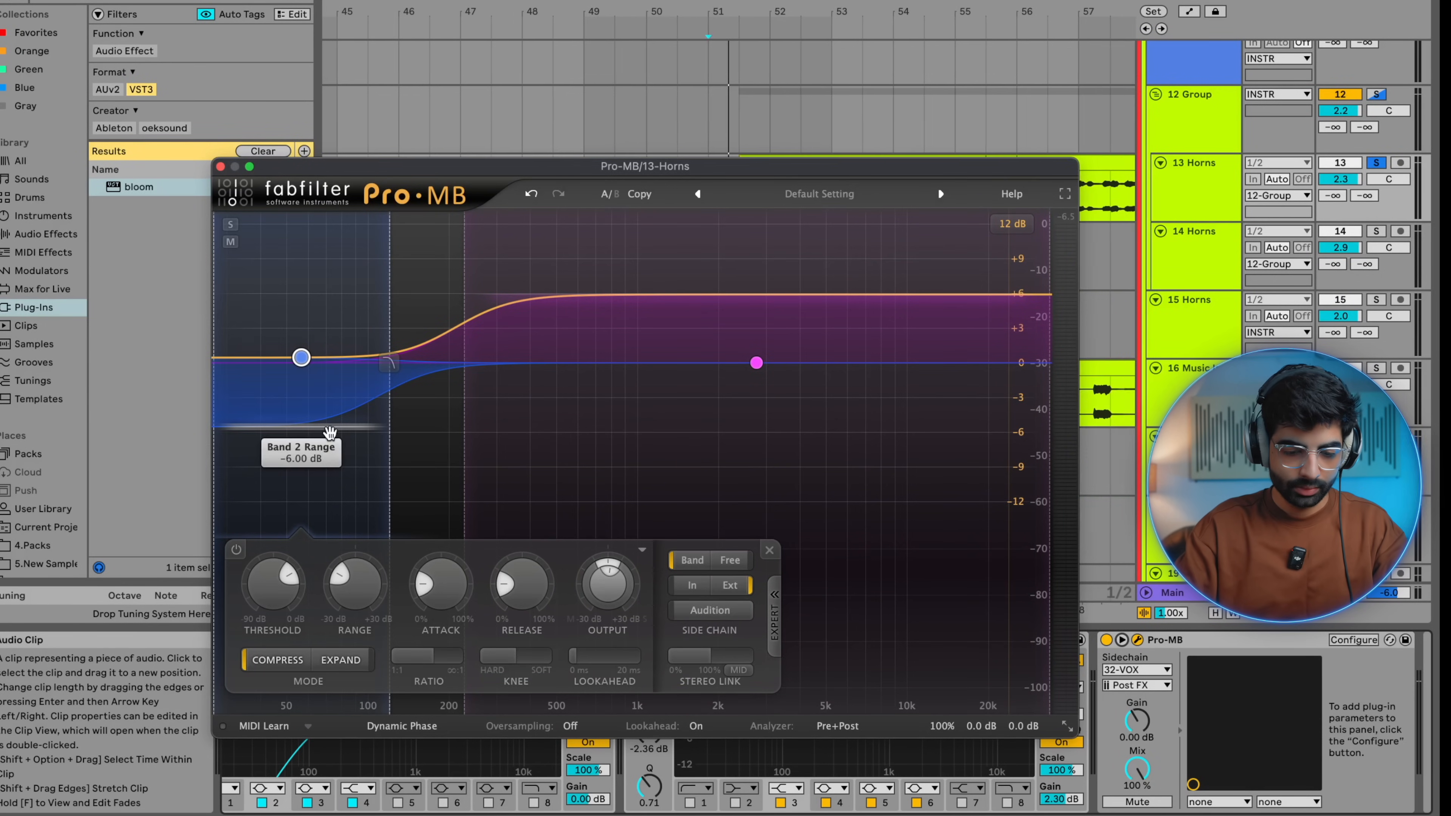
Remove Band 1 from Pro-MB and extend Band 2's upper crossover to just above 10 kHz
click(535, 264)
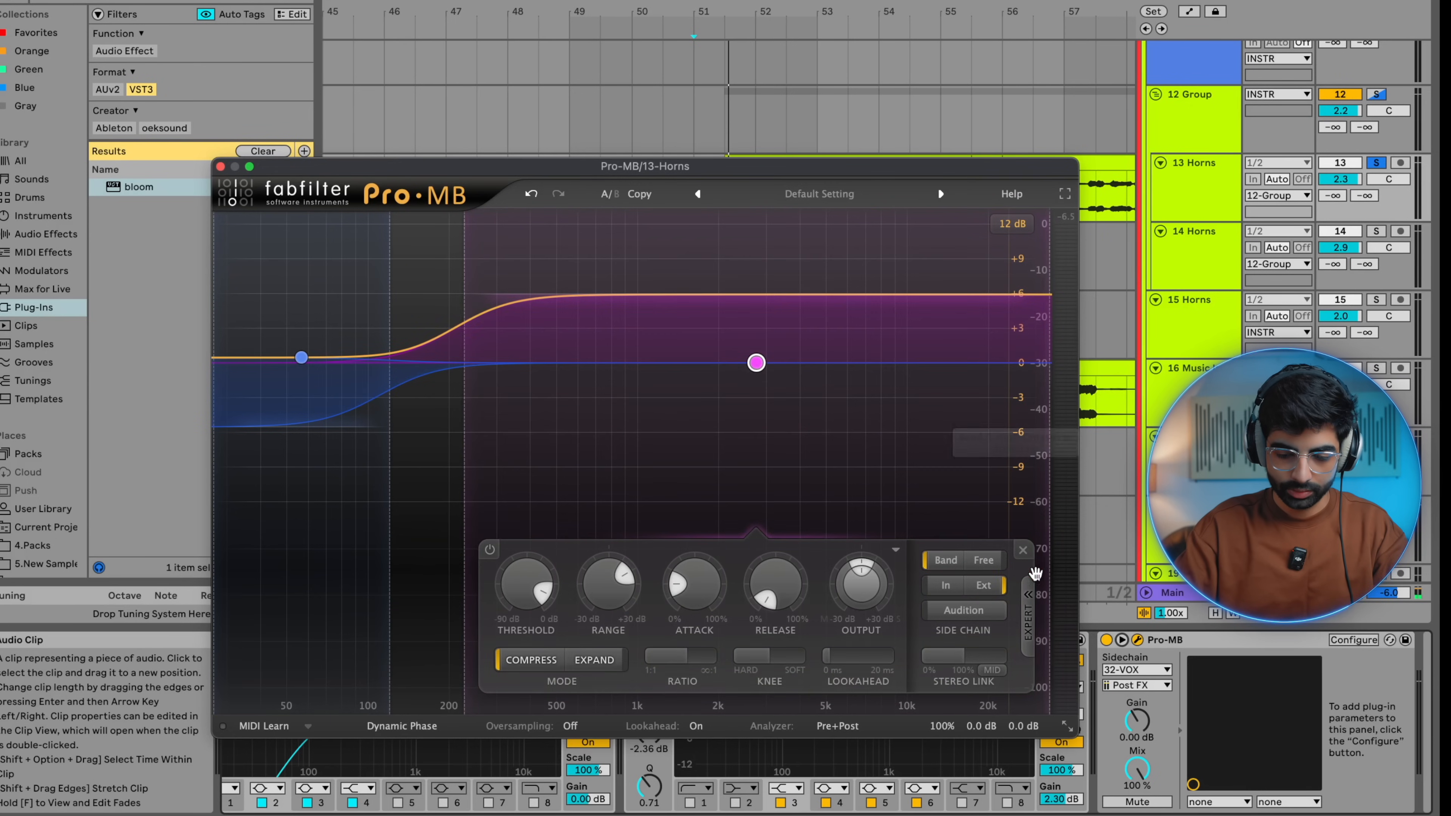
click(1024, 551)
drag(392, 357, 936, 365)
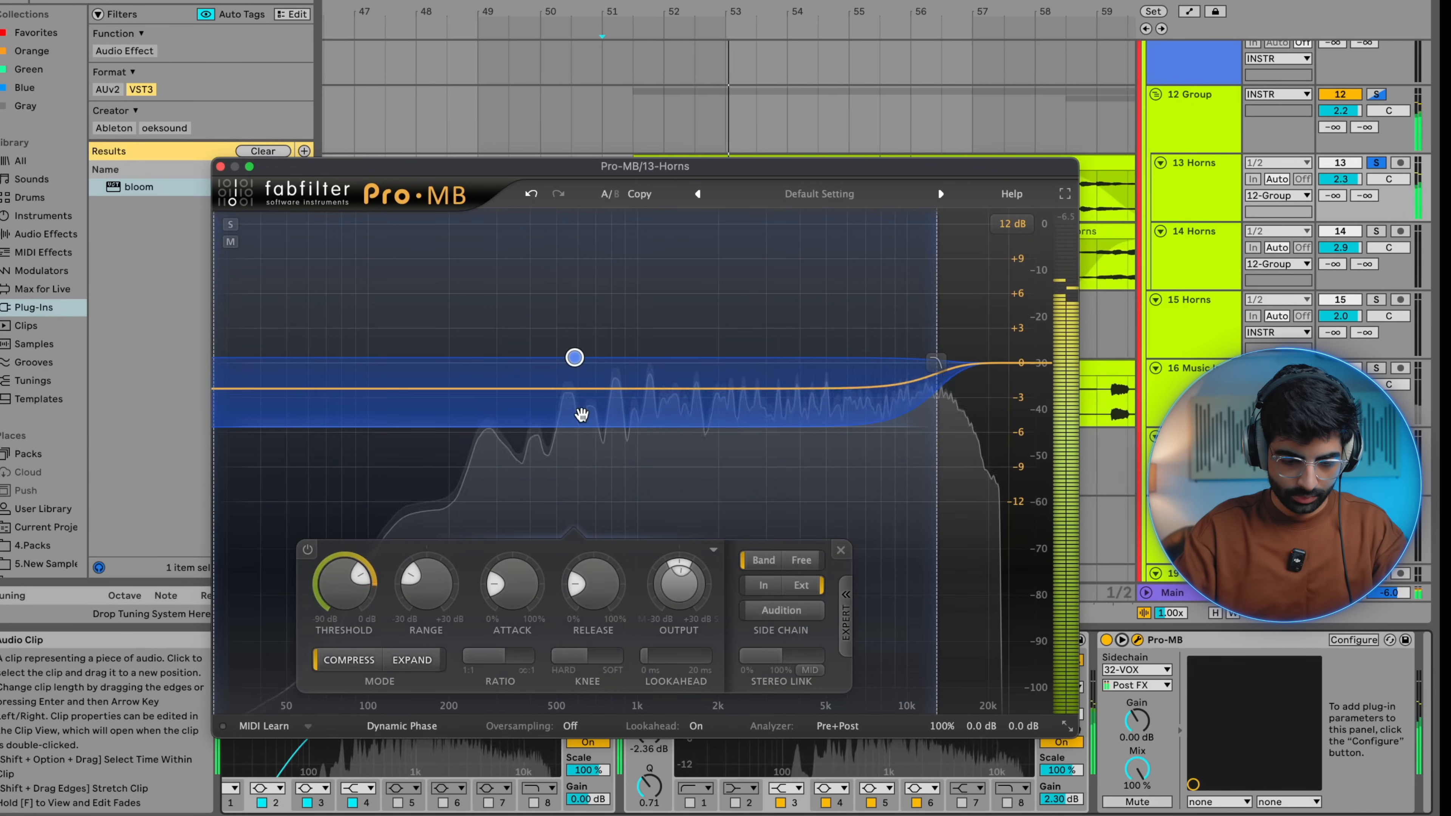
Stop and restart playback while examining how Band 2 responds at its Threshold setting
key(space)
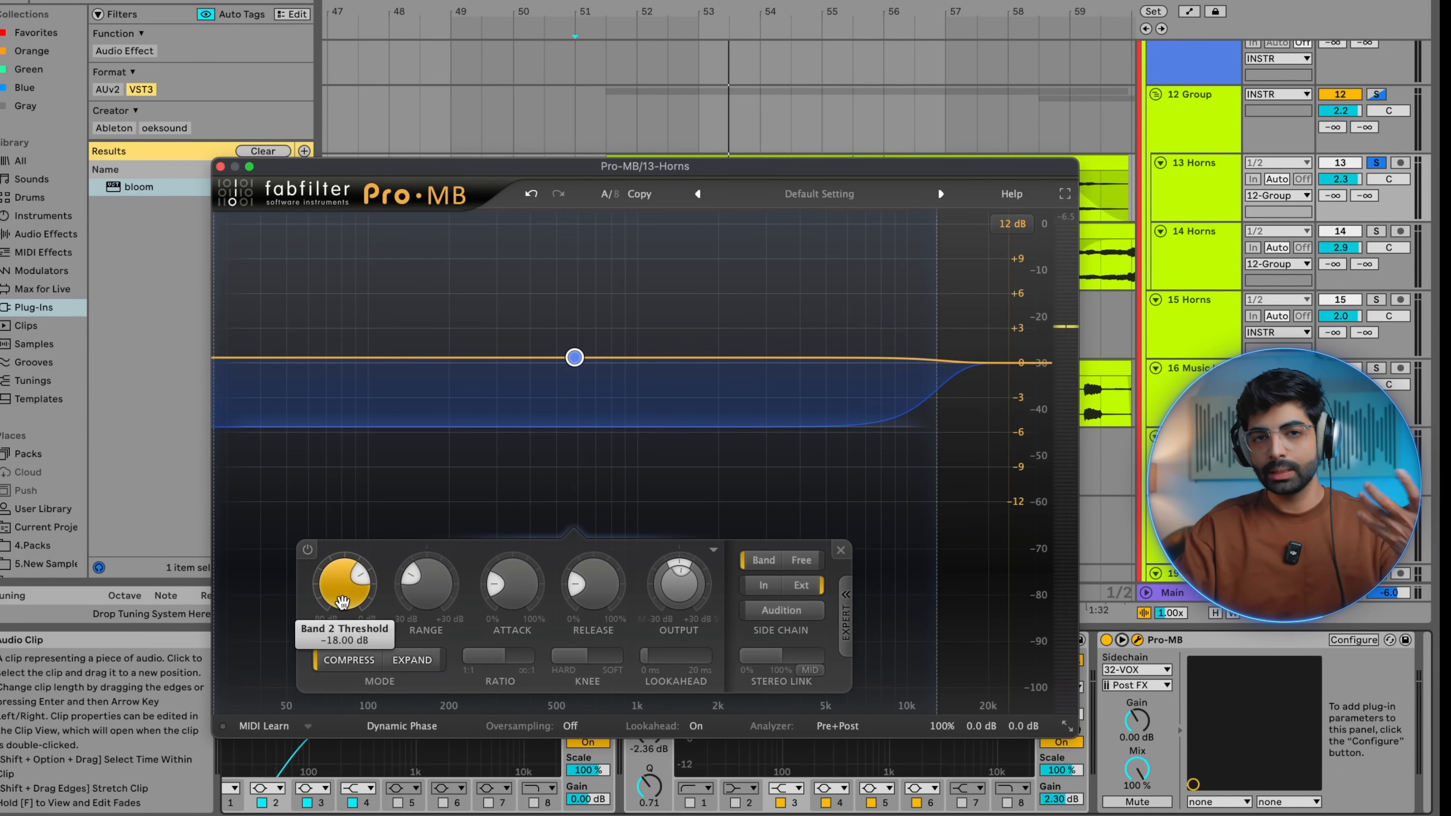
mouse_move(343, 600)
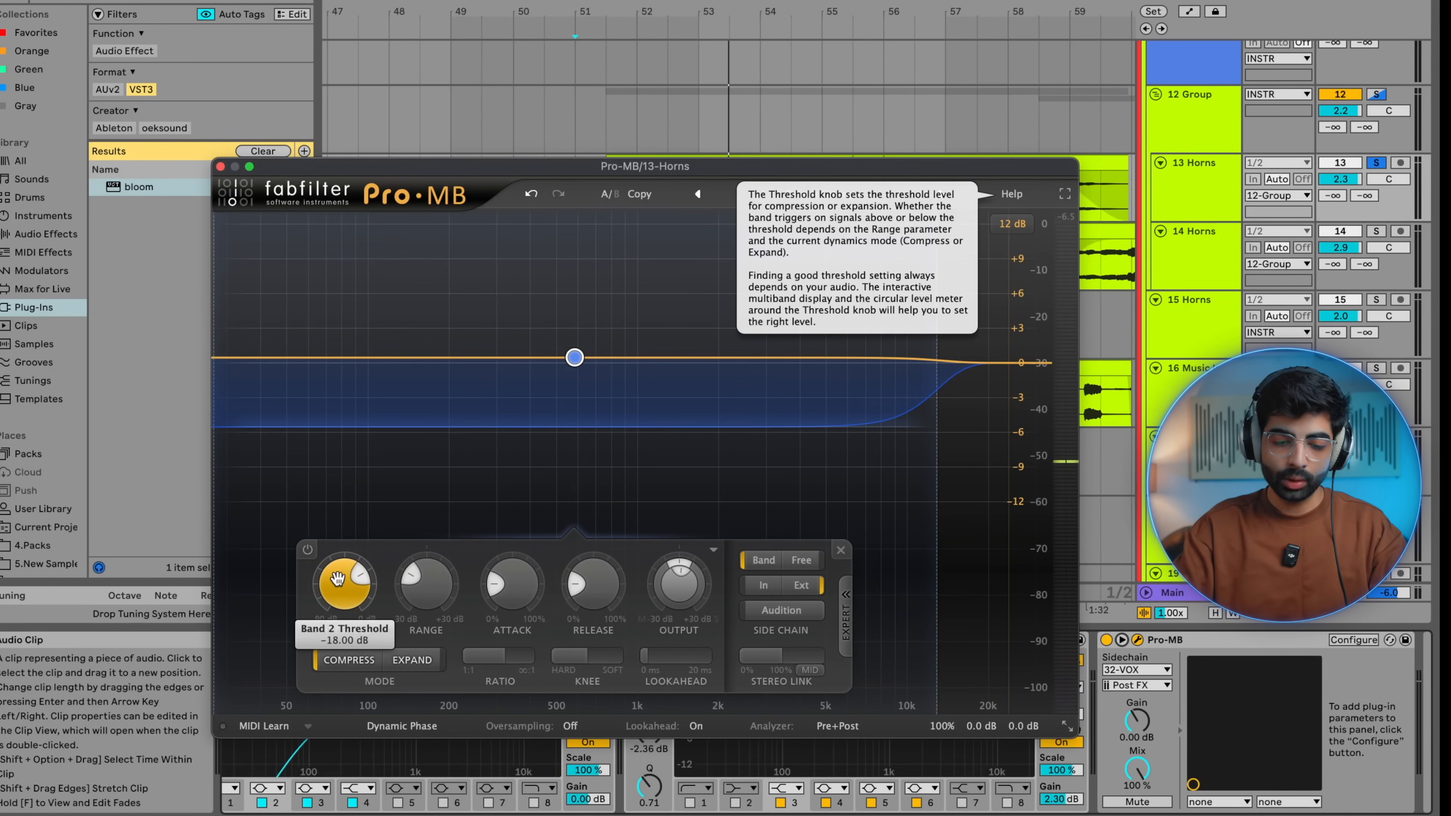
key(space)
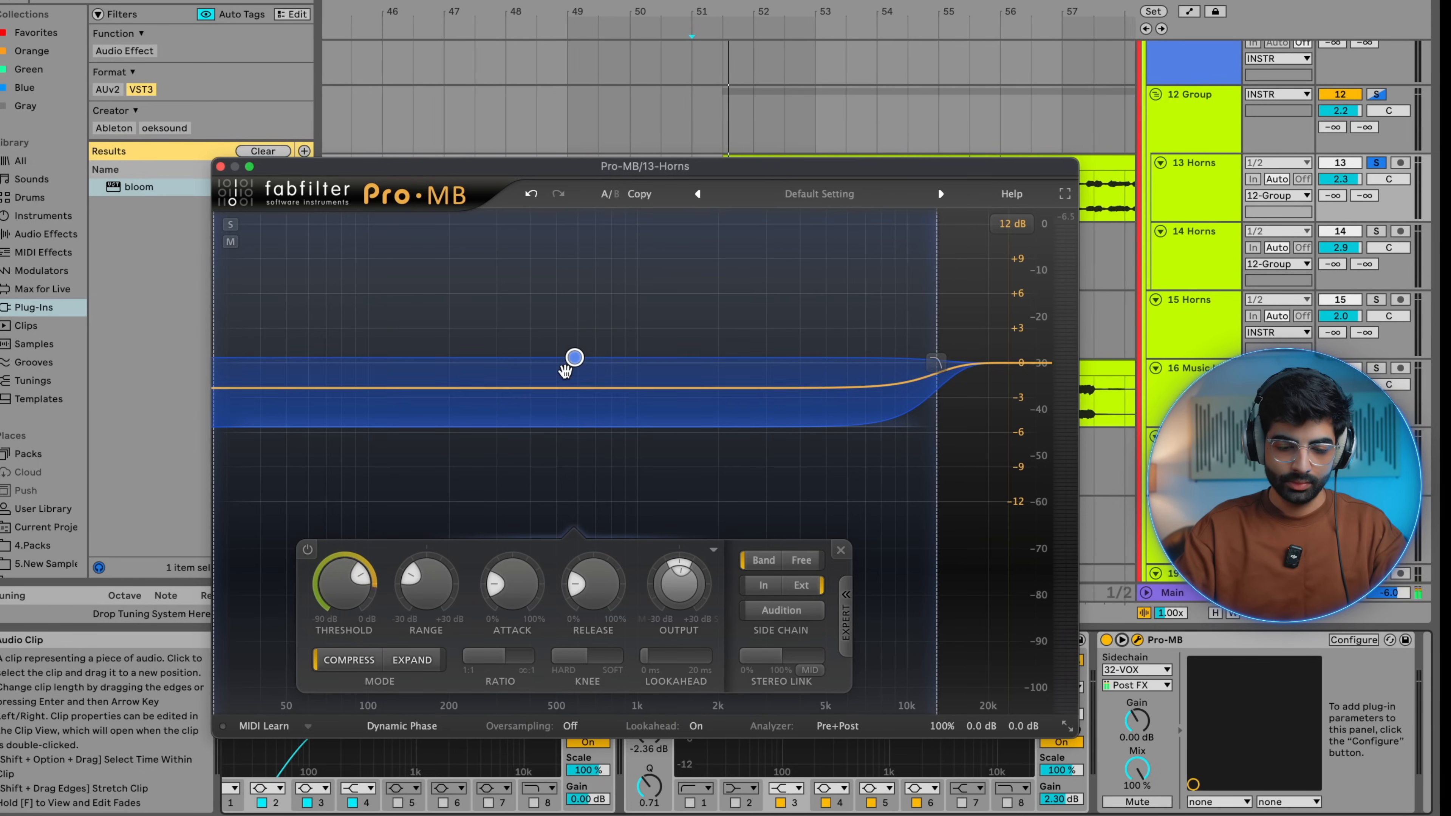
Check the Pro-MB sidechain source list, keep 32-VOX, and switch Band 2's side chain to In and back to Ext during playback
click(1155, 672)
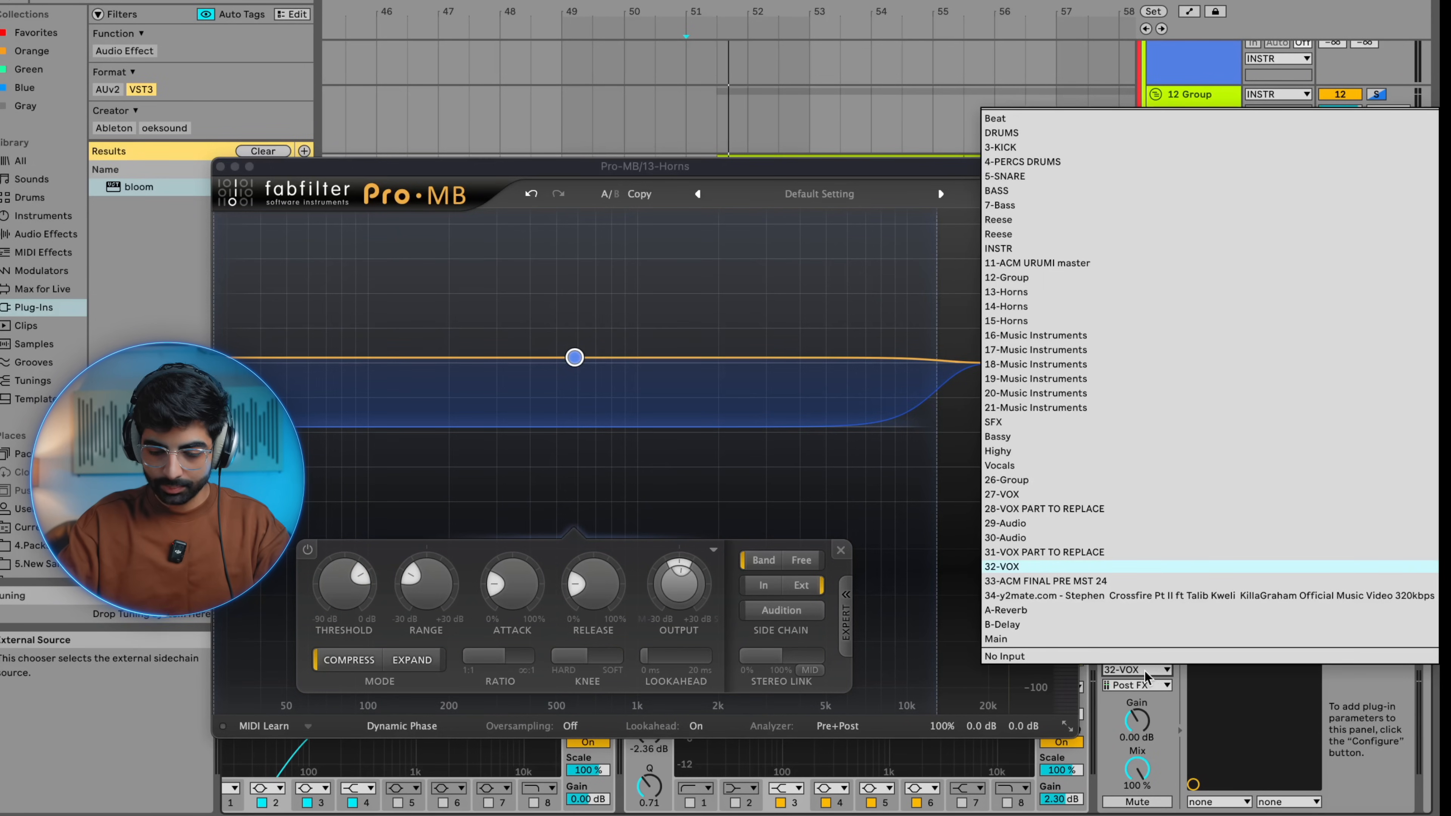
click(1146, 678)
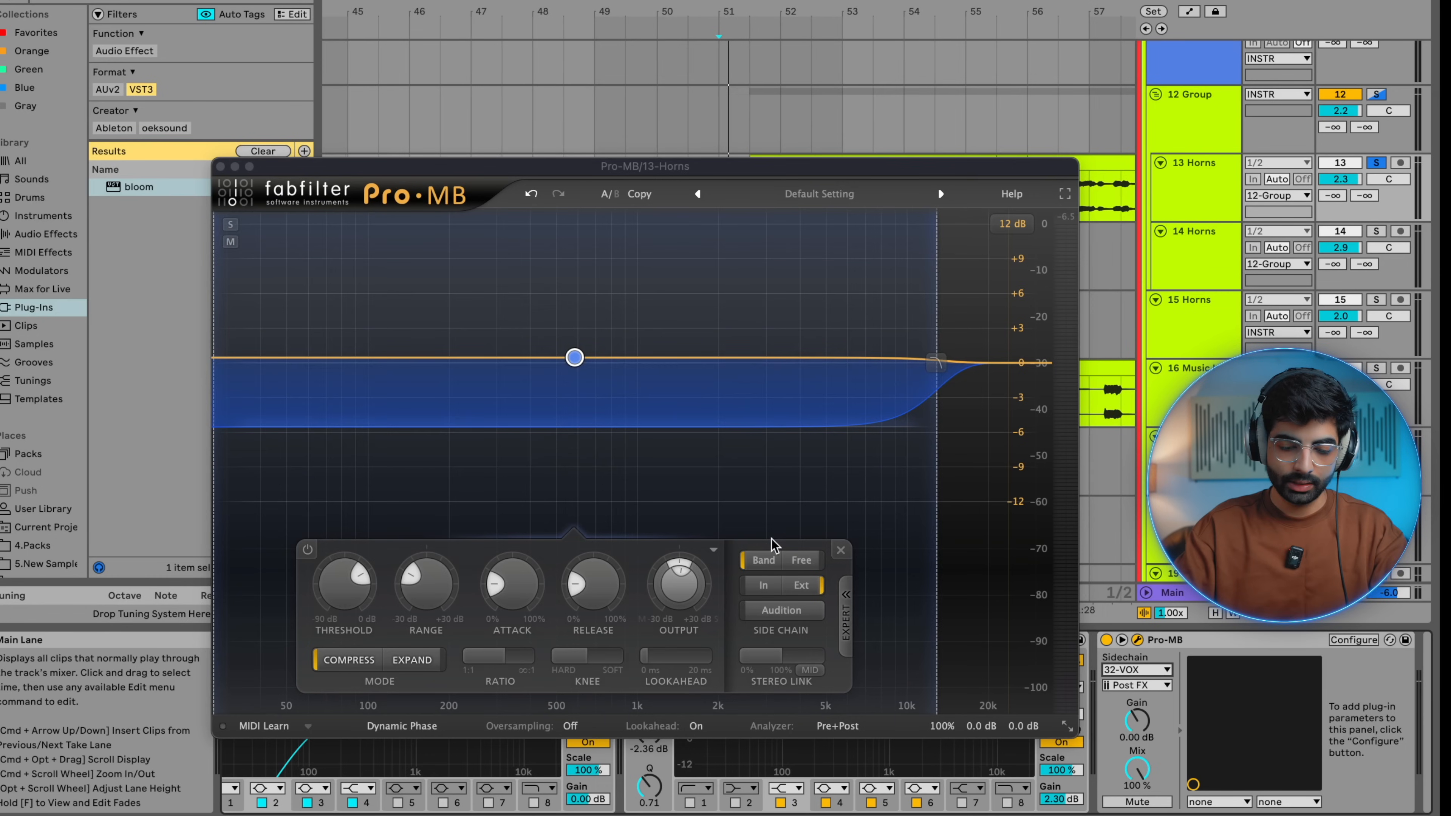
click(765, 586)
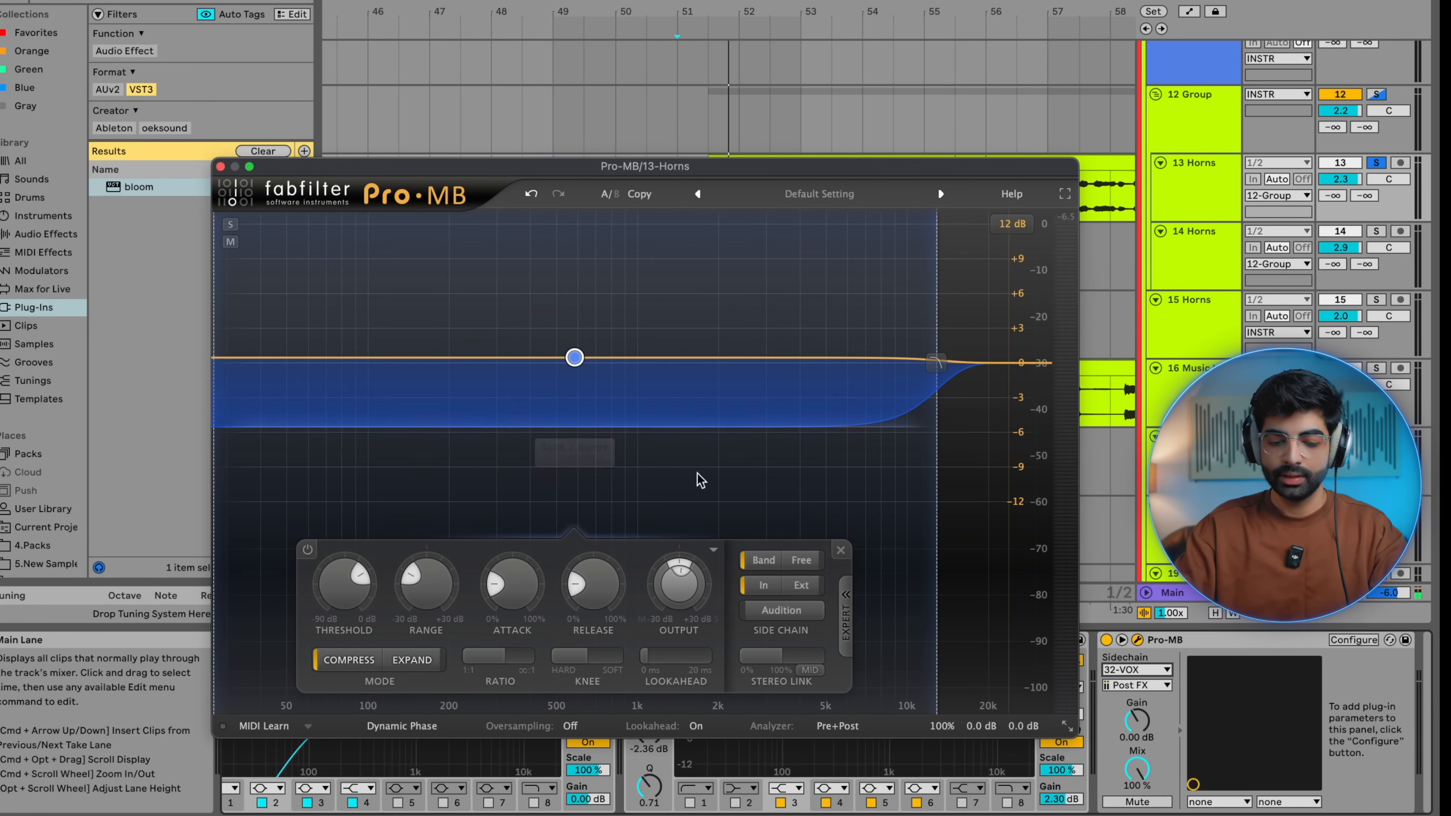
click(800, 586)
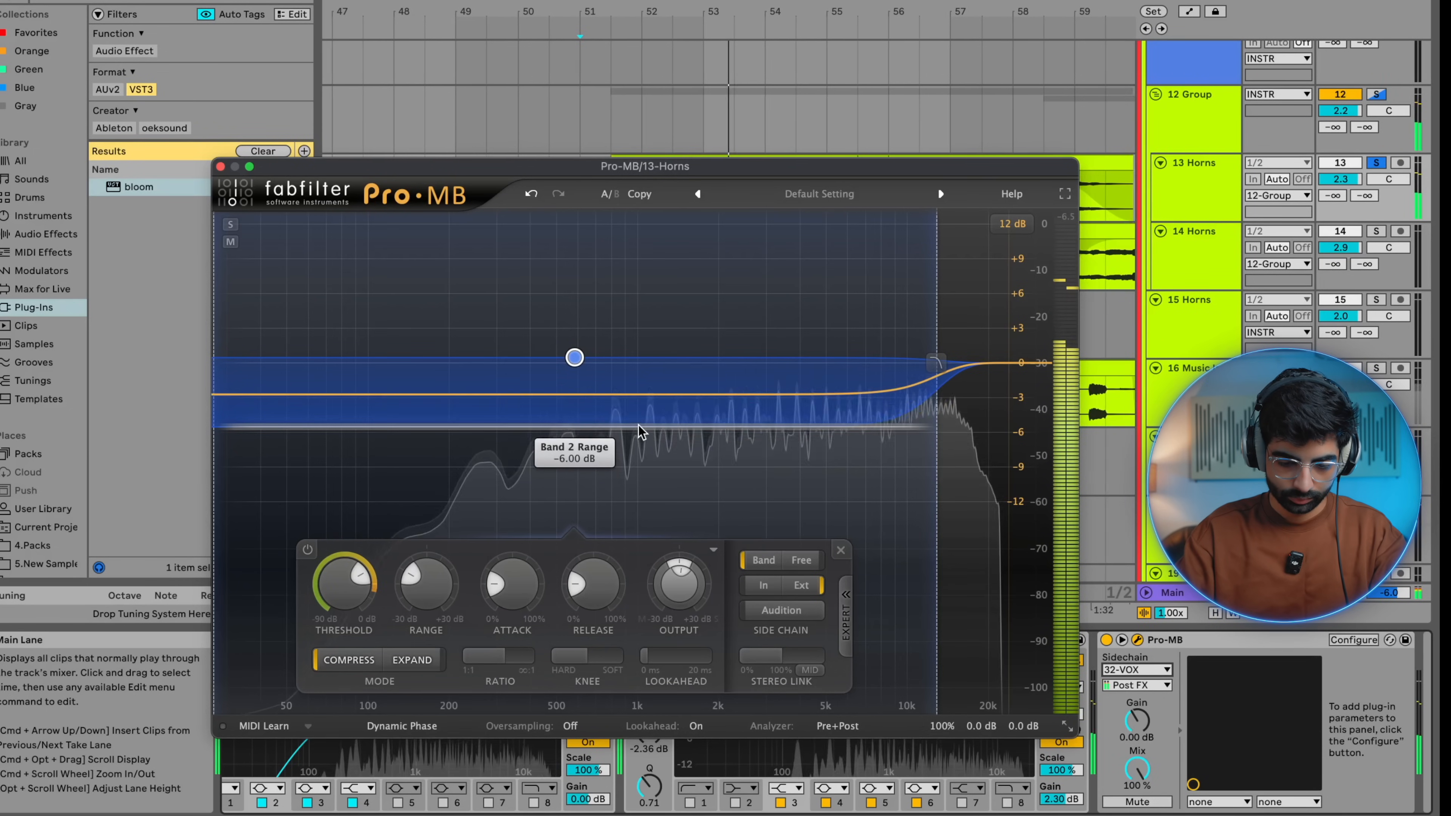
key(space)
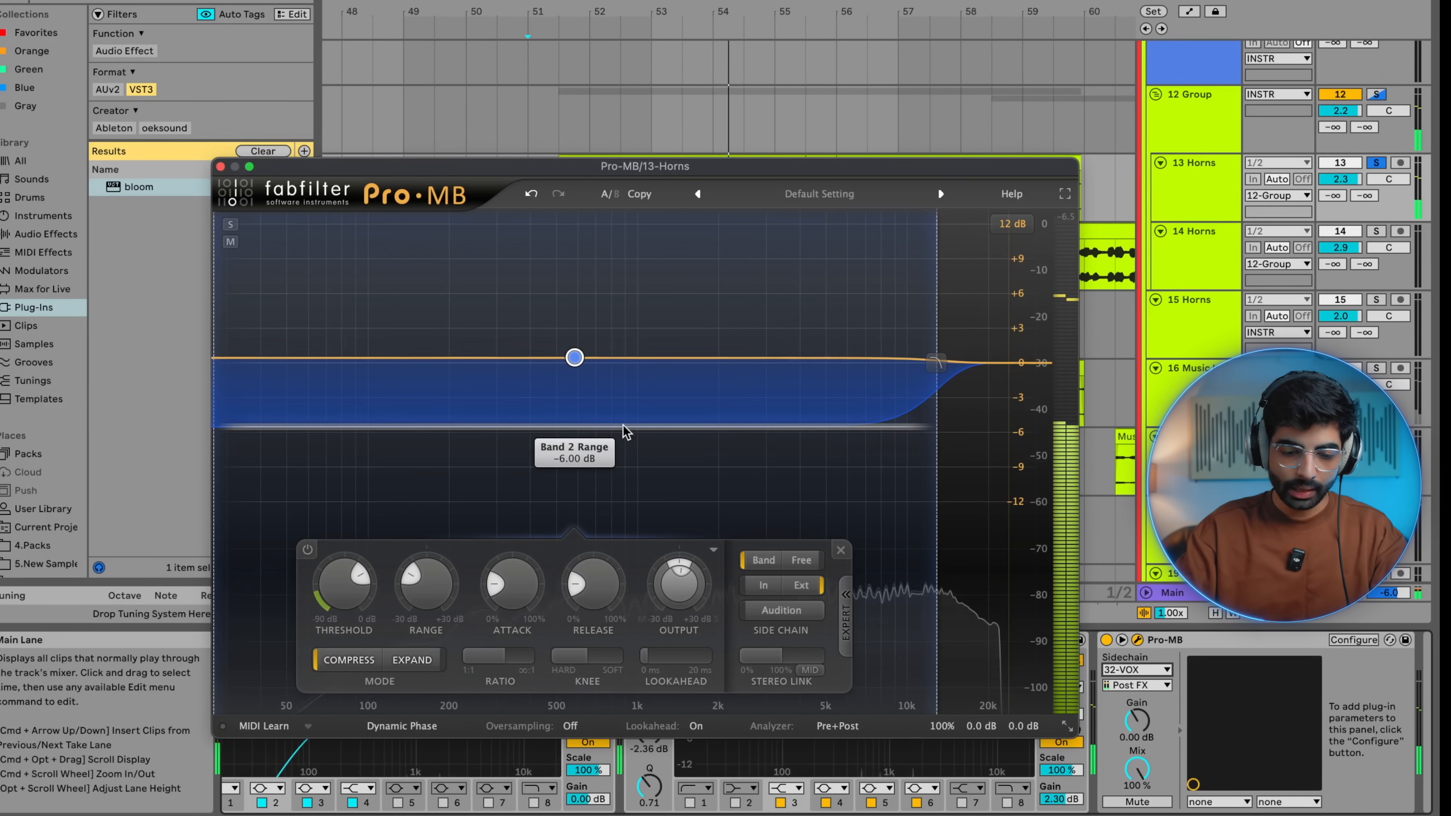
Set Band 2's range to about +6 dB and its gain to -0.02 dB, and play the horns
drag(622, 432, 624, 290)
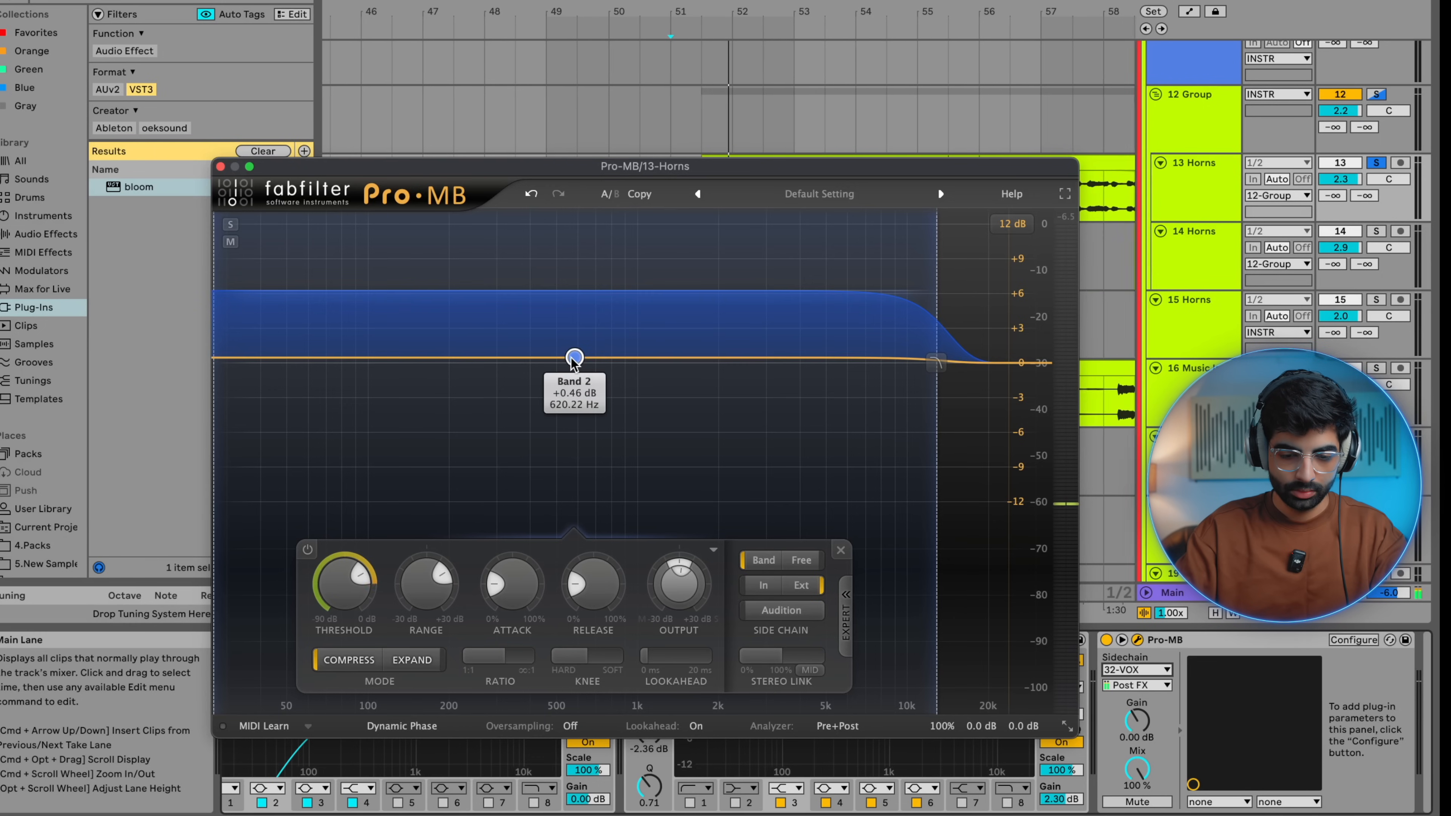
key(space)
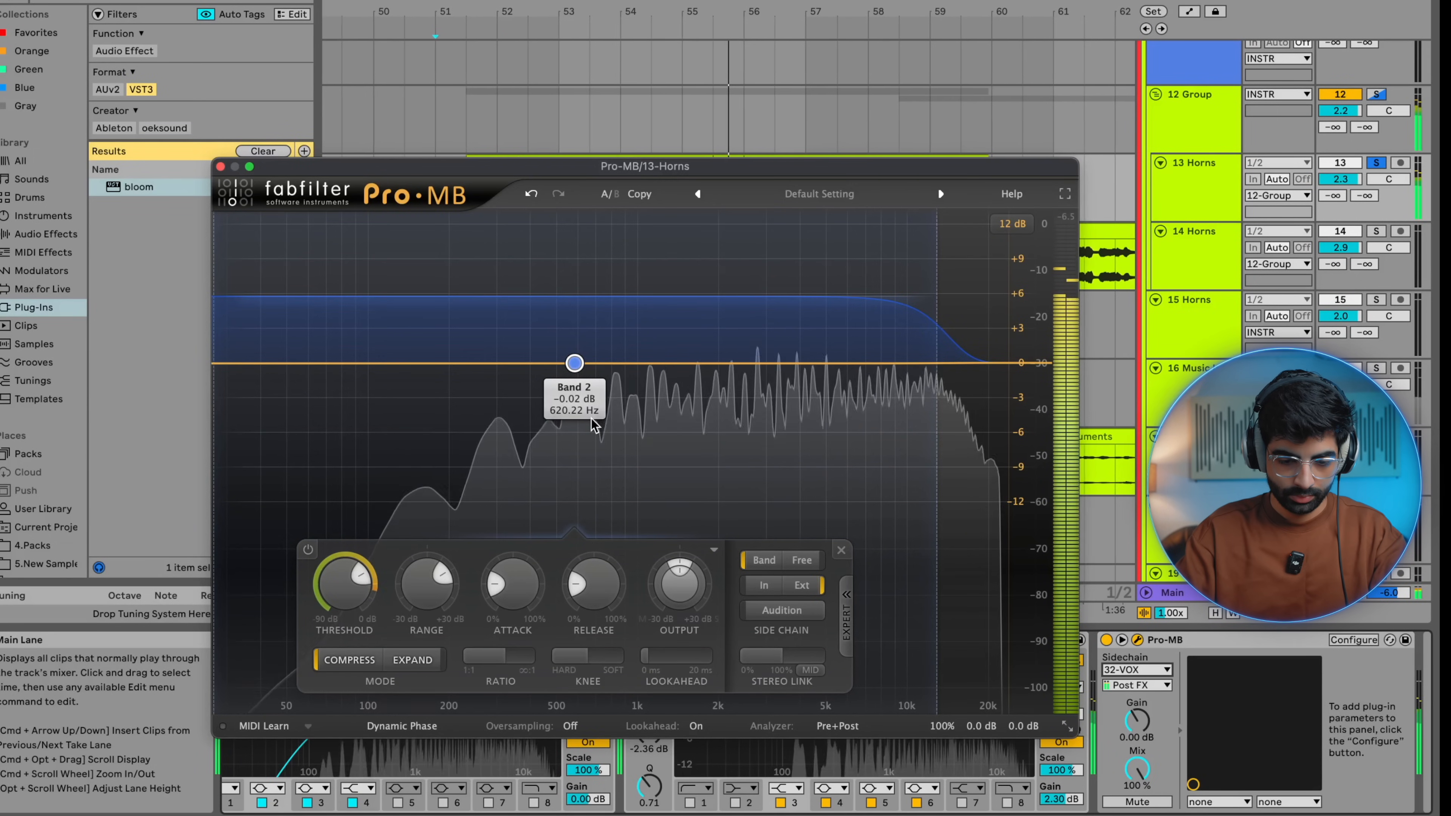
Sweep Band 2's threshold through values such as -9.93 dB and -47.98 dB during playback to compare how the band reacts
mouse_move(363, 578)
scroll(362, 577, up, 4)
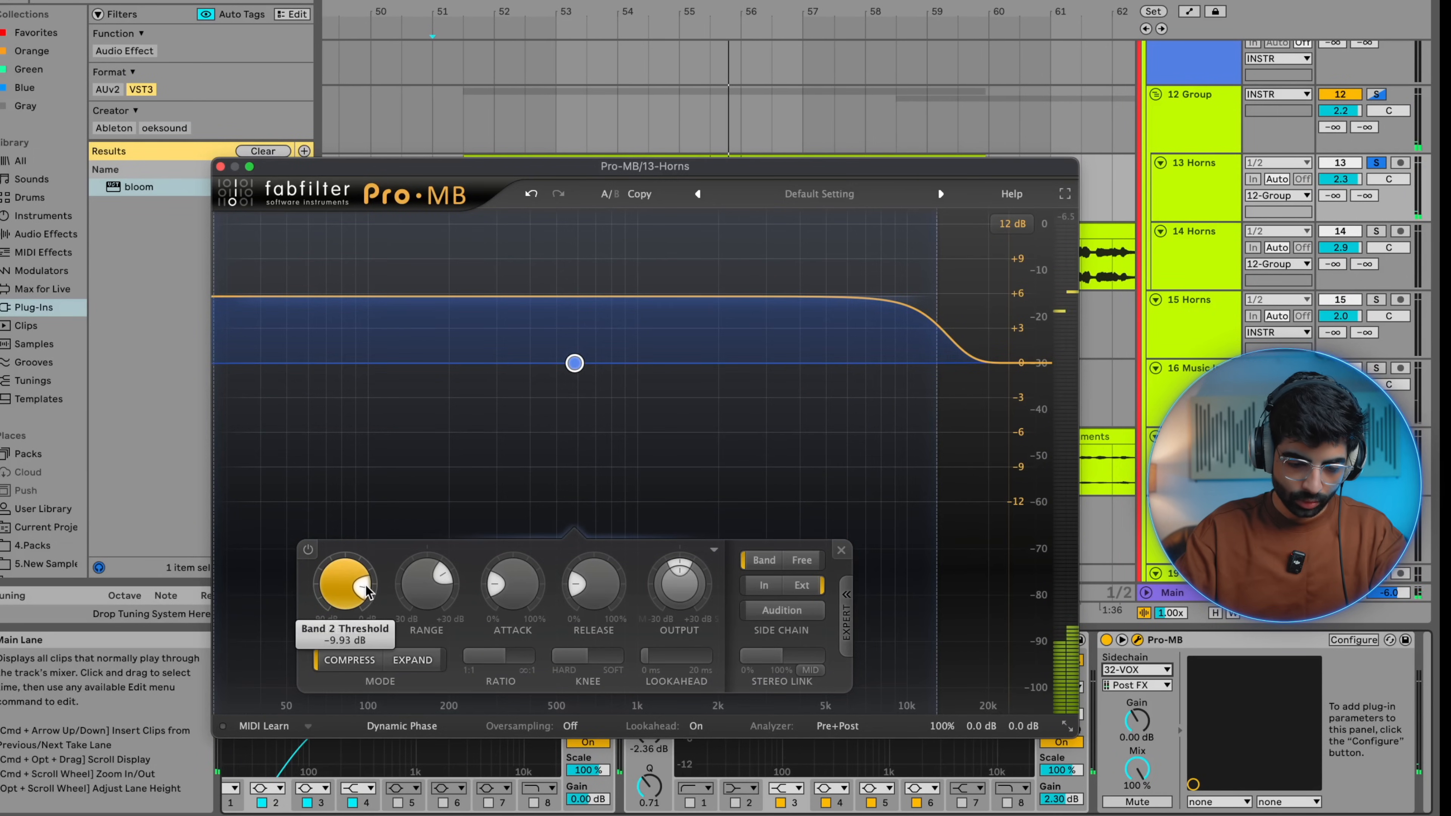
scroll(366, 594, down, 3)
scroll(366, 595, up, 7)
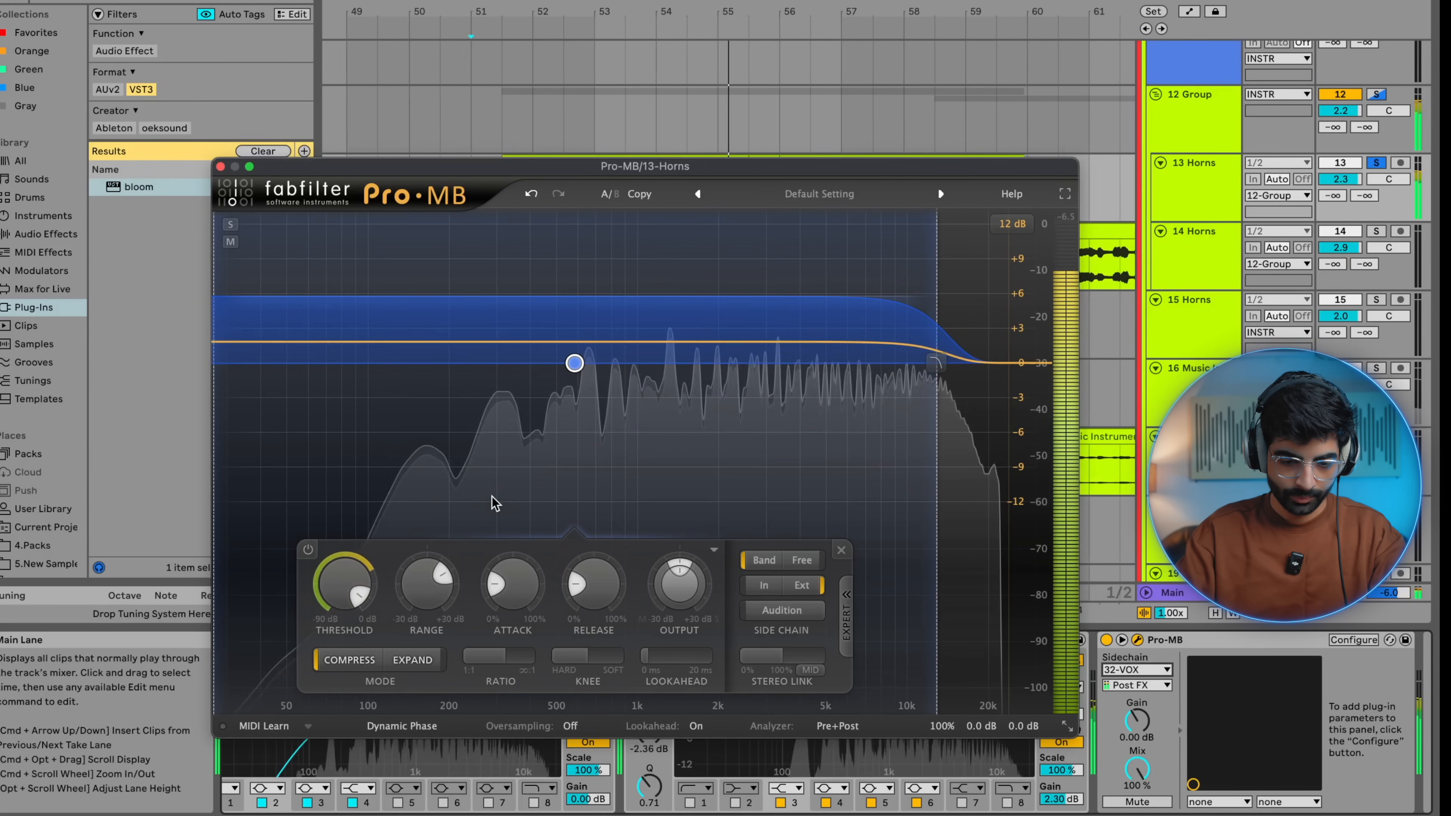
scroll(361, 598, down, 15)
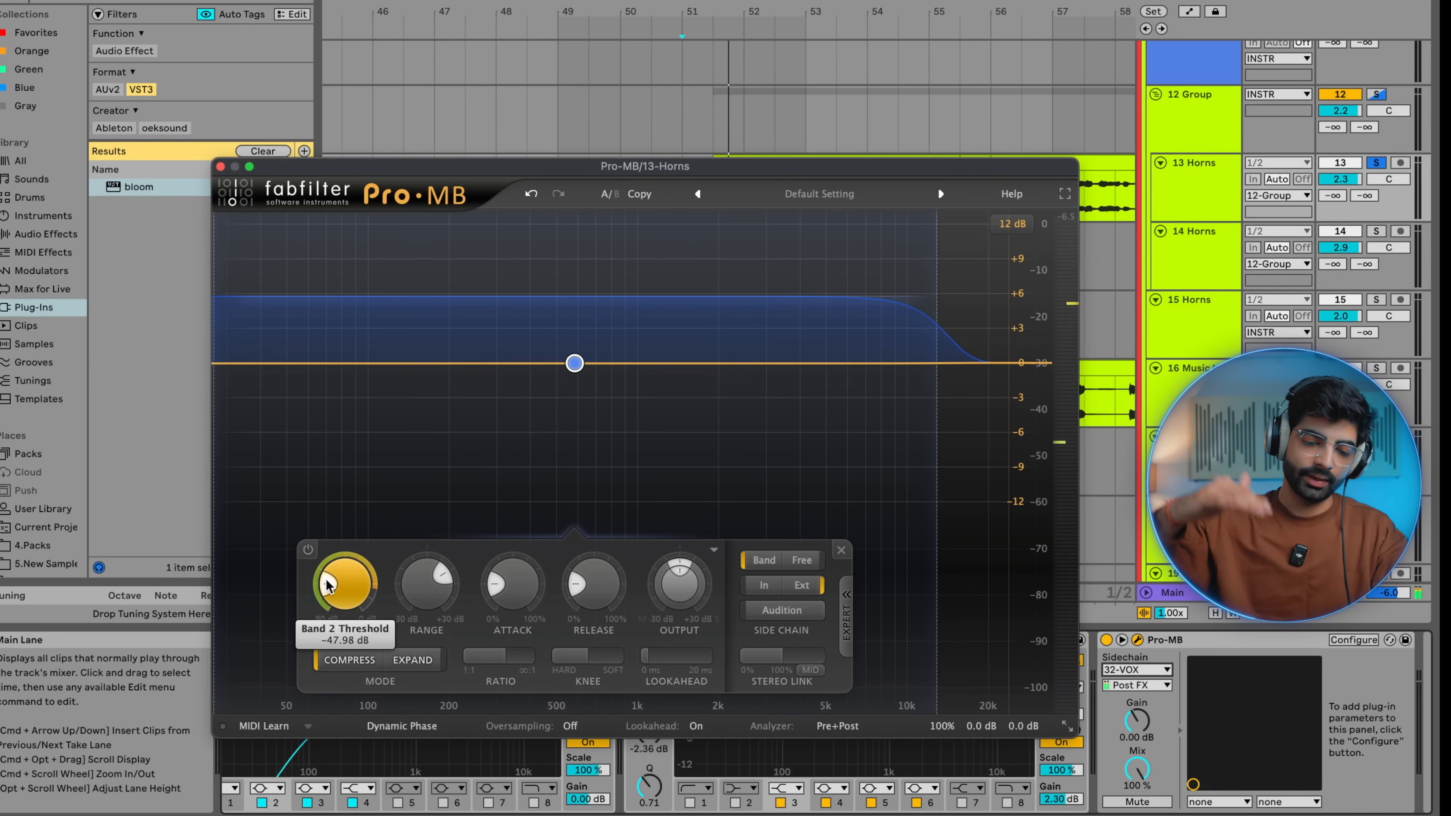
drag(326, 580, 400, 629)
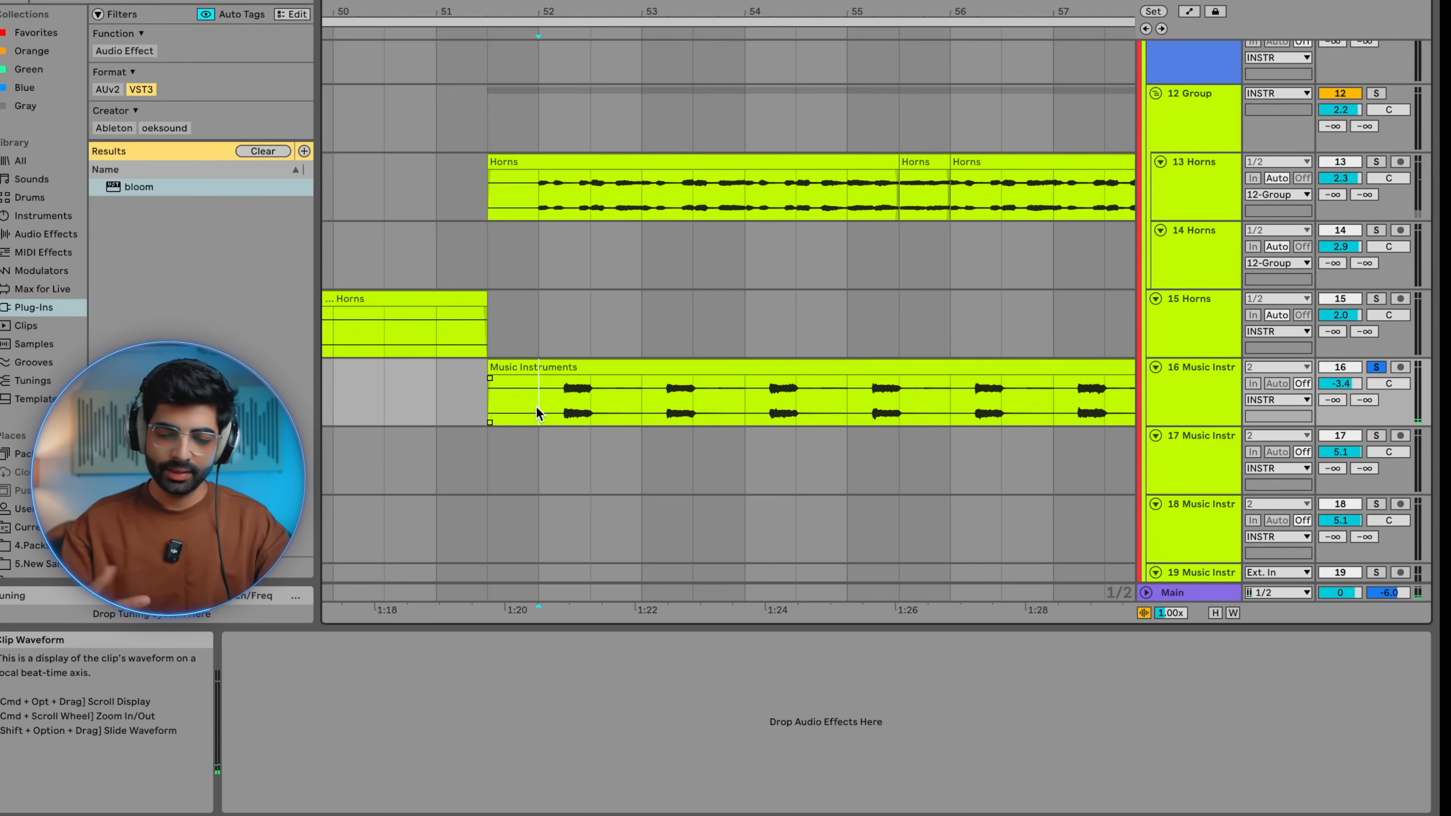
Play the soloed 16 Music Instr track from bar 52, then toggle the solo on 1 Group
scroll(536, 407, down, 5)
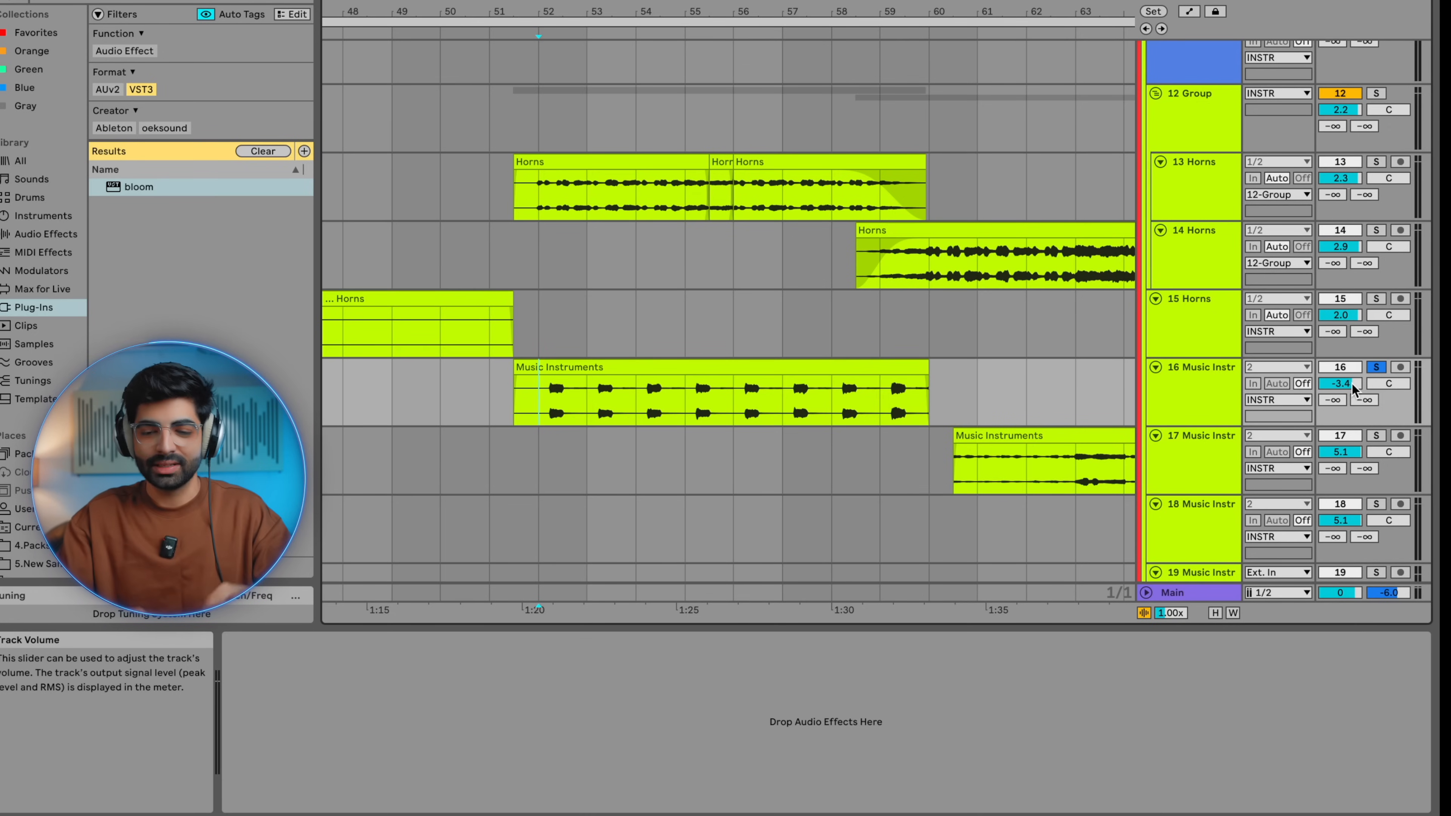
key(space)
scroll(1366, 240, up, 10)
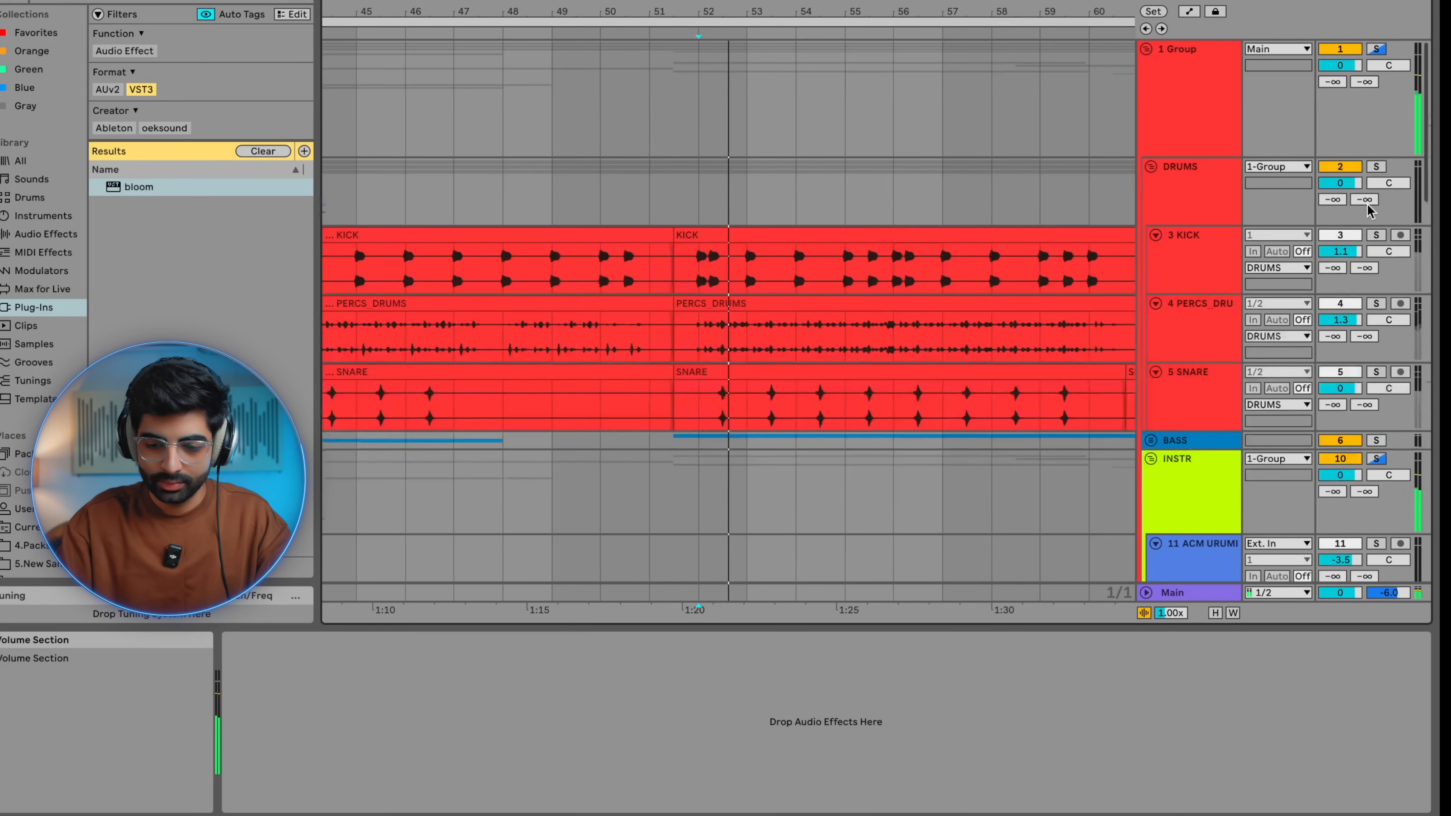
click(1376, 51)
key(space)
Toggle the solo on 25 Group and restart playback from bar 52 with the beat and vocals together
scroll(1375, 76, down, 3)
scroll(1375, 81, down, 12)
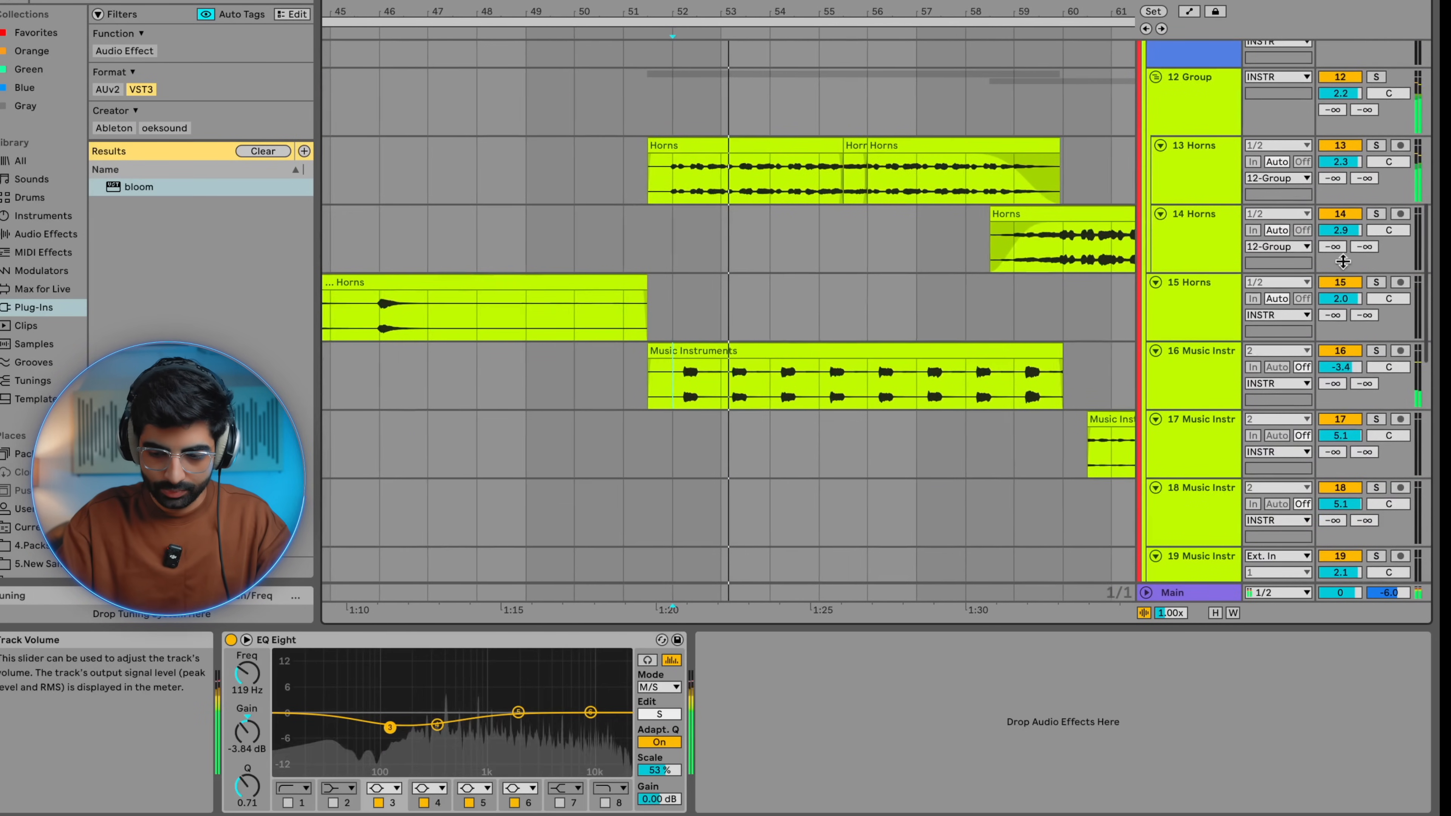
scroll(1352, 461, down, 10)
click(1376, 275)
key(space)
key(space)
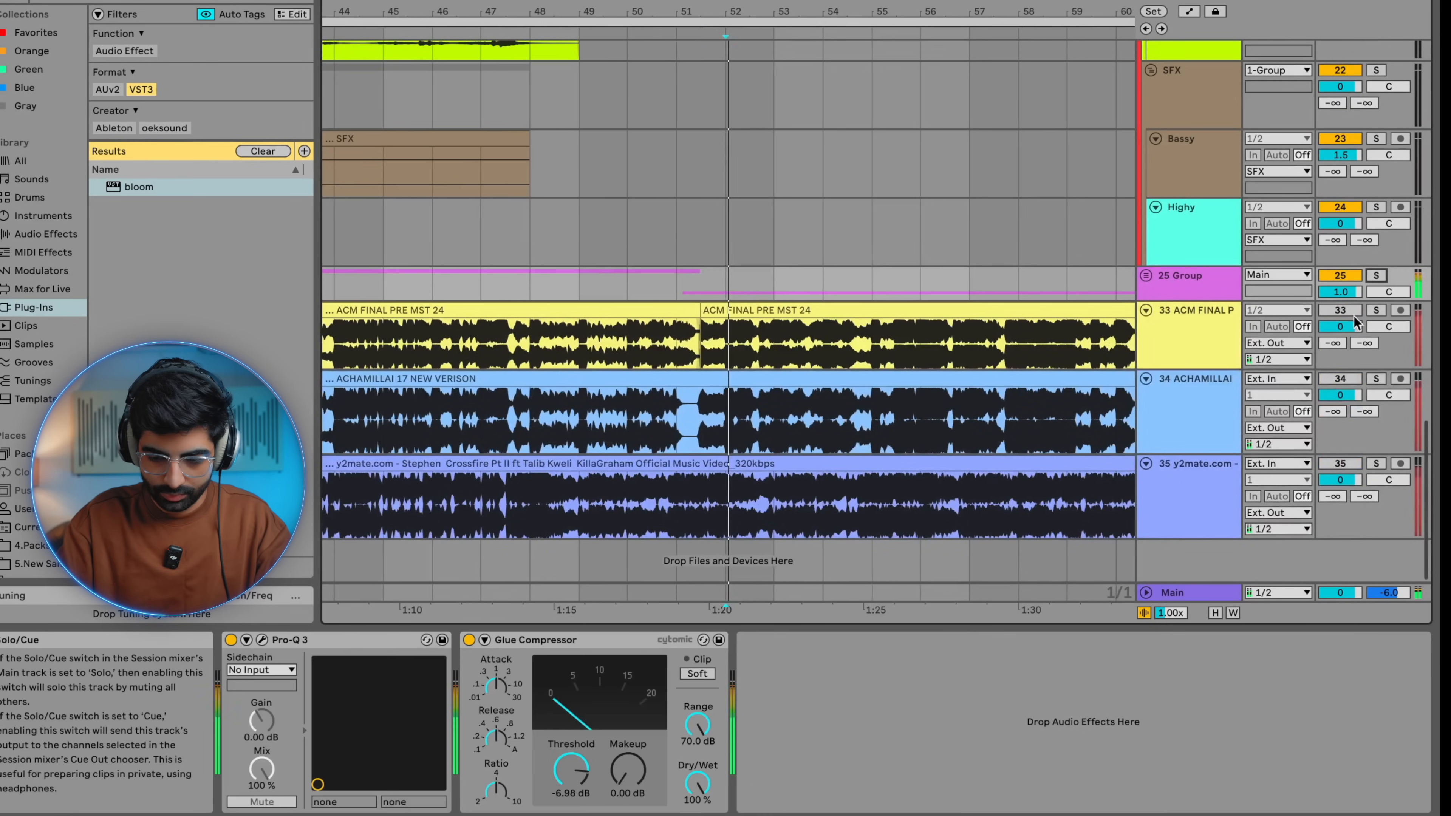
Activate Pro-L 2 on the Main track, then select the devices from Utility through Pro-L 2 and deactivate them together
click(1179, 586)
scroll(965, 698, right, 3)
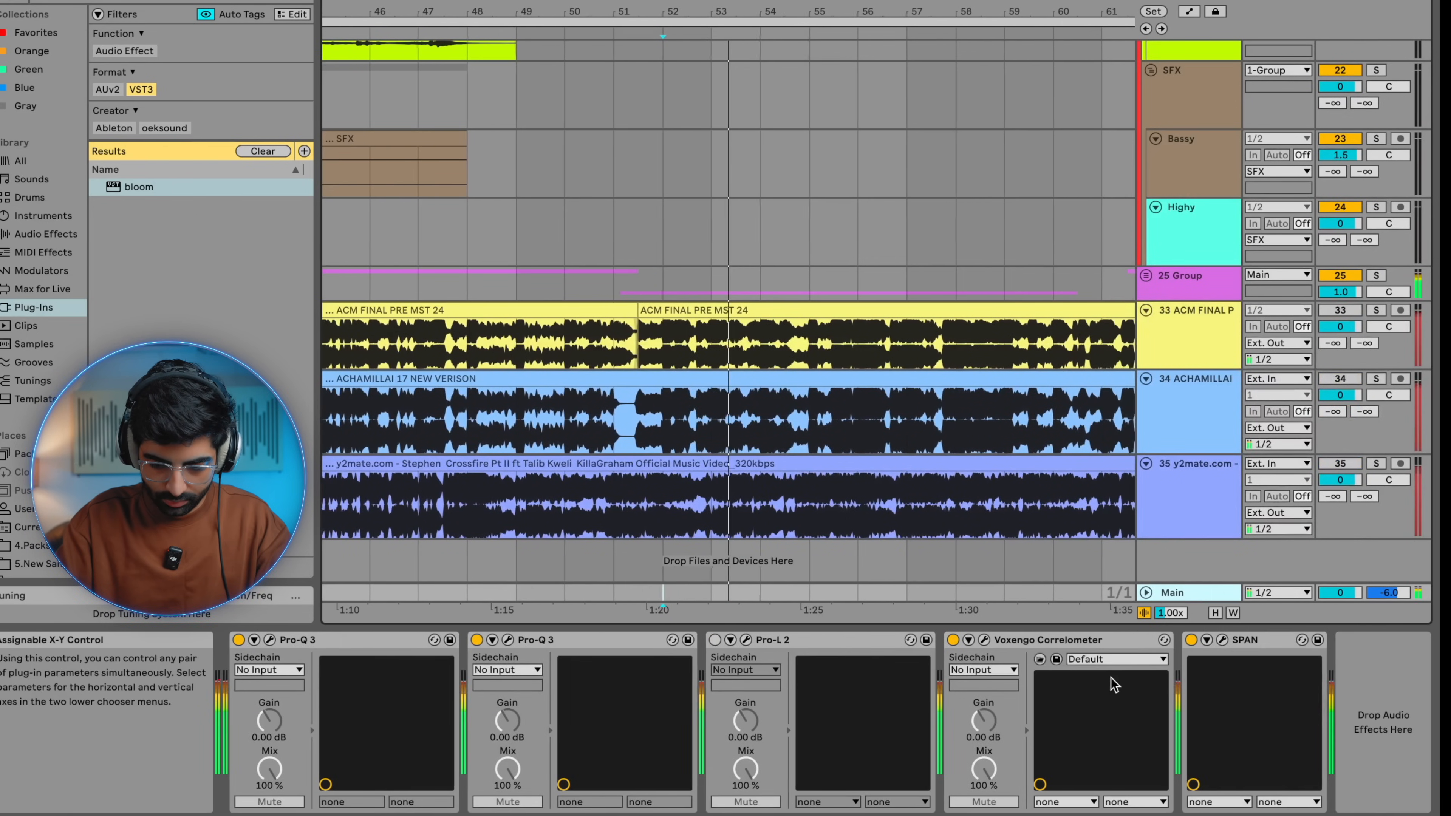
scroll(797, 649, left, 3)
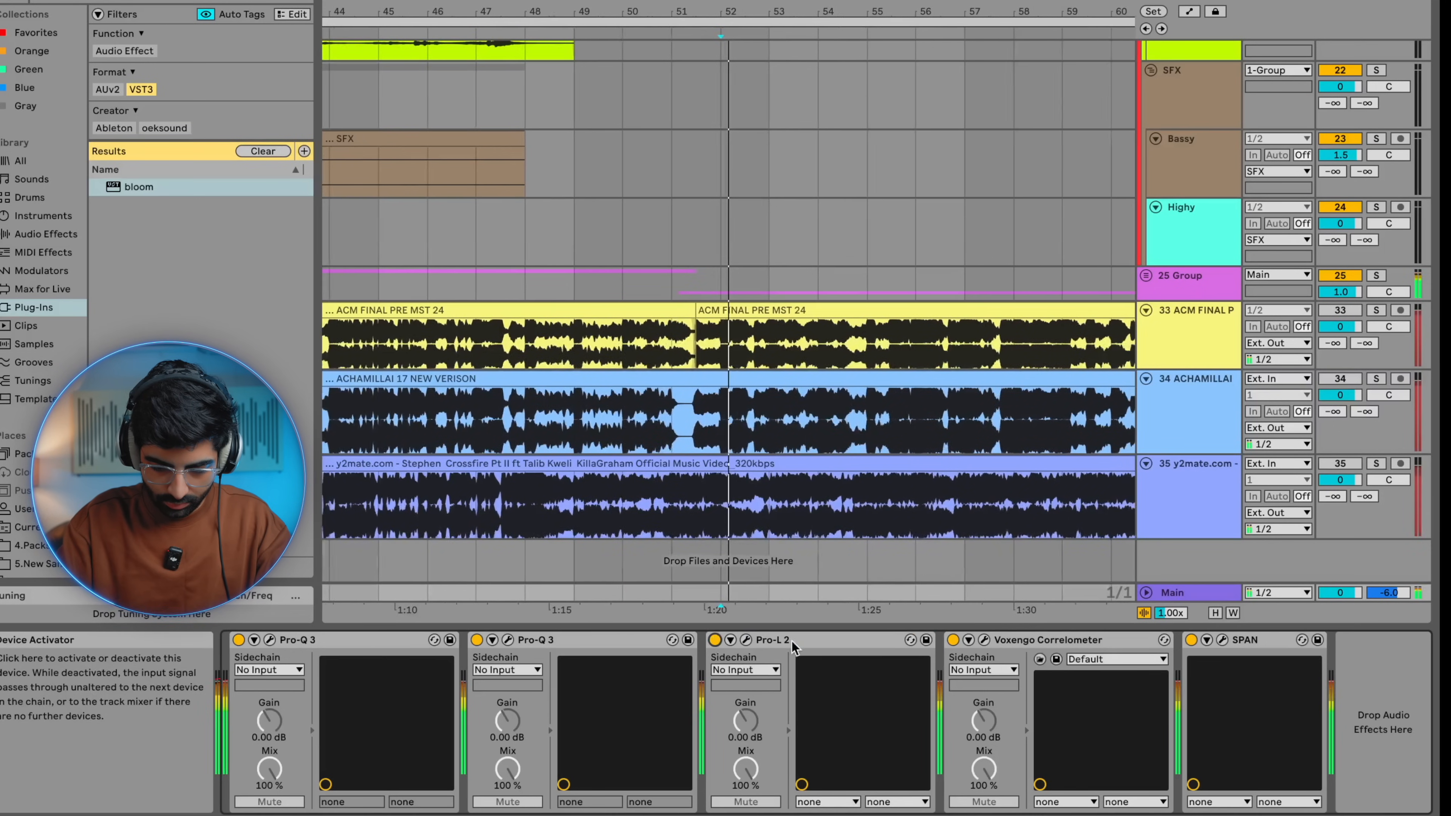
shift+click(298, 642)
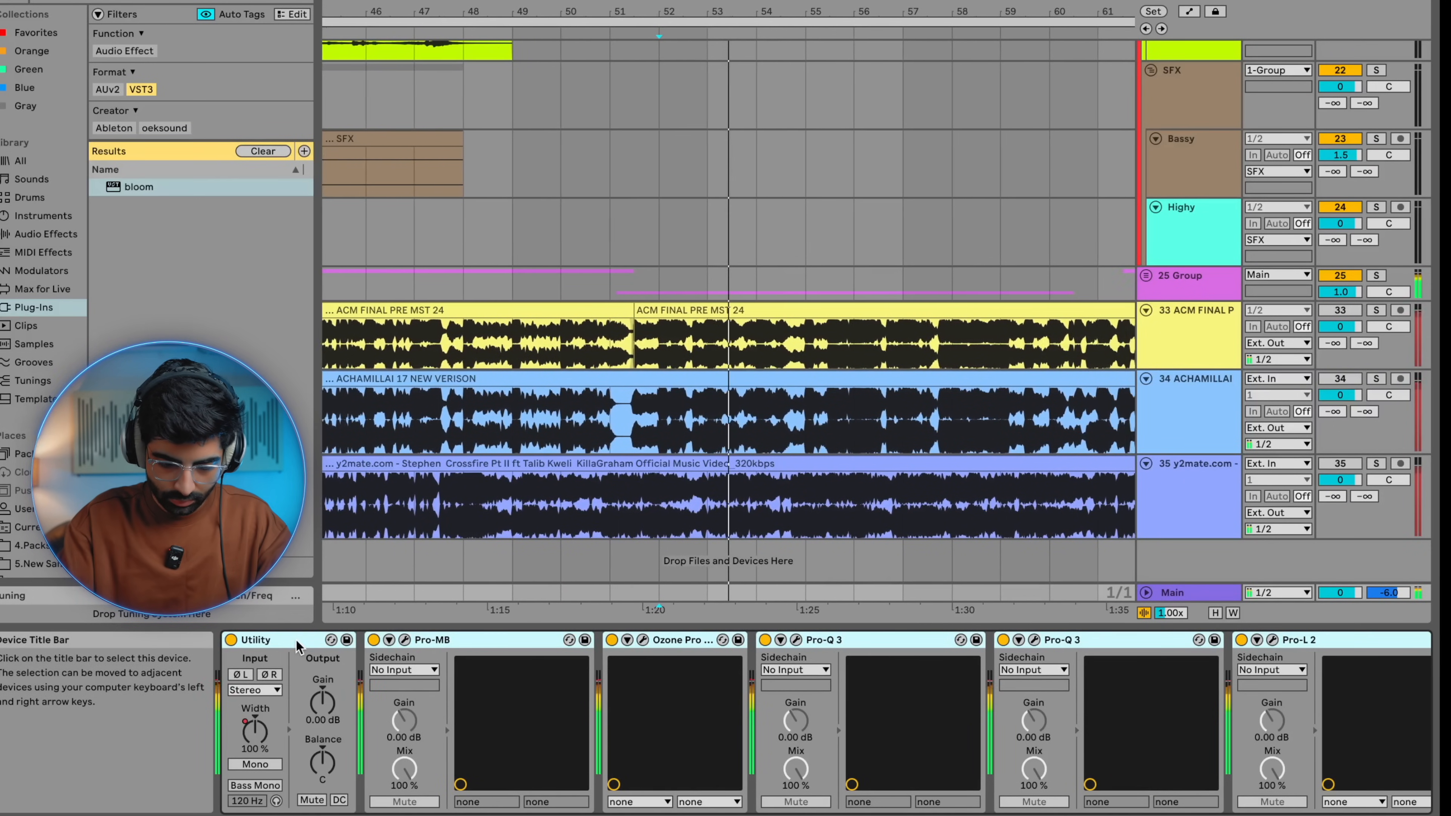
key(0)
Set the start position to bar 52 in the 13 Horns clip and restart playback to hear the horns and 16 Music Instr in the mix
scroll(600, 438, up, 15)
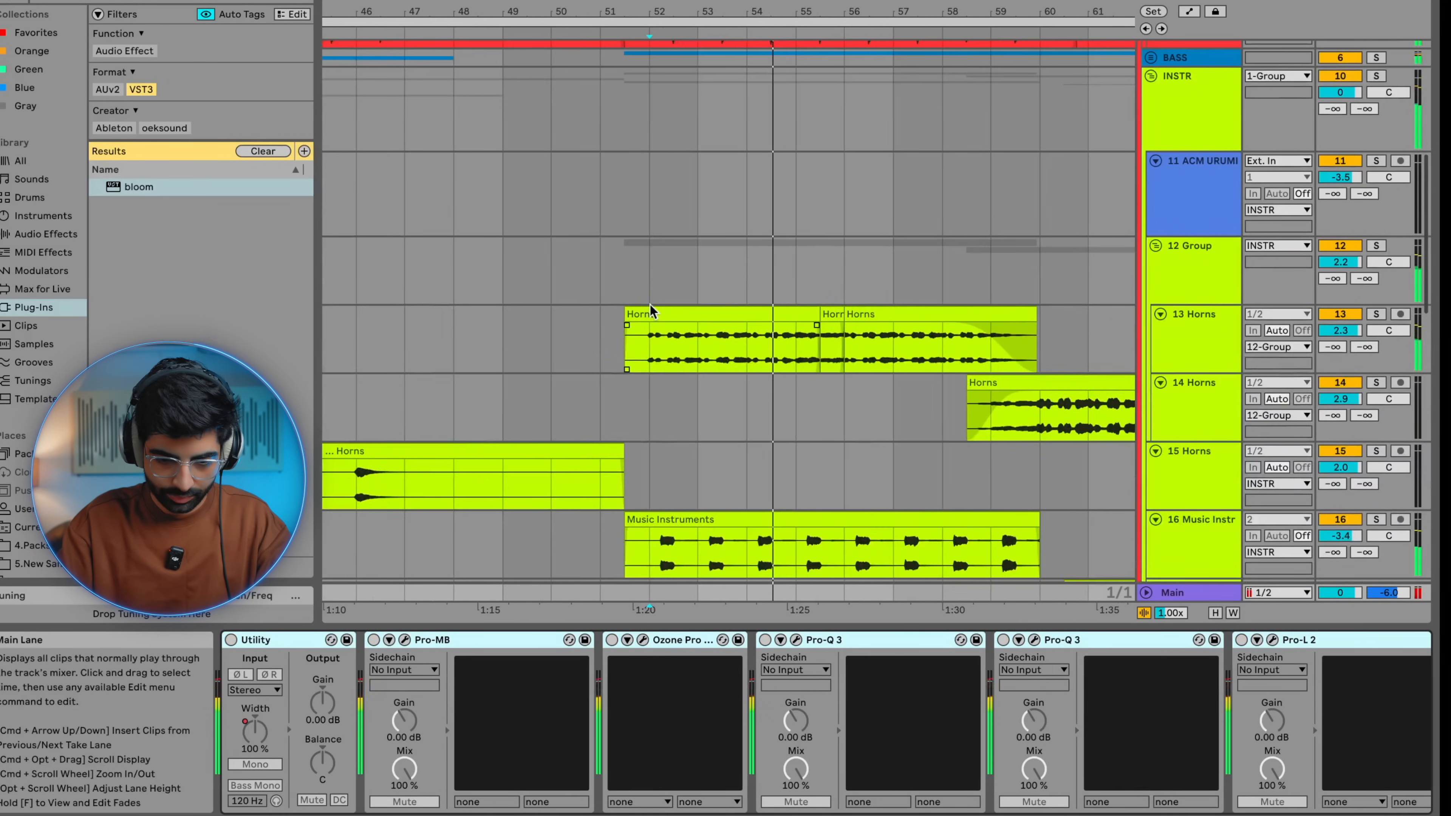
click(650, 312)
scroll(650, 305, up, 3)
key(space)
key(space)
scroll(654, 311, down, 5)
scroll(689, 323, down, 3)
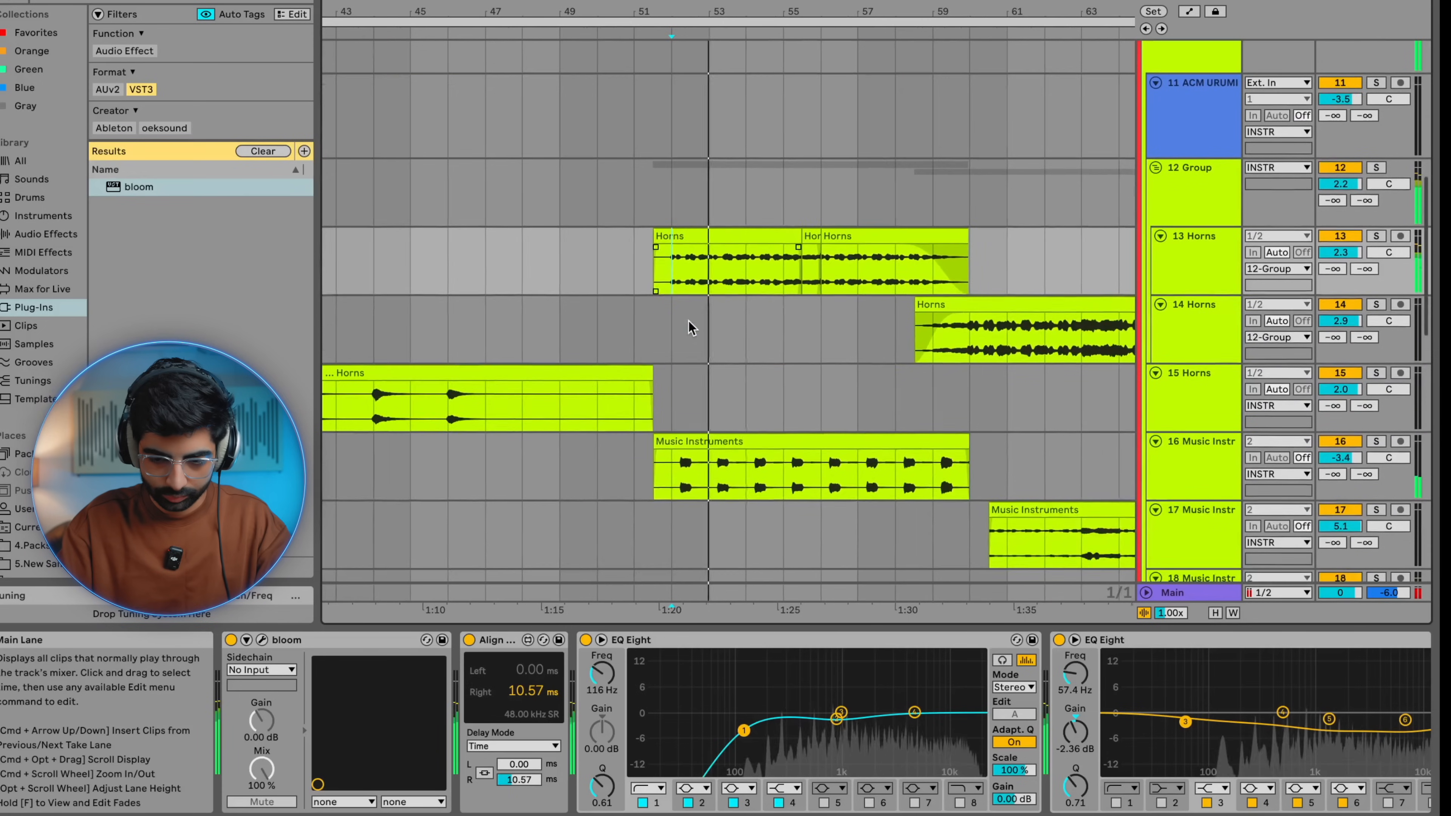
scroll(687, 354, down, 5)
scroll(674, 357, up, 4)
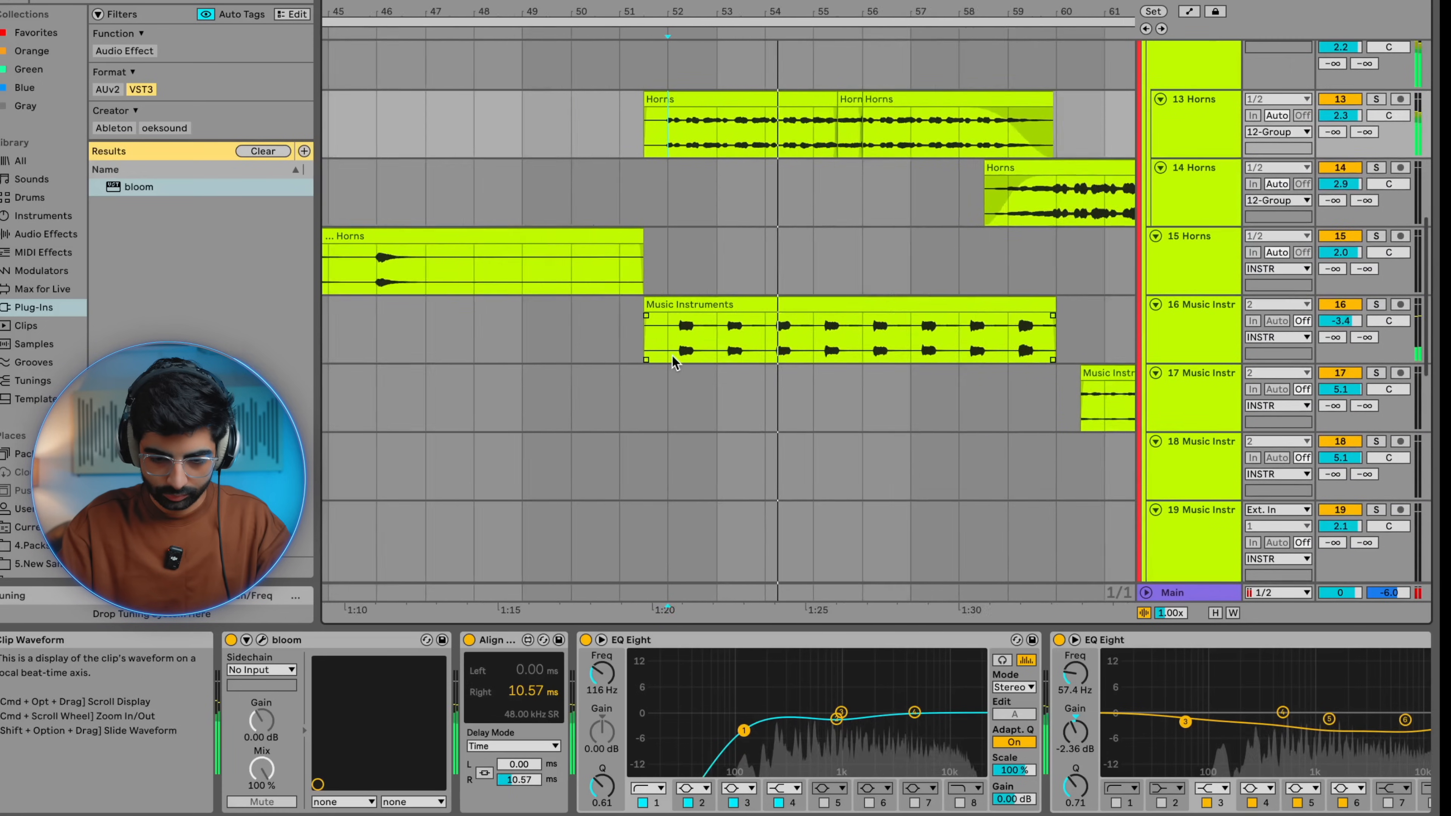
Set the start position to bar 52 in the 16 Music Instr clip and inspect the track's device chain
click(672, 343)
scroll(673, 339, down, 4)
scroll(683, 343, up, 4)
scroll(634, 338, down, 4)
scroll(637, 345, up, 4)
scroll(643, 350, down, 4)
scroll(626, 353, up, 4)
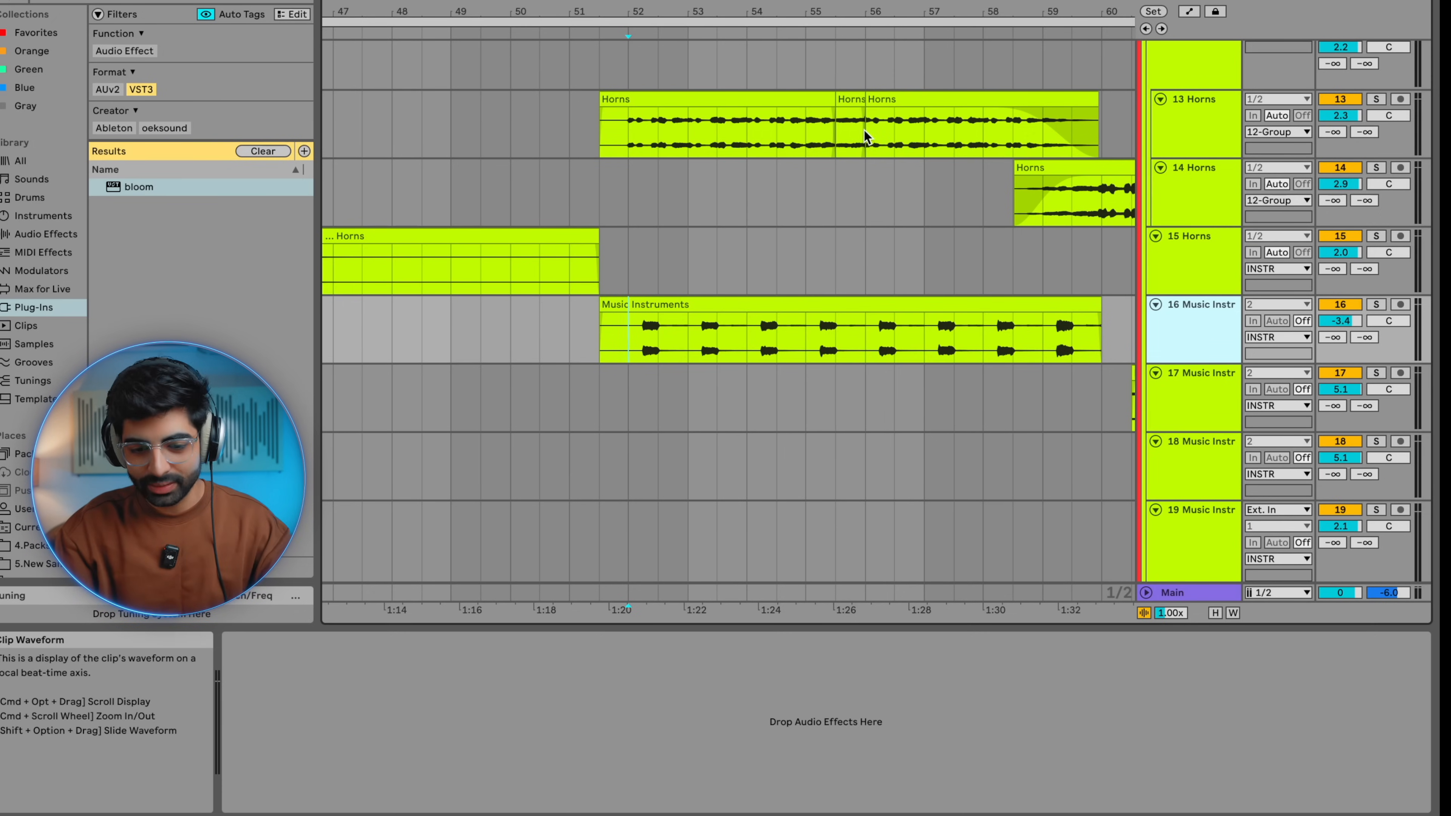
Set the start position to bar 40 in the 15 Horns clip, solo the track and play it
scroll(707, 116, down, 7)
scroll(707, 116, down, 4)
scroll(708, 120, up, 5)
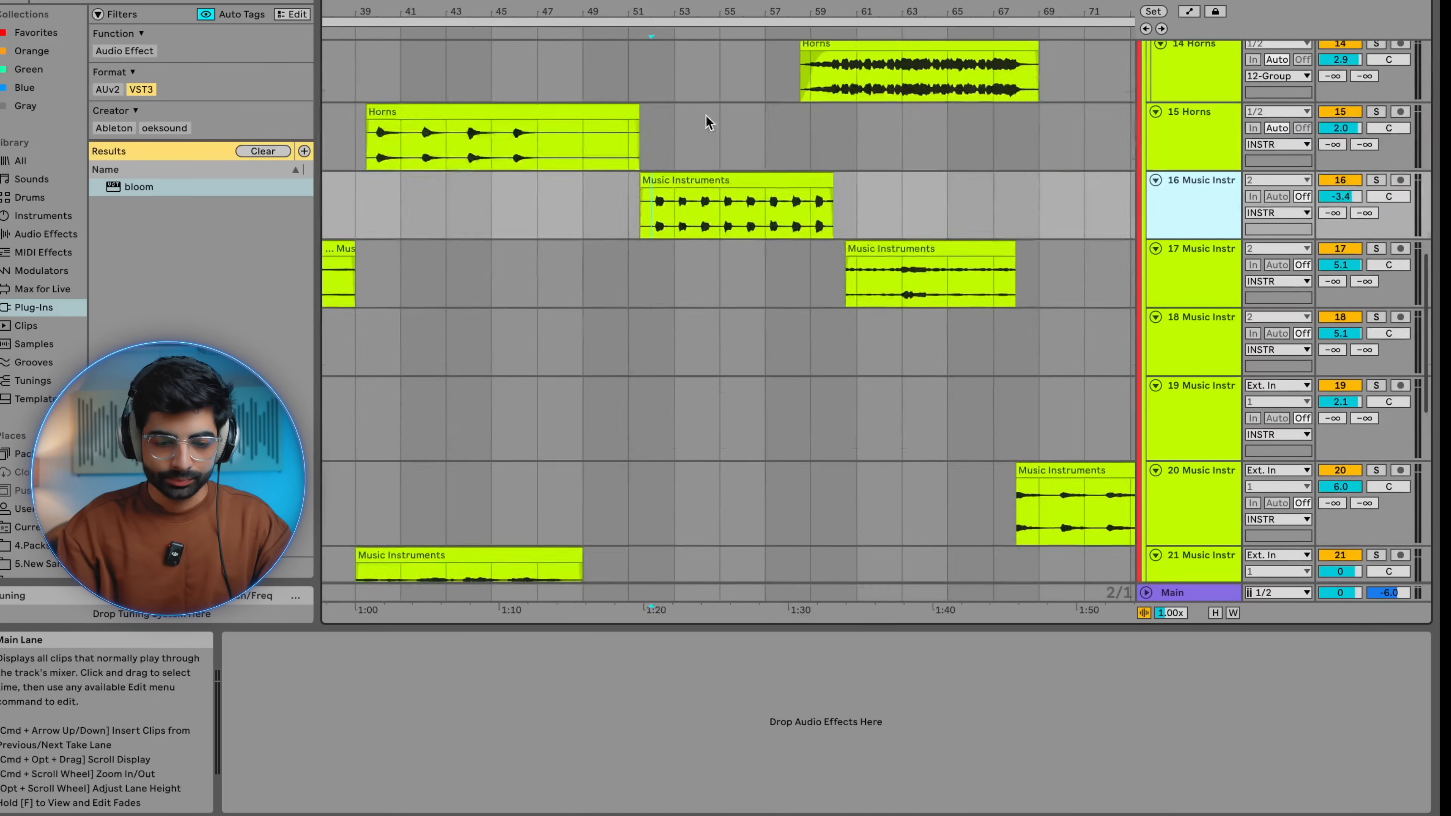
scroll(707, 120, down, 3)
scroll(538, 151, up, 5)
click(564, 153)
scroll(564, 153, up, 4)
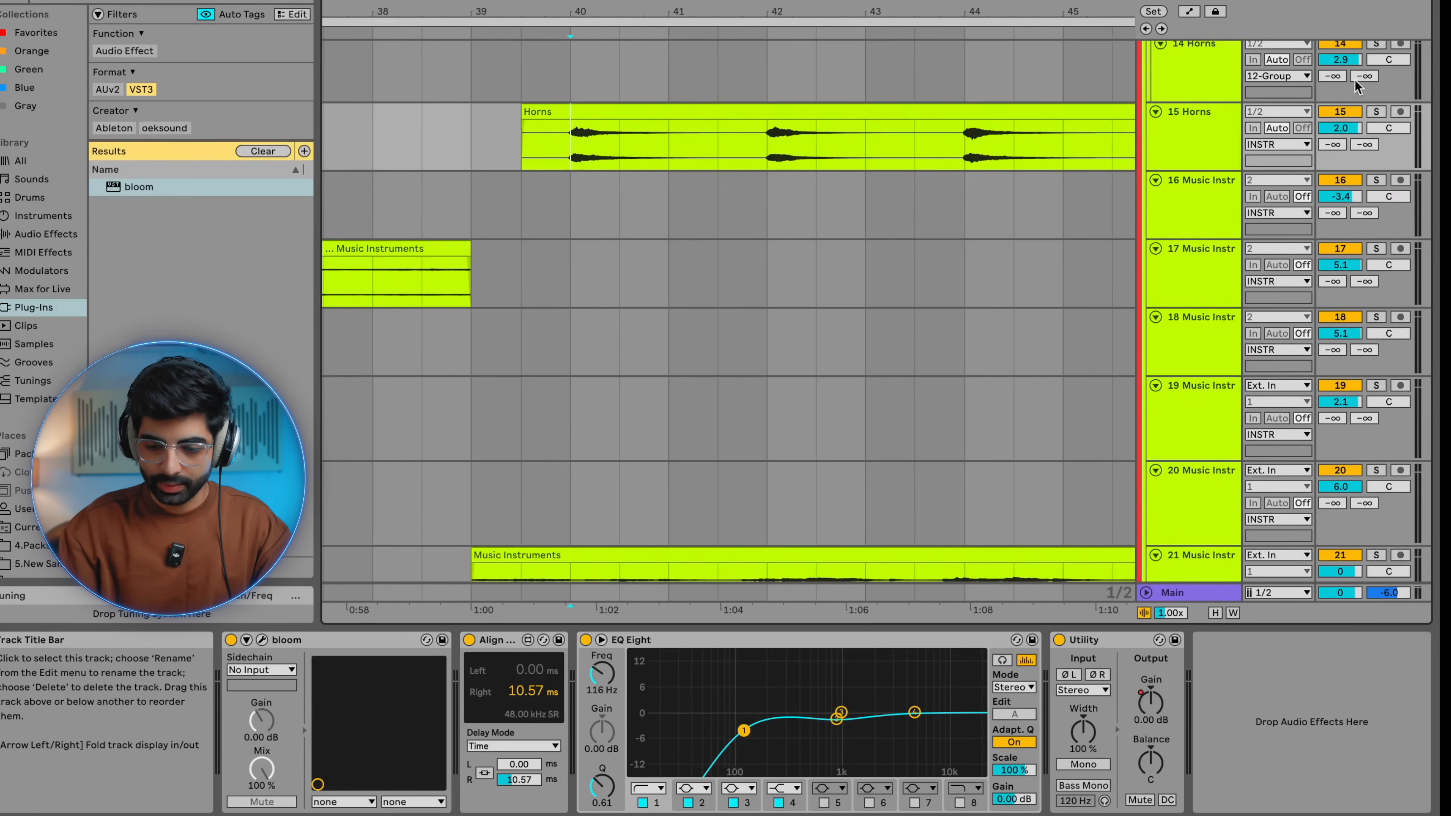
click(1376, 113)
key(space)
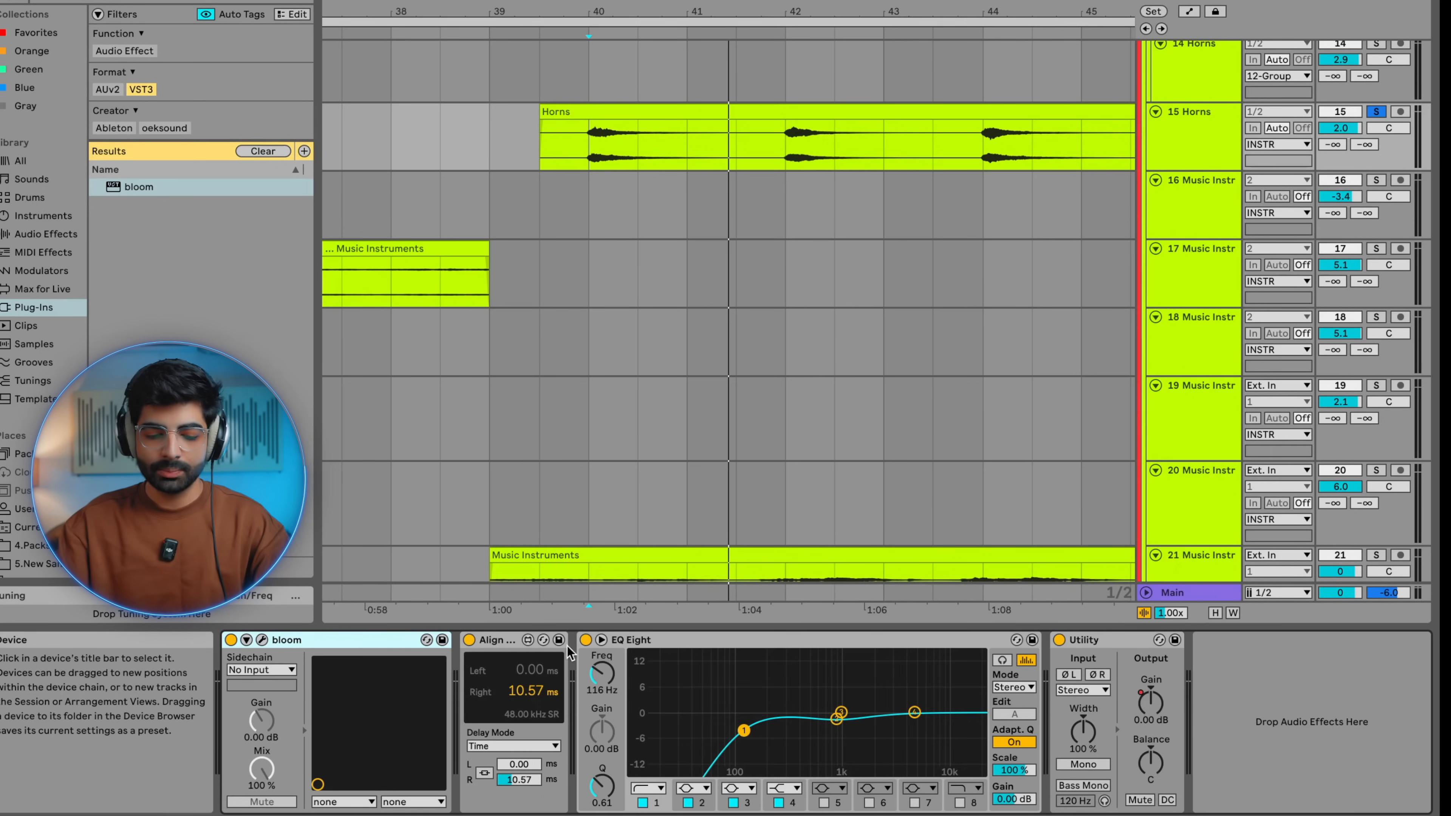
Show the automation of the Utility gain on 15 Horns and examine its envelope across the arrangement
right_click(1138, 698)
click(1203, 557)
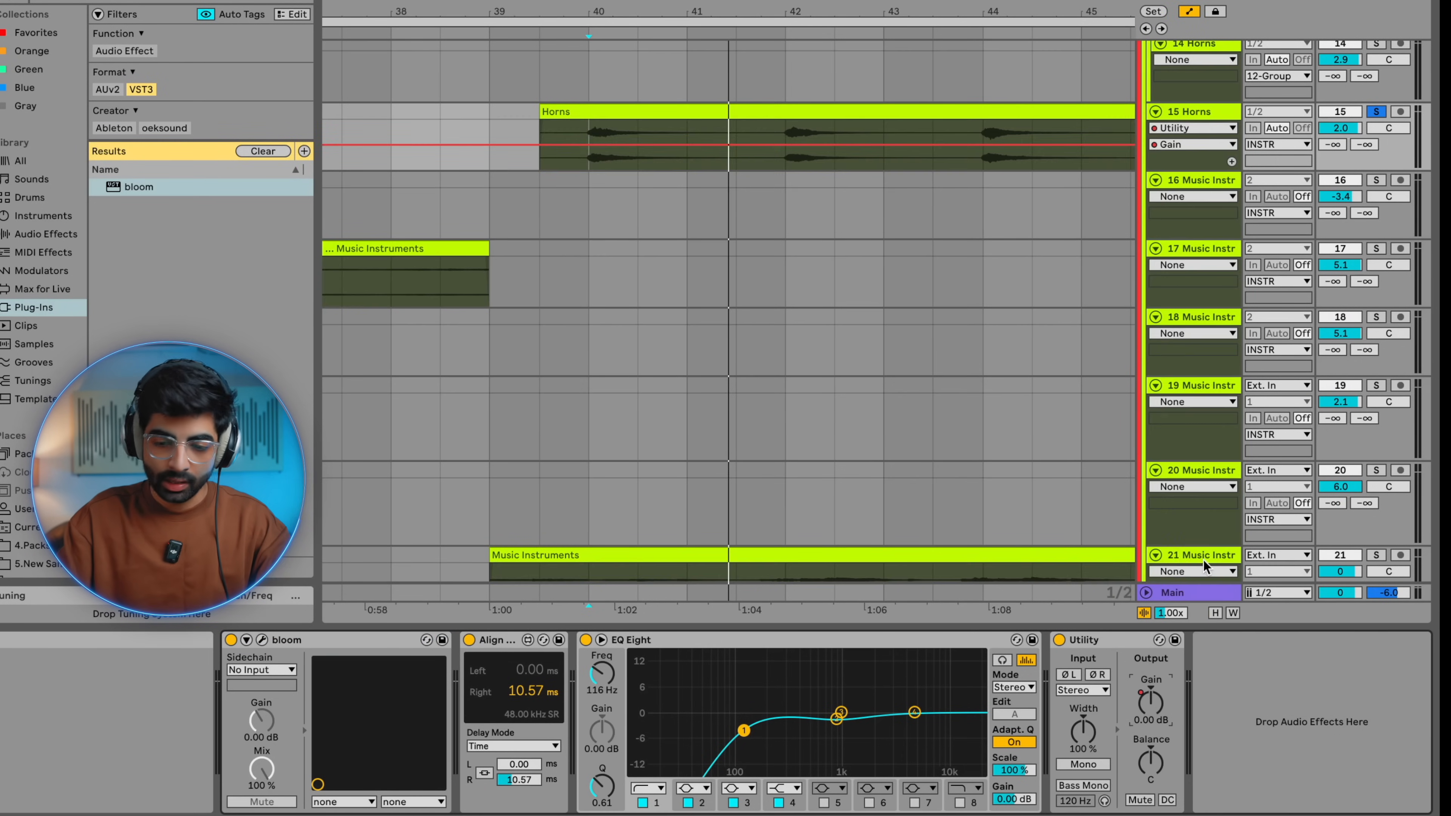
scroll(843, 256, down, 6)
scroll(943, 231, down, 5)
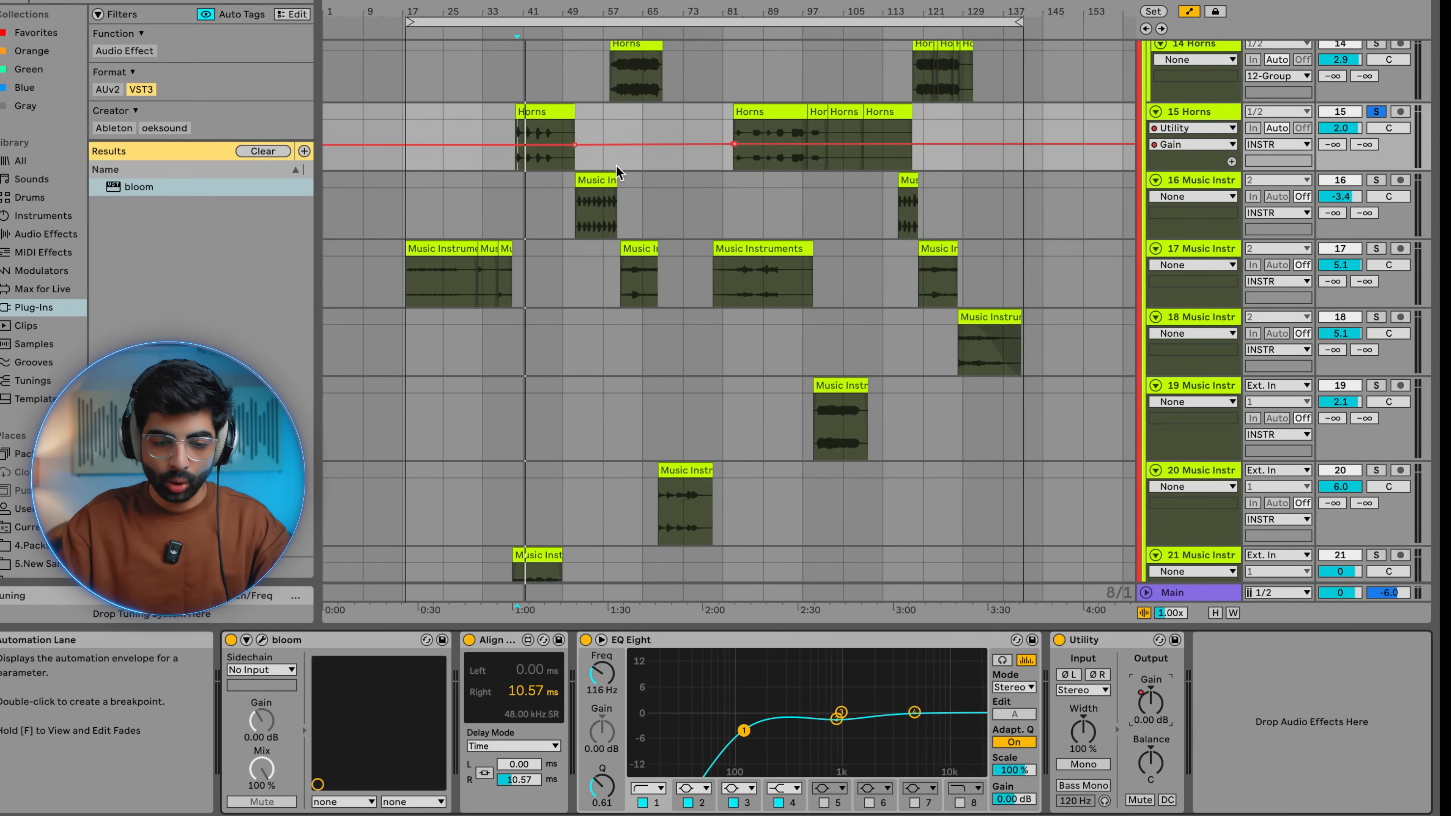
scroll(517, 170, up, 4)
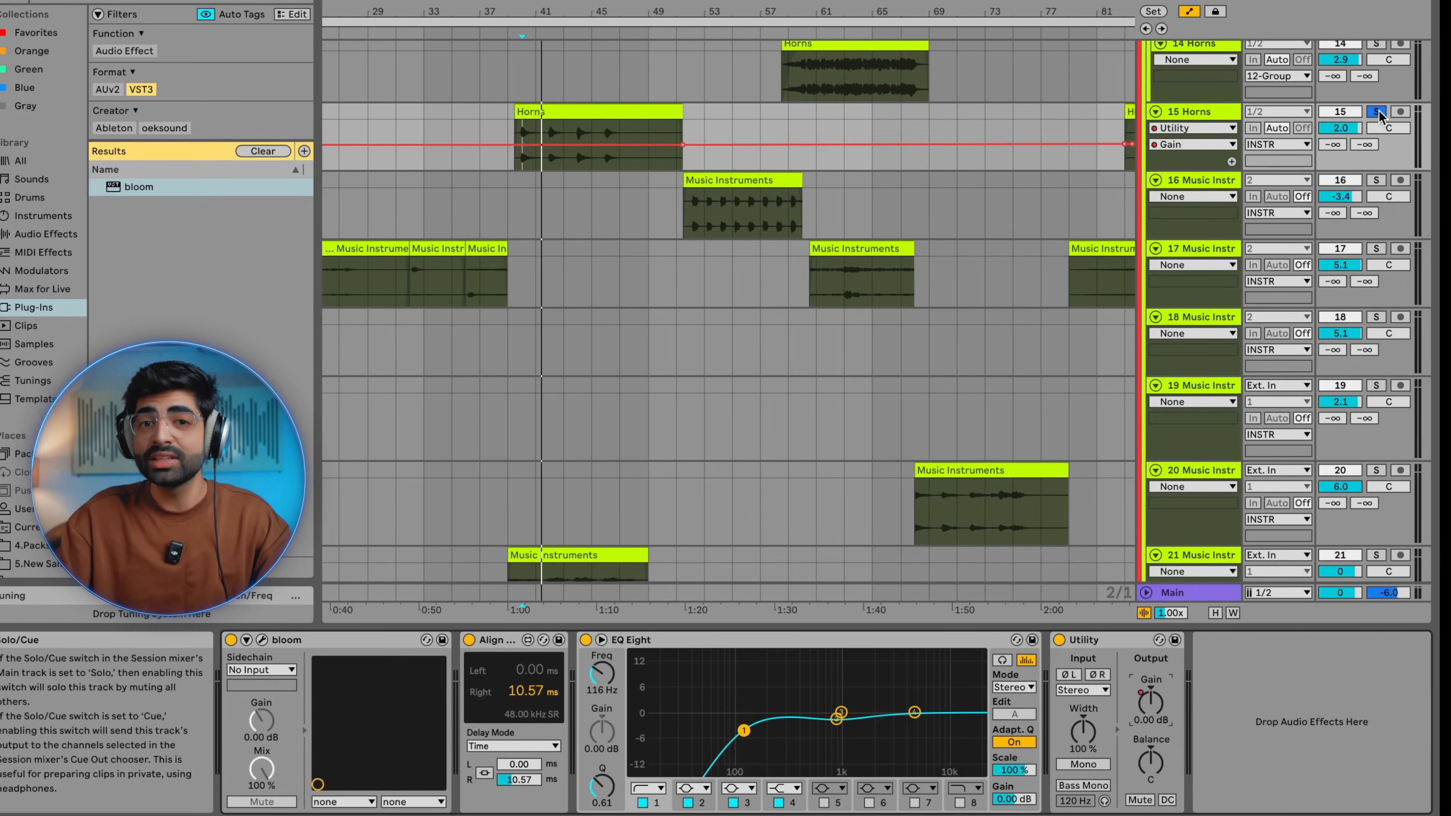
Turn off the solo on 15 Horns and play the mix from bar 40
click(1377, 111)
key(space)
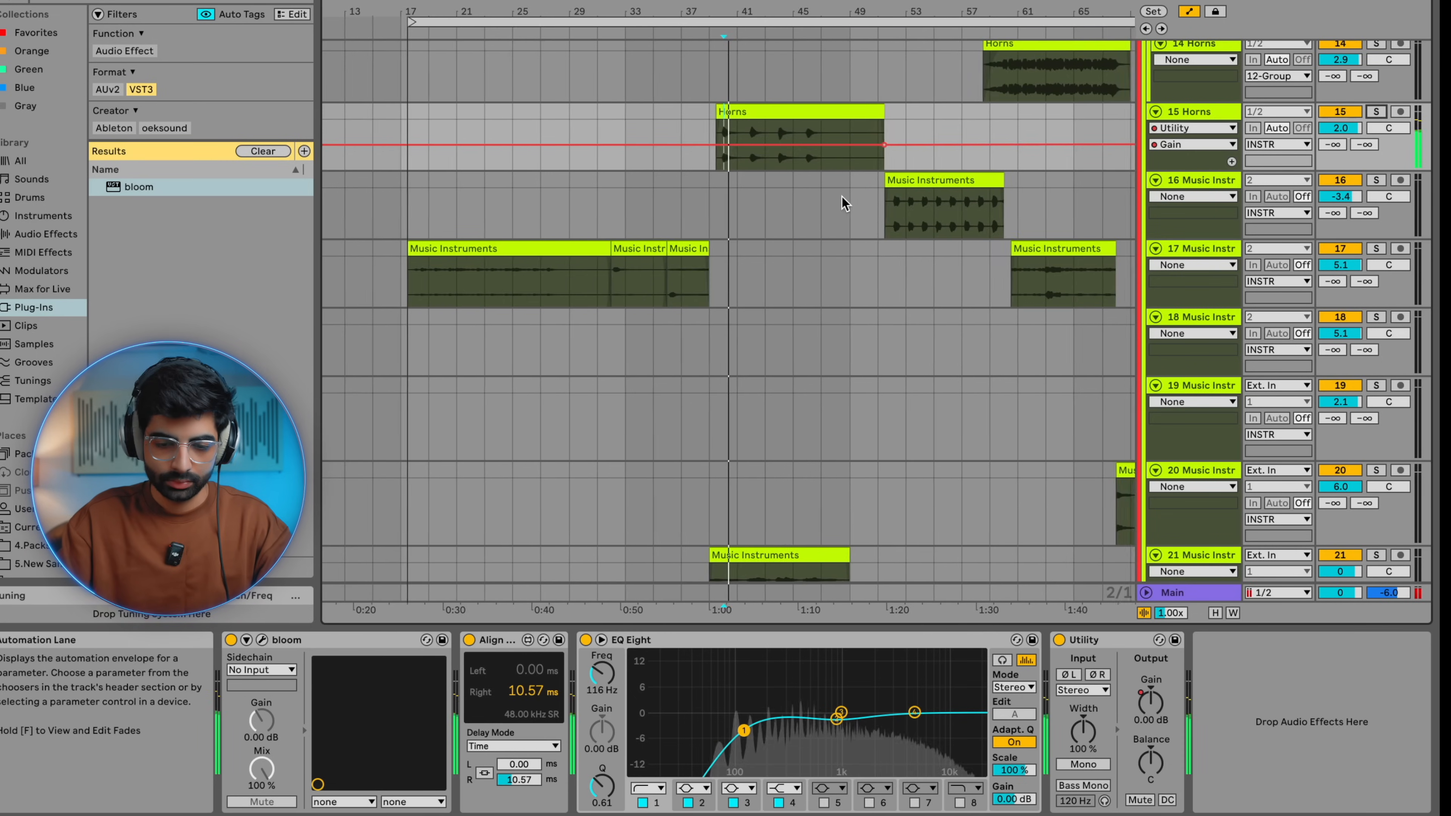
scroll(766, 175, up, 4)
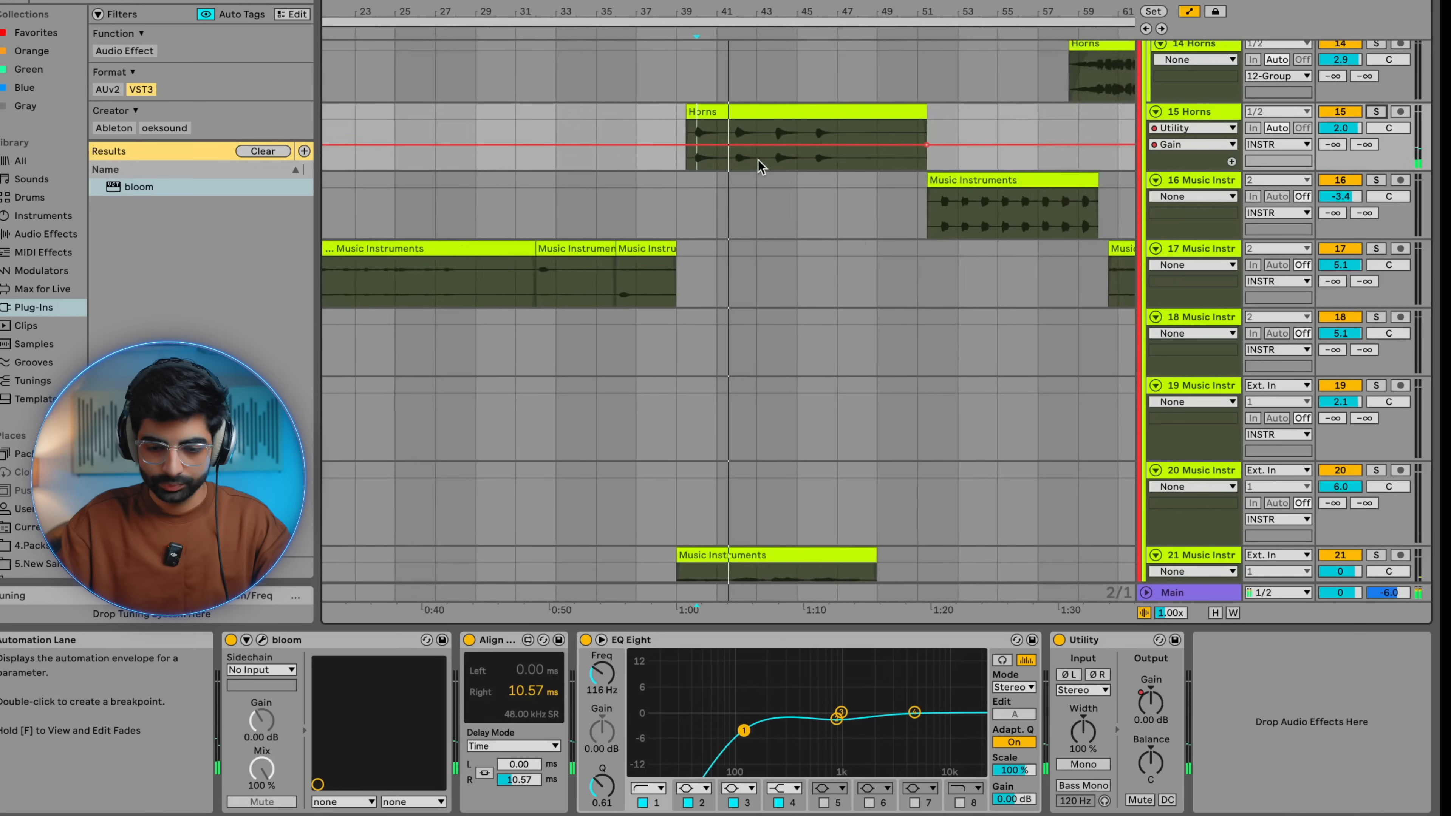
Play the mix from bar 83, following the Utility gain automation through the second group of 15 Horns clips
scroll(760, 166, down, 3)
scroll(756, 165, down, 5)
scroll(760, 169, right, 2)
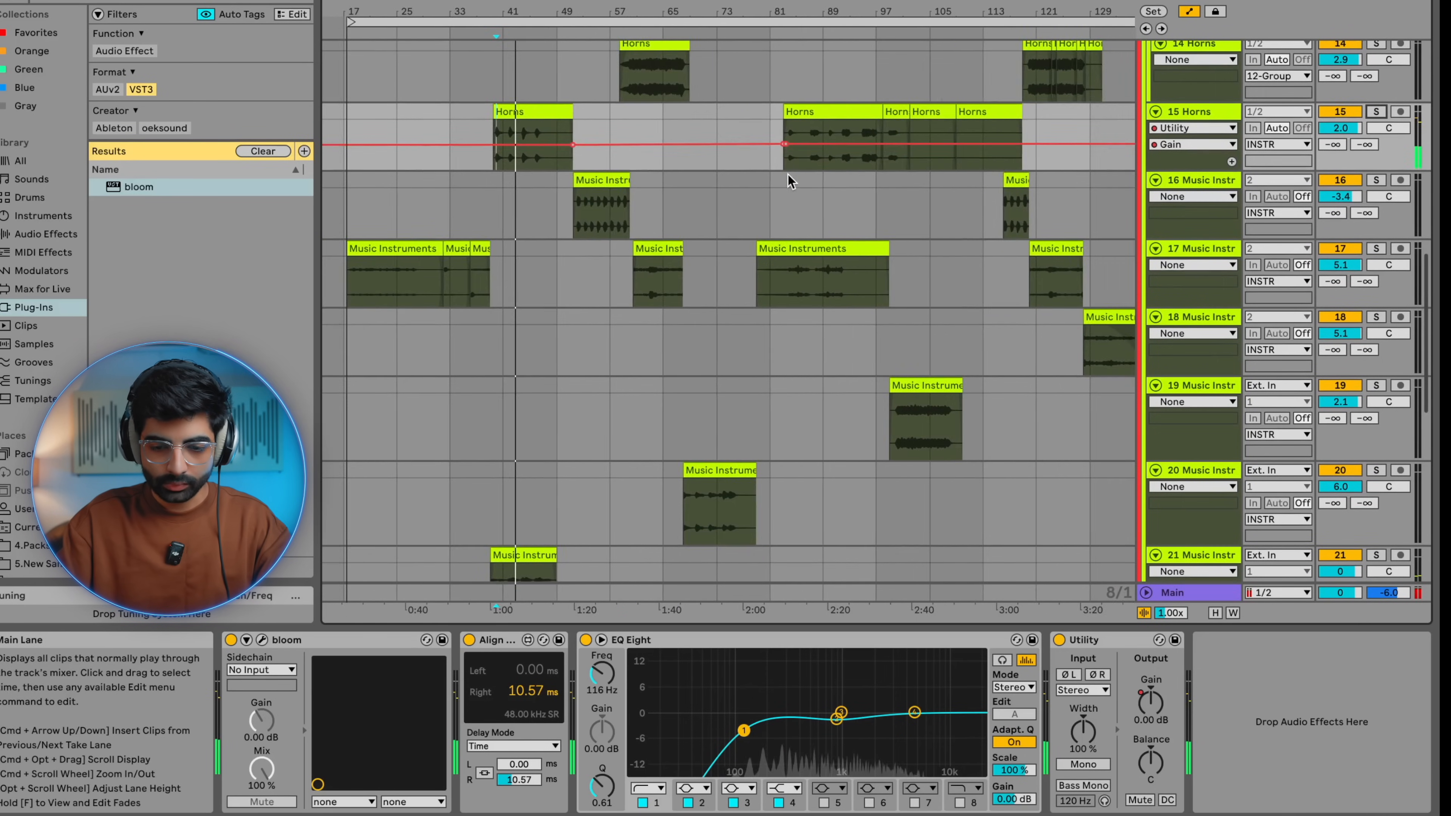
scroll(788, 181, up, 6)
scroll(752, 168, up, 3)
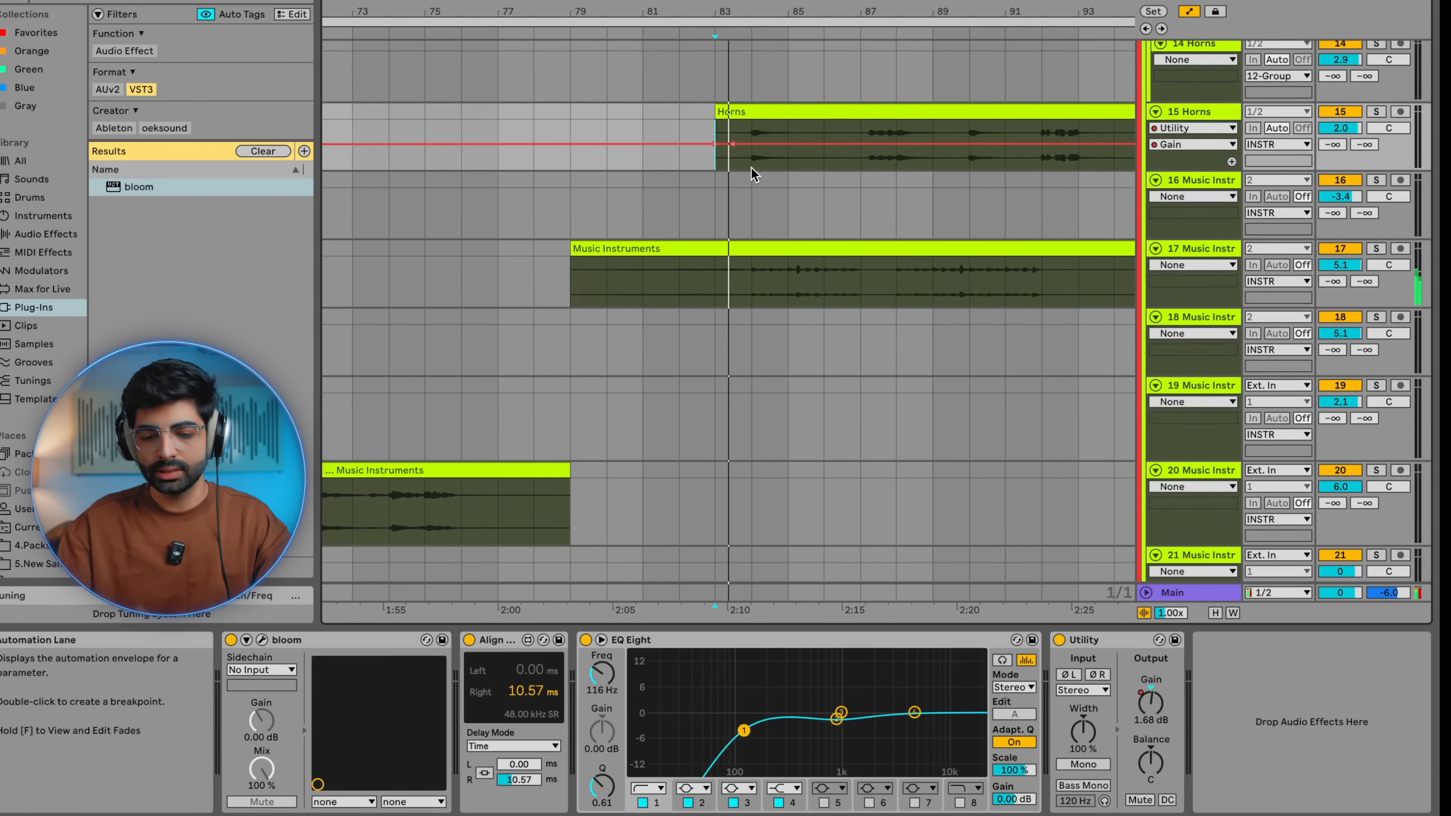
scroll(752, 168, down, 3)
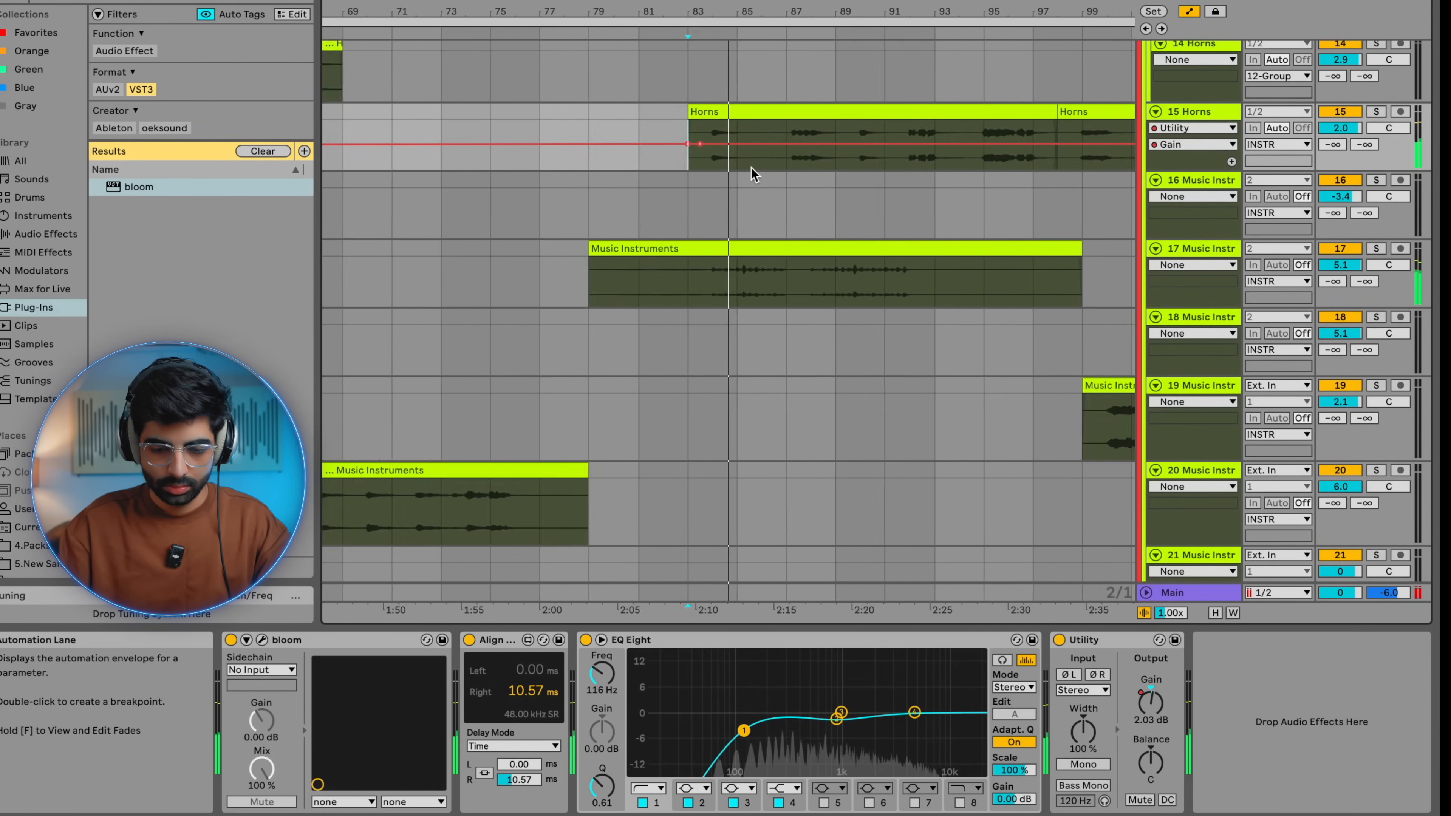
scroll(759, 167, down, 5)
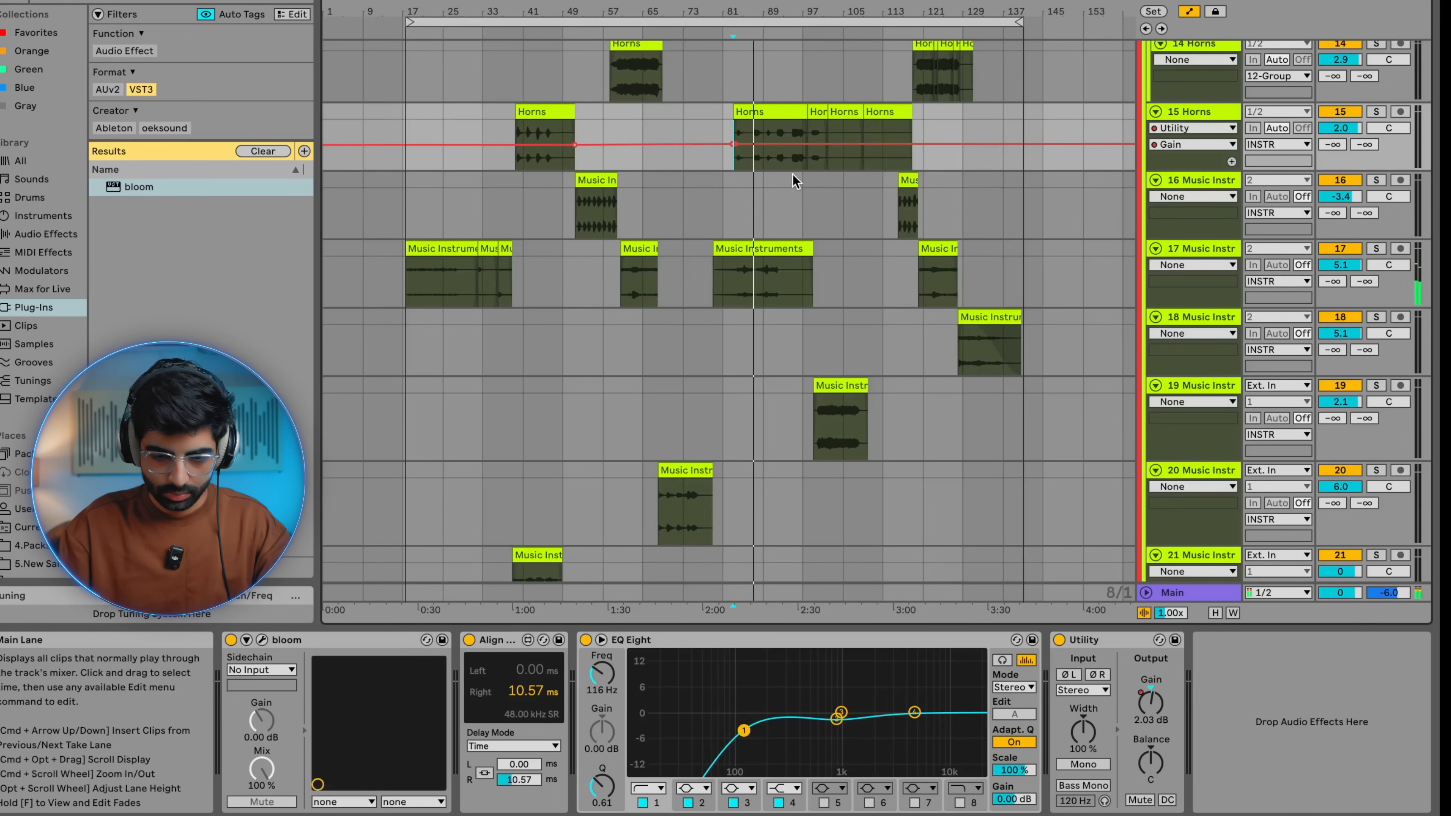
scroll(734, 166, up, 5)
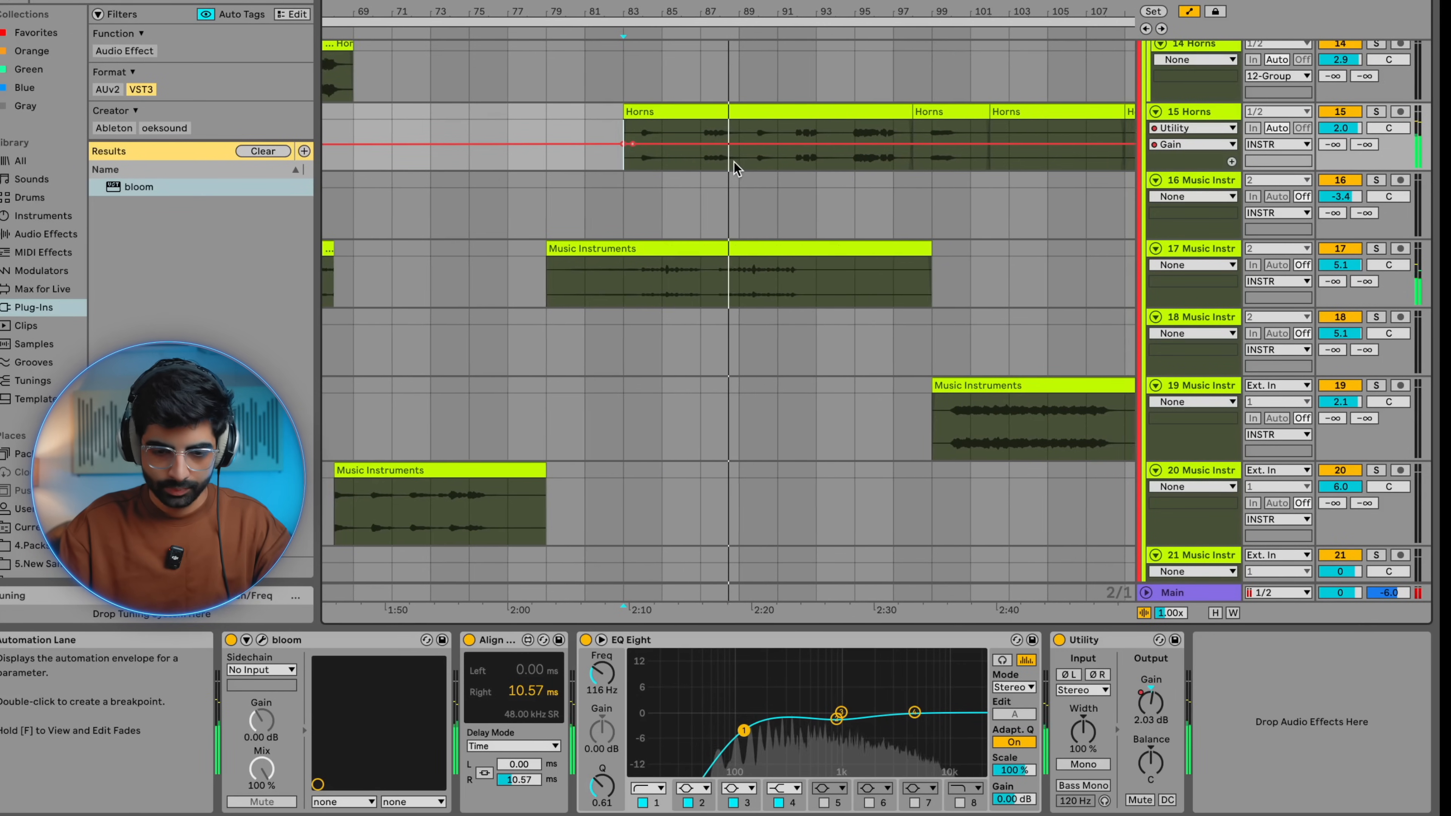
Hide the automation lanes and play the mix from bar 57, ahead of the 14 Horns clip
scroll(729, 157, down, 3)
scroll(733, 157, left, 5)
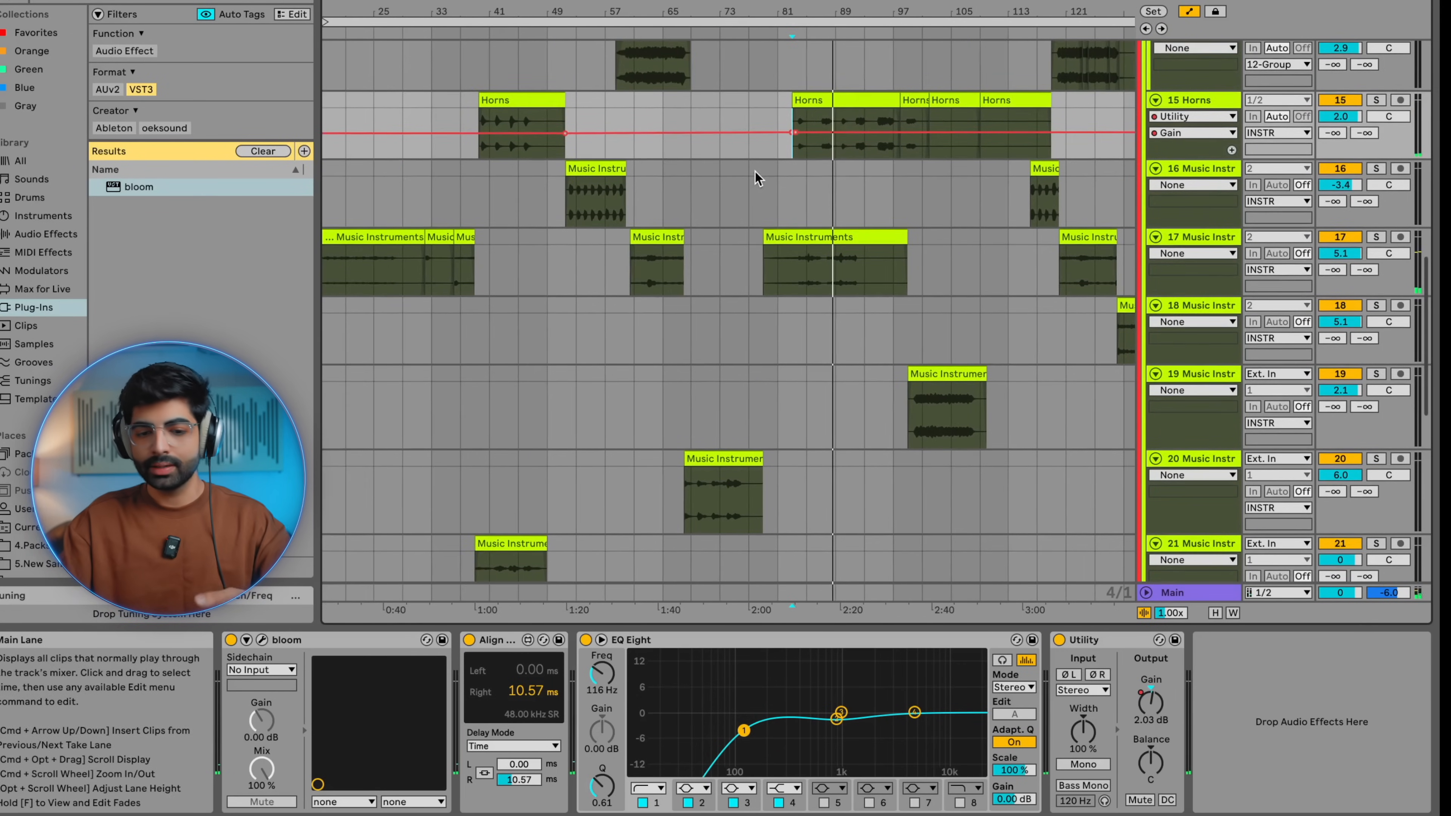
scroll(659, 178, down, 1)
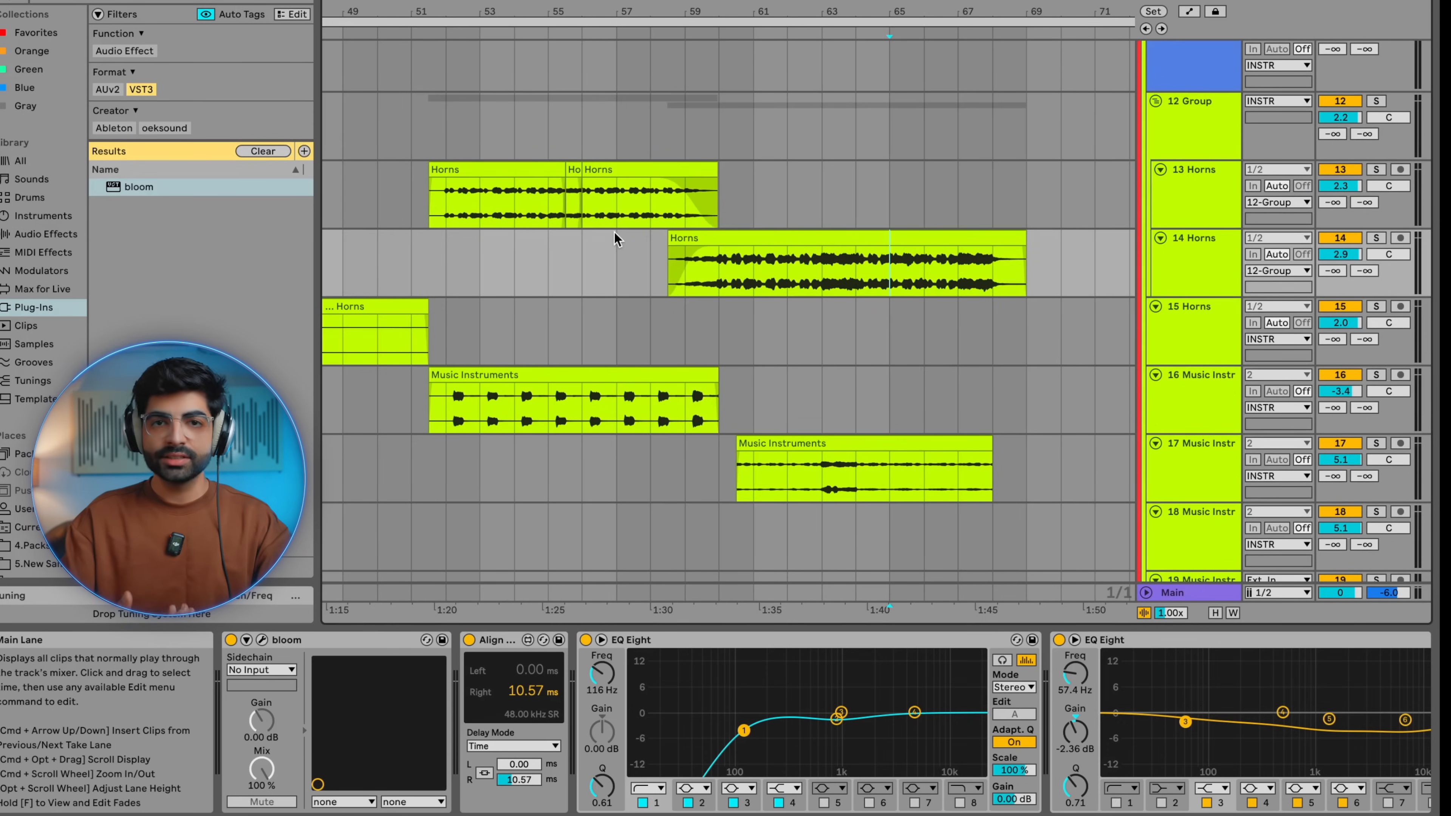
click(777, 246)
click(622, 267)
key(space)
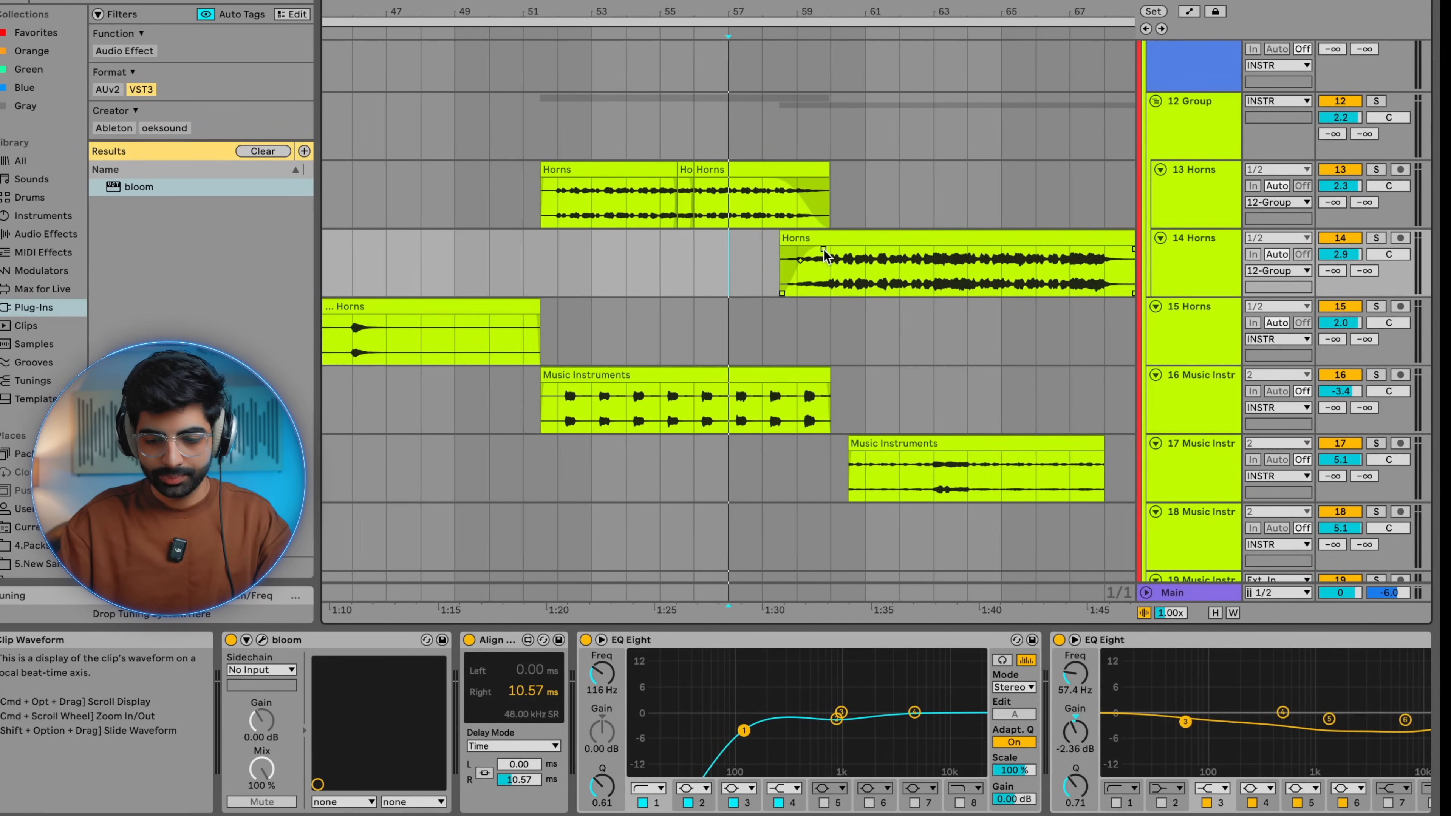
Restart playback from bar 60 in the 14 Horns clip to hear those horns in the mix
scroll(880, 283, up, 5)
scroll(879, 283, down, 3)
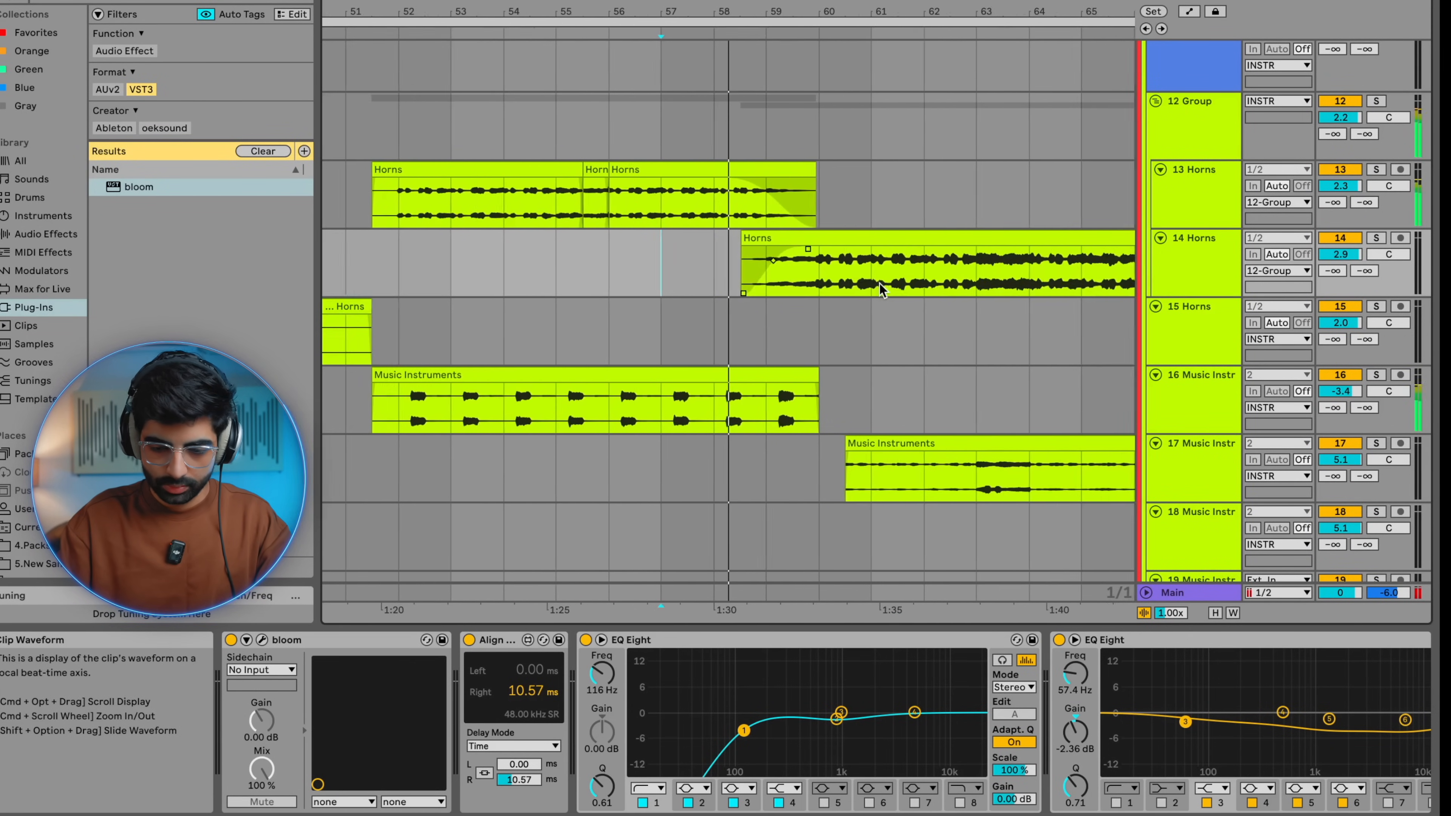
scroll(880, 283, right, 1)
click(790, 287)
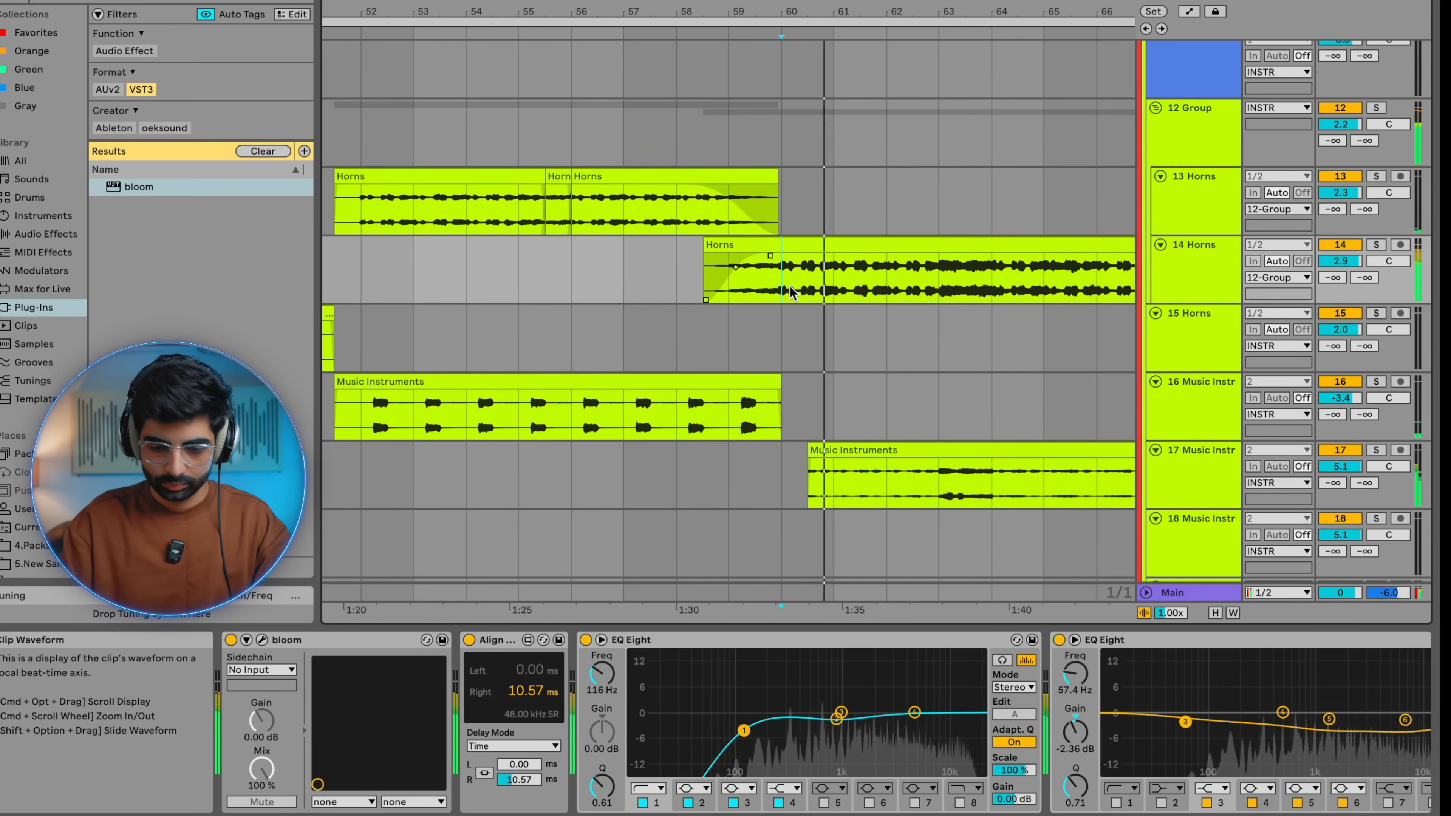
scroll(790, 292, down, 3)
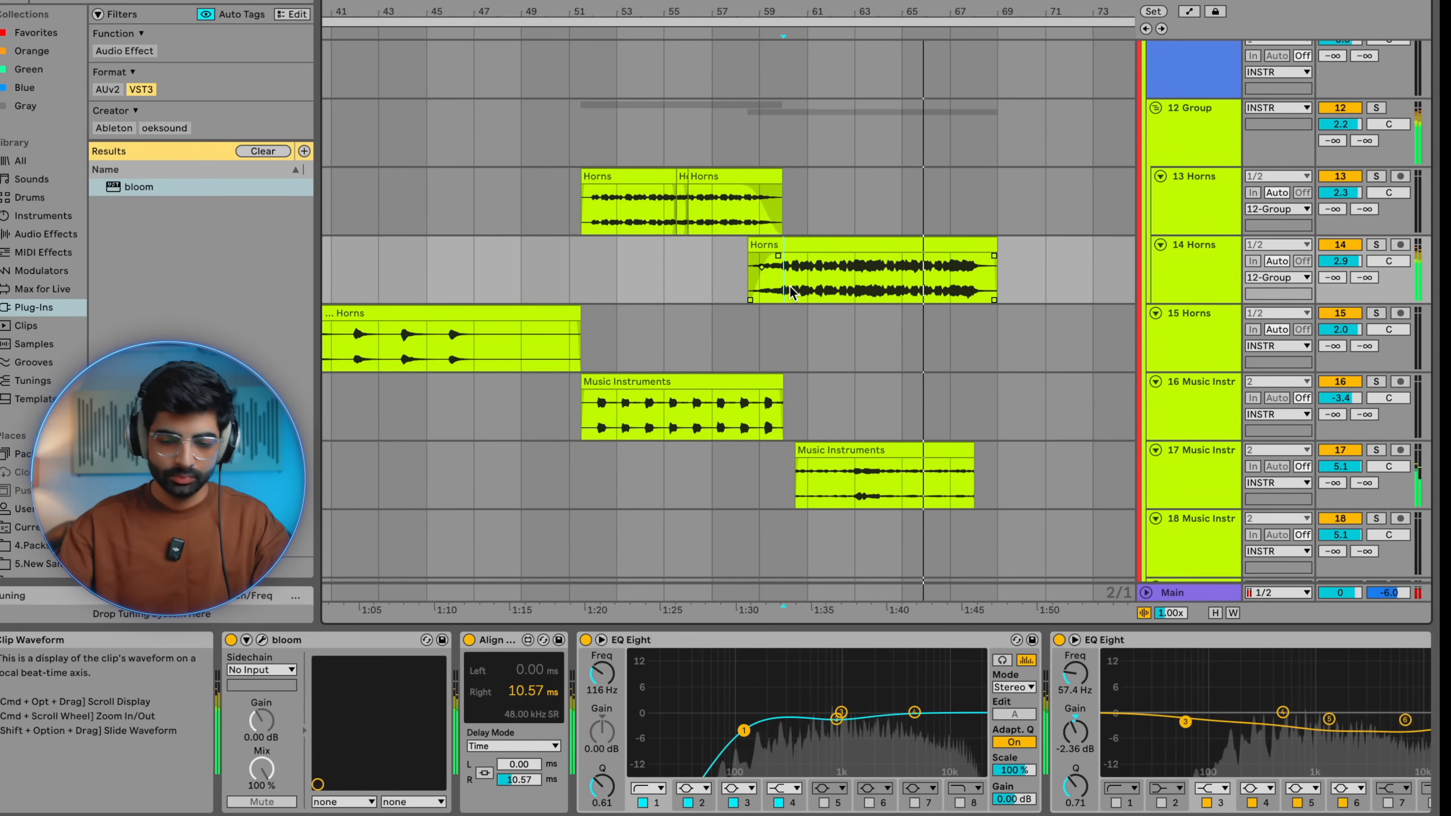
scroll(790, 291, up, 5)
Try to extend the end of the last 13 Horns clip beyond the 14 Horns clip, then undo the edit
scroll(695, 287, down, 6)
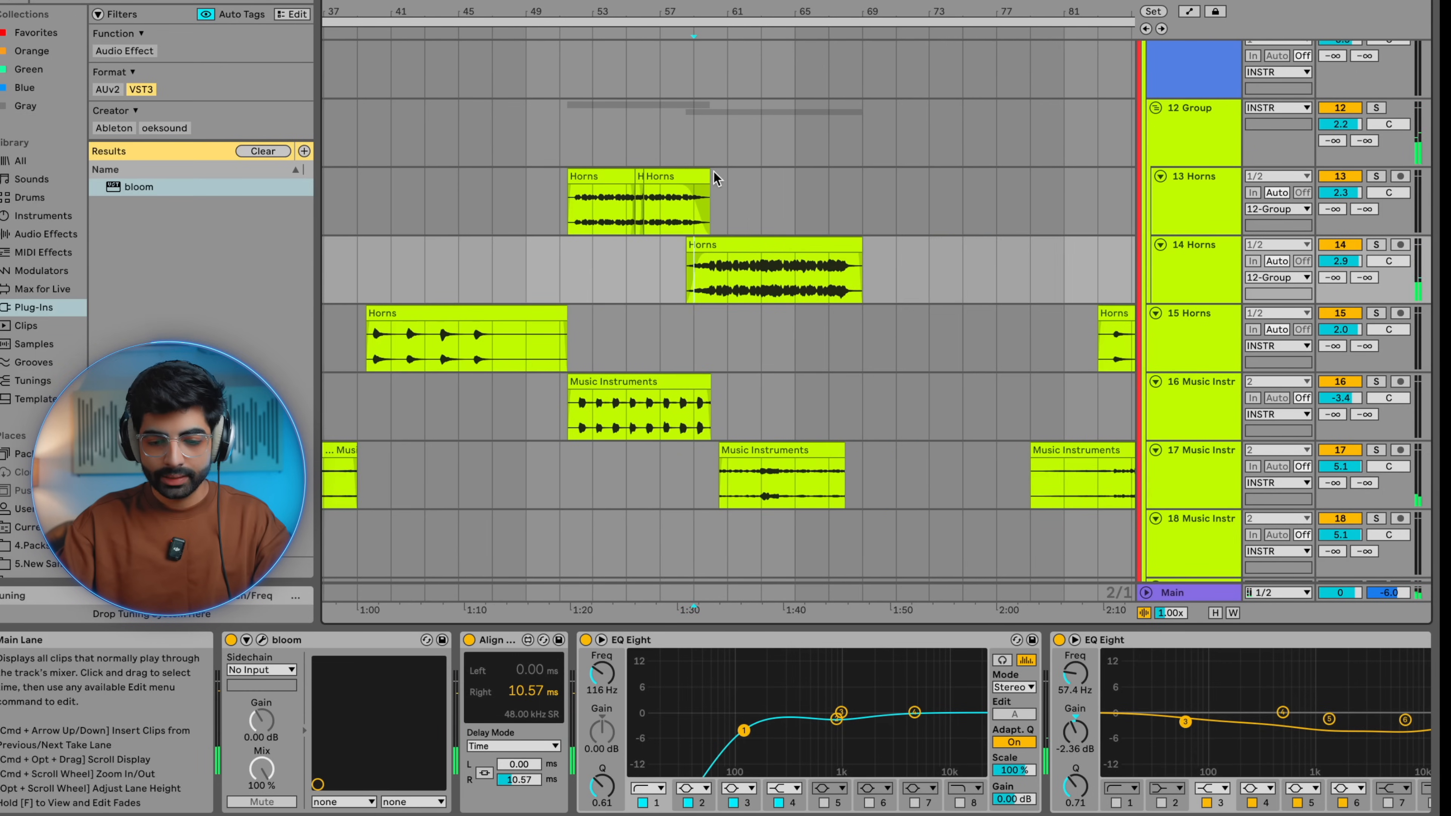
drag(713, 188, 929, 199)
key(super+z)
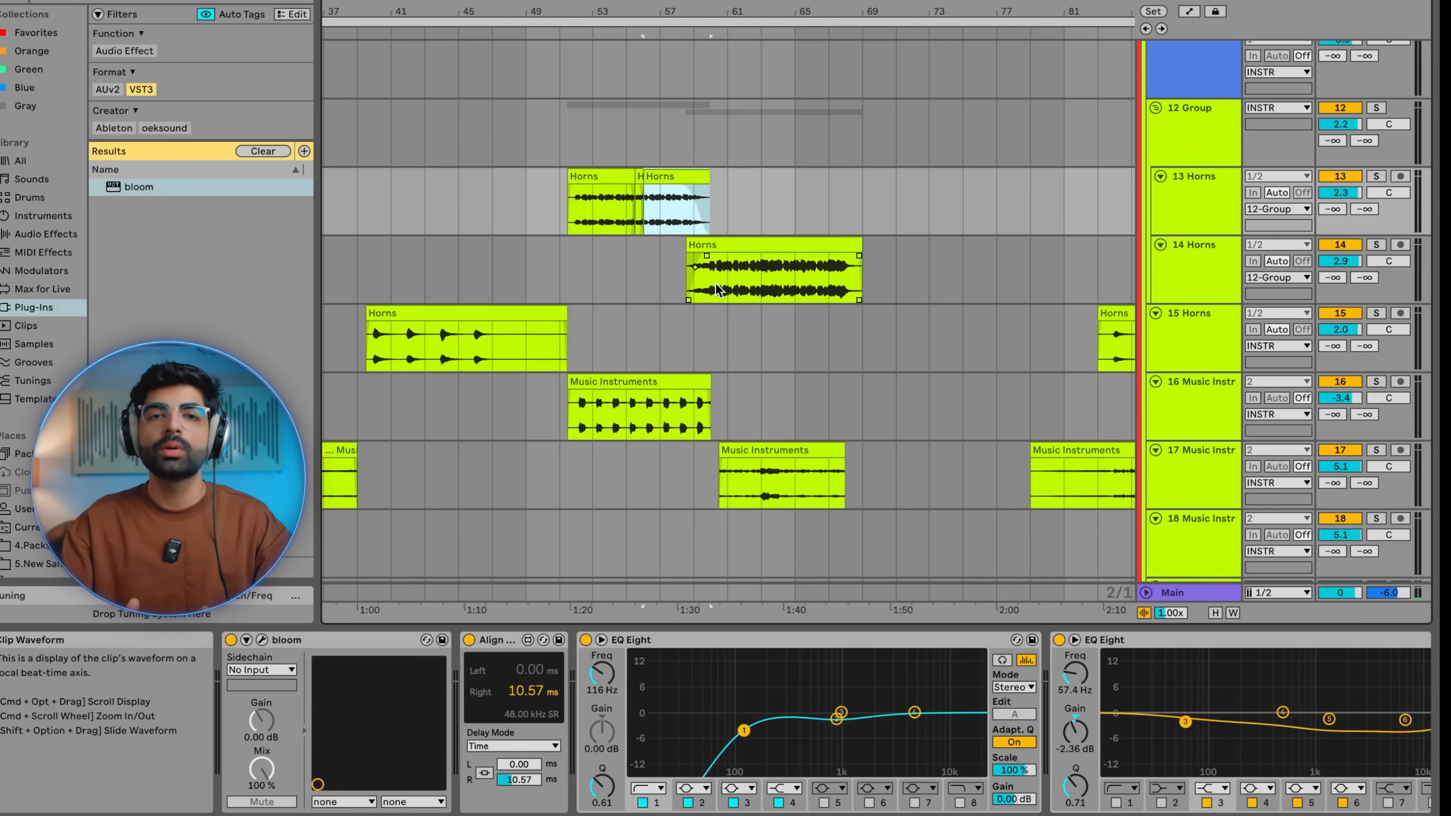
Play the mix from bar 53, then restart it from bar 60 to compare 13 Horns with 14 Horns
scroll(690, 296, up, 5)
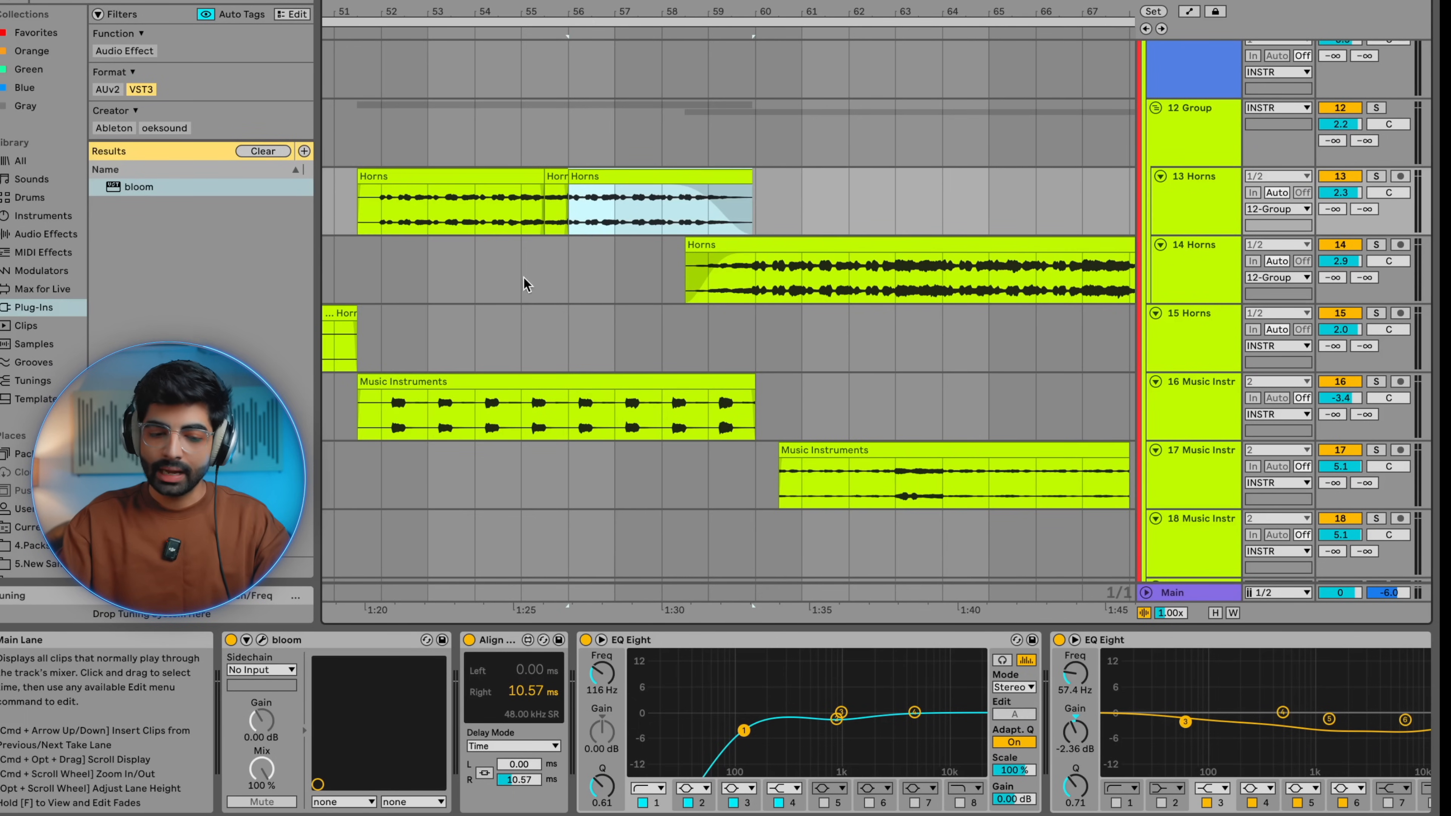
click(433, 281)
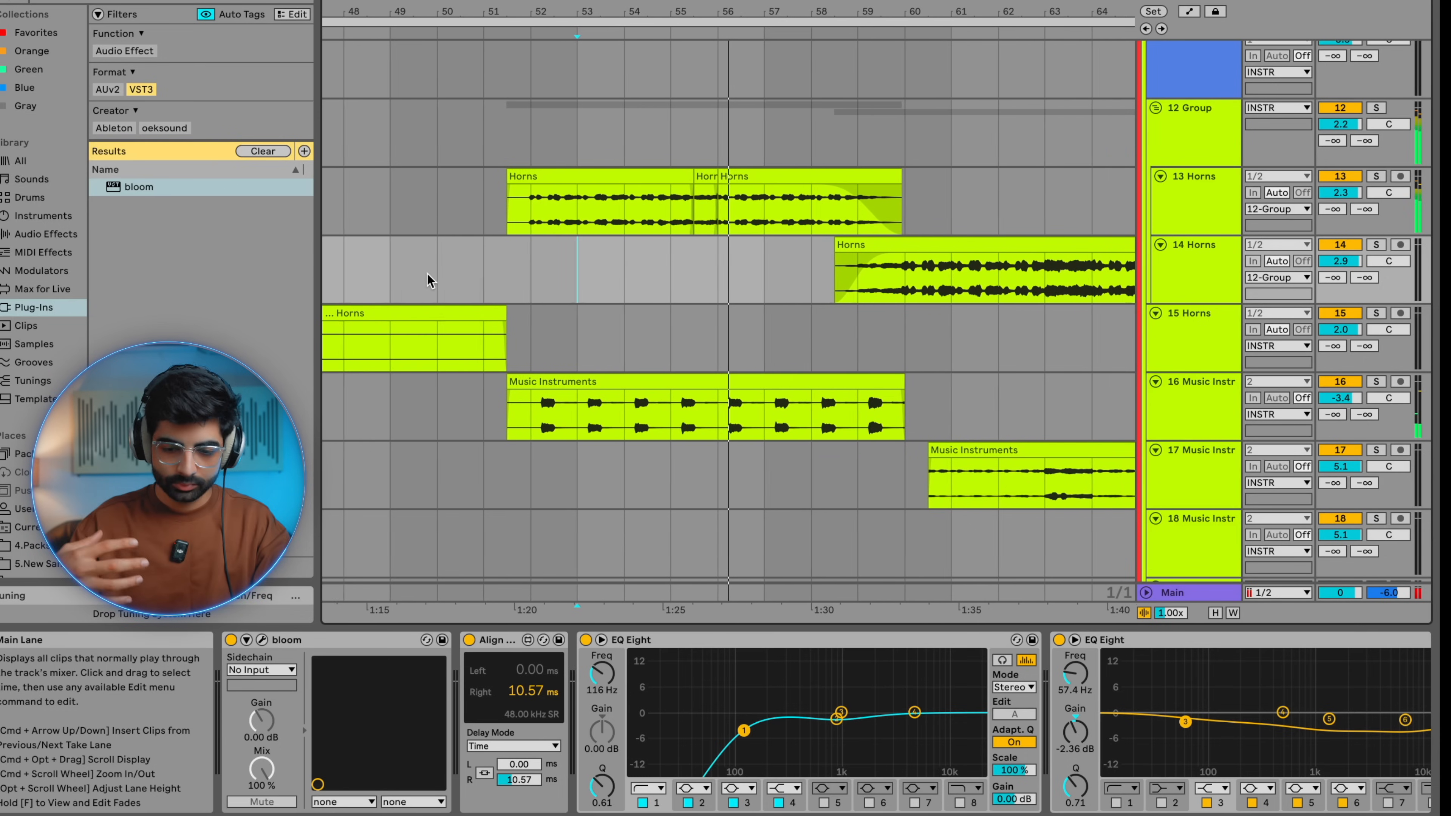
click(754, 281)
click(739, 285)
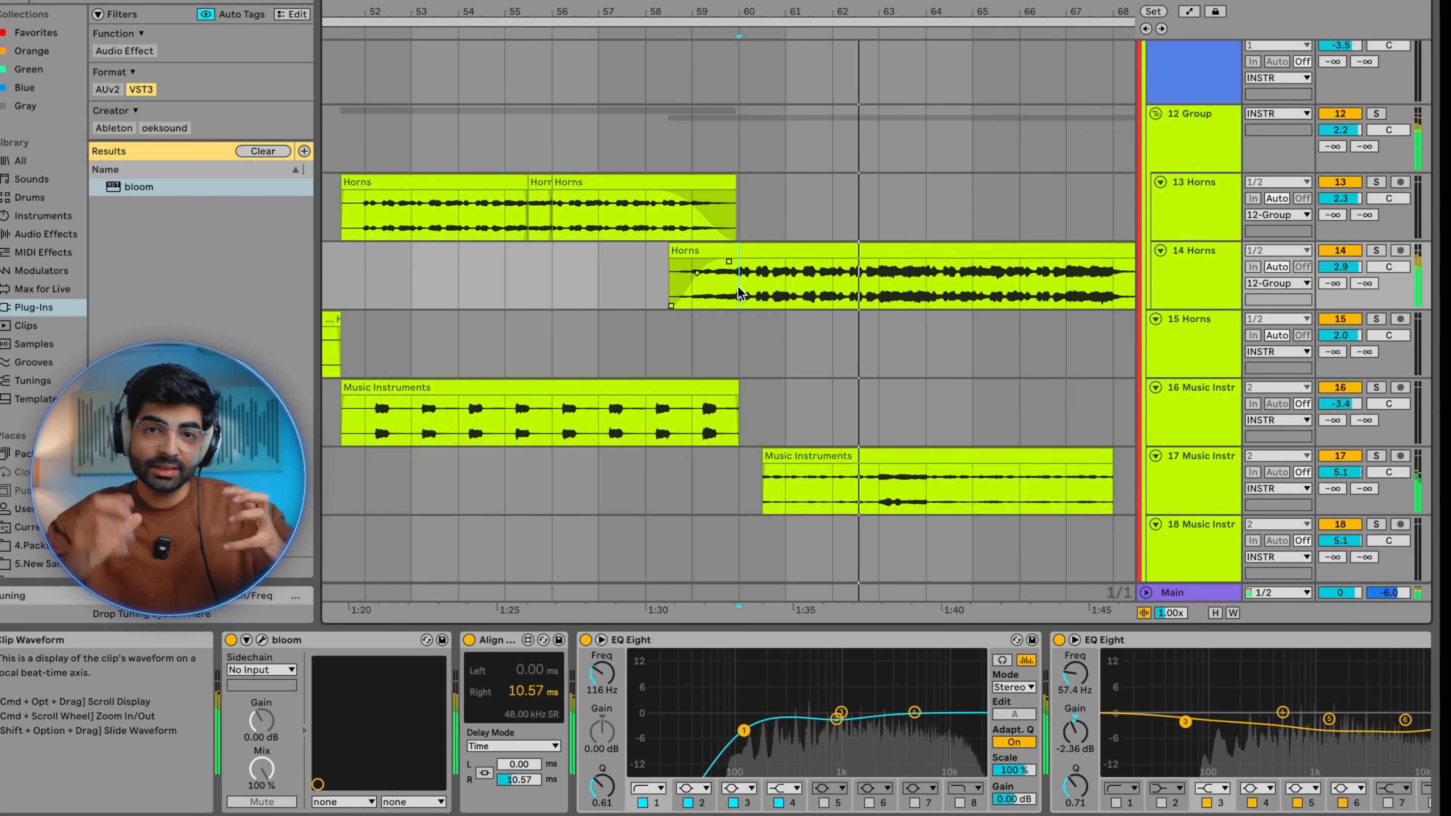
Move the start position to bar 63 in the 14 Horns clip and listen to the horns with 17 Music Instr
scroll(851, 366, right, 2)
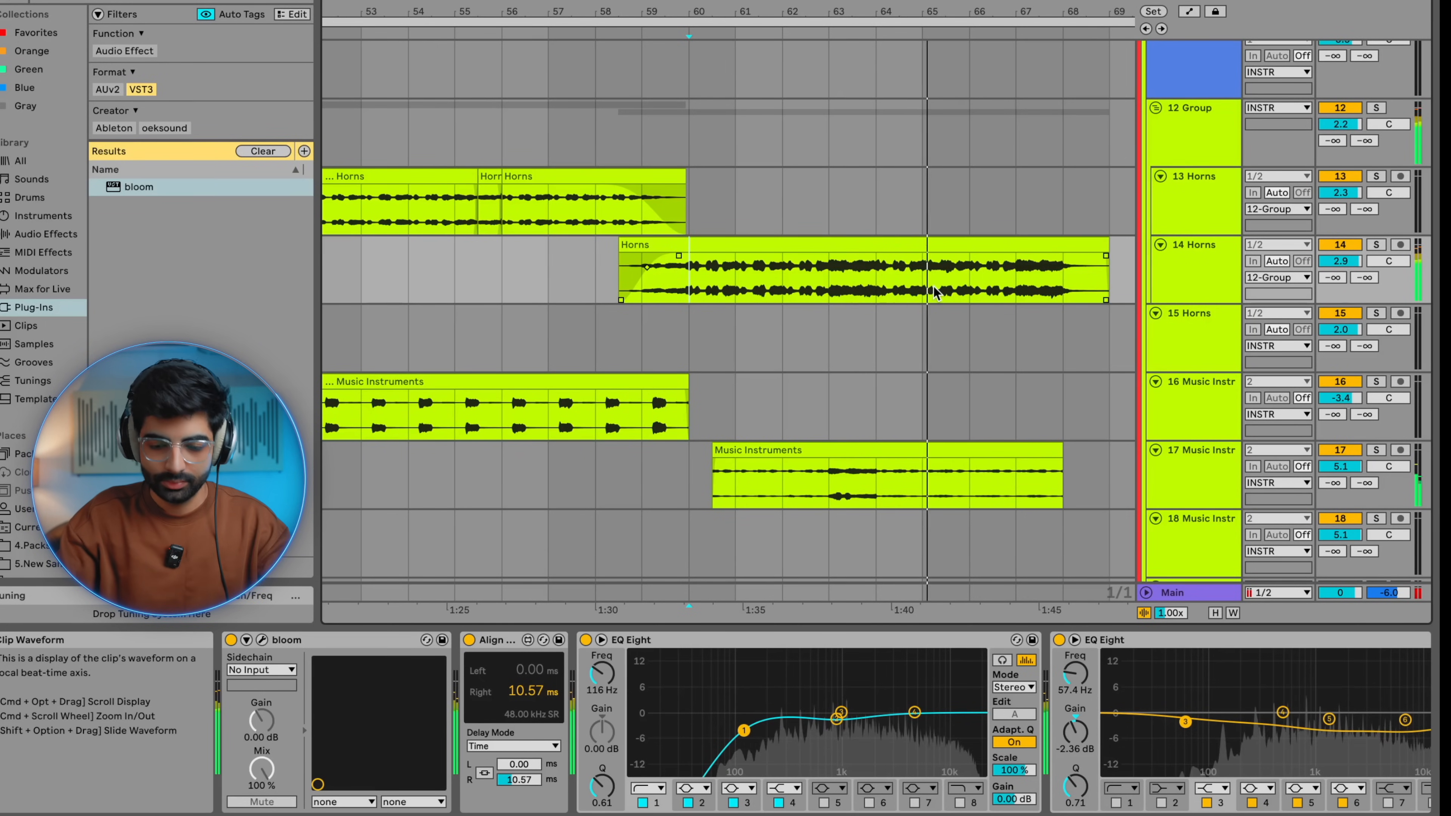
scroll(933, 287, right, 3)
scroll(933, 286, up, 1)
scroll(932, 286, down, 2)
scroll(933, 287, right, 2)
scroll(922, 301, down, 2)
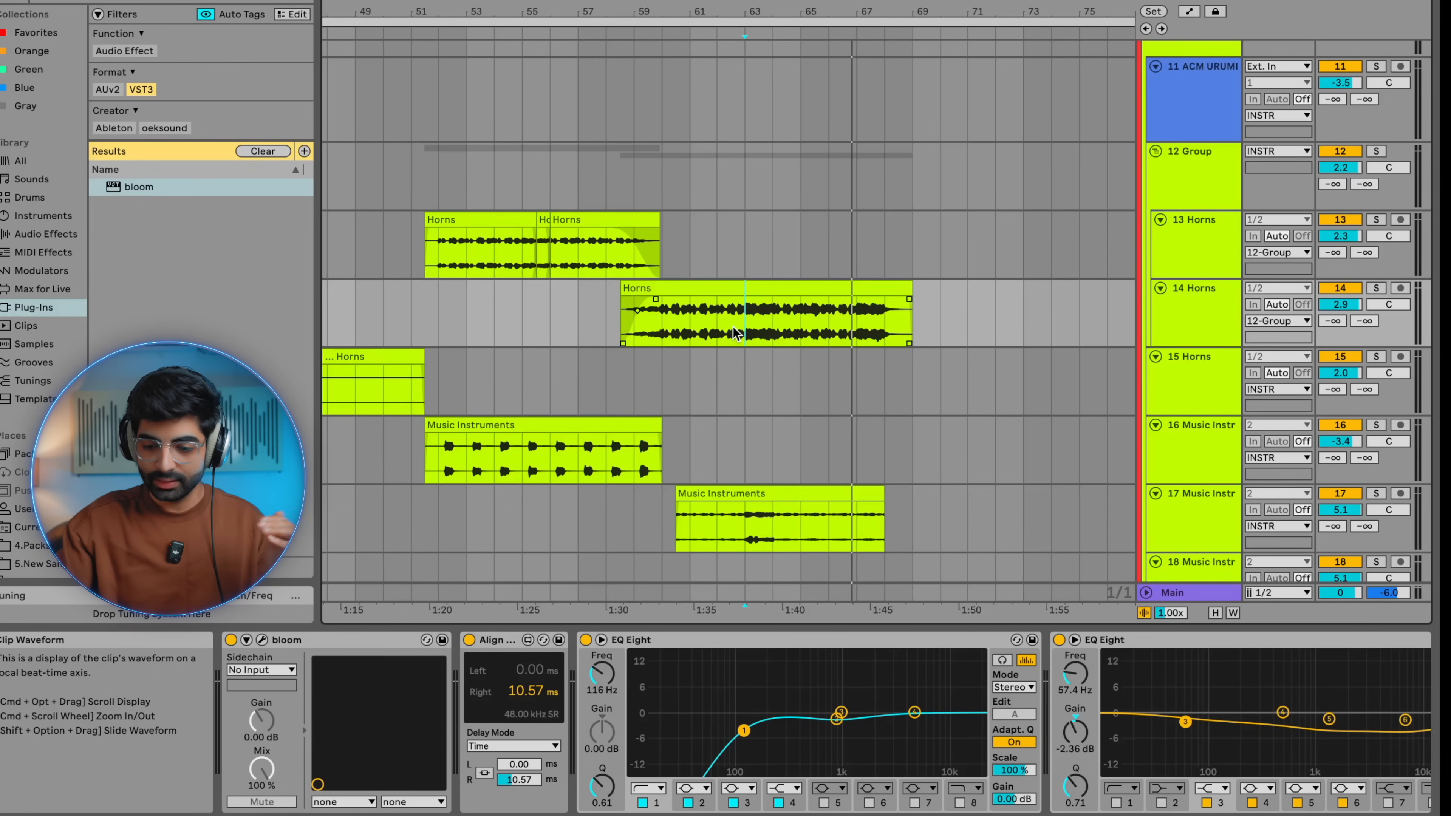
Select the 13 Horns and 14 Horns tracks in turn, then the clips on each, to compare the split horn parts
click(1363, 236)
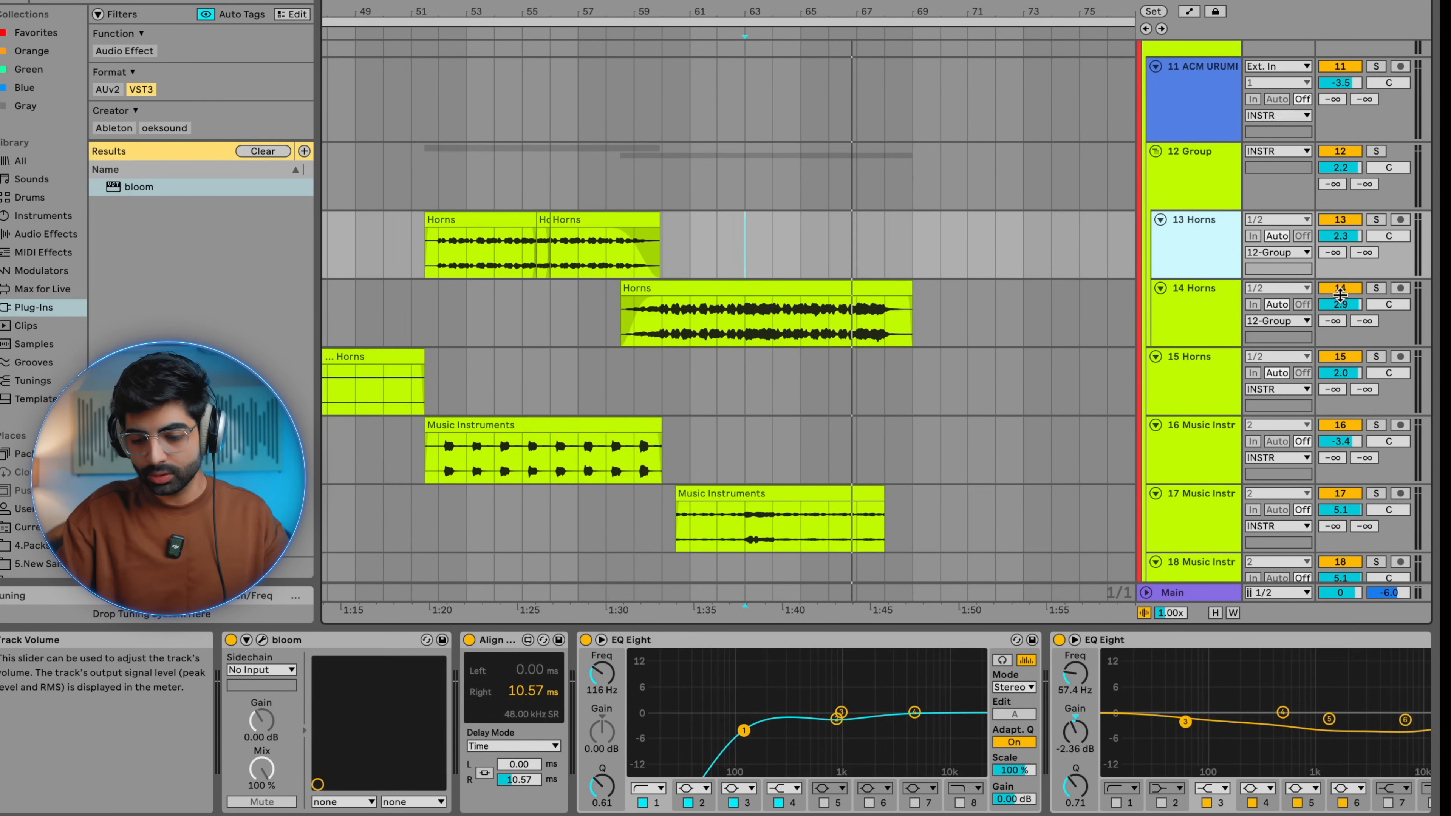
click(1189, 333)
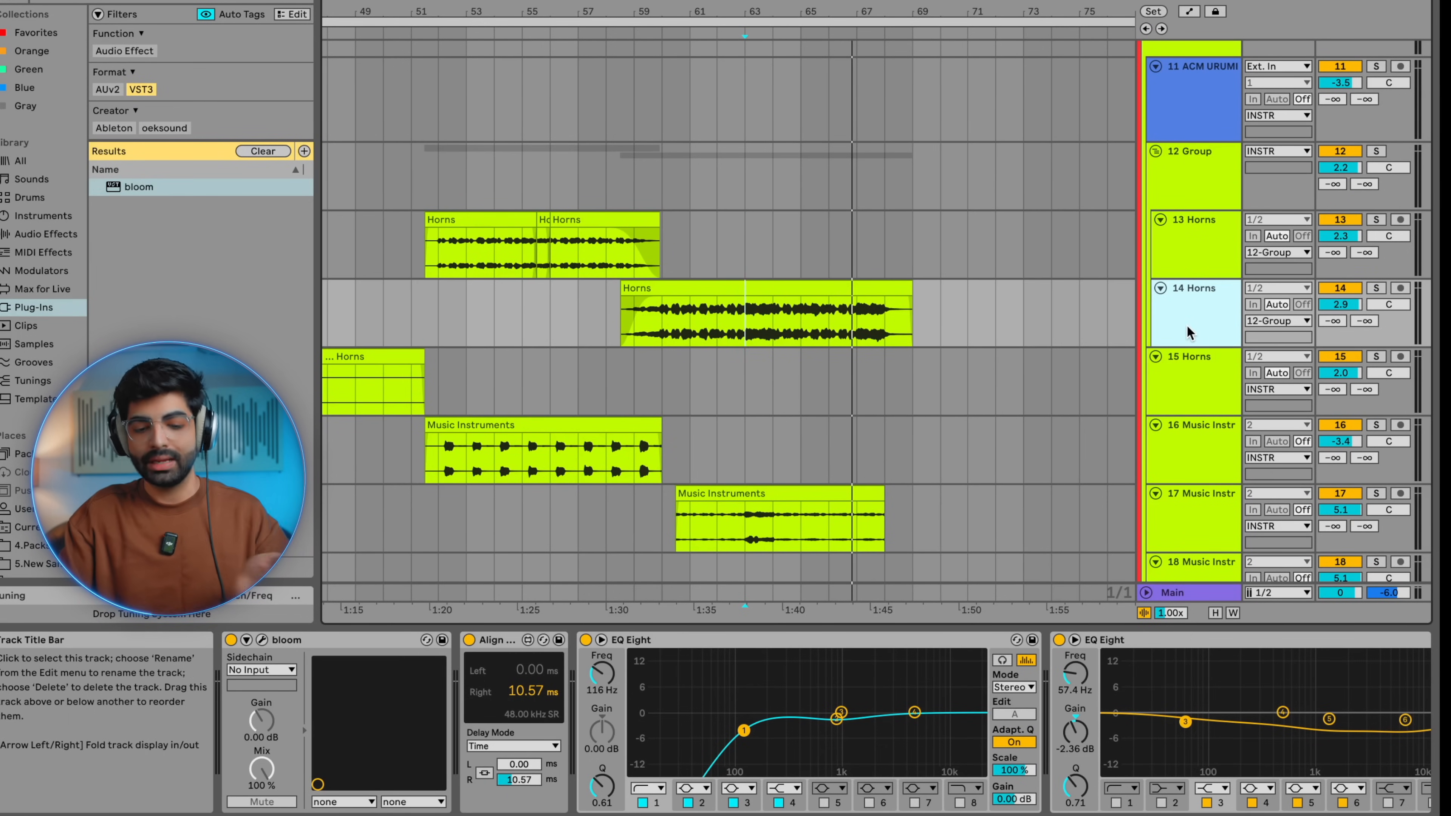
click(763, 286)
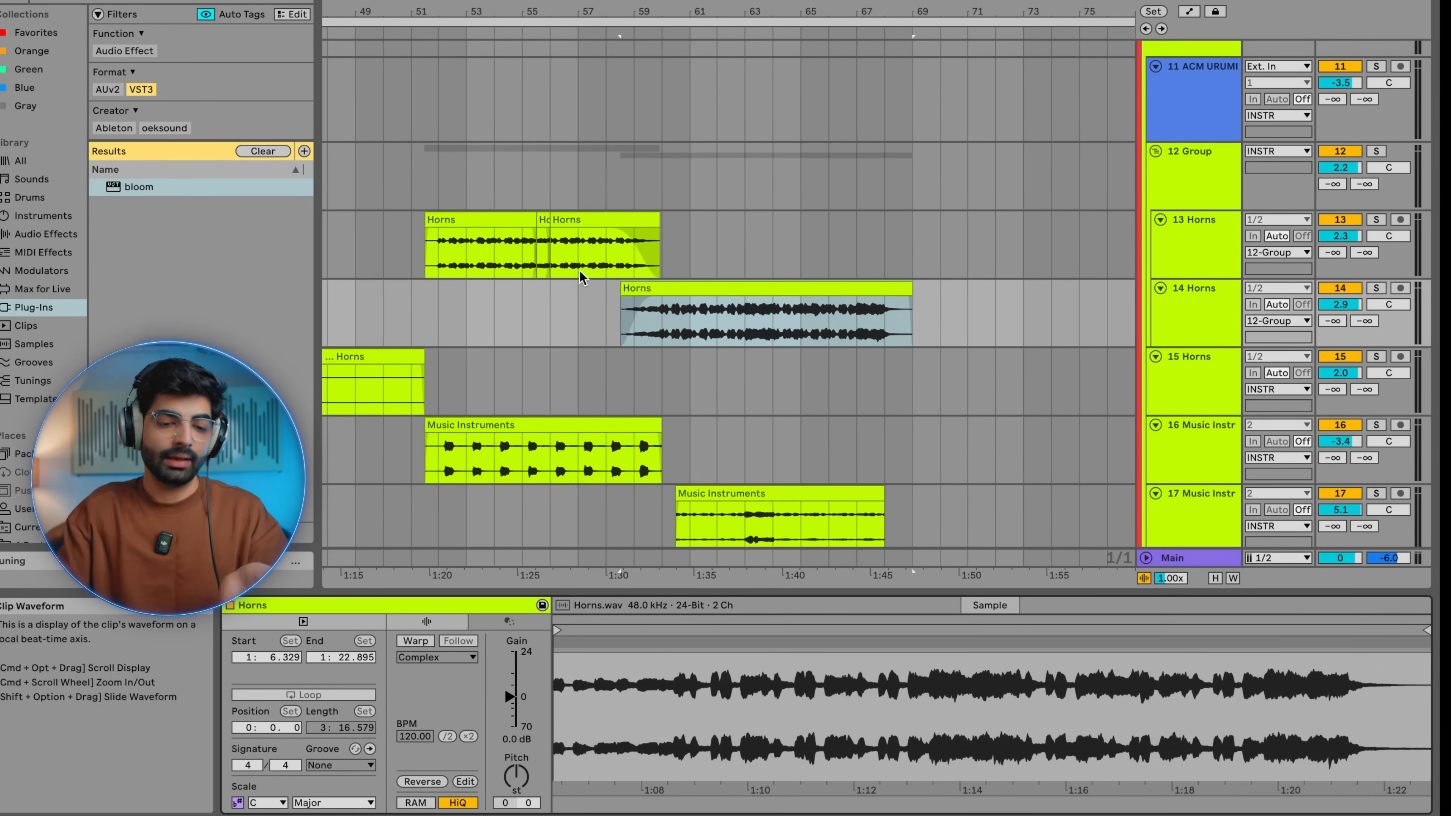
drag(439, 263, 647, 264)
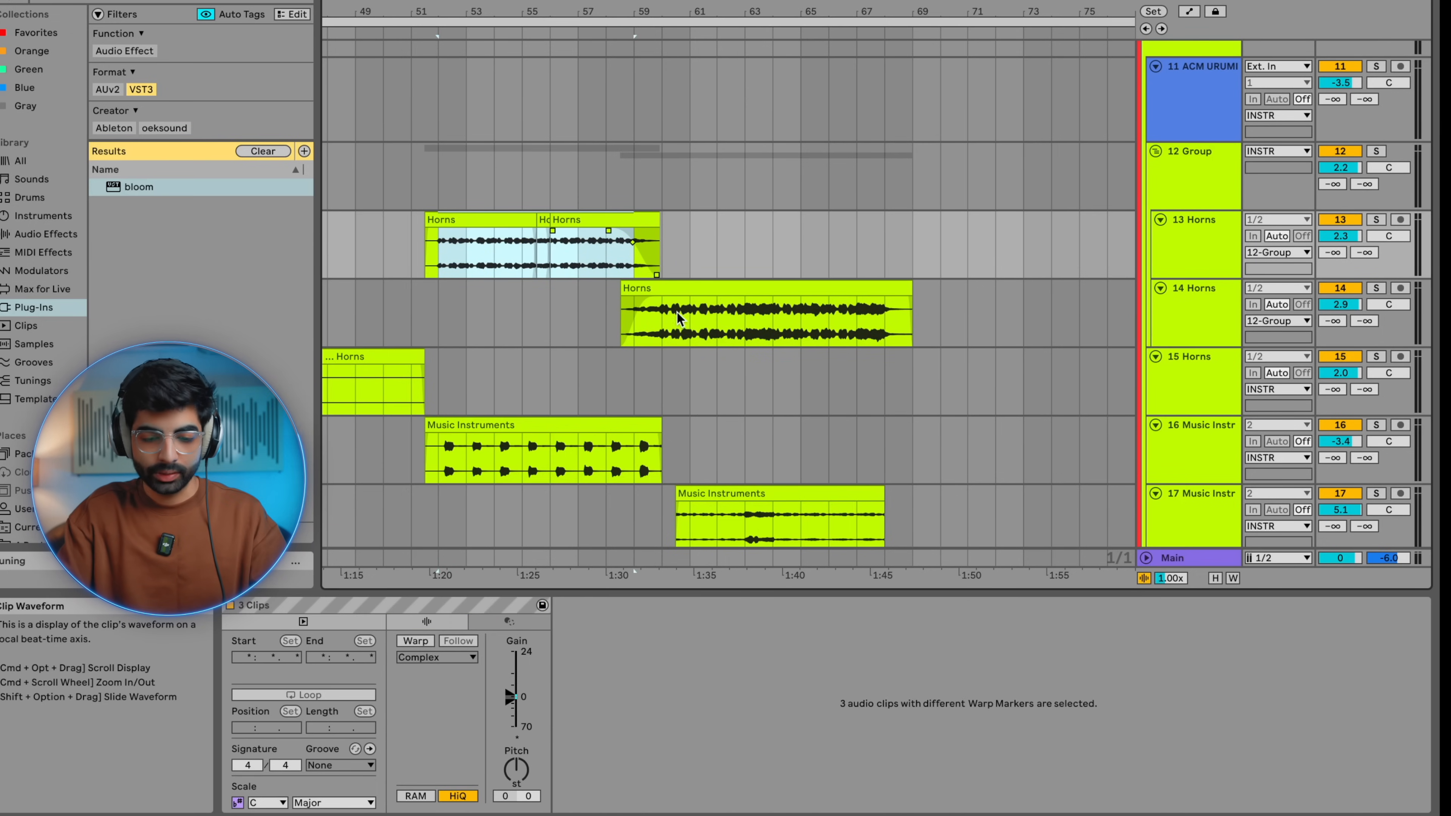
click(729, 326)
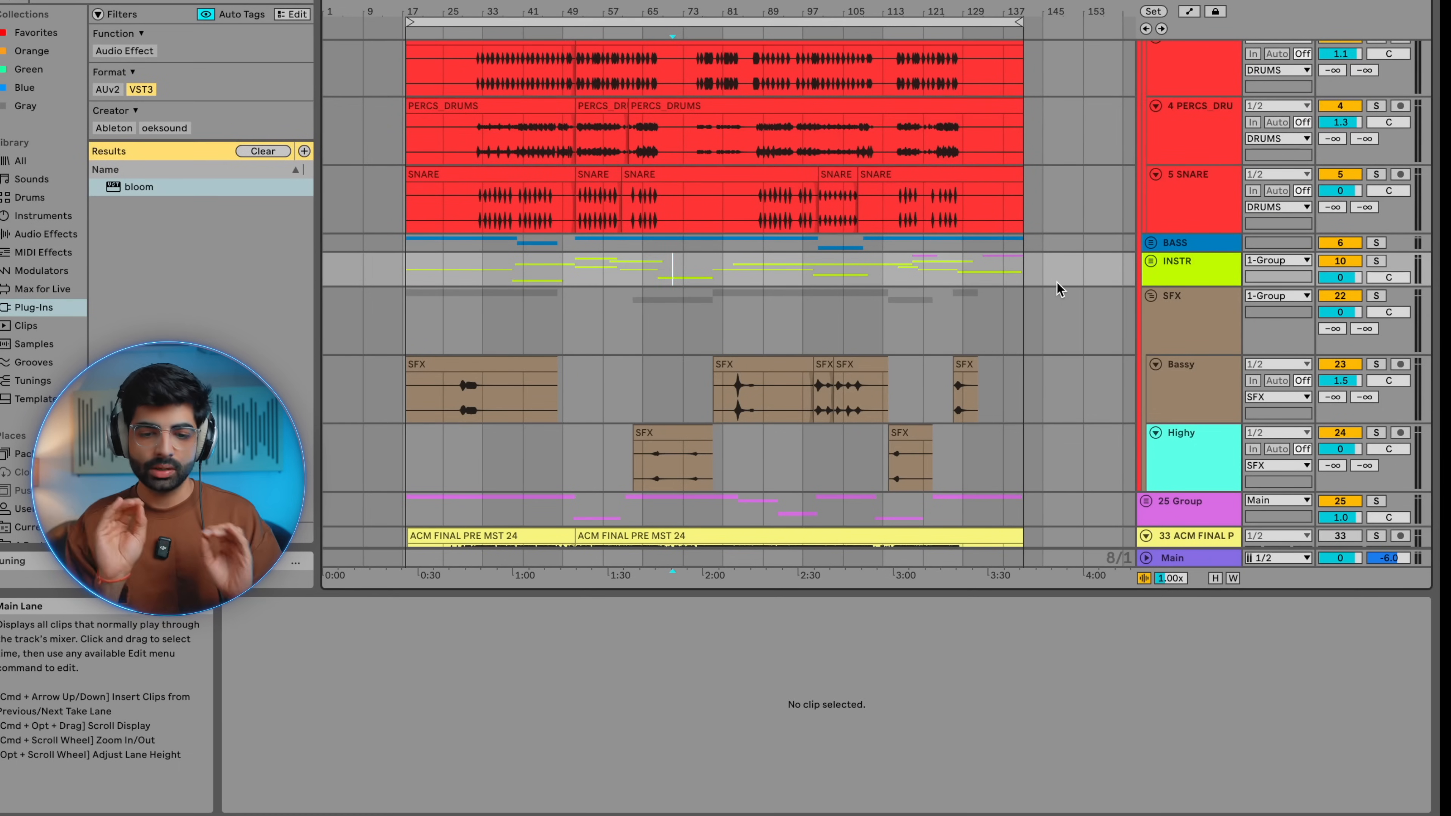
Set the start position in the later SFX clips on the Bassy track and open the track's device chain
scroll(1058, 289, down, 3)
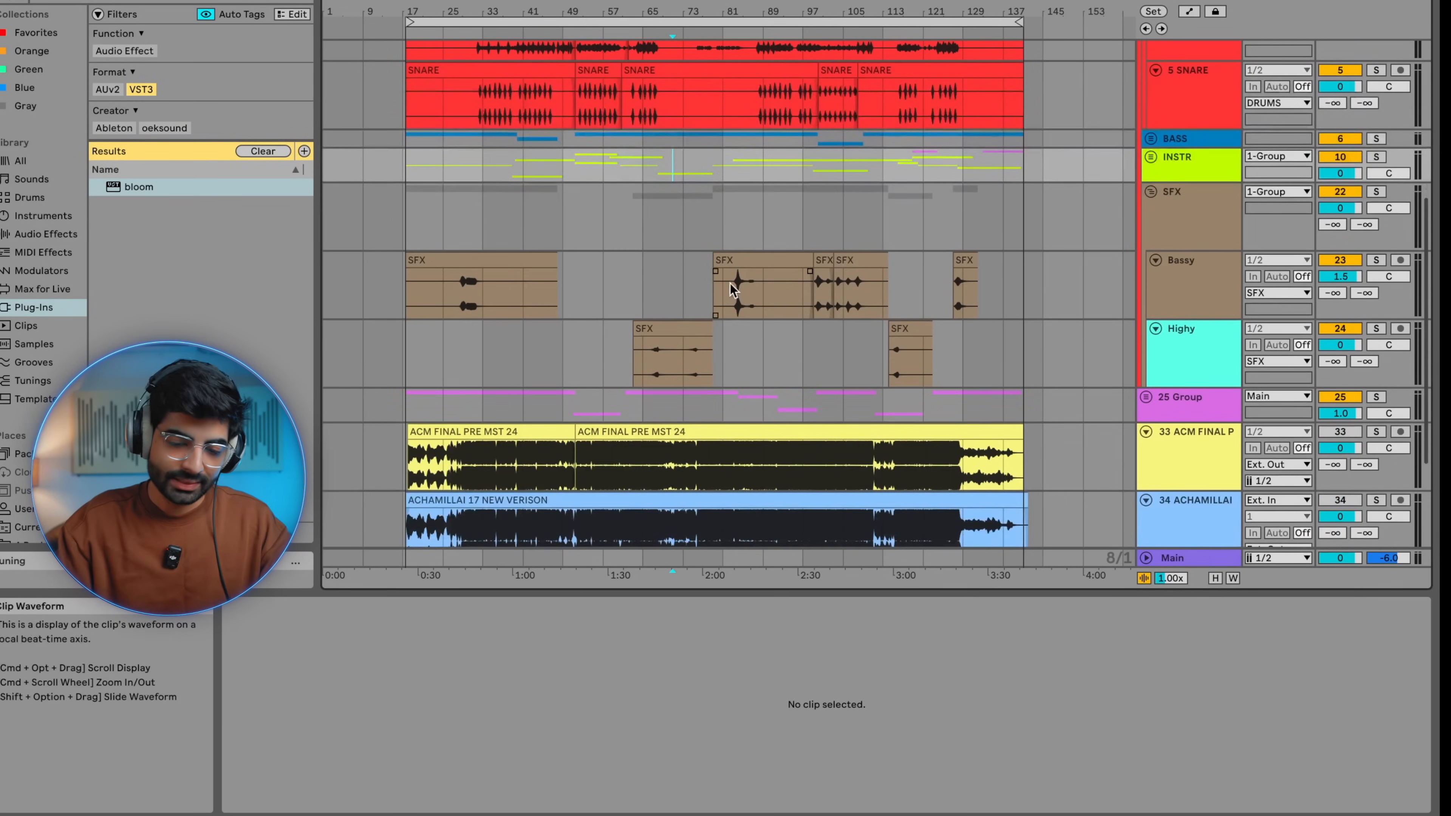
click(832, 295)
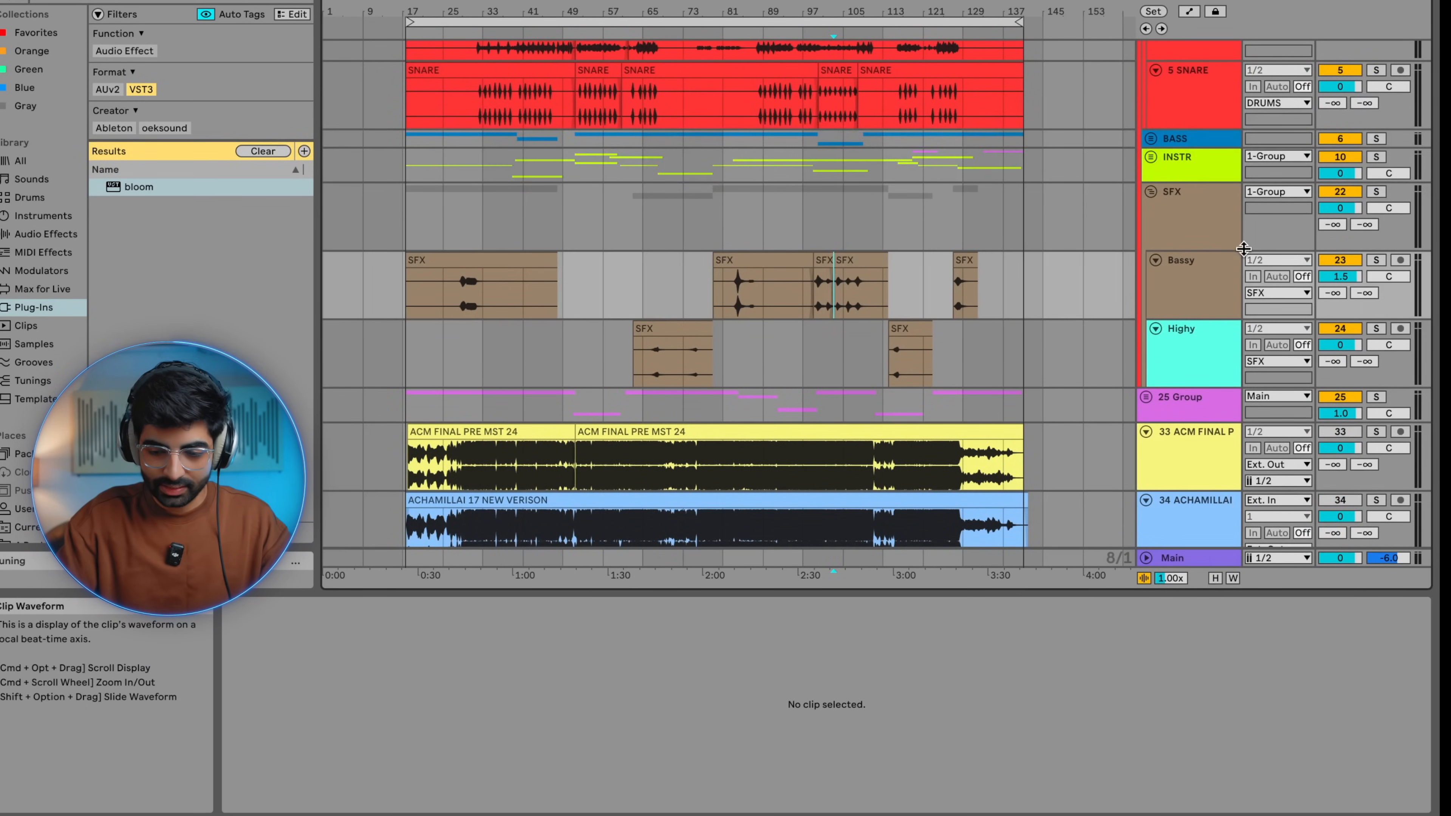
double_click(1214, 288)
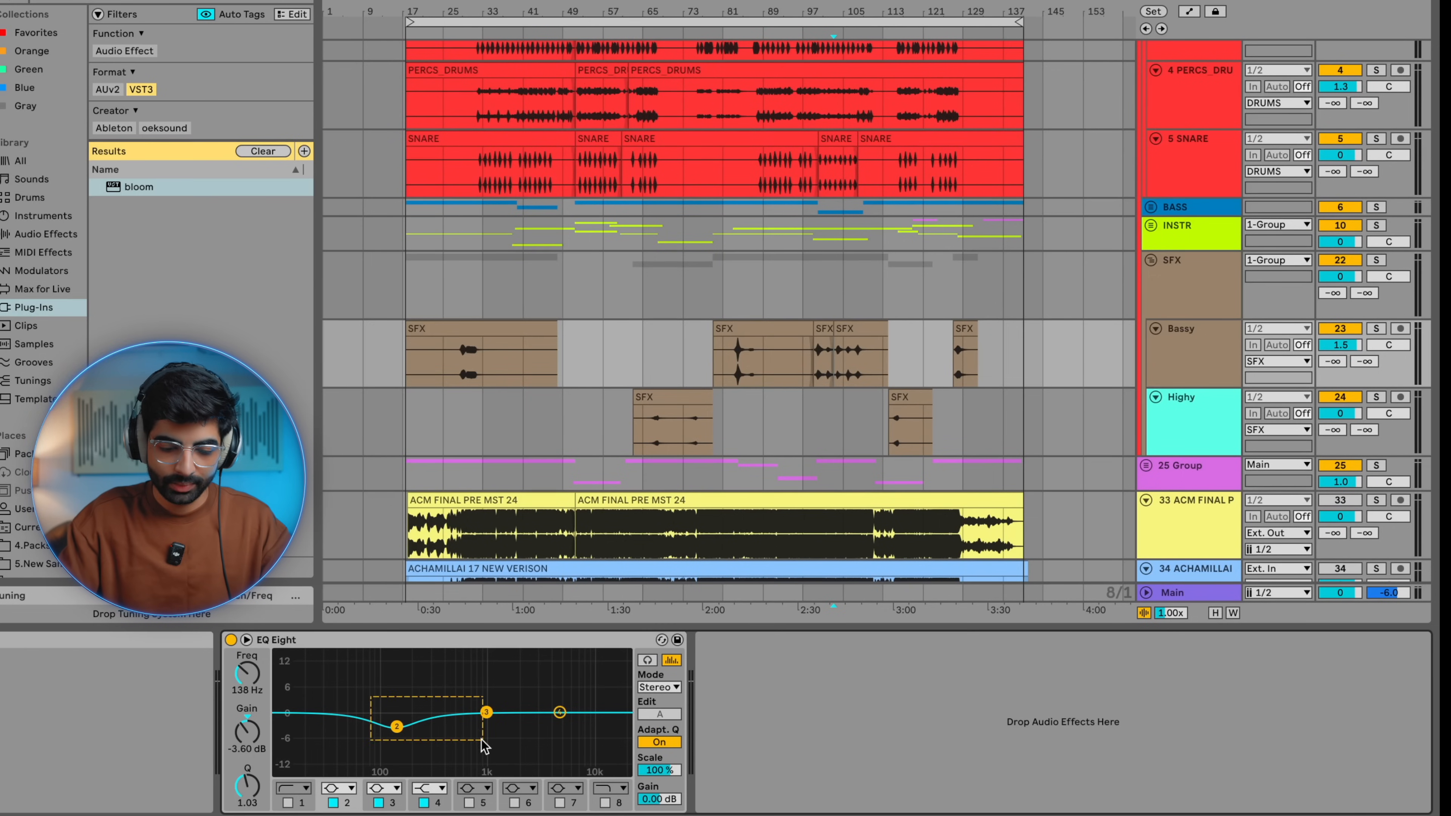
Open the Highy SFX track's device chain, and collapse the SFX group and 1 Group in the arrangement
click(653, 453)
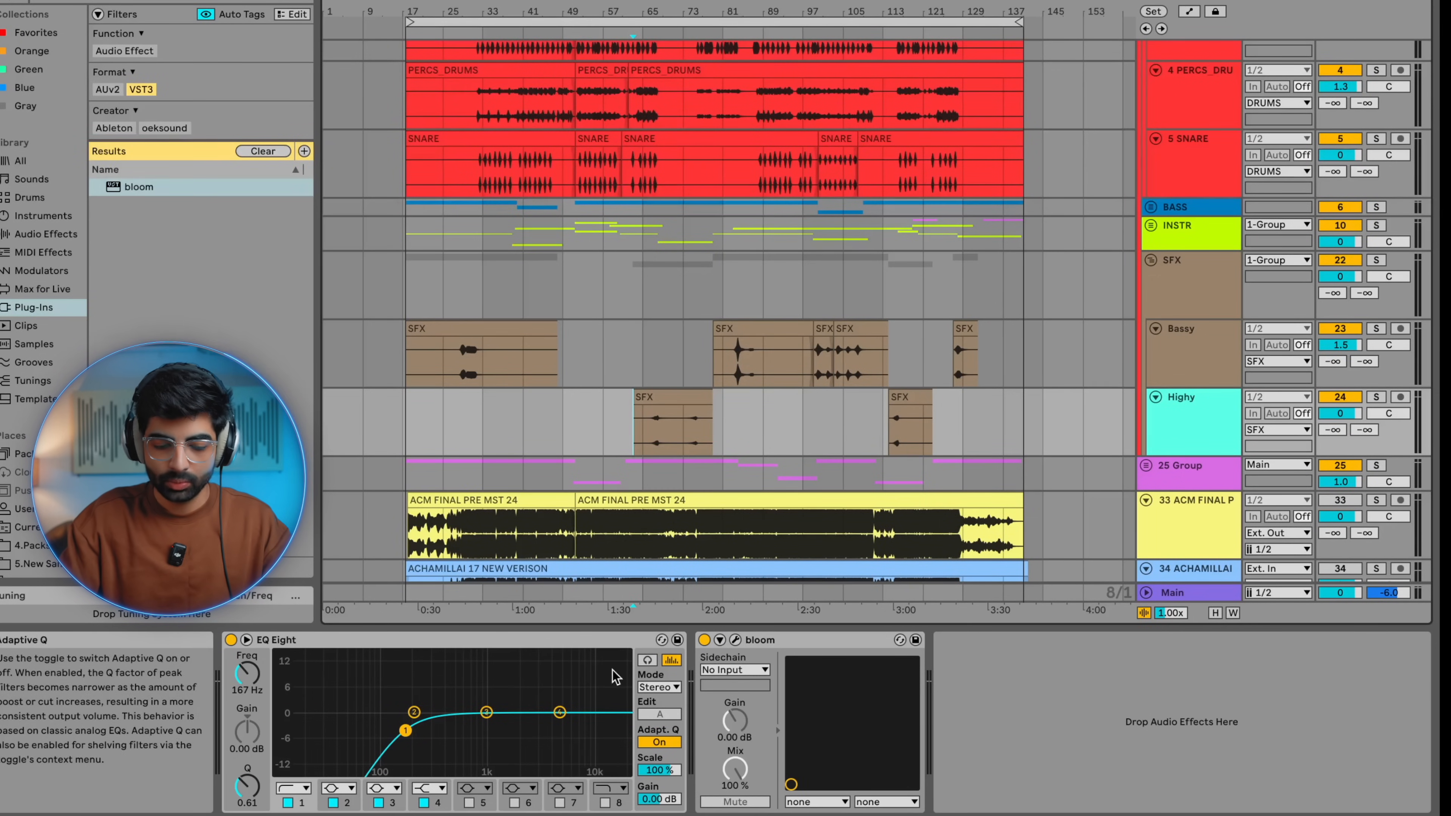
scroll(726, 366, up, 2)
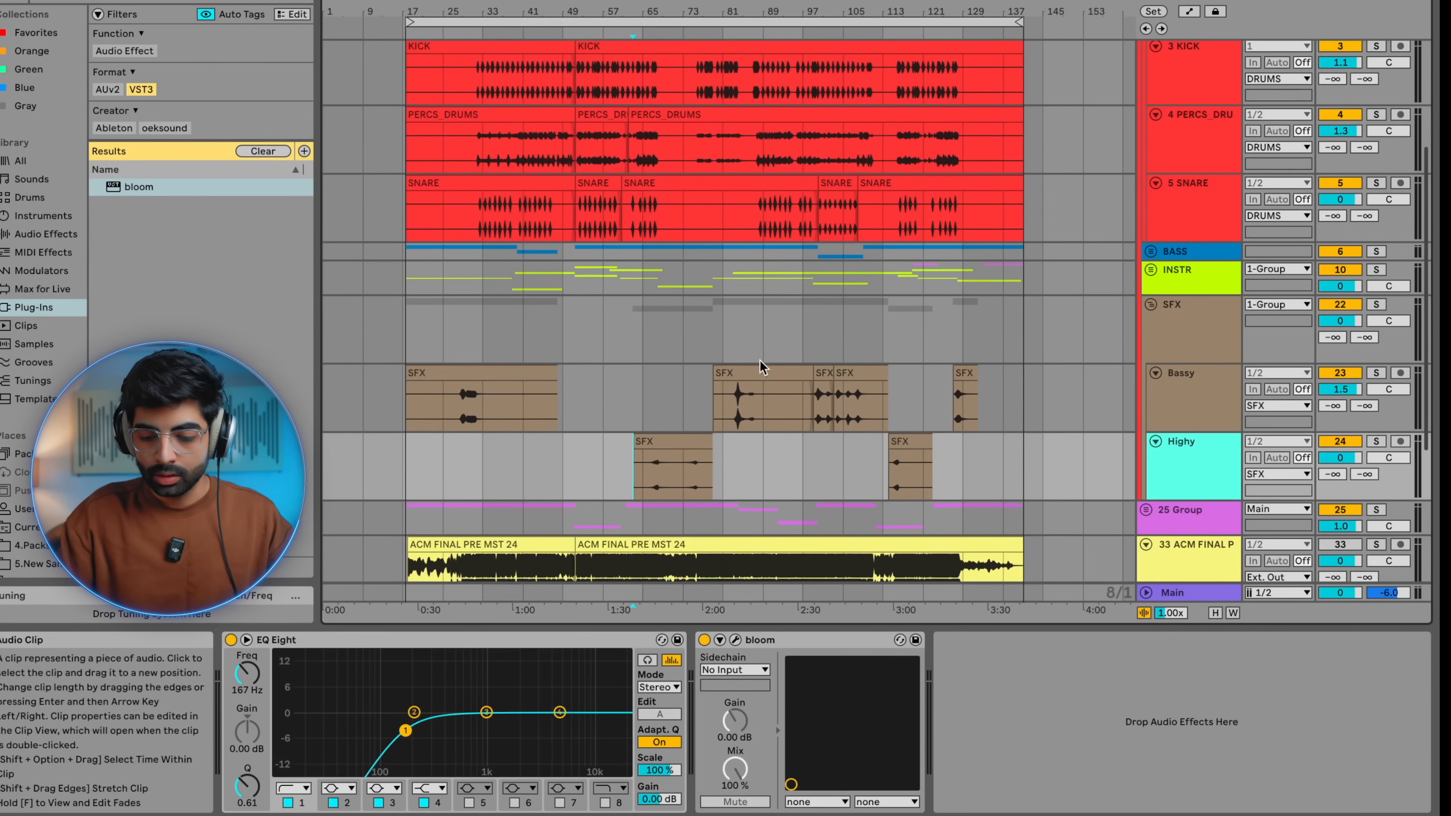
click(1151, 304)
scroll(1154, 306, up, 3)
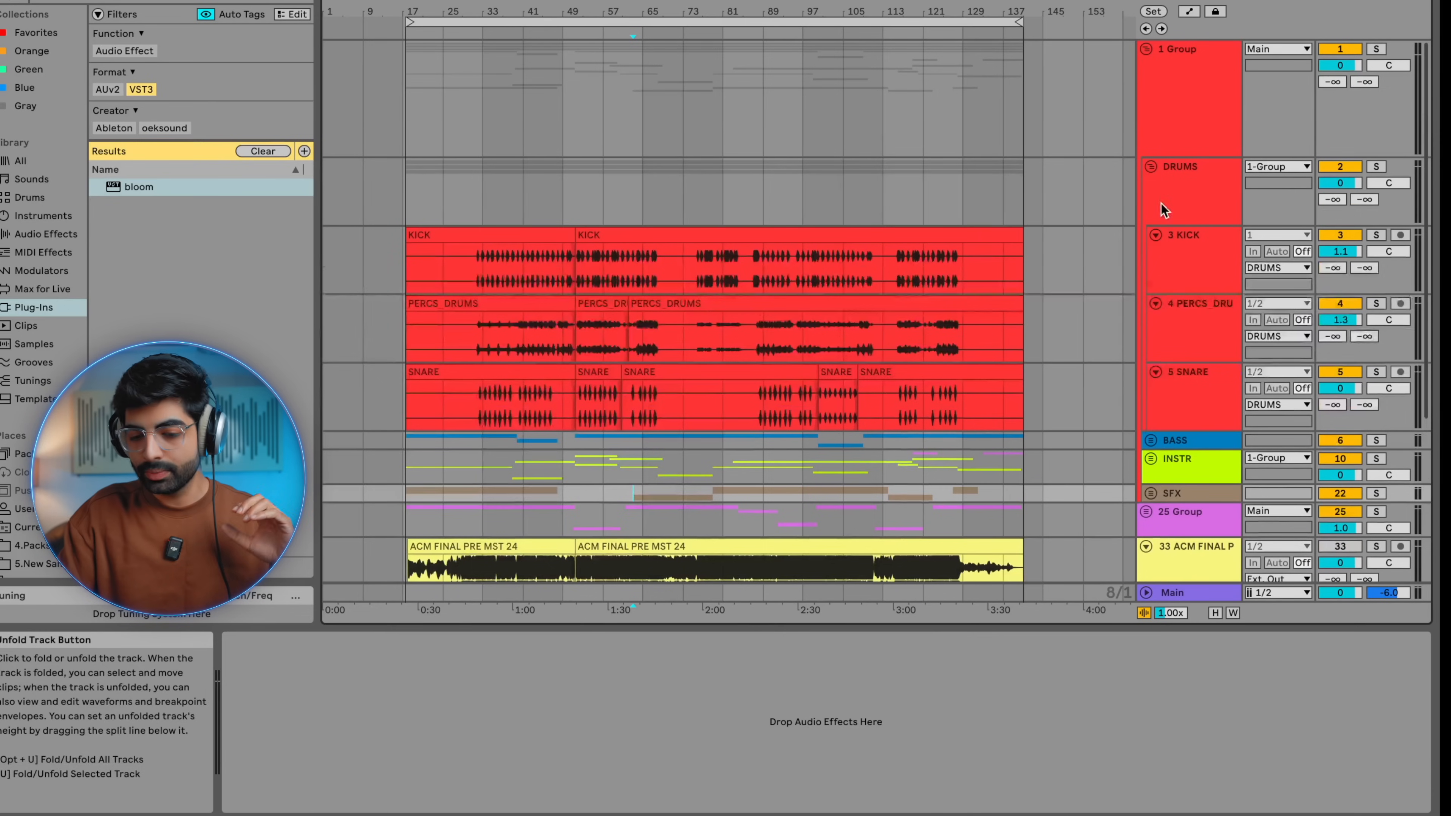
click(1145, 50)
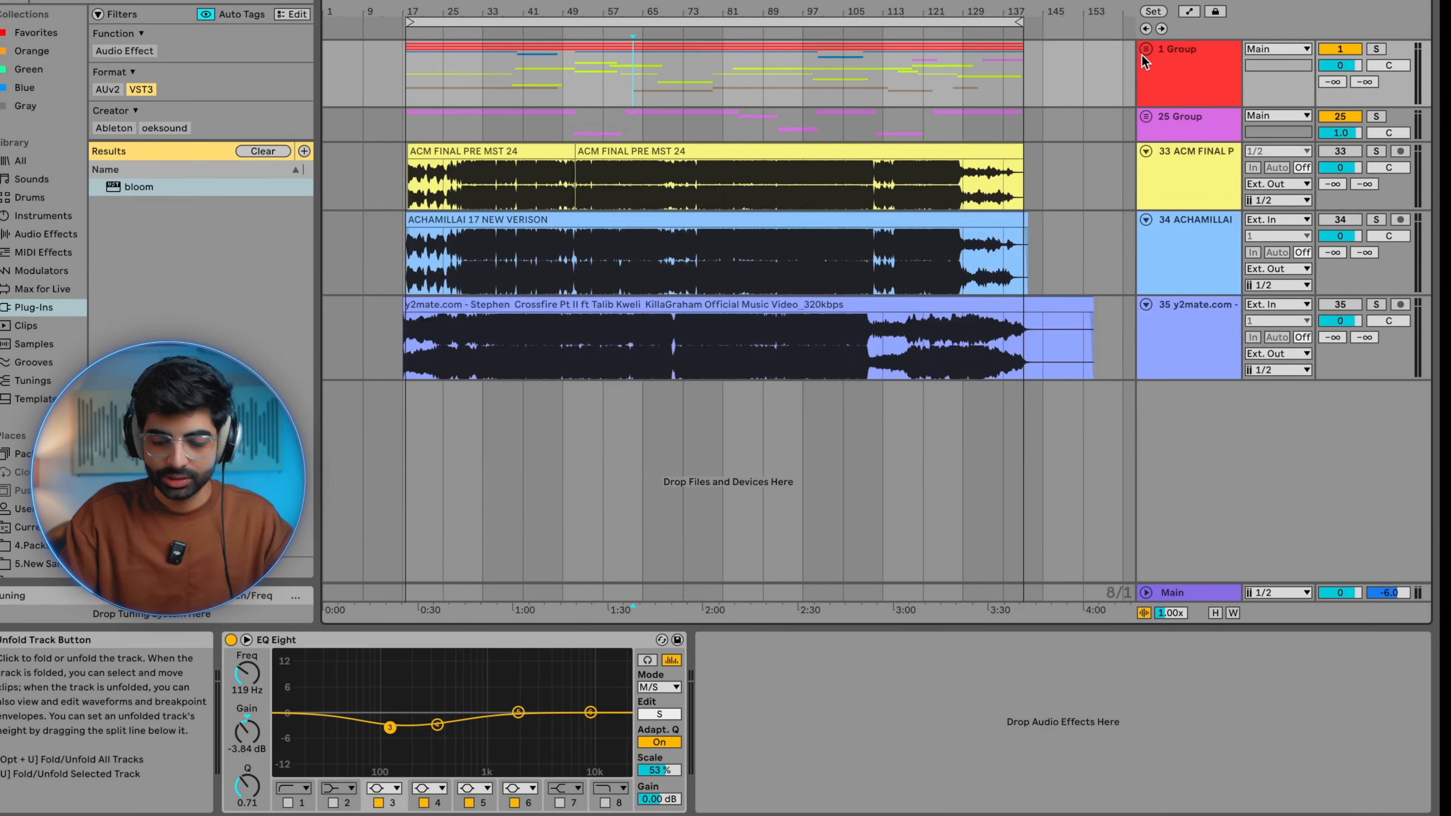
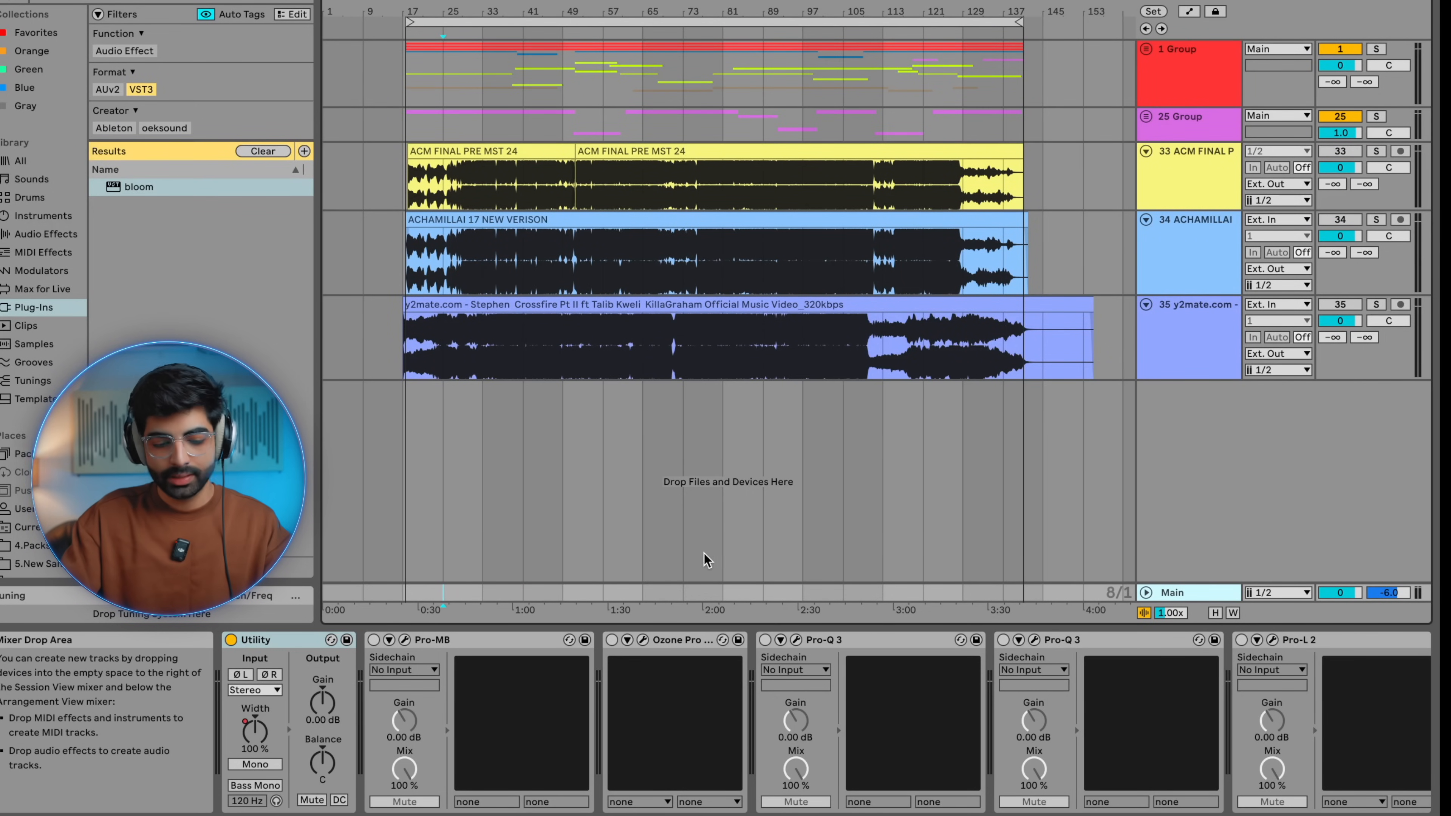
Show the automation for Utility's Stereo Width on the Main track and place the start position at bar 48, where the dip begins
right_click(261, 735)
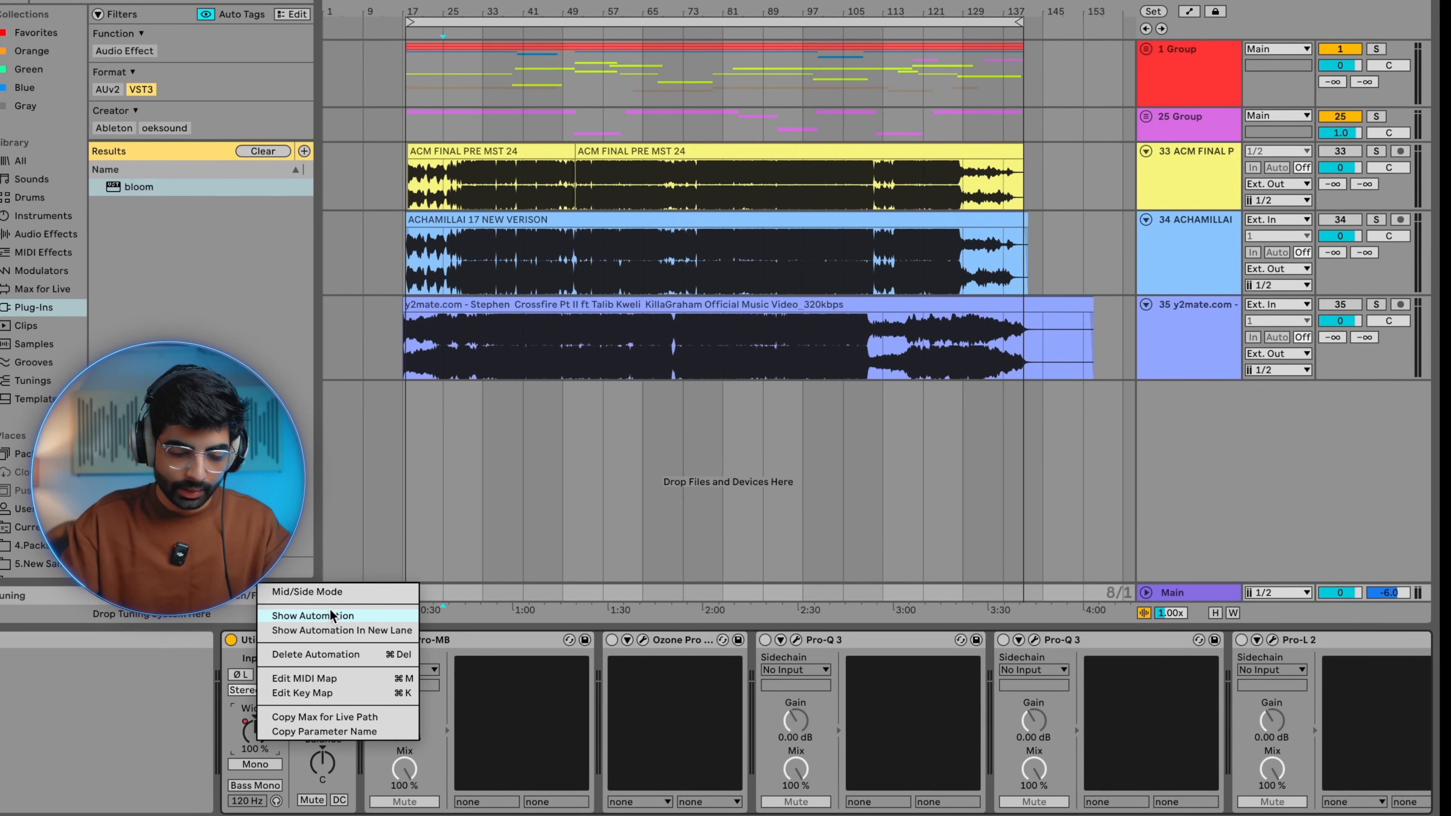
click(313, 615)
scroll(548, 550, up, 5)
click(574, 527)
scroll(575, 527, up, 3)
scroll(614, 544, down, 3)
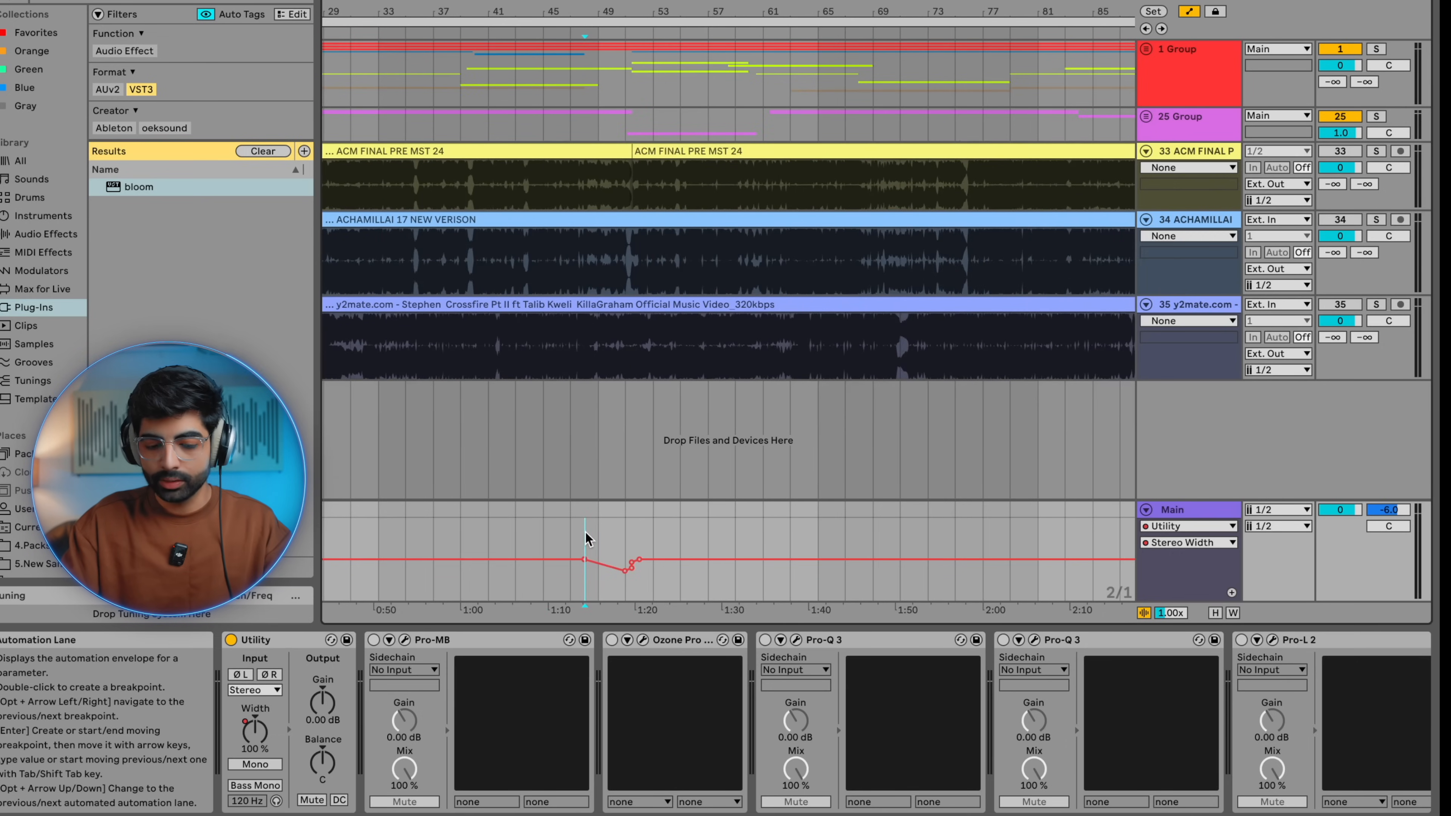
Play the mix from bar 48 and follow the Stereo Width automation dip on the Main track
key(space)
scroll(588, 537, up, 4)
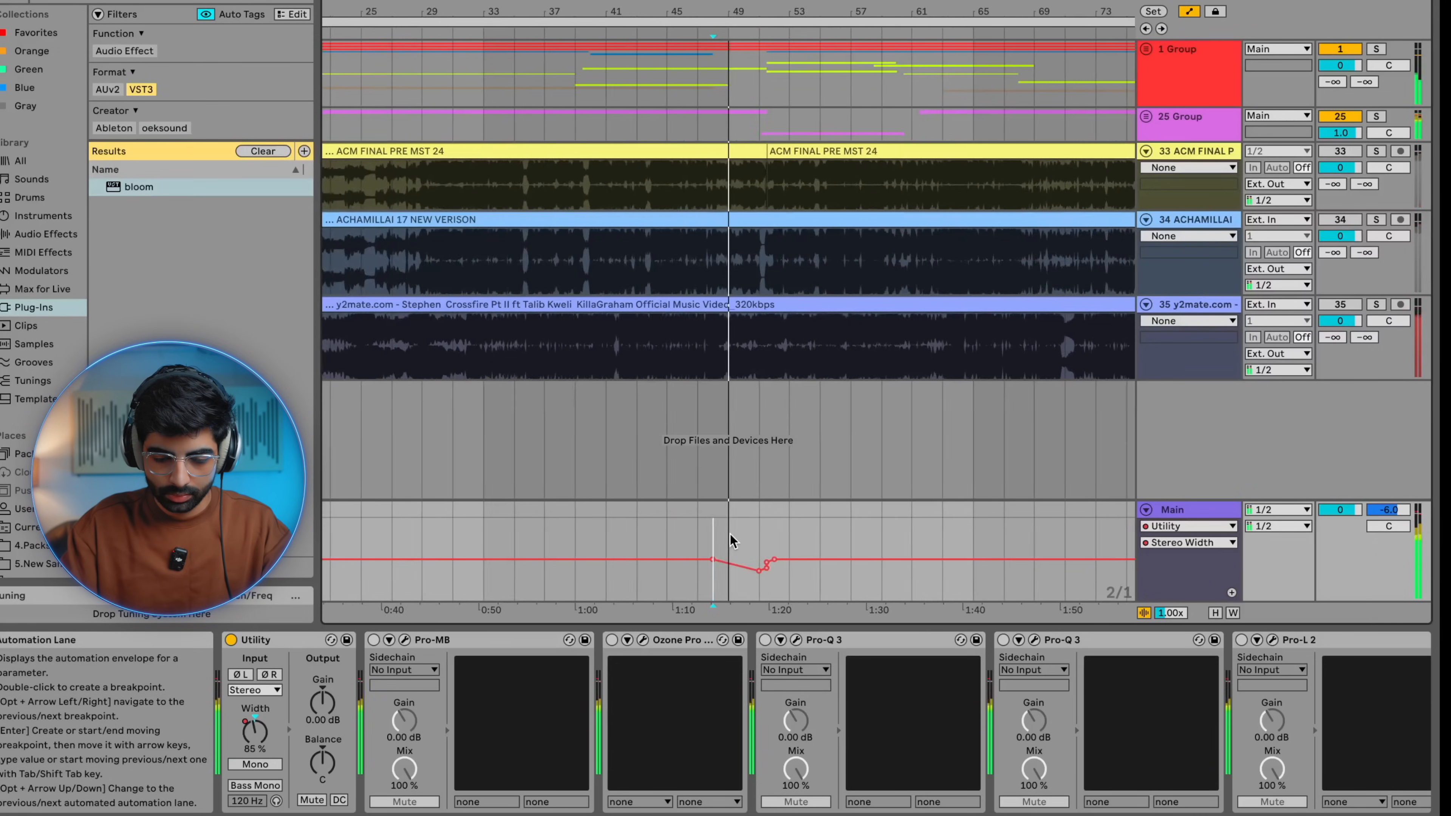
scroll(756, 538, up, 2)
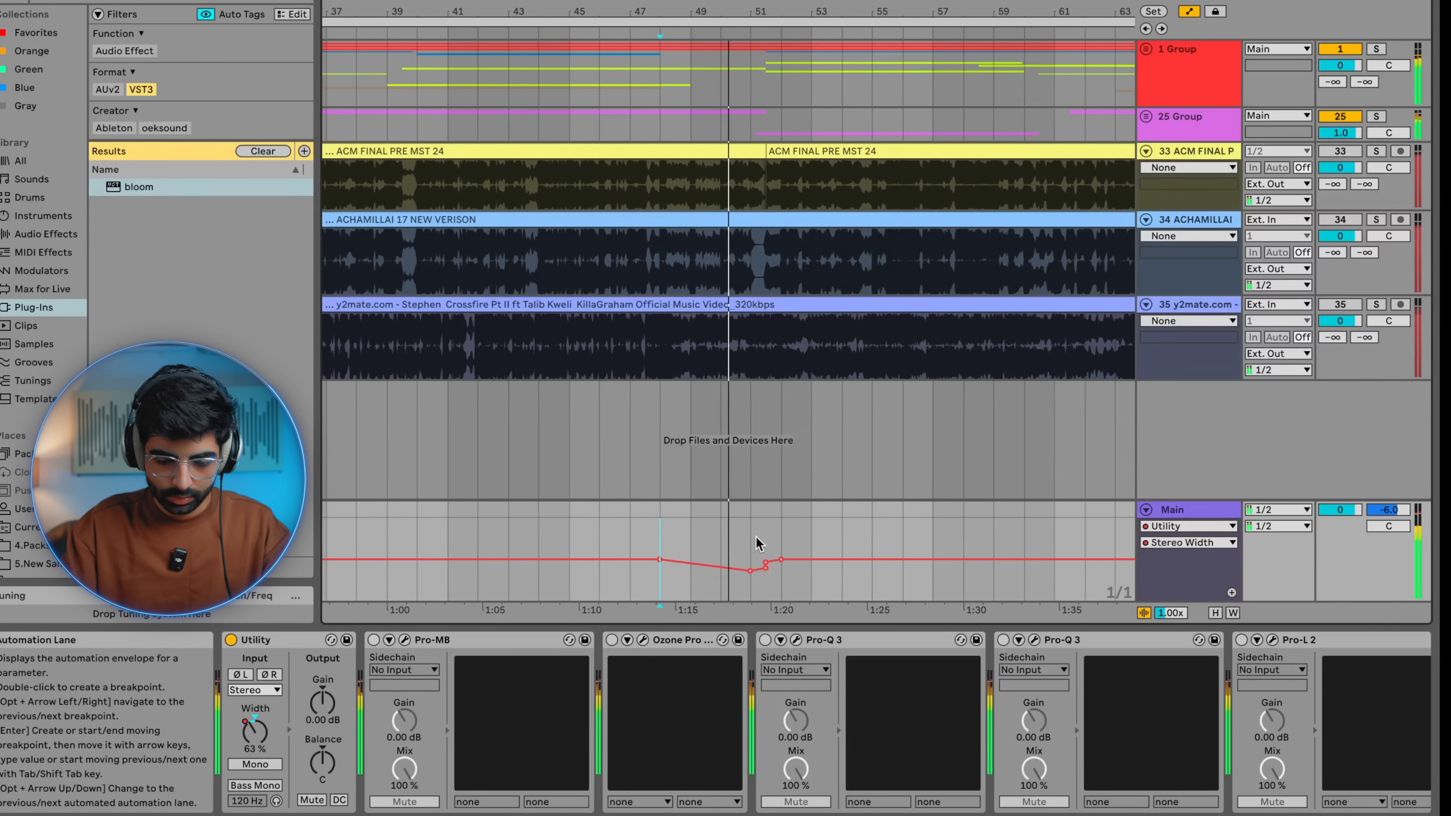
scroll(736, 544, up, 7)
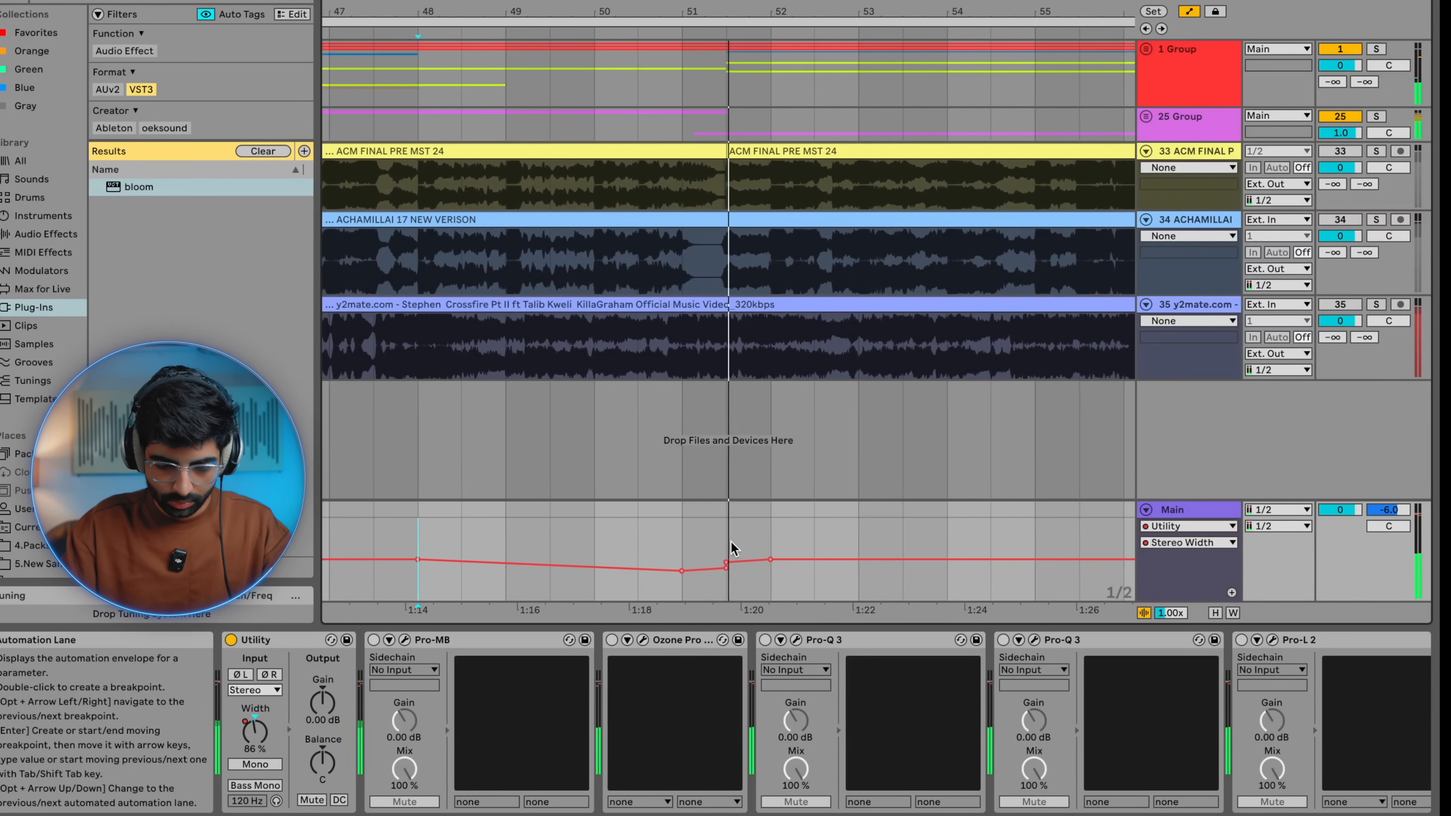
scroll(731, 542, down, 8)
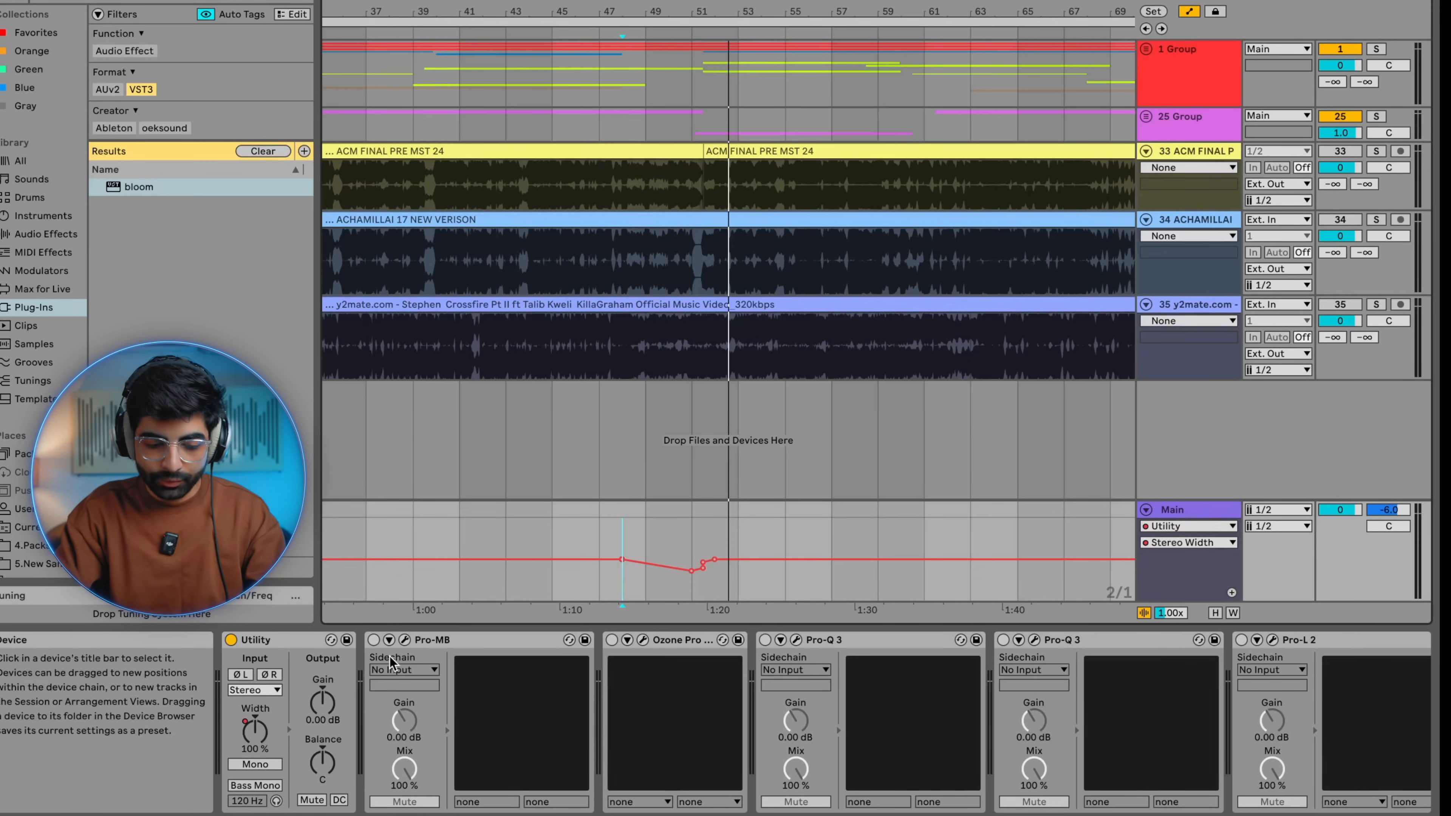
Audition the mix with Utility's Width at 0%, then replay it from bar 48 with the width automation active
key(space)
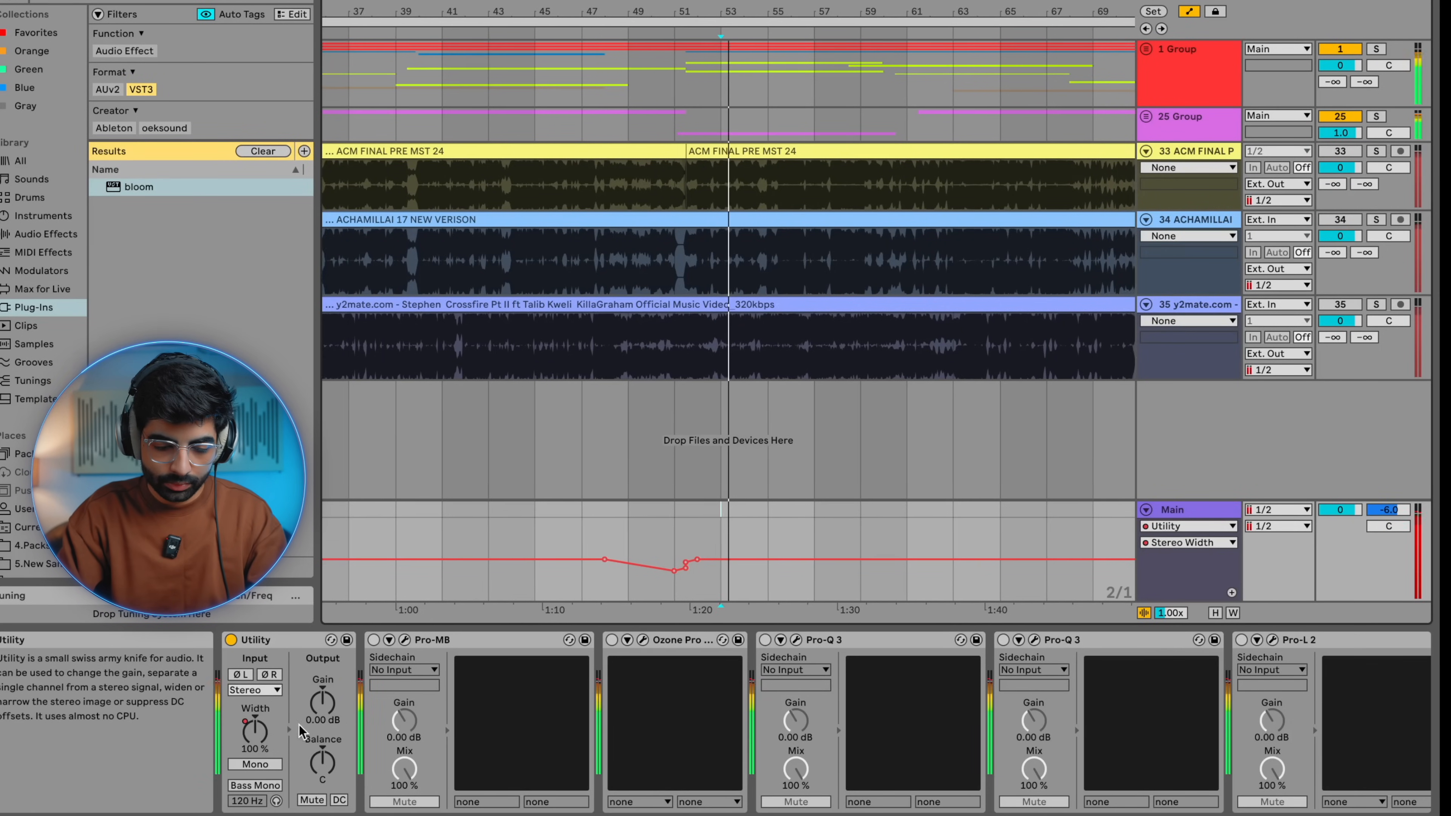
mouse_move(254, 732)
mouse_down()
mouse_move(255, 771)
mouse_move(255, 735)
mouse_up()
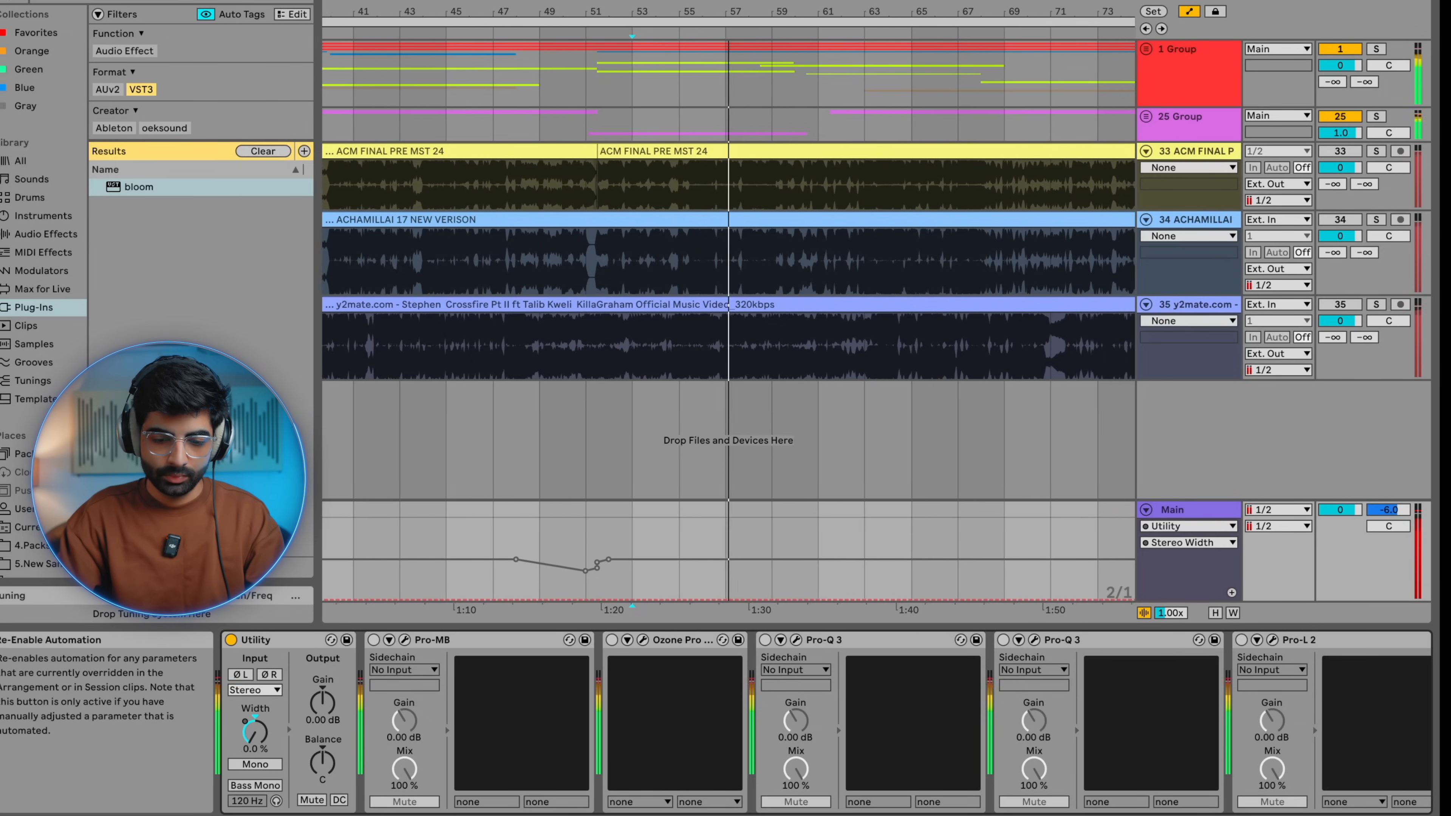
click(501, 543)
key(space)
mouse_move(568, 572)
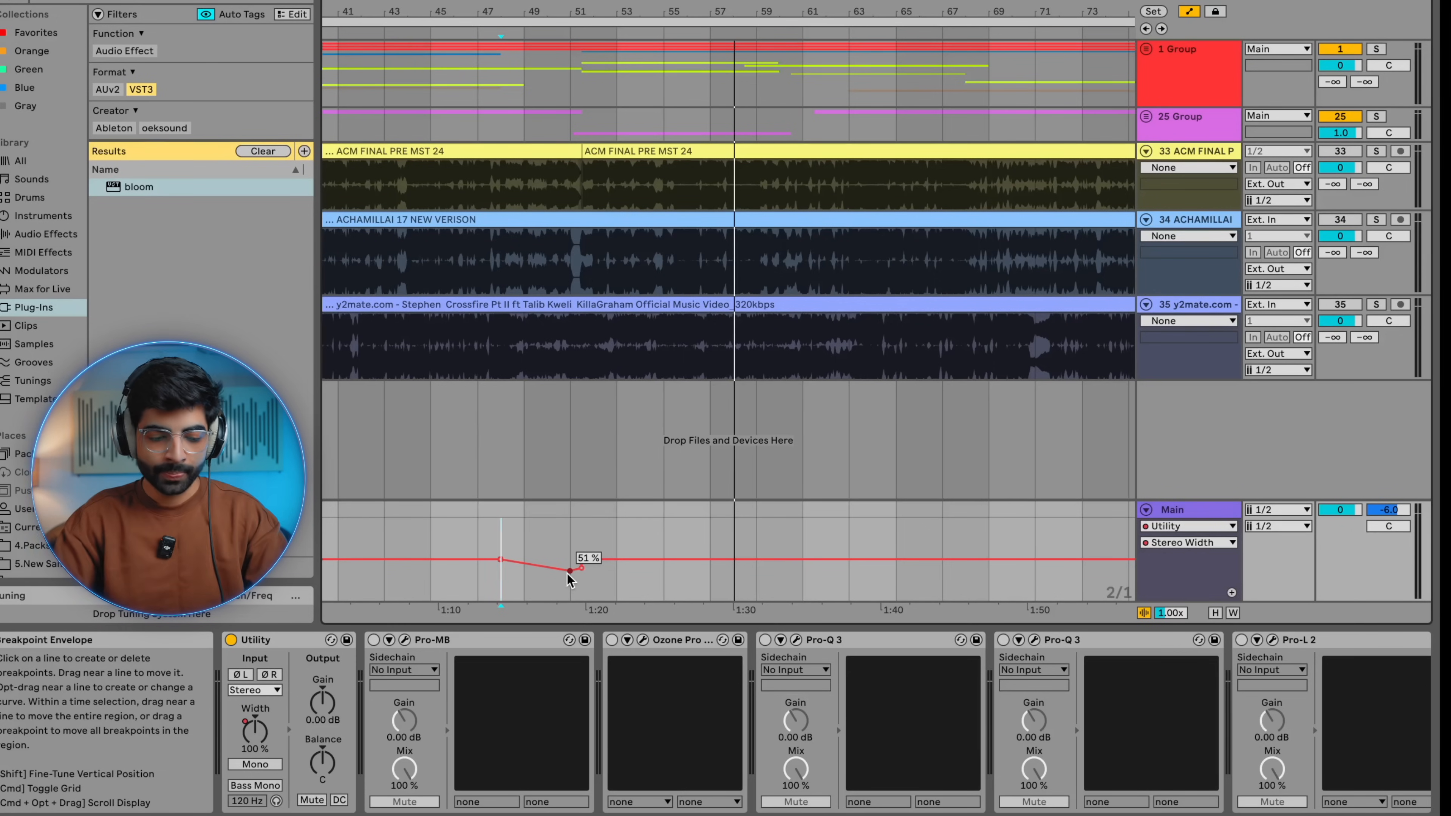
Turn on Pro-MB on the Main track, open its window and inspect the settings of its two compression bands
click(373, 640)
click(406, 640)
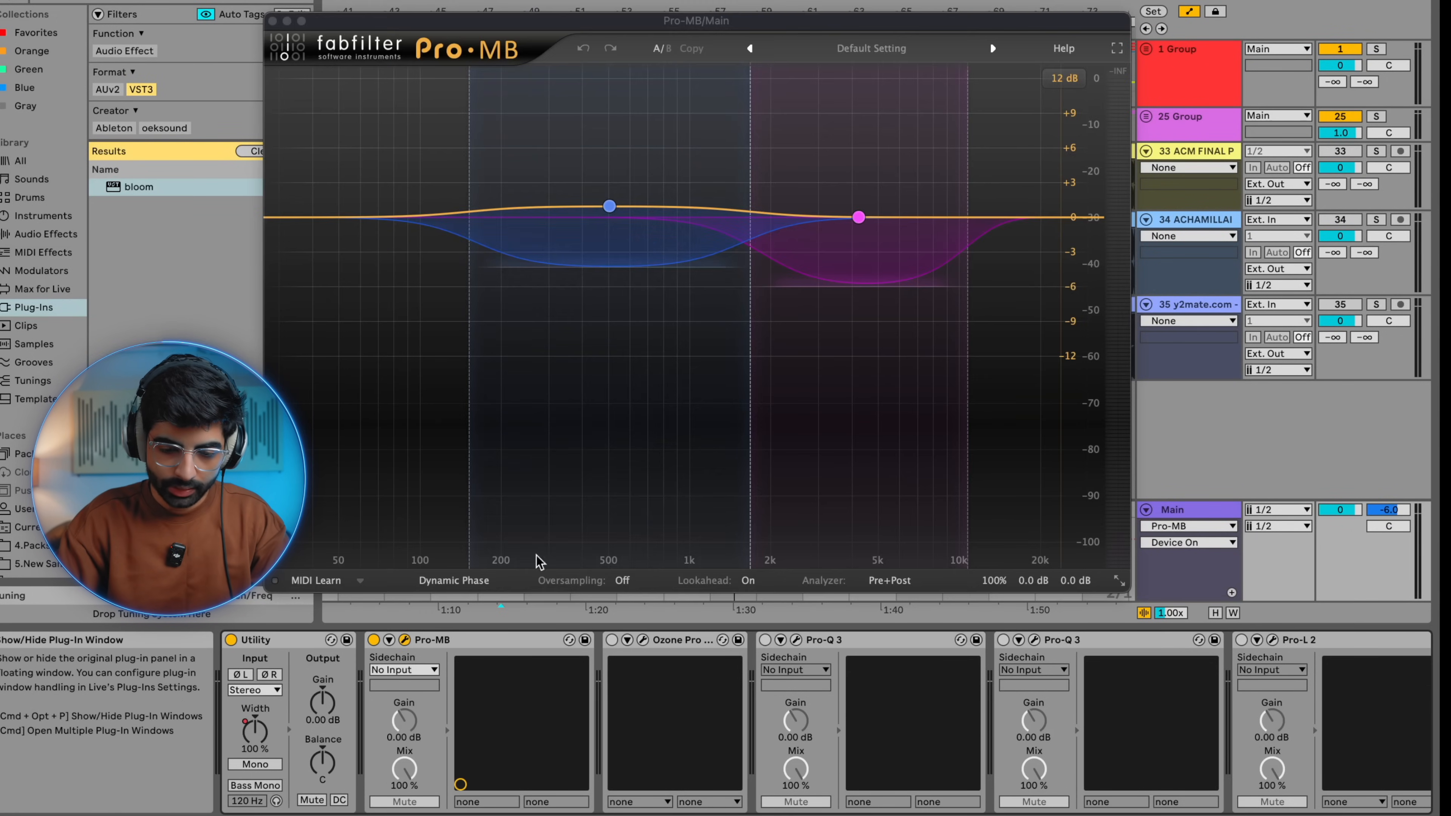
drag(583, 143, 955, 324)
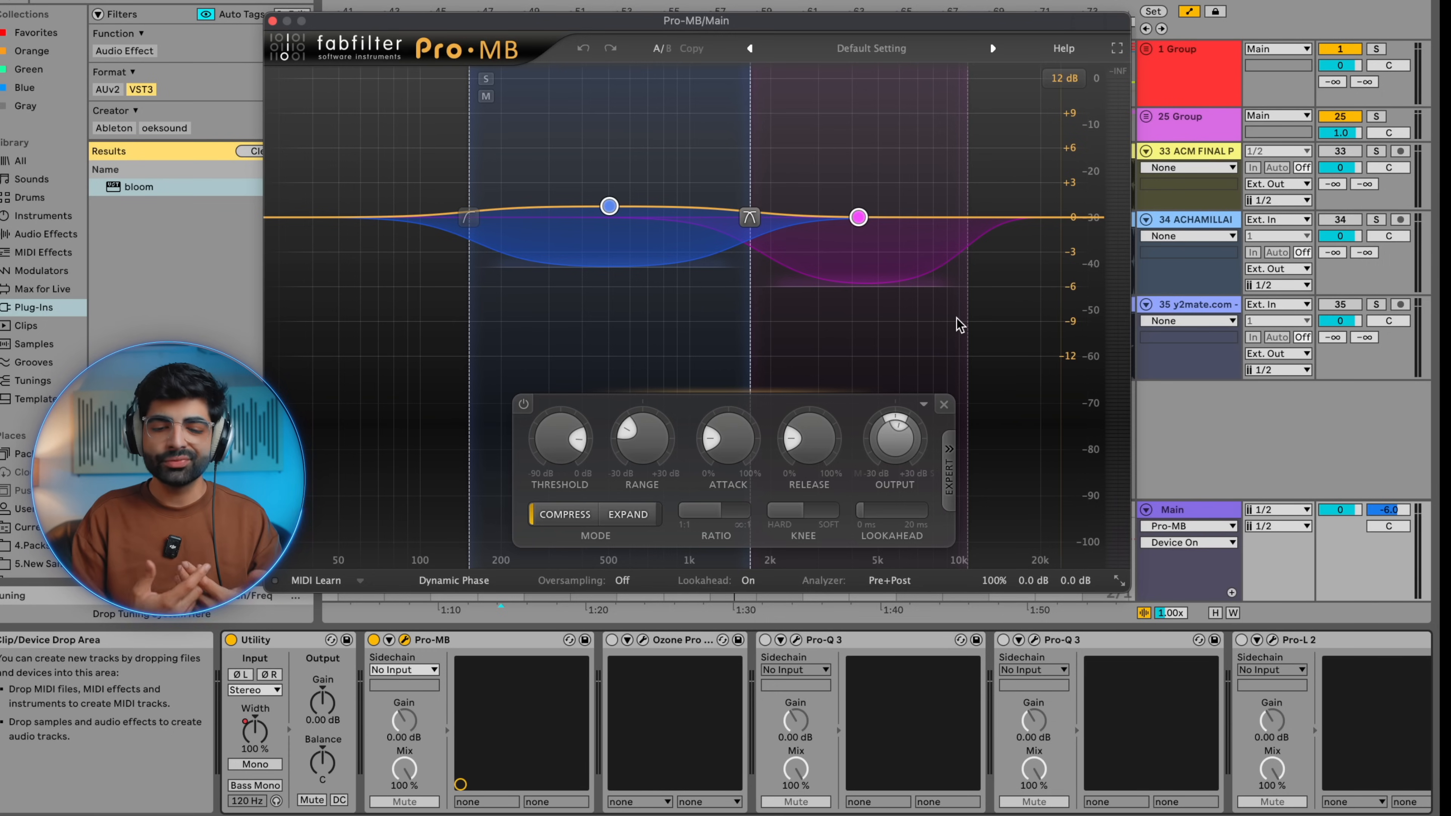
drag(853, 150, 958, 347)
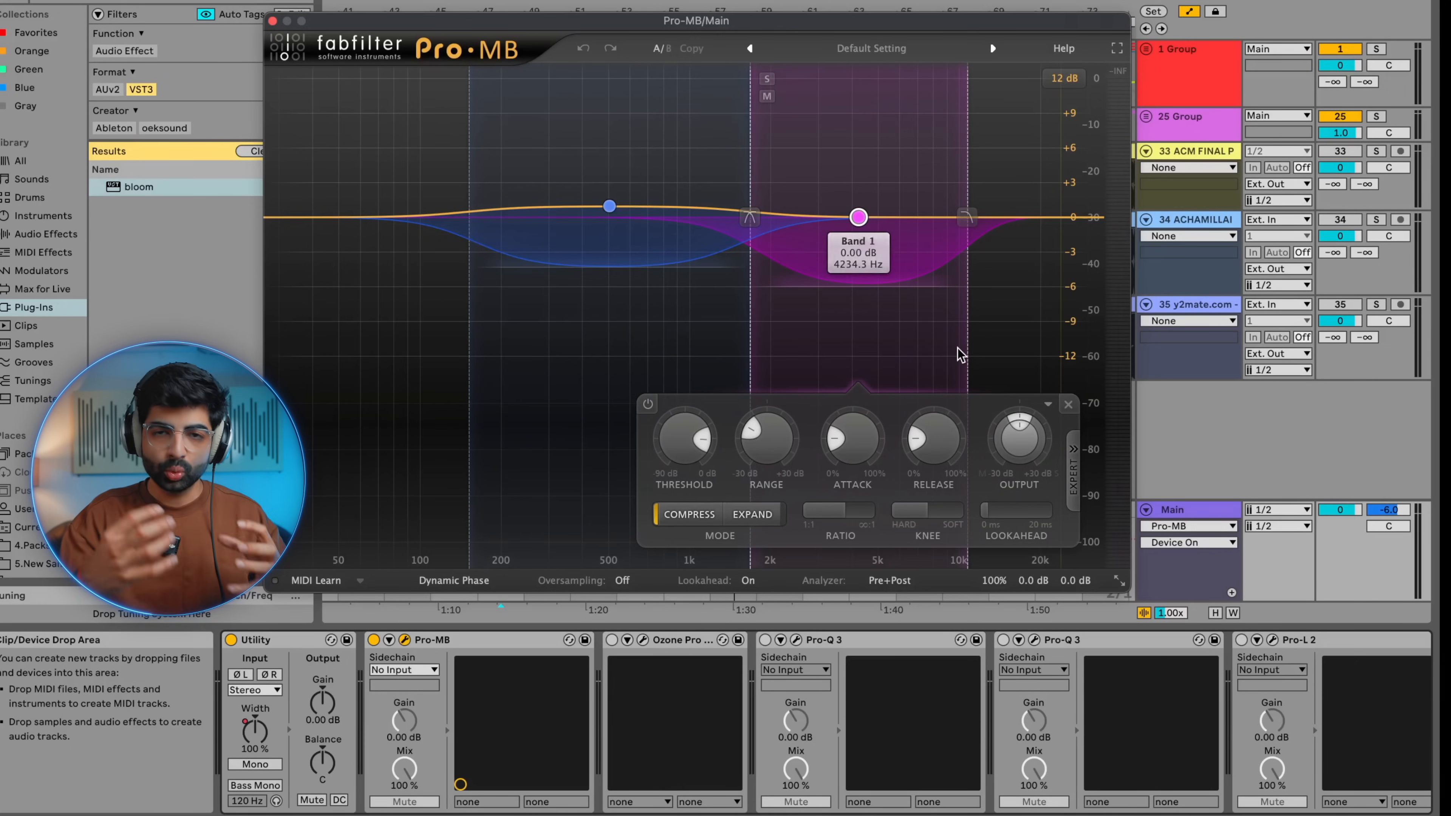
click(667, 315)
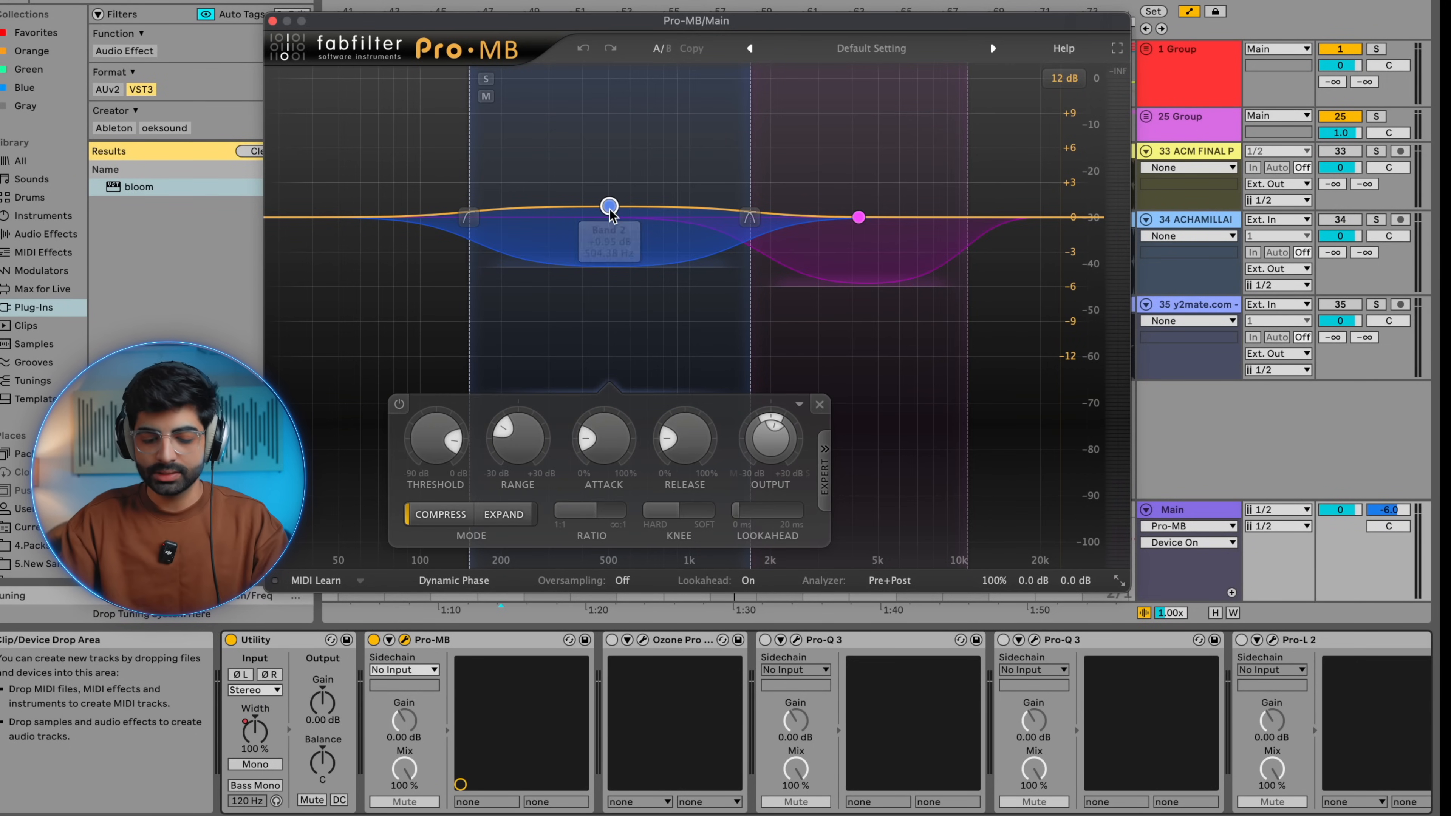
Play the mix through Pro-MB and watch how its two bands react to the signal
key(space)
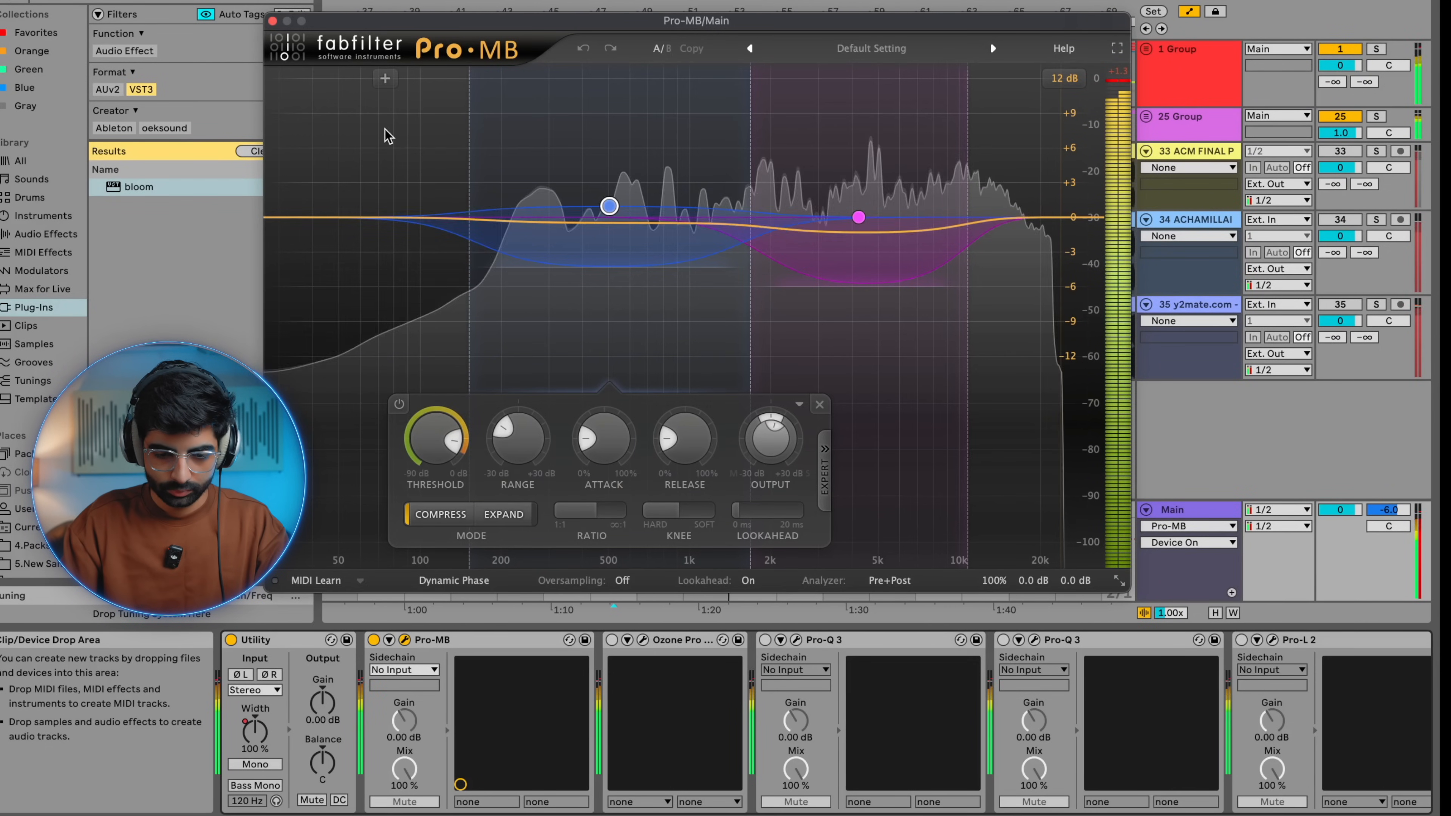
drag(642, 237, 664, 267)
key(space)
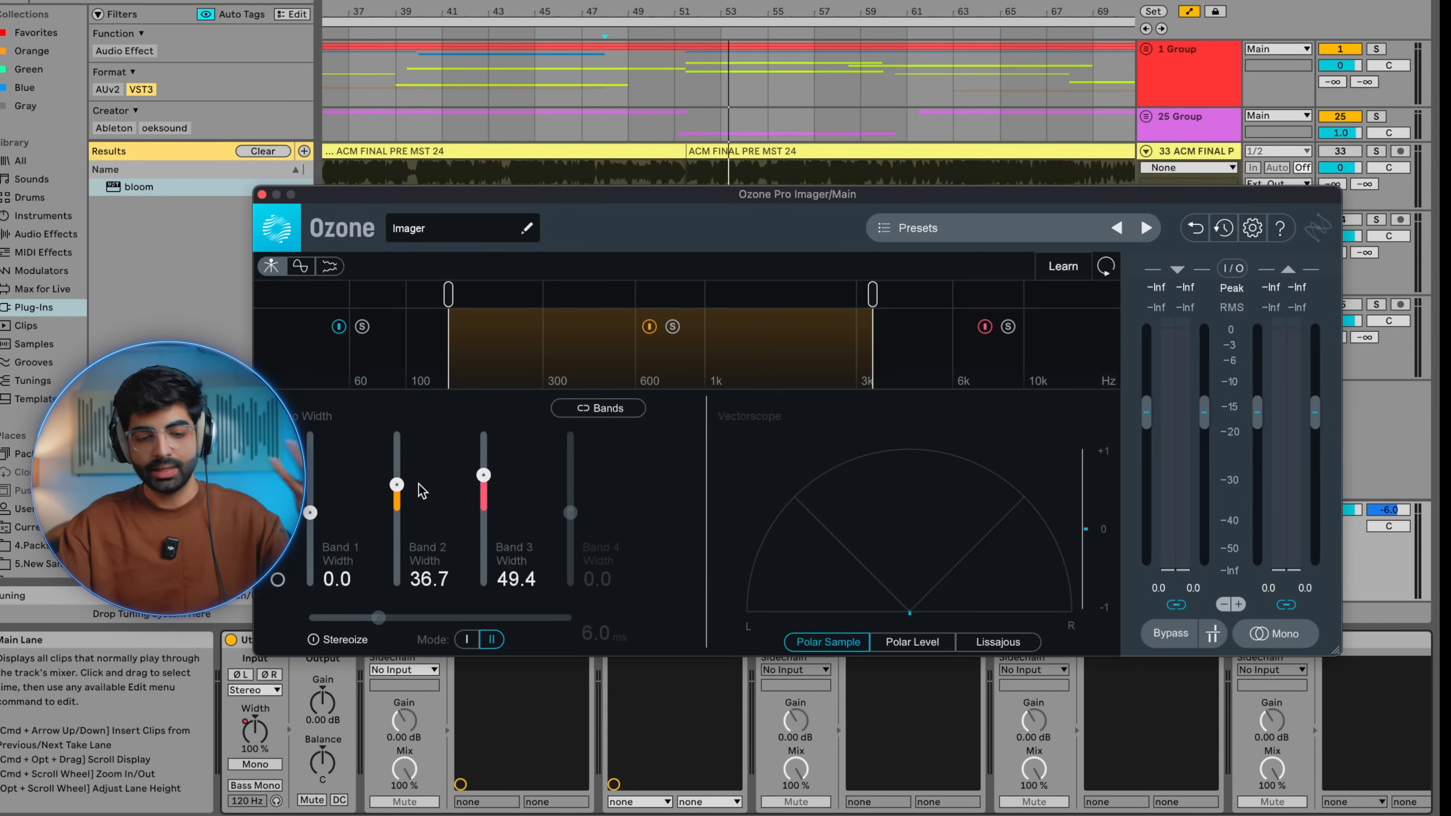
Review the Ozone Imager's band widths and close it, and turn on and open the first Pro-Q 3 on the Main track
drag(682, 194, 671, 181)
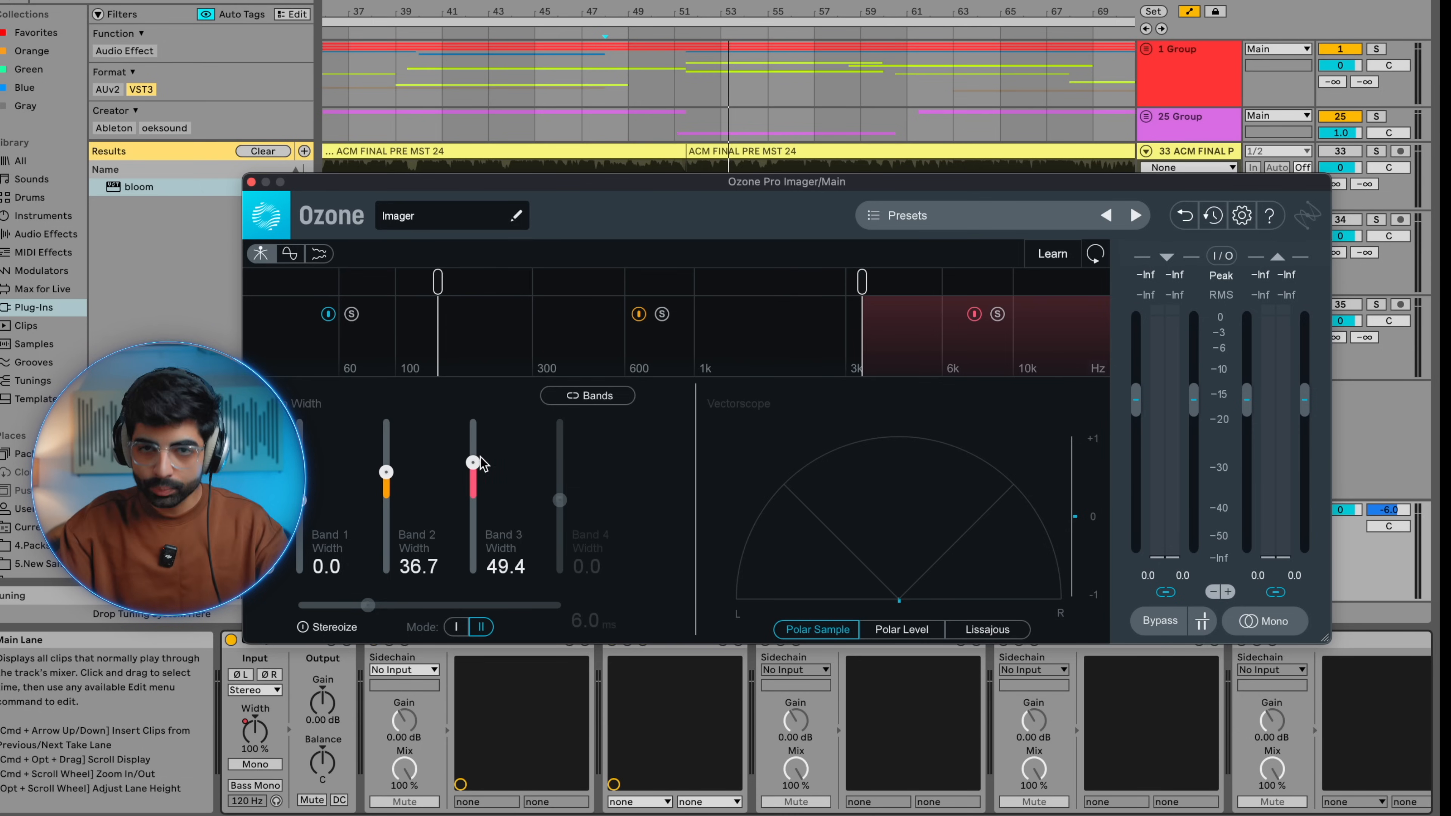
click(251, 182)
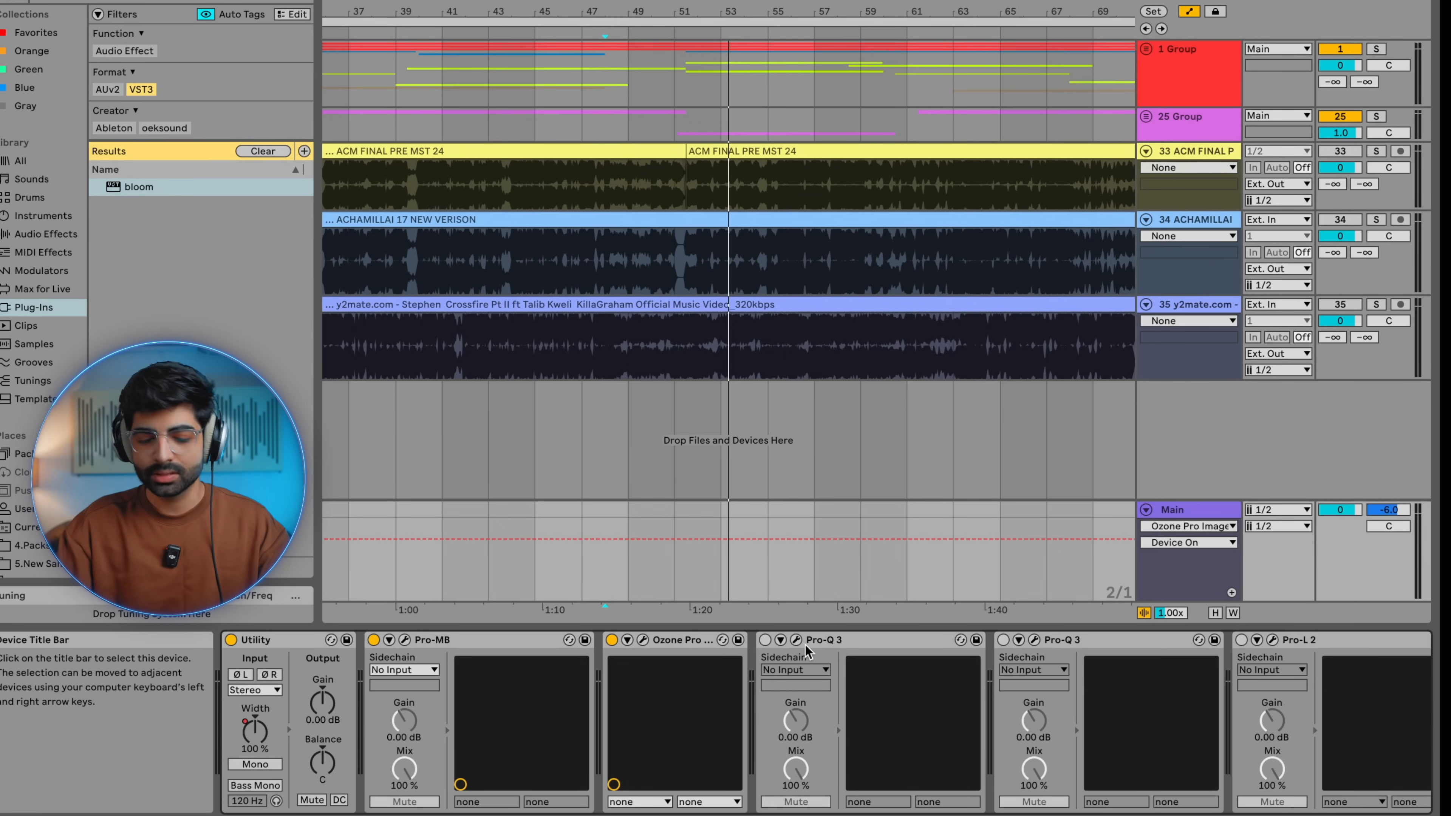
click(765, 640)
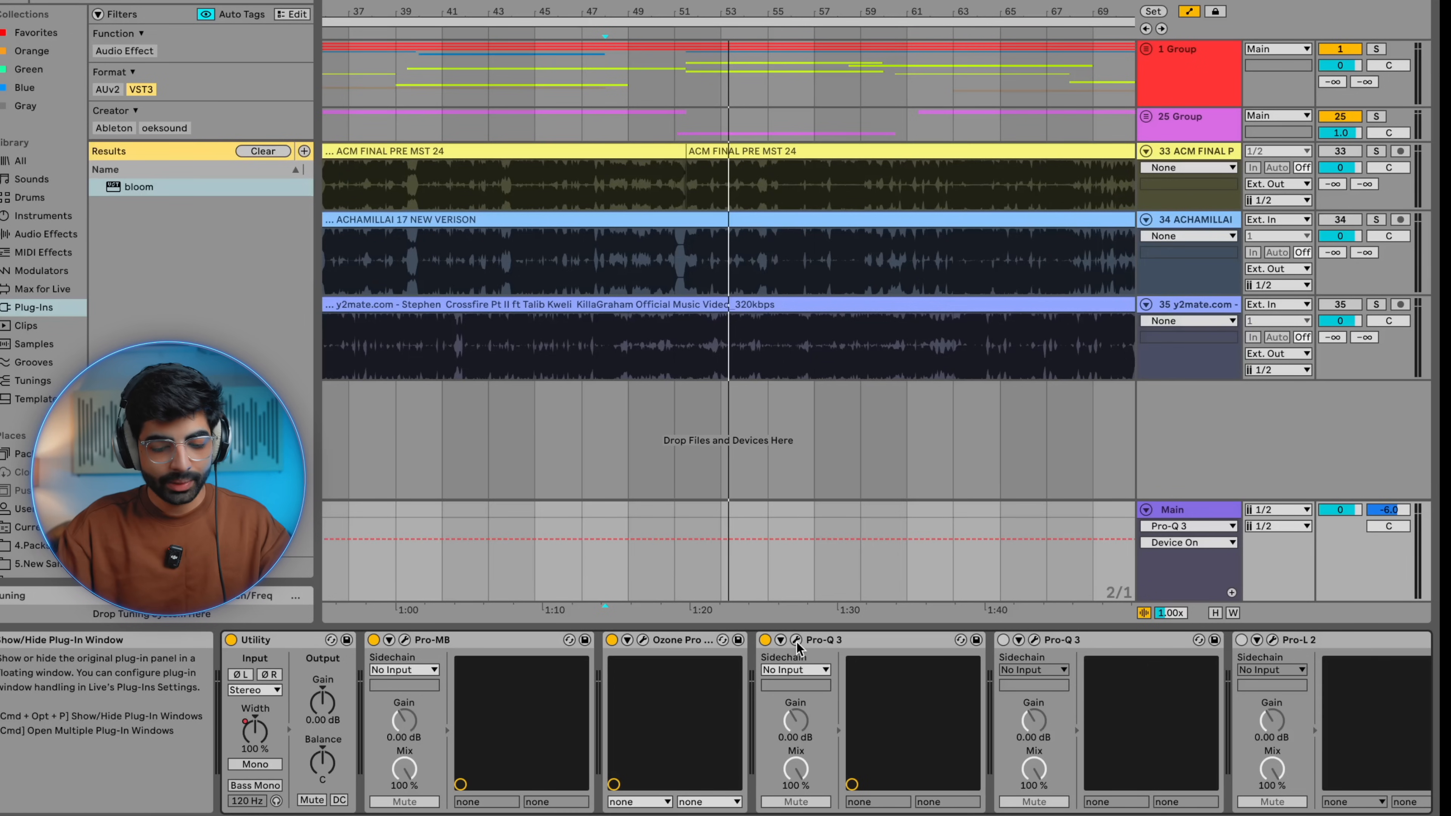
click(796, 641)
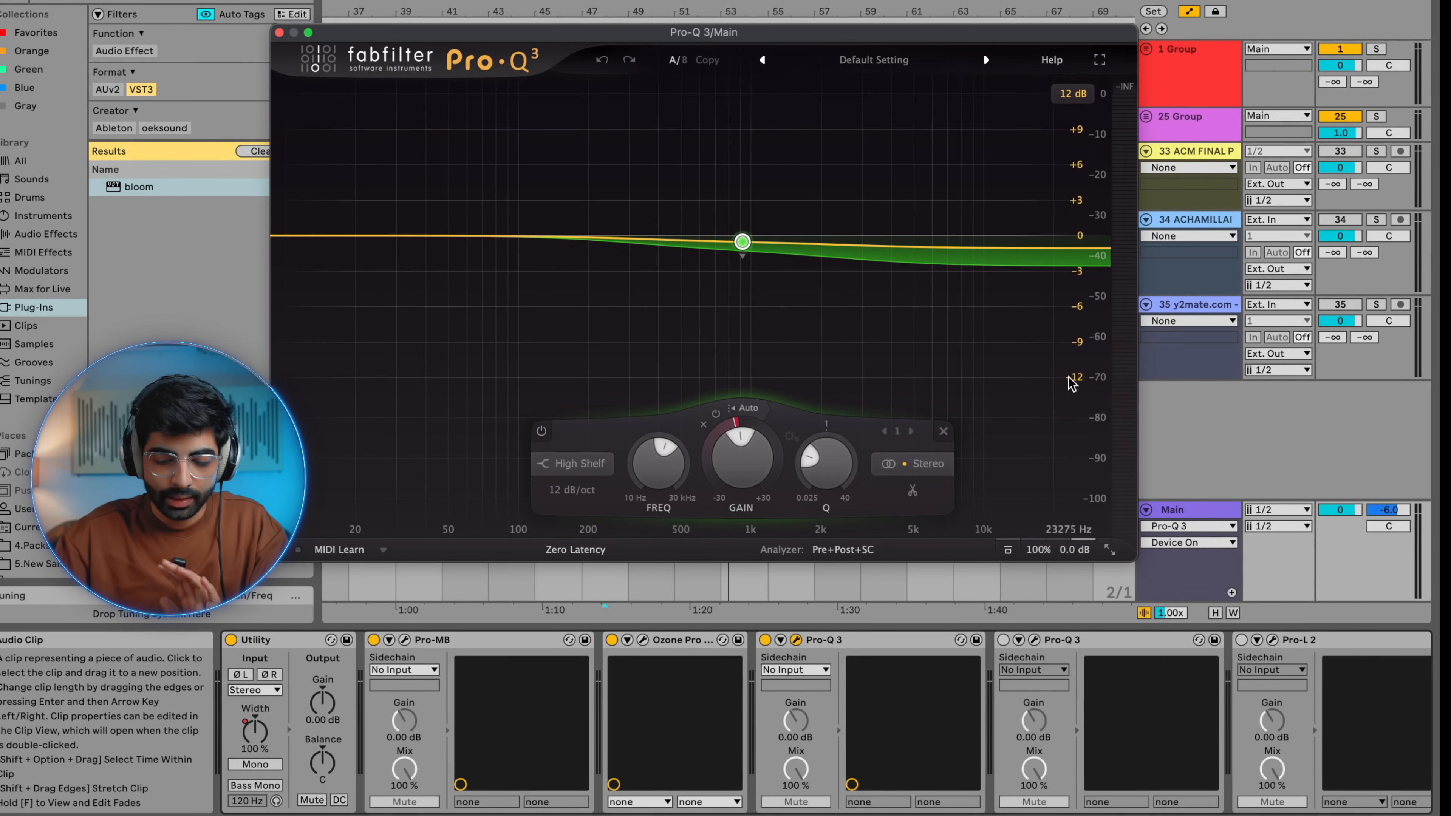
Open the second Pro-Q 3 on the Main track, unfold its device panel and move its window below the first one
click(1033, 639)
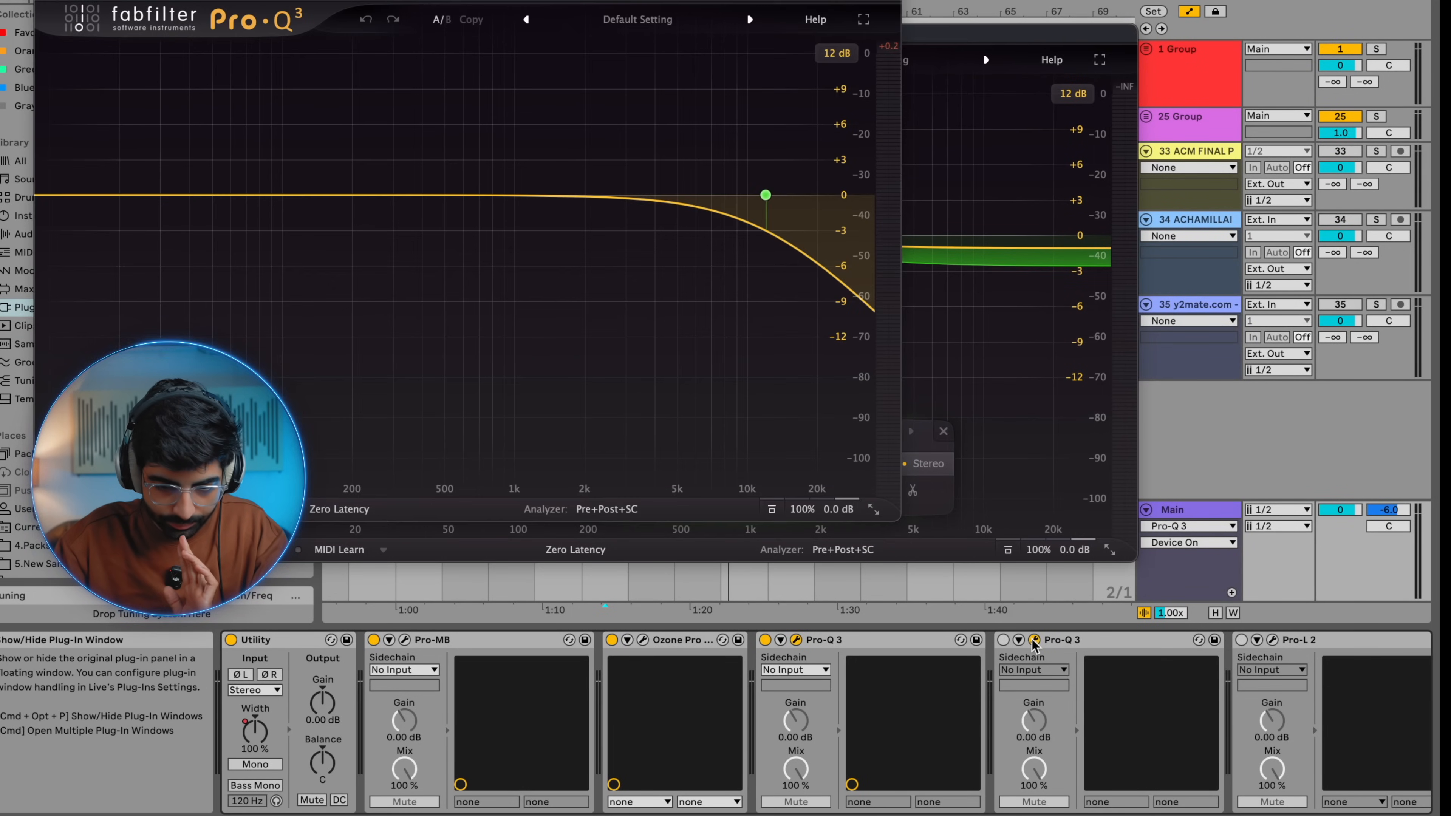
click(1033, 642)
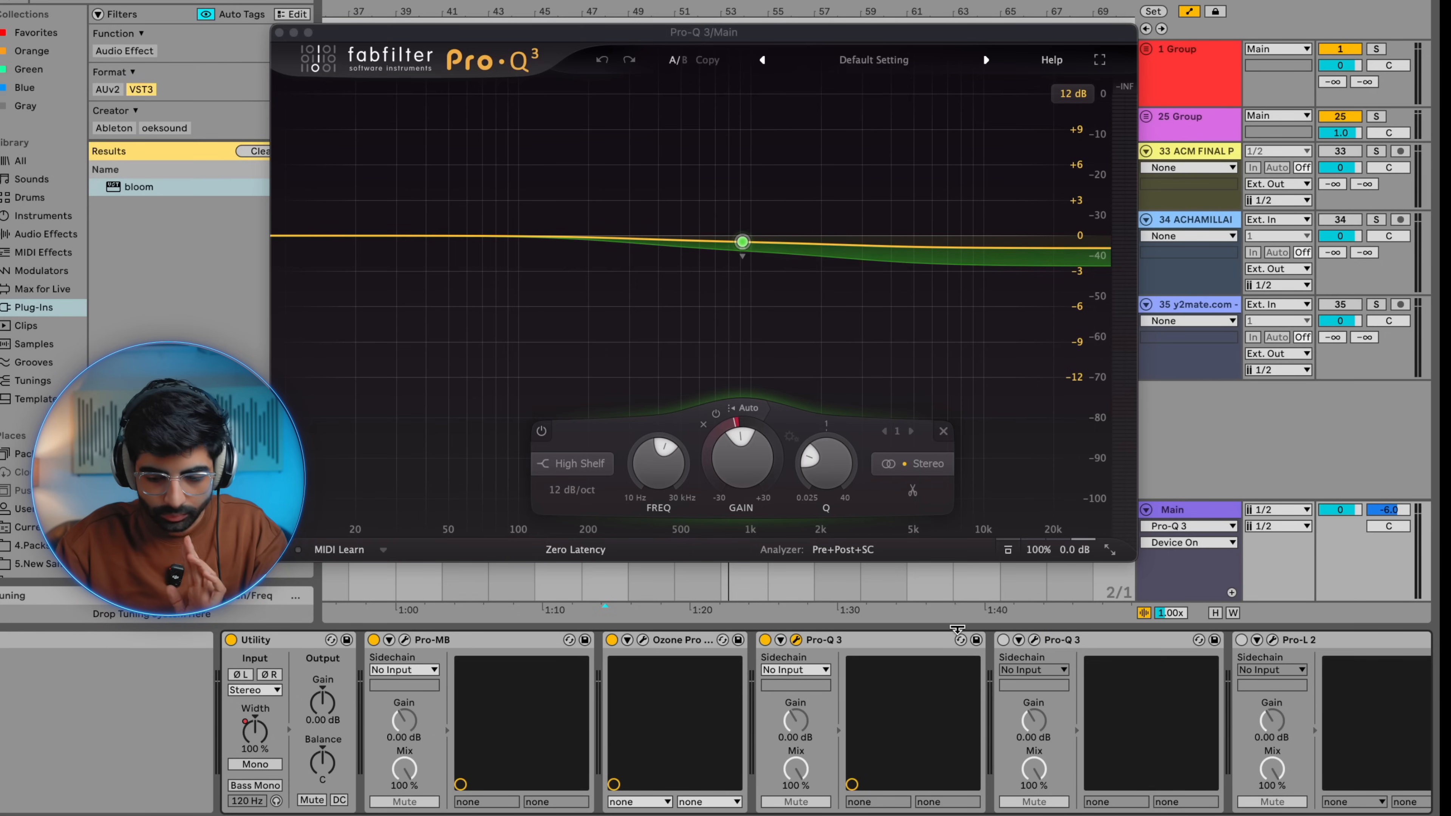
click(1019, 640)
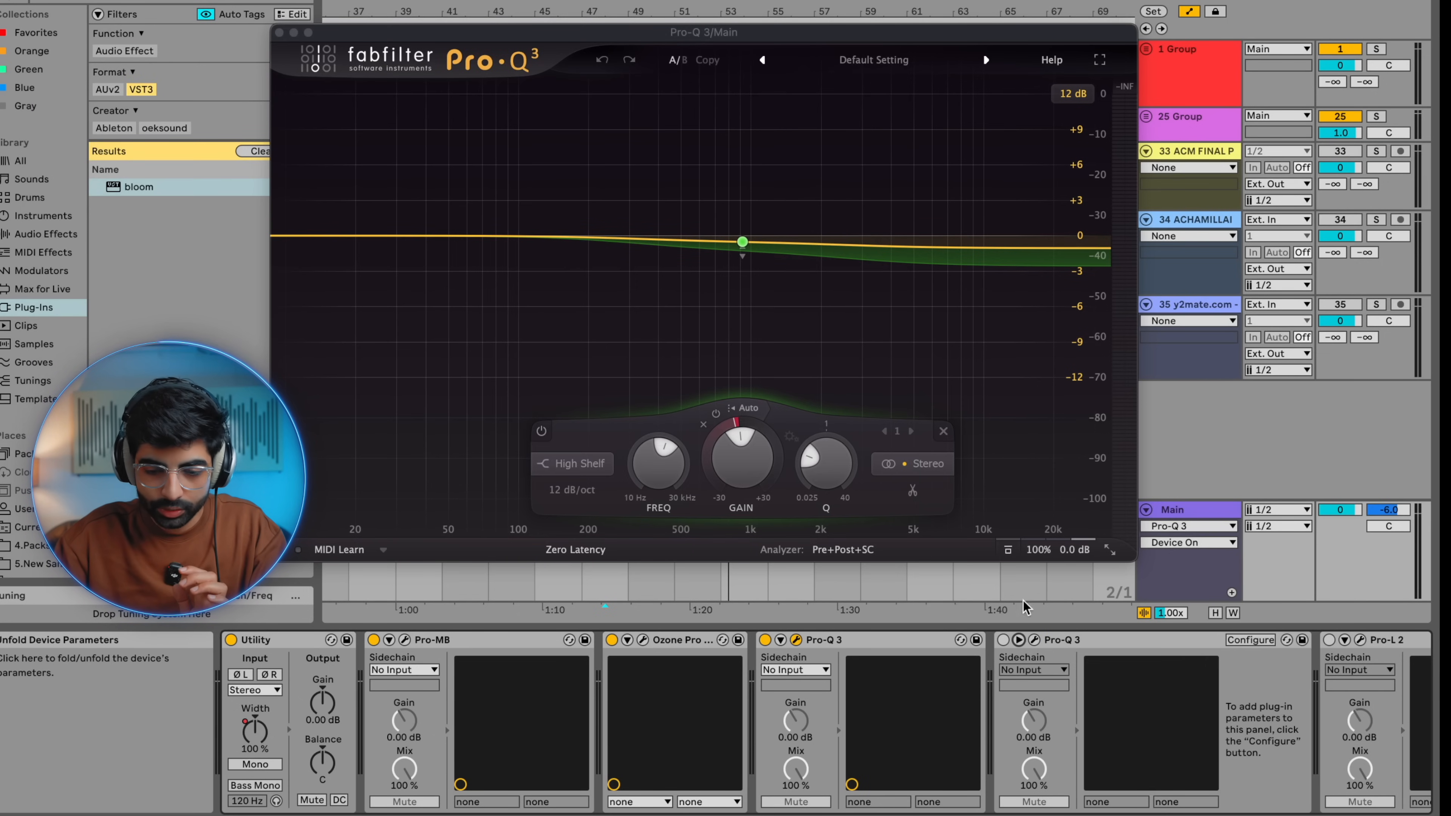
click(1033, 639)
drag(748, 3, 820, 406)
Compare the first Pro-Q 3's high shelf with the second one's 12000 Hz, 6 dB/oct high cut by selecting their bands
drag(674, 169, 1046, 337)
click(827, 603)
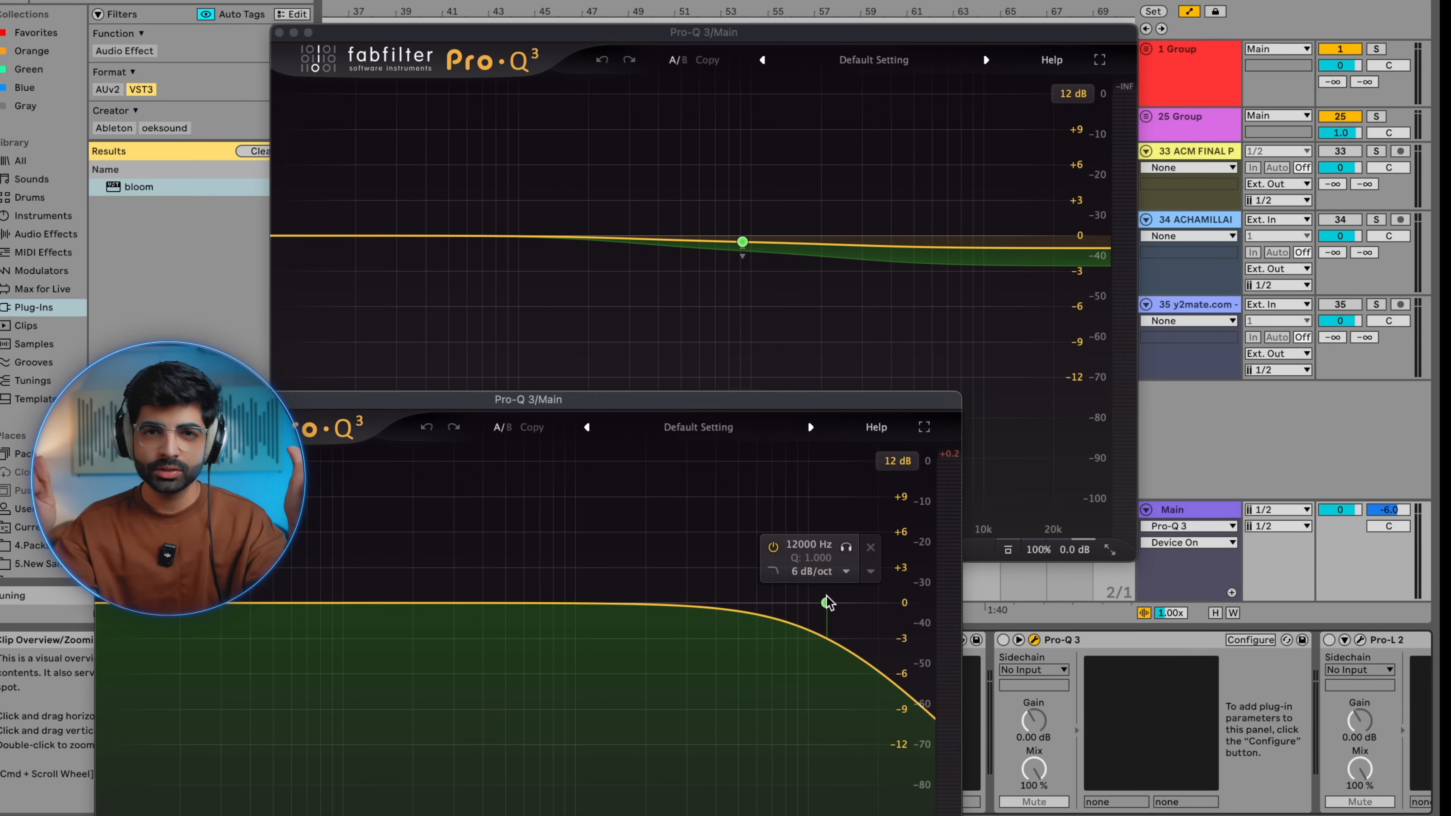
drag(812, 708, 948, 496)
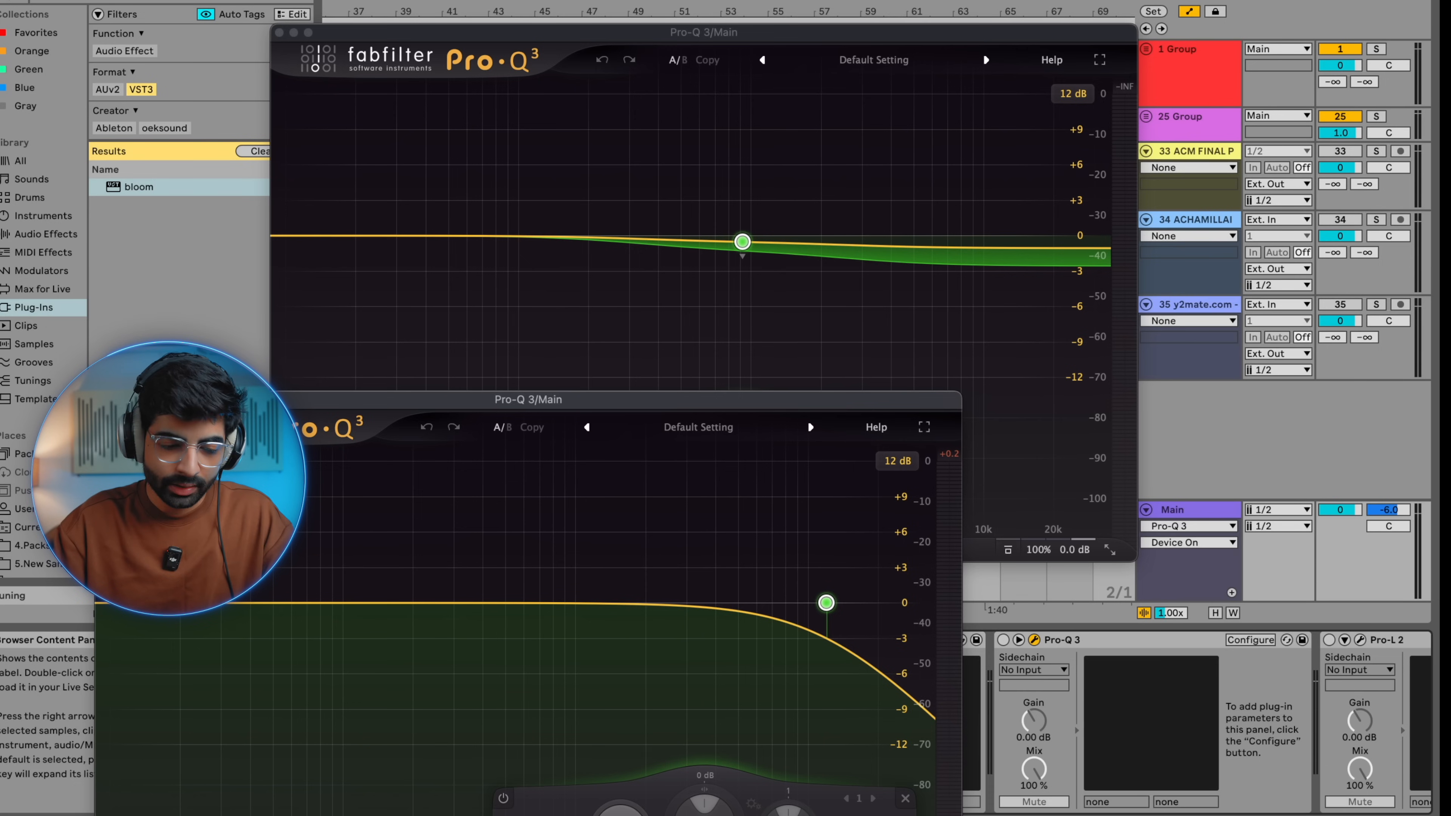
Close both Pro-Q 3 windows and turn on the second Pro-Q 3
click(350, 60)
click(279, 33)
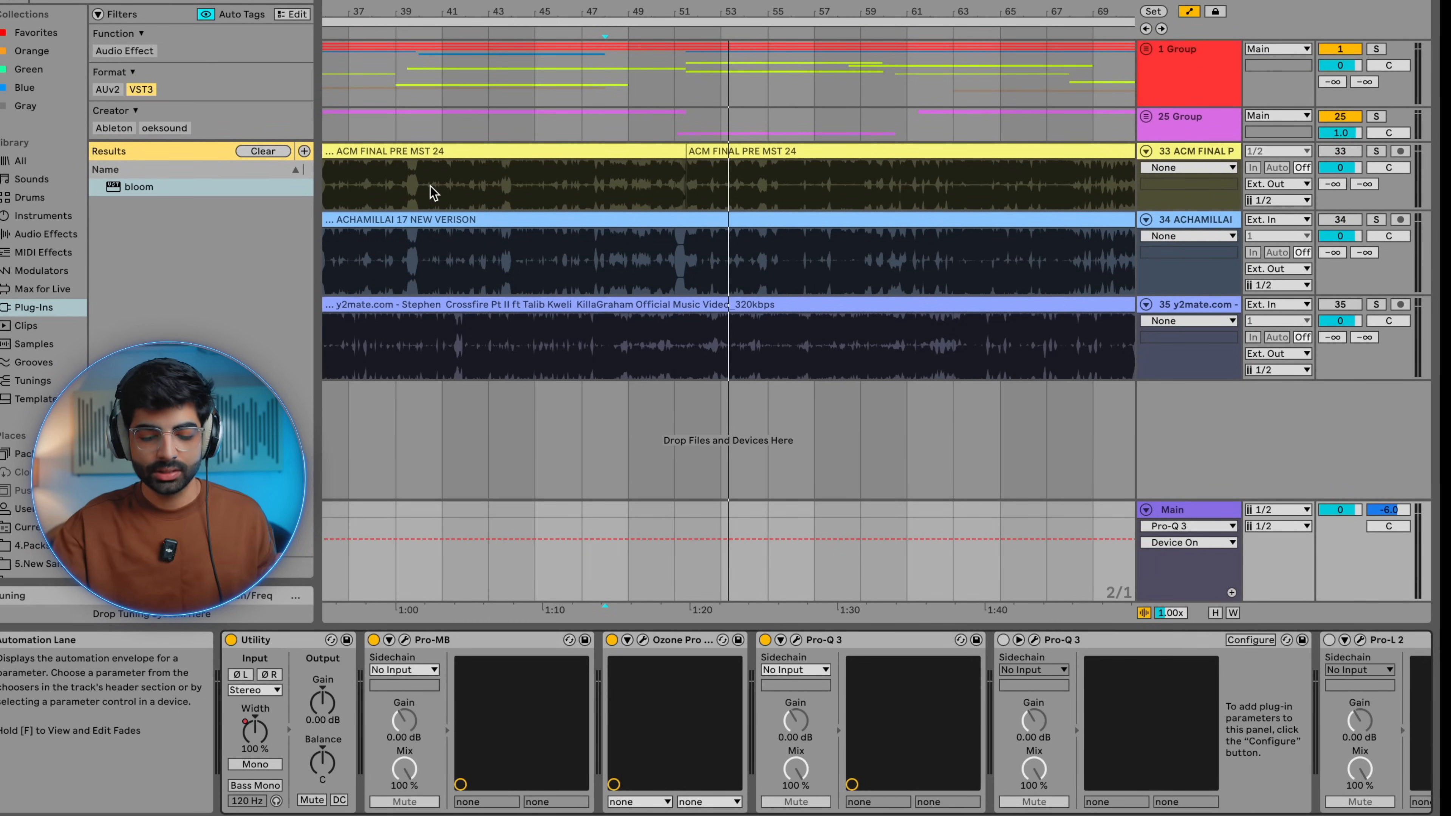
click(1003, 640)
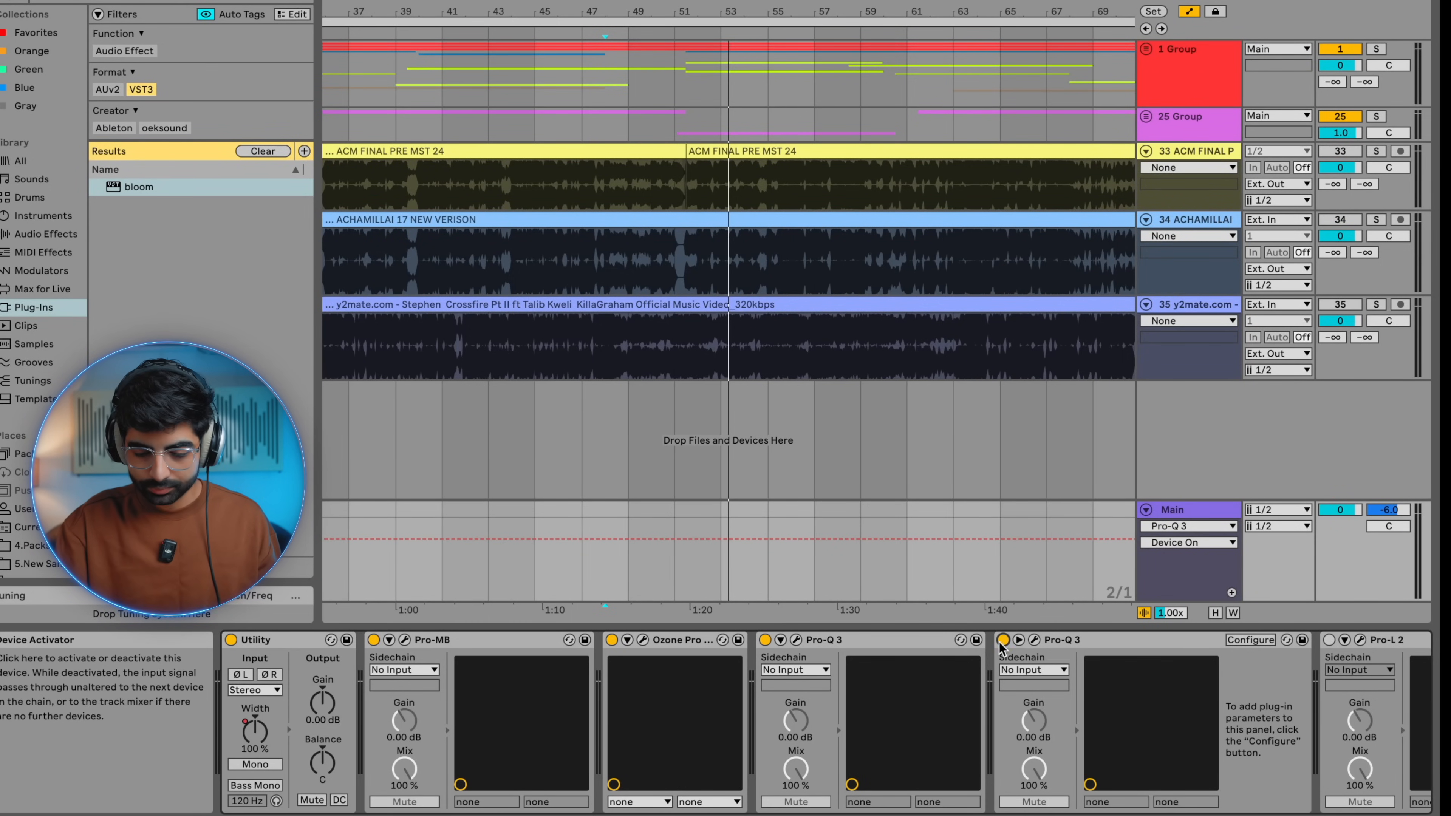
Turn on the Pro-L 2 limiter on the Main track, open its window and reposition it to show the full display
scroll(1001, 646, right, 5)
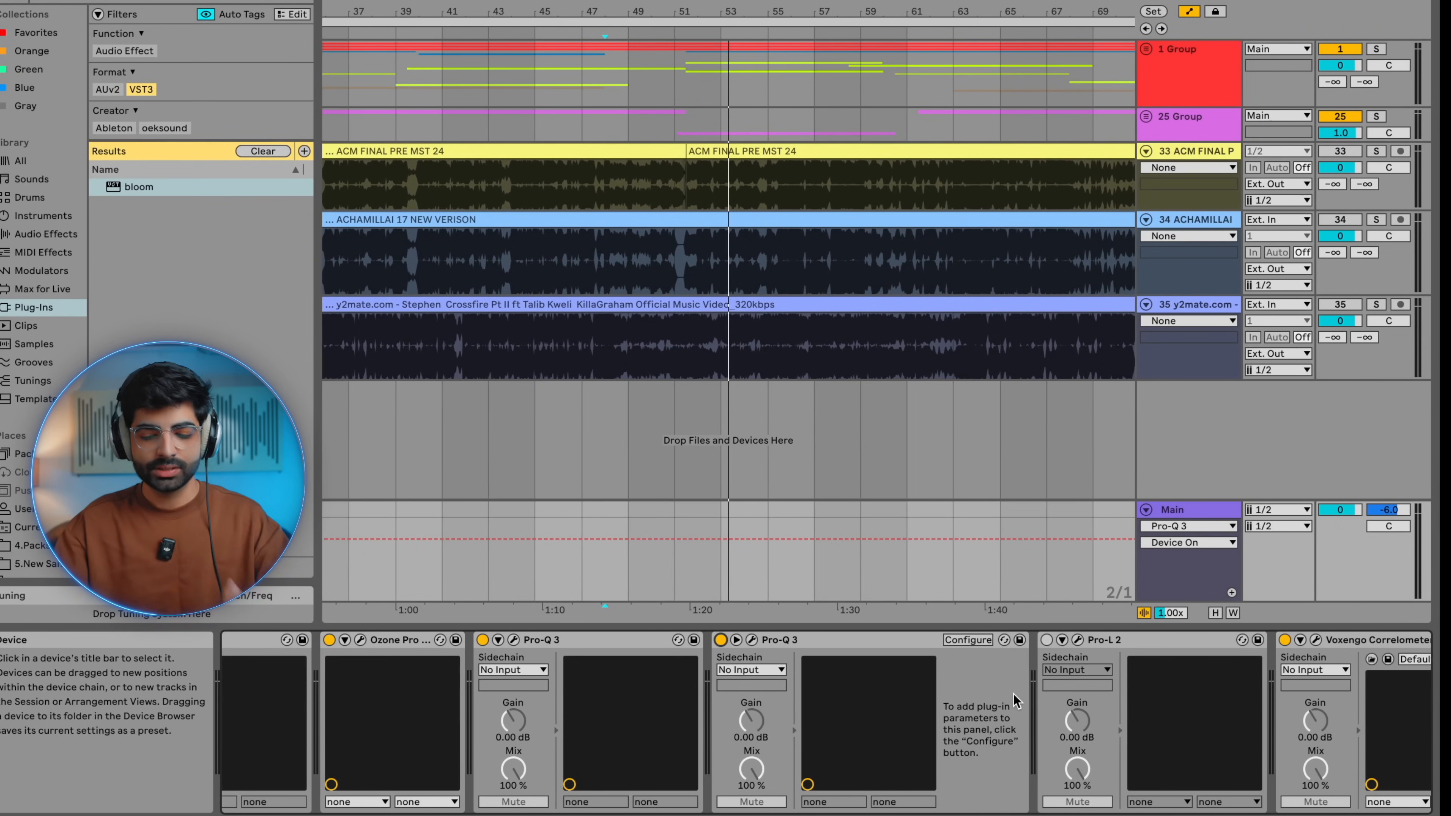
scroll(1015, 700, right, 3)
click(961, 644)
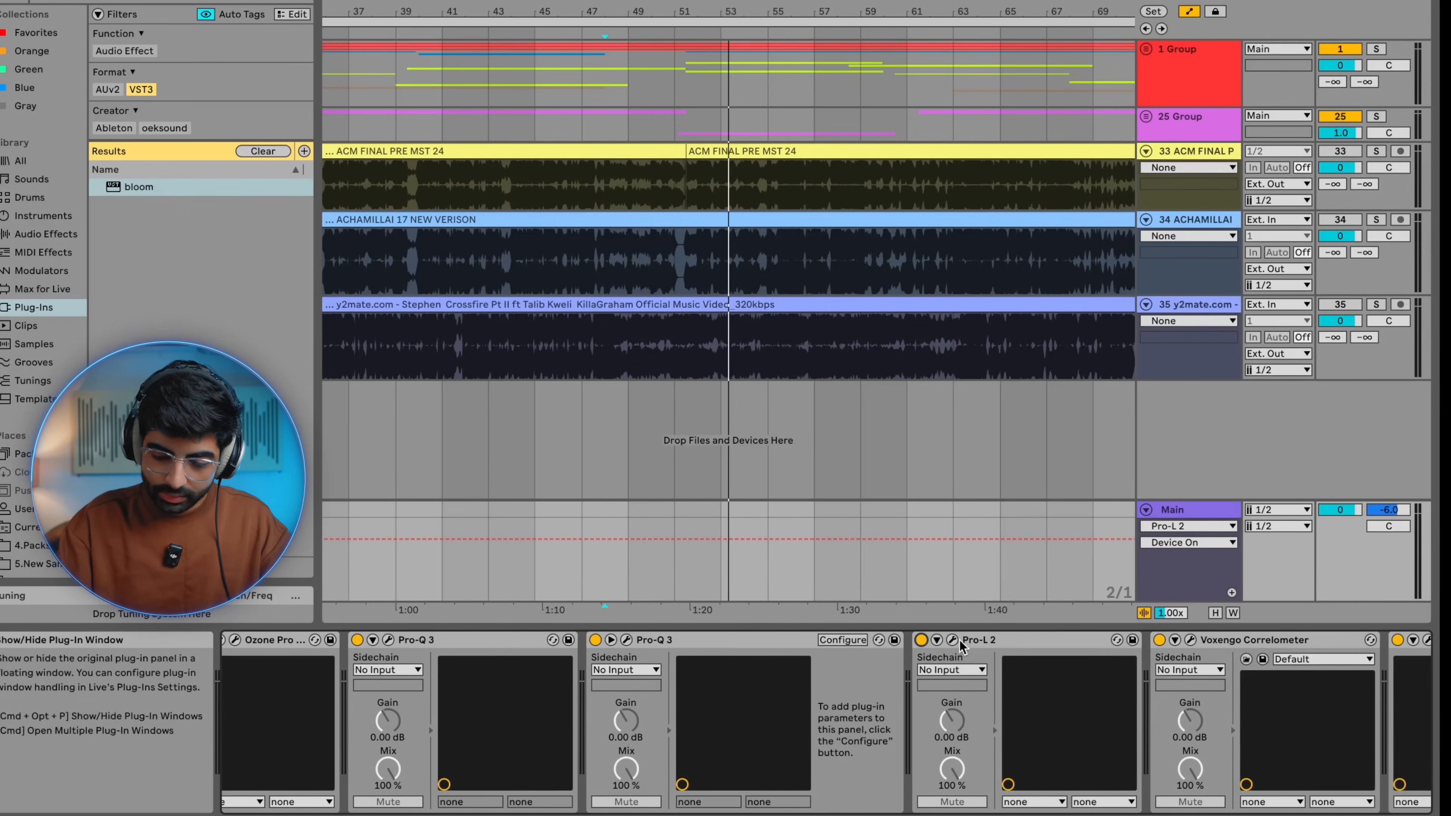
click(953, 641)
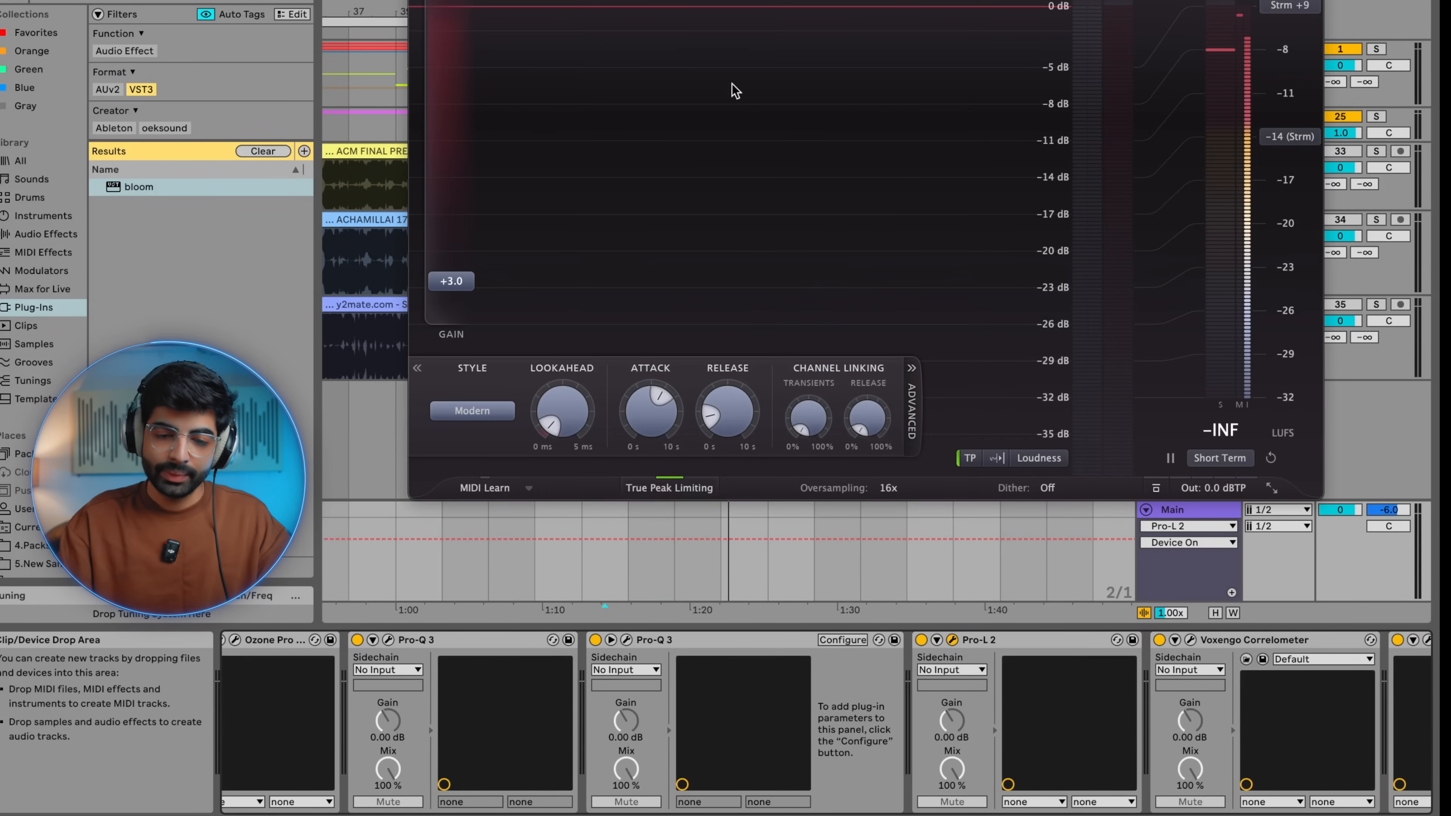
mouse_move(667, 394)
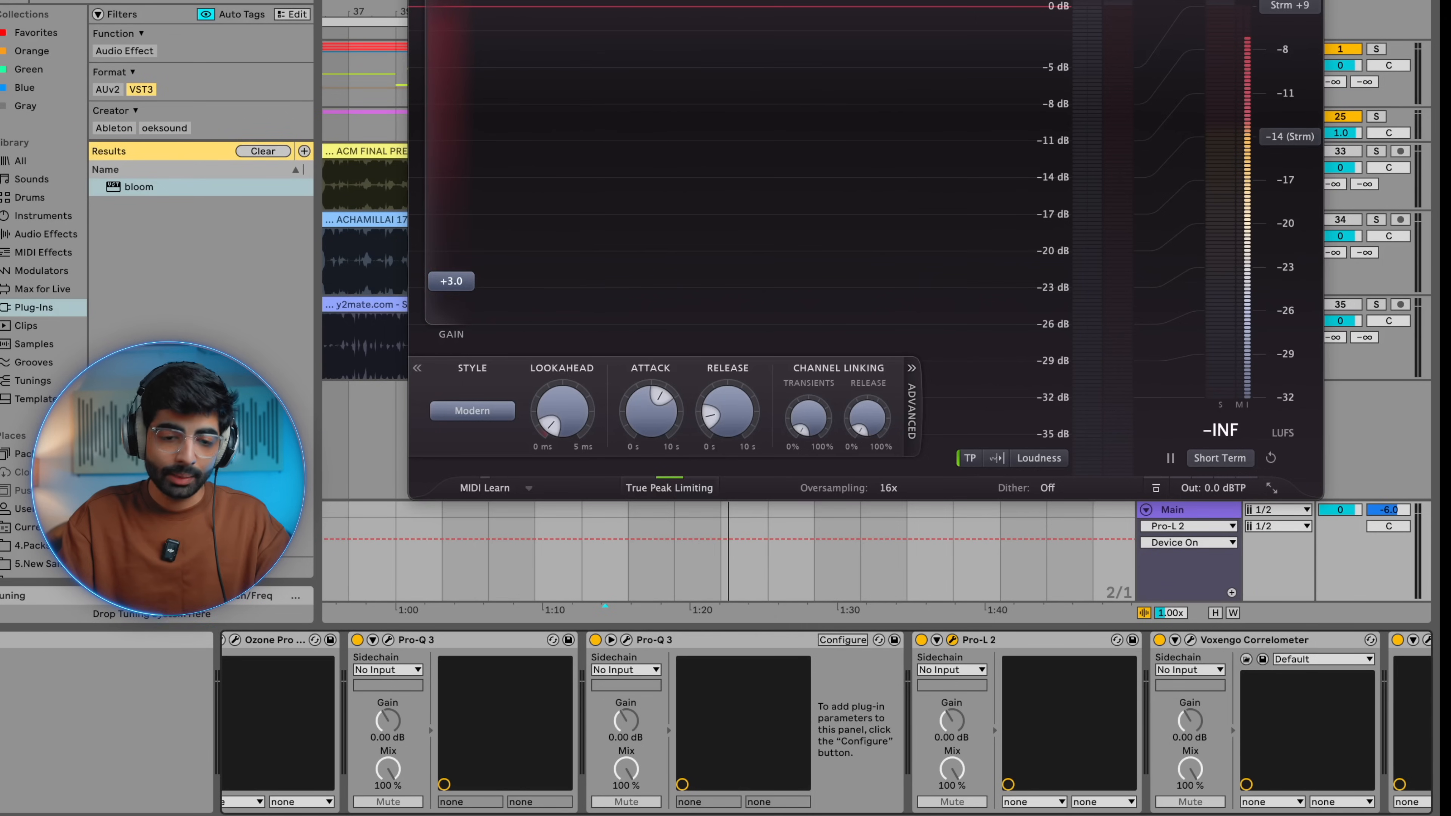
drag(555, 0, 597, 278)
Set the start position to bar 49 on the Main track and play the mix to watch Pro-L 2's gain reduction and loudness
click(437, 130)
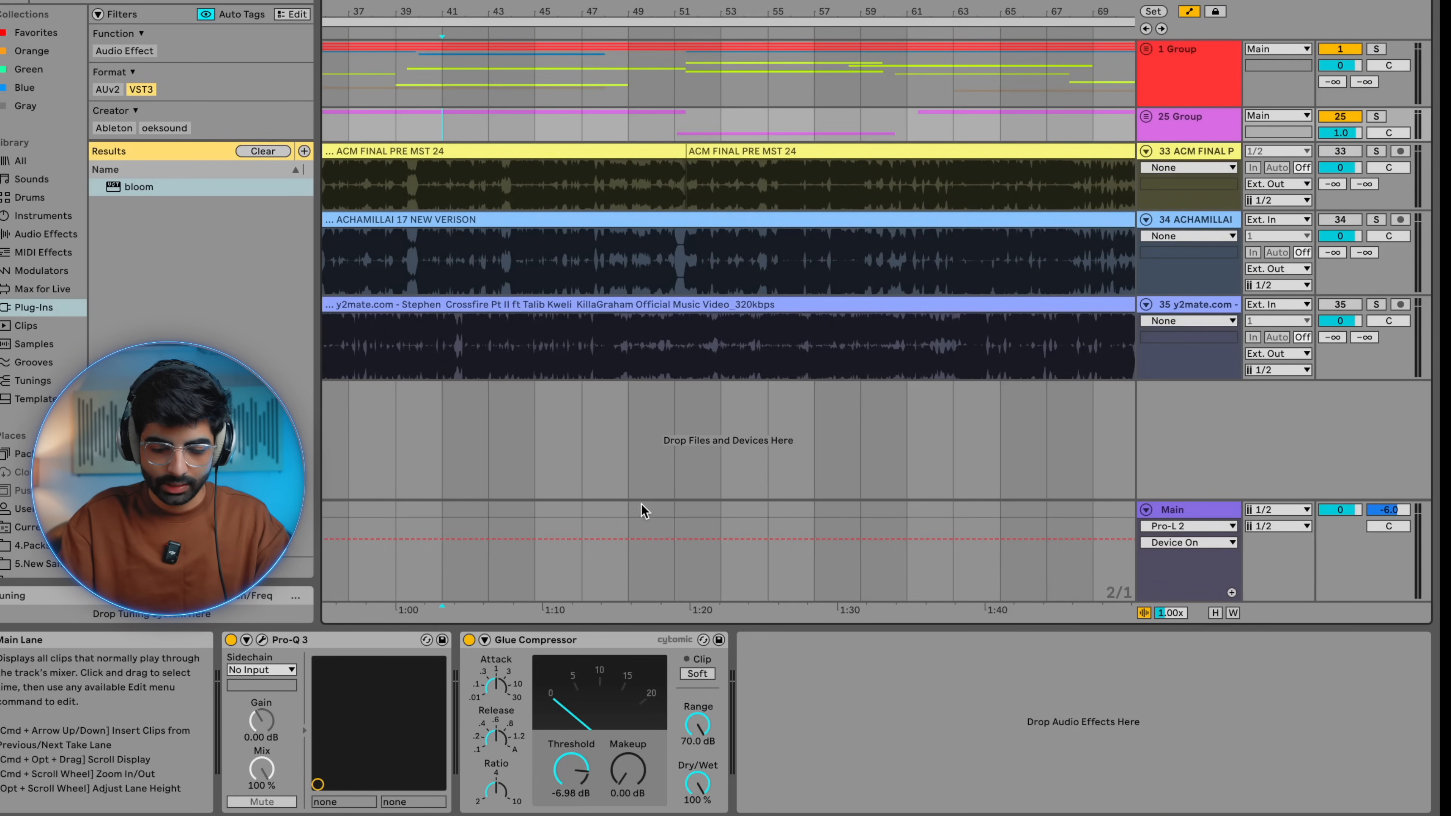
click(631, 585)
key(space)
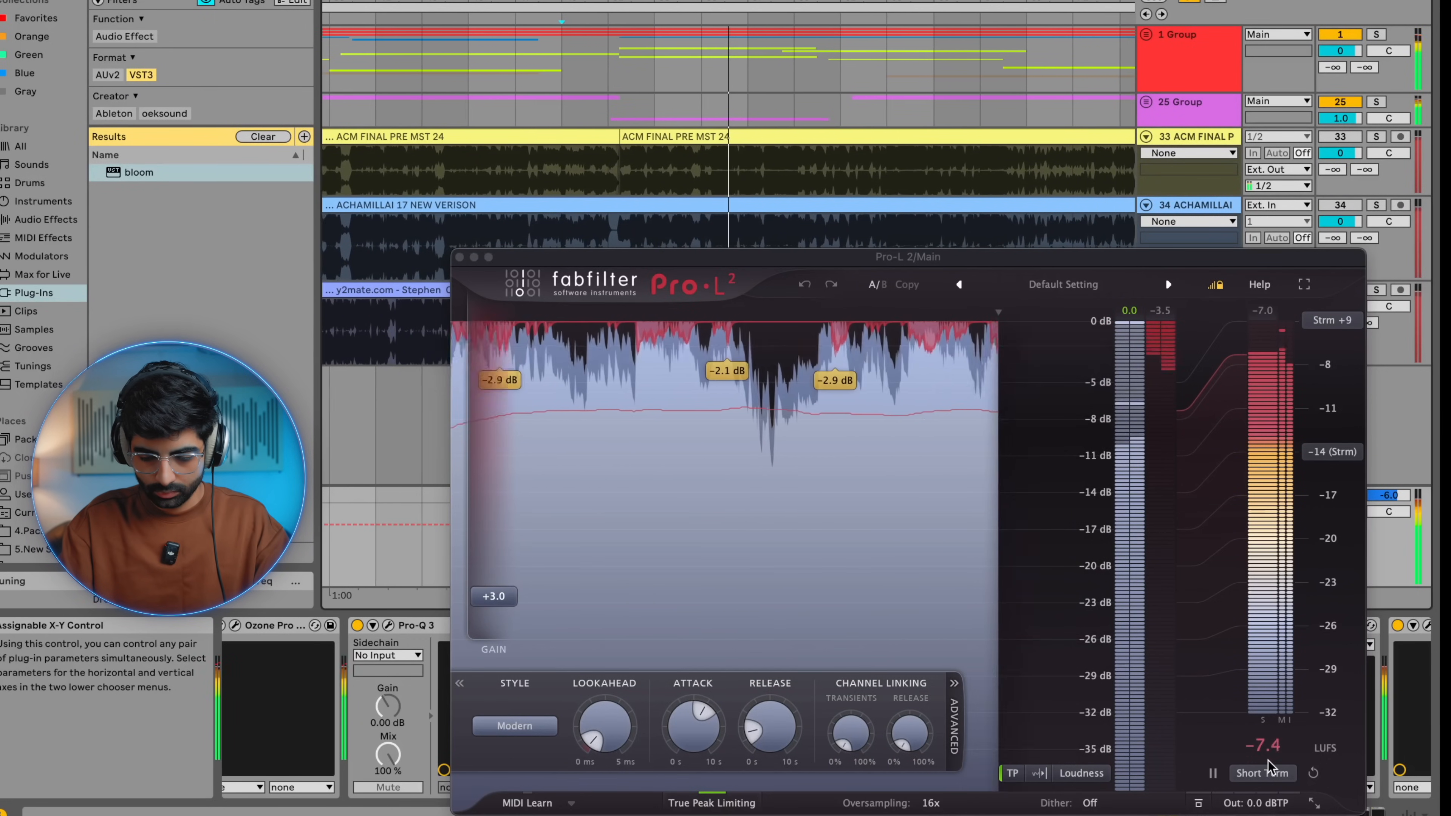
key(space)
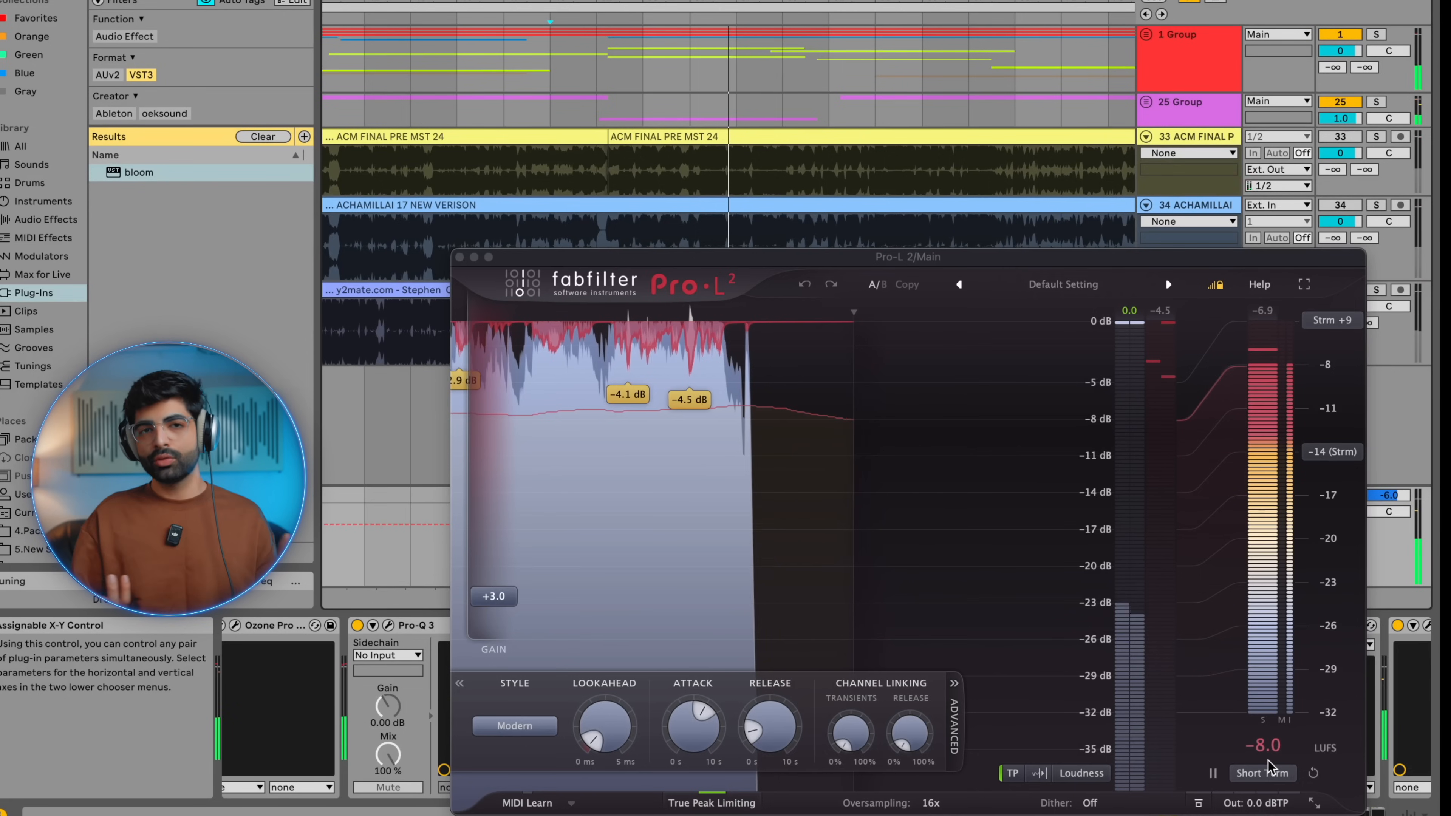